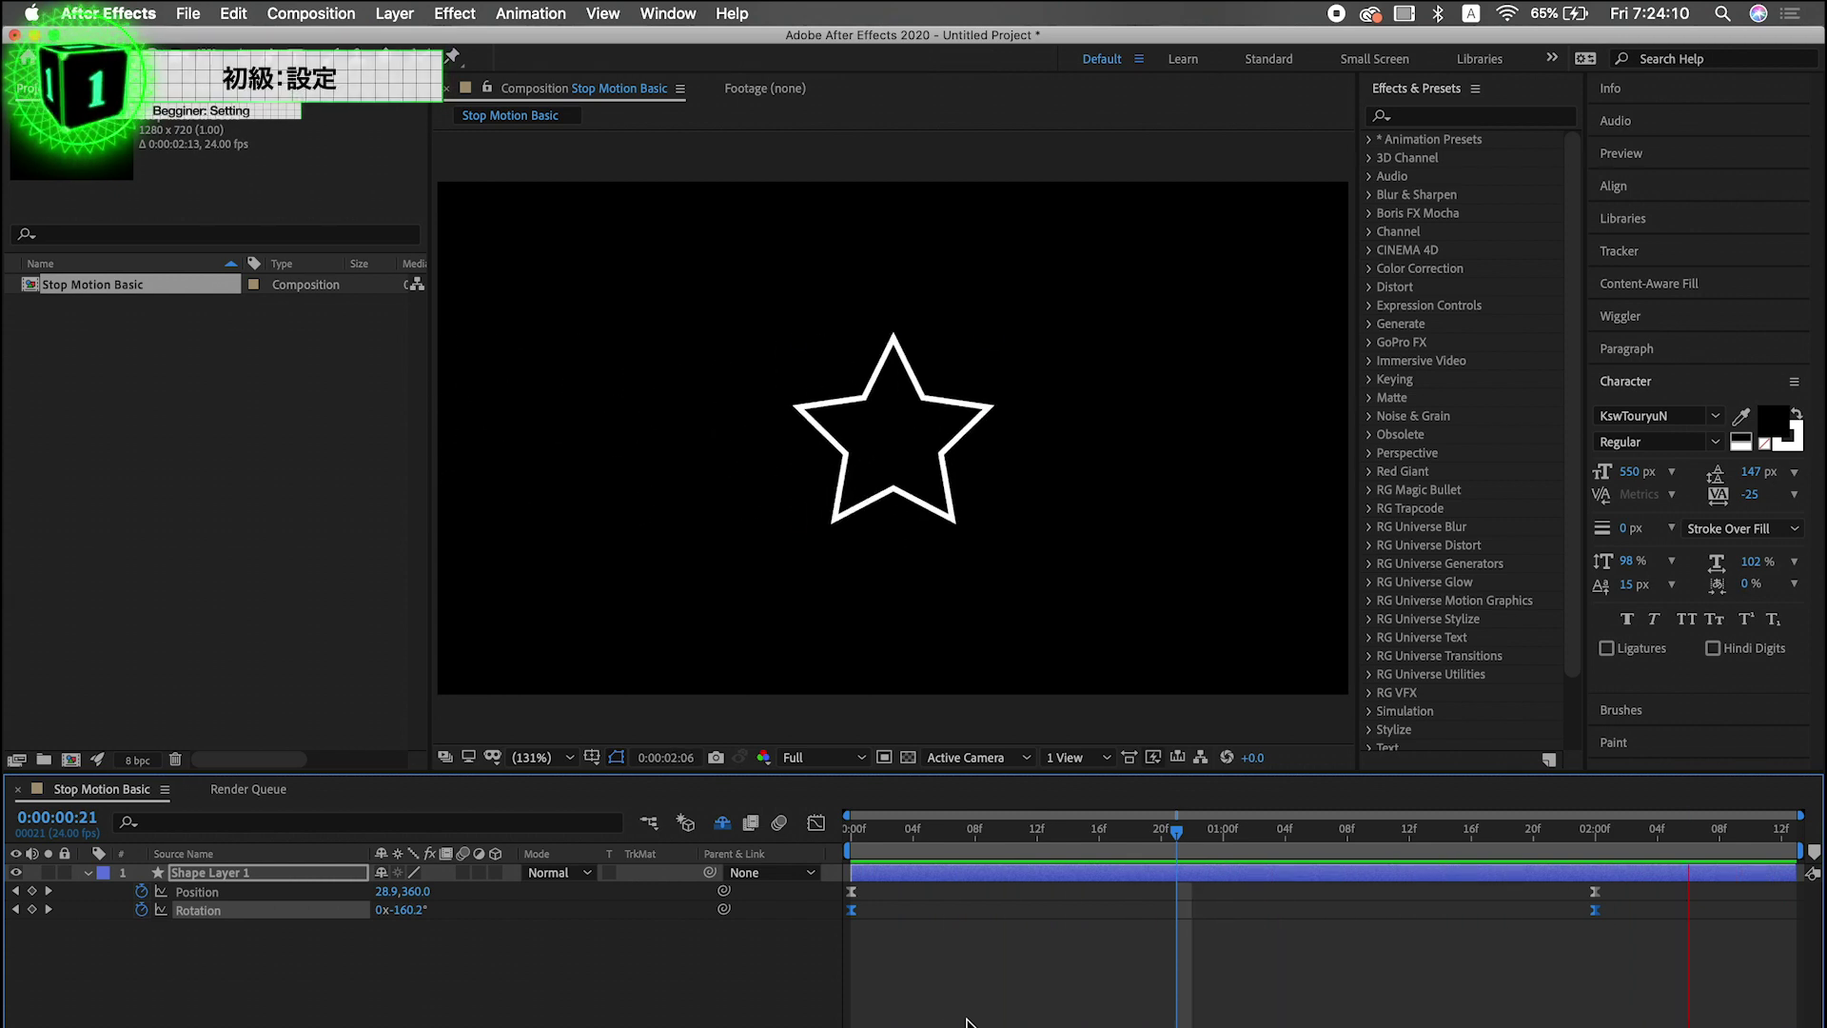
# Step: Stop the star animation preview and bring up Composition Settings for Stop Motion Basic
pyautogui.press('space')
pyautogui.hotkey('ctrl', 'k')
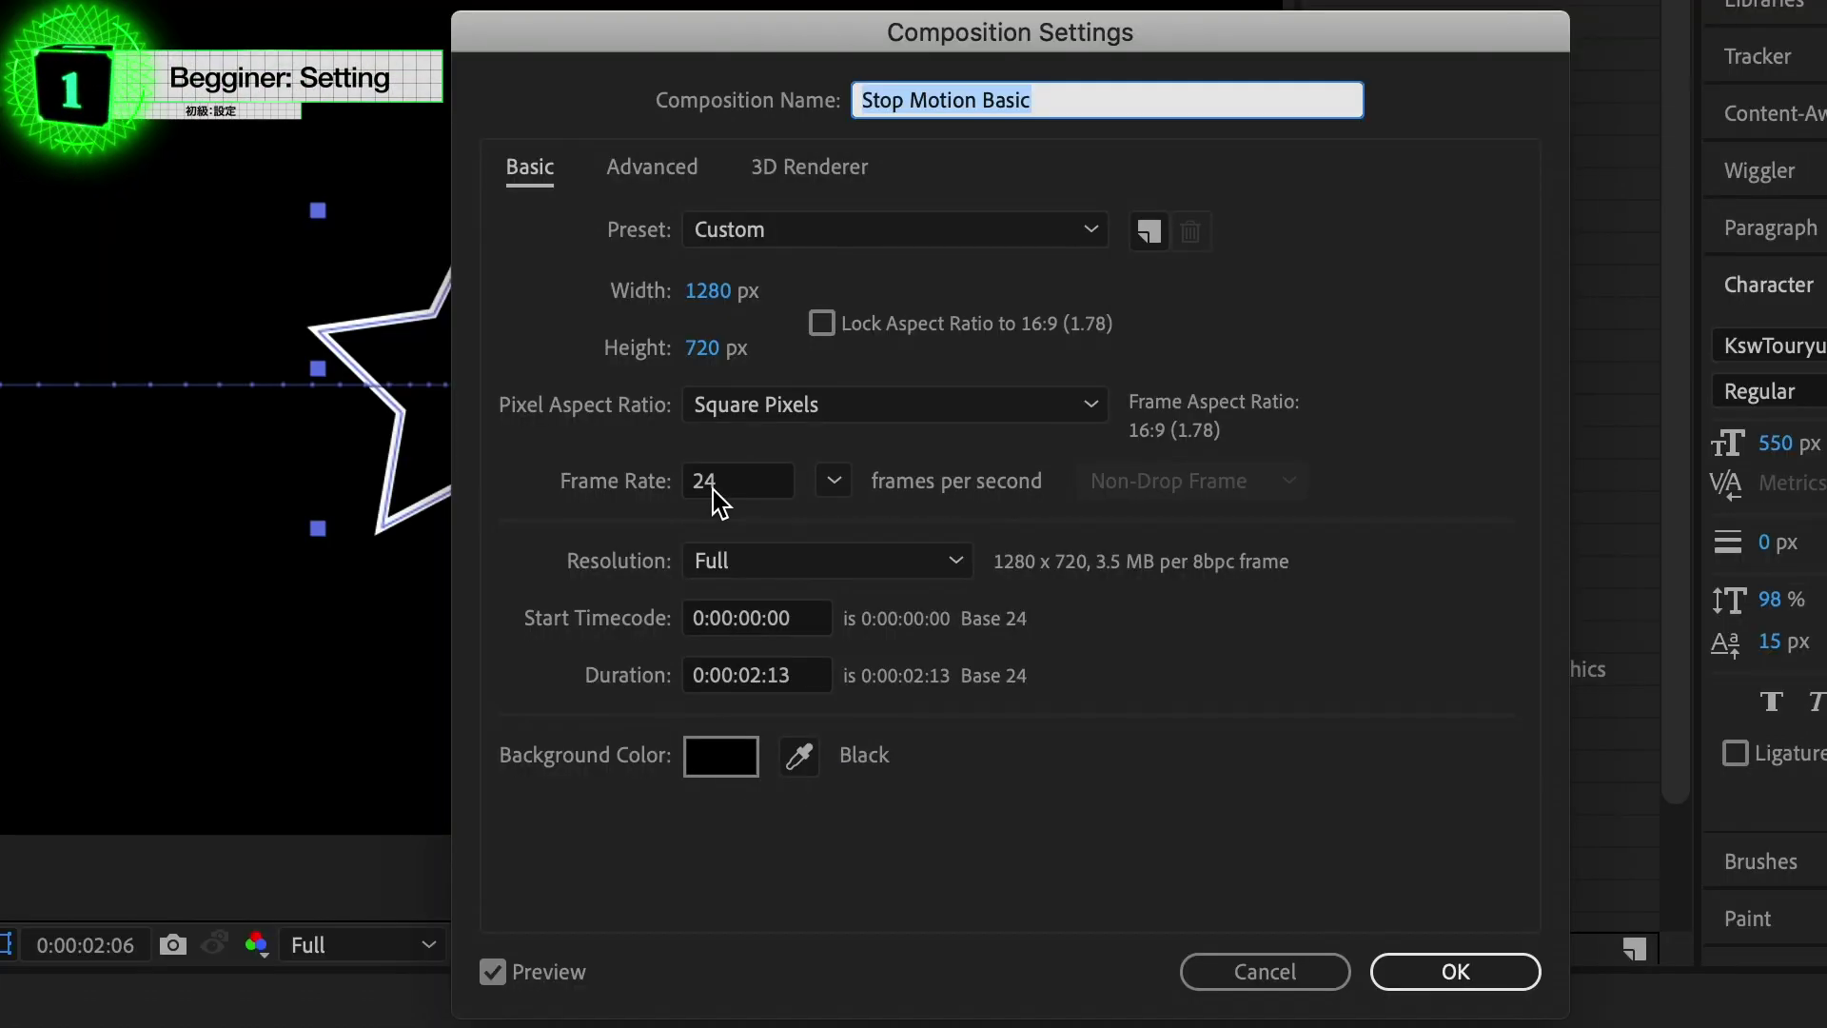
# Step: Change the Stop Motion Basic frame rate from 24 to 12 fps, then to 8 fps
pyautogui.click(729, 489)
pyautogui.write('12')
pyautogui.click(1448, 963)
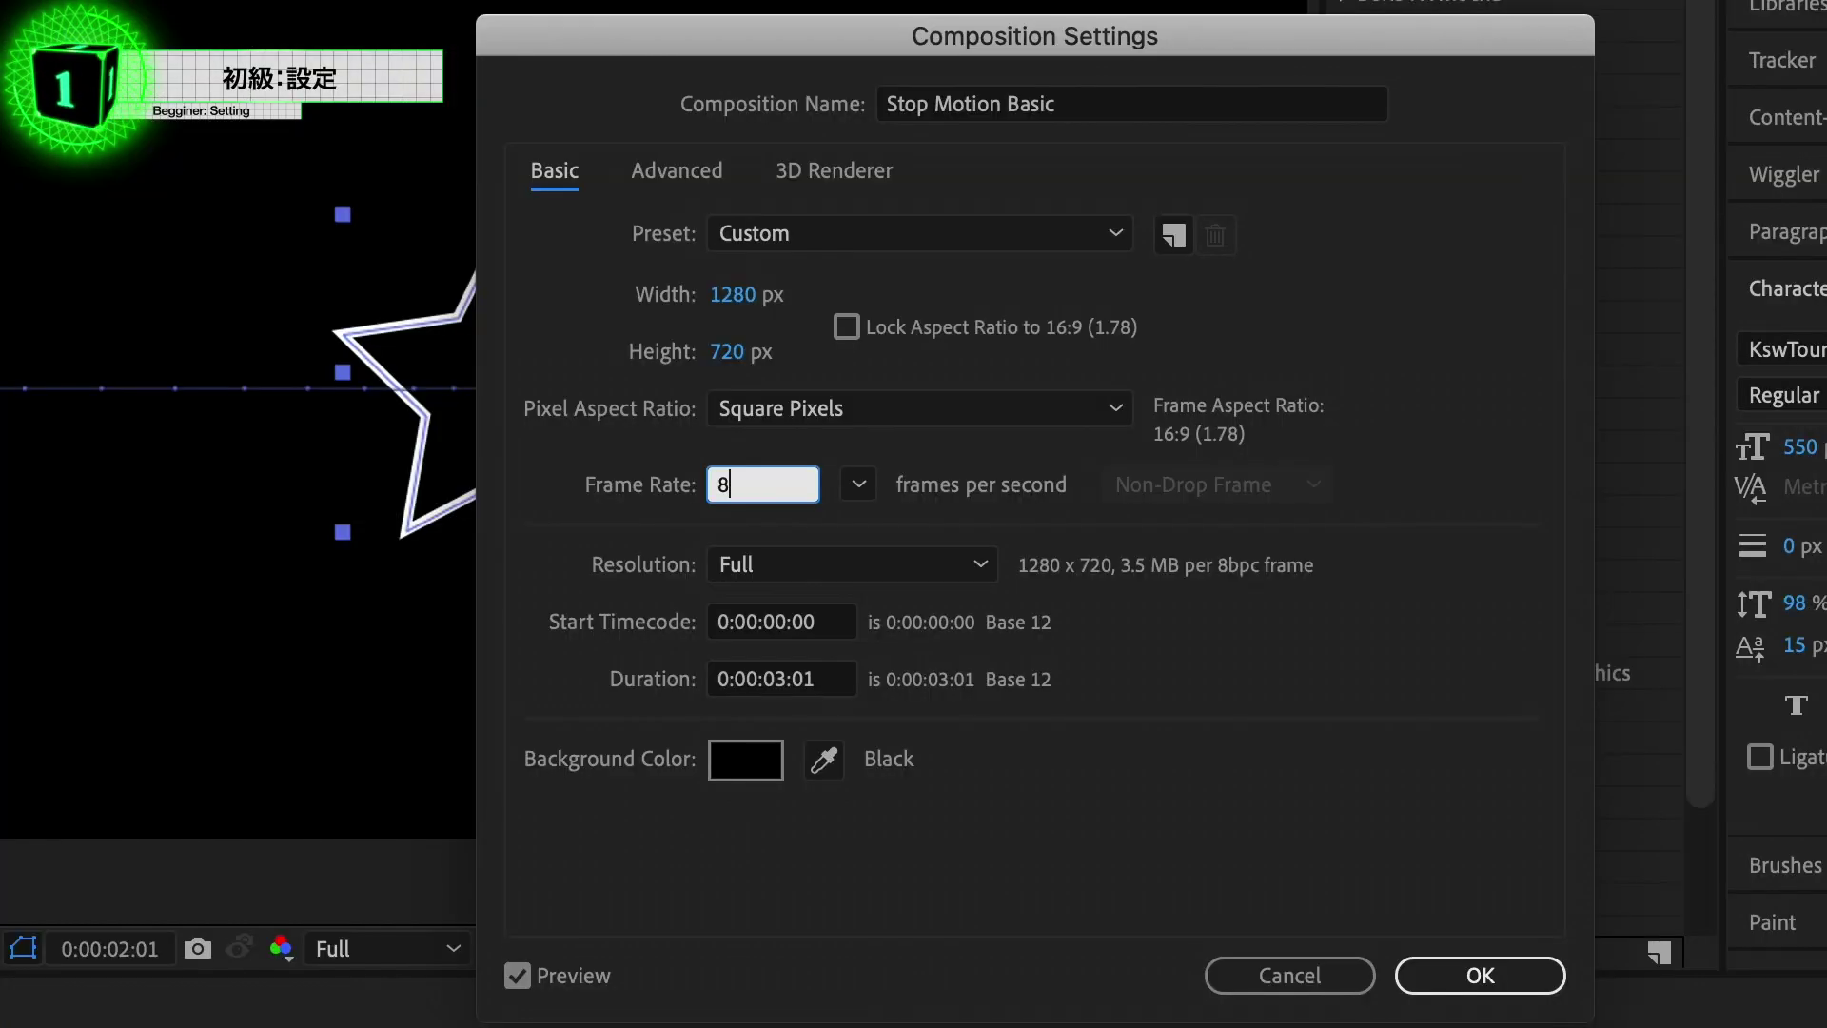
pyautogui.click(1440, 961)
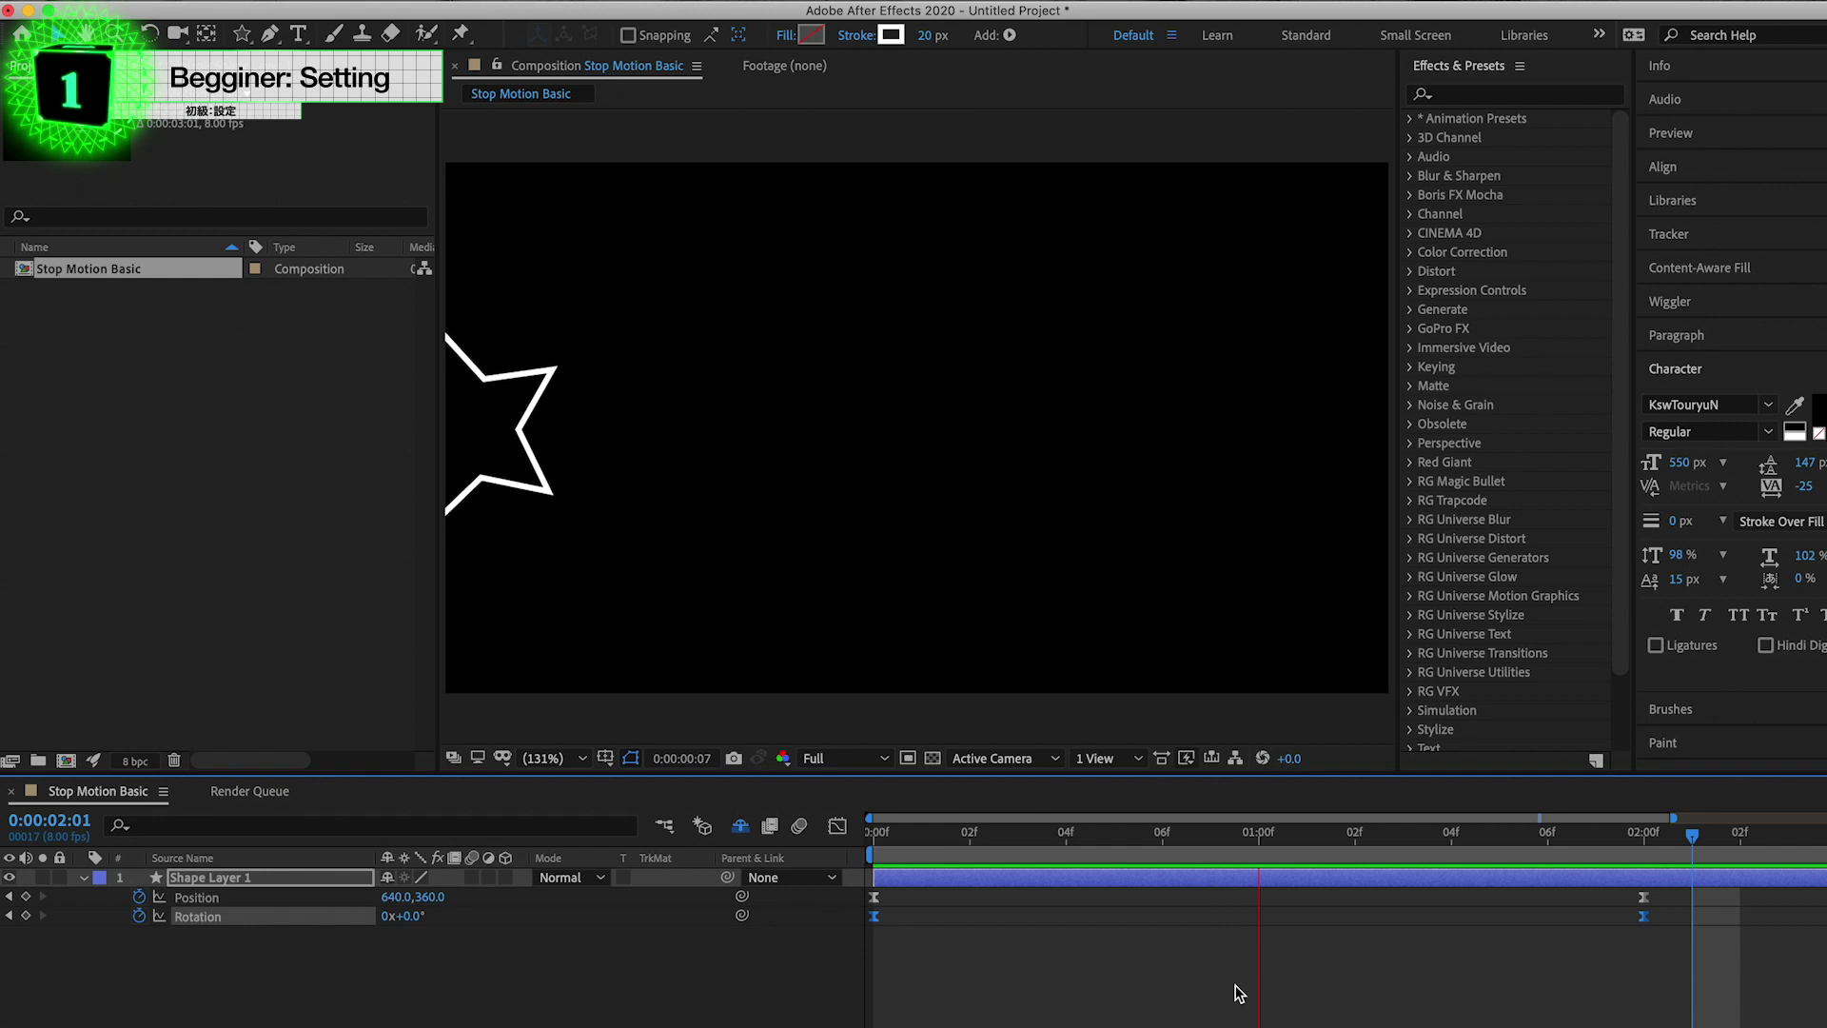
# Step: Create a new 24 fps composition named 24FPS
pyautogui.hotkey('ctrl', 'n')
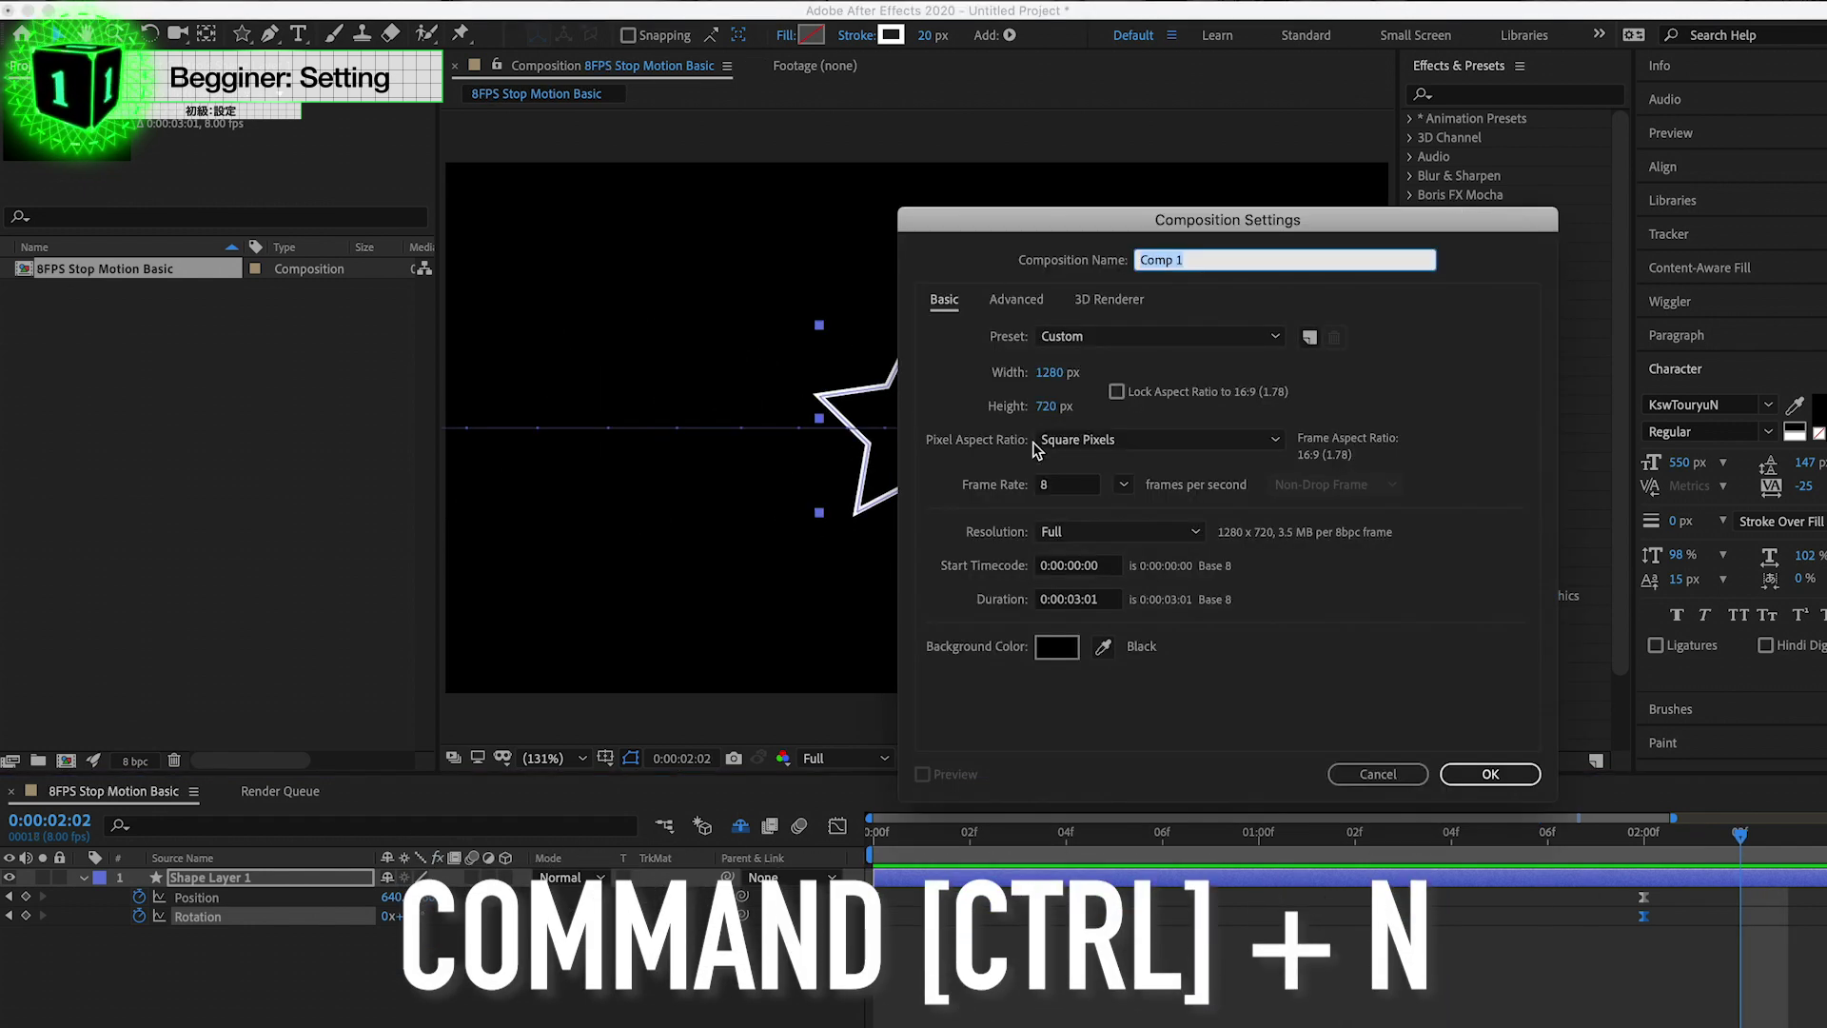
pyautogui.click(1052, 486)
pyautogui.write('24')
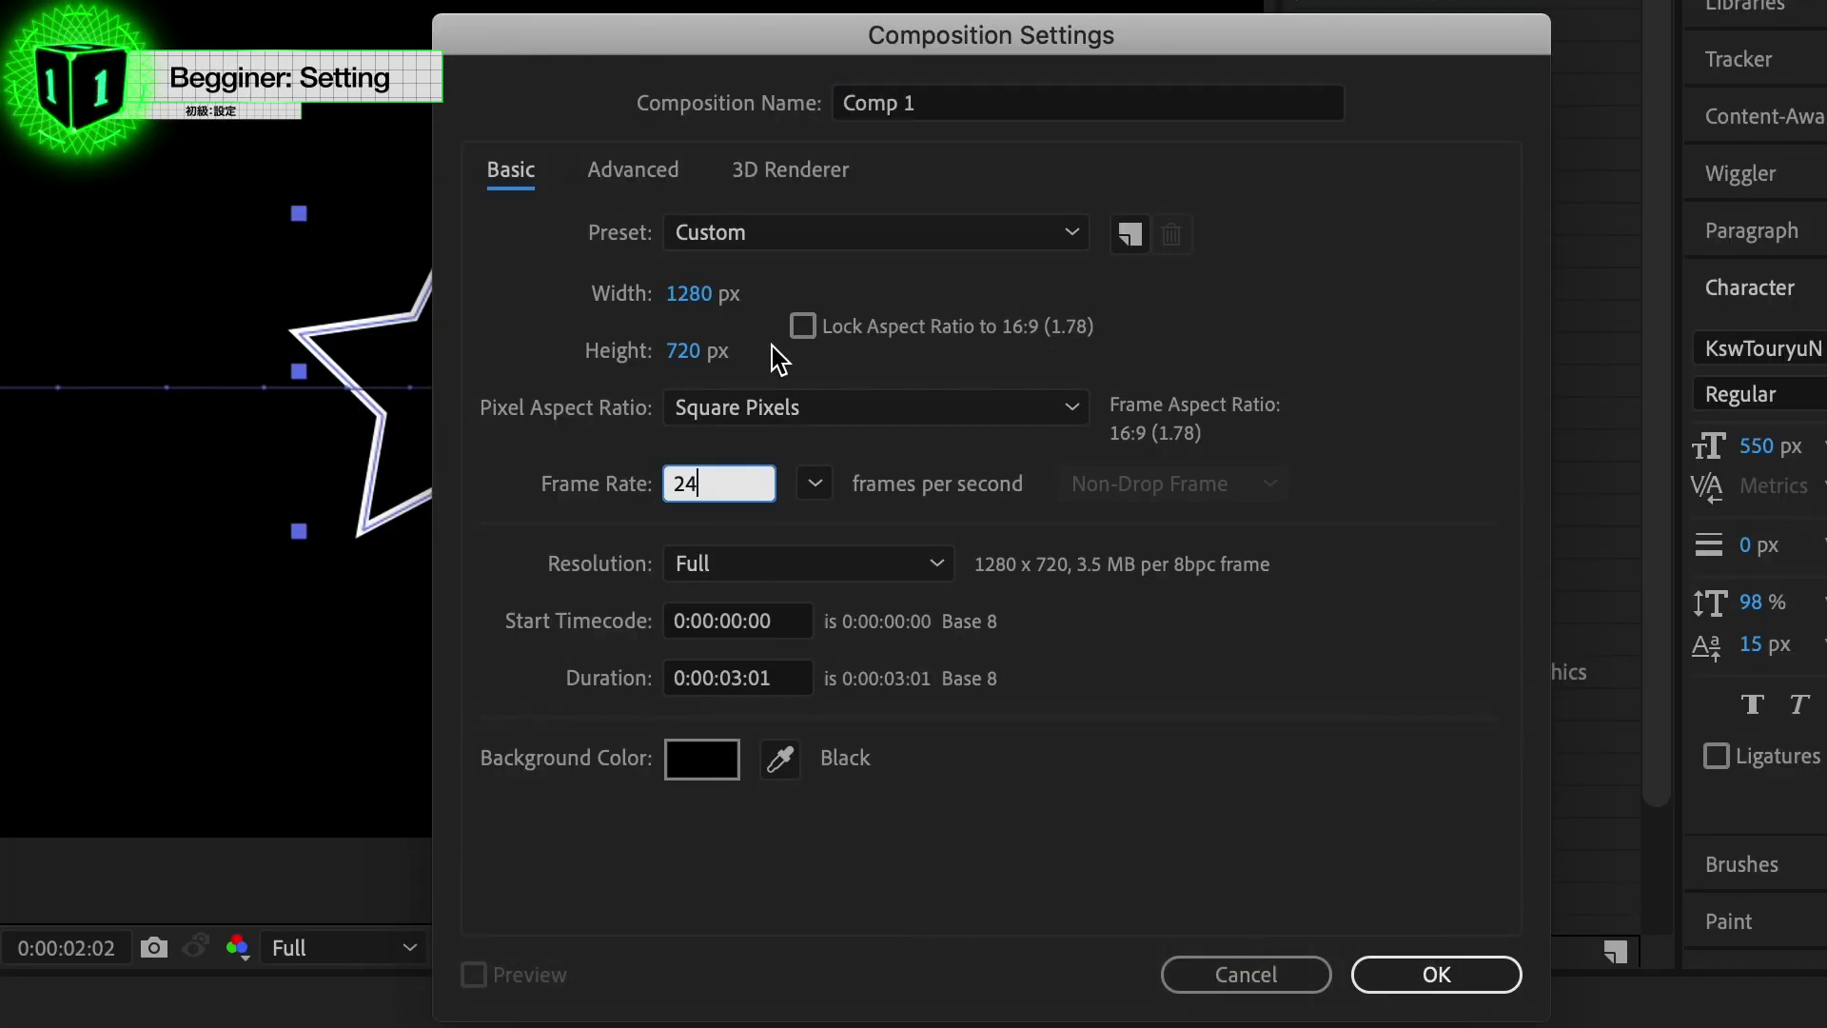
pyautogui.click(961, 107)
pyautogui.write('24FPS')
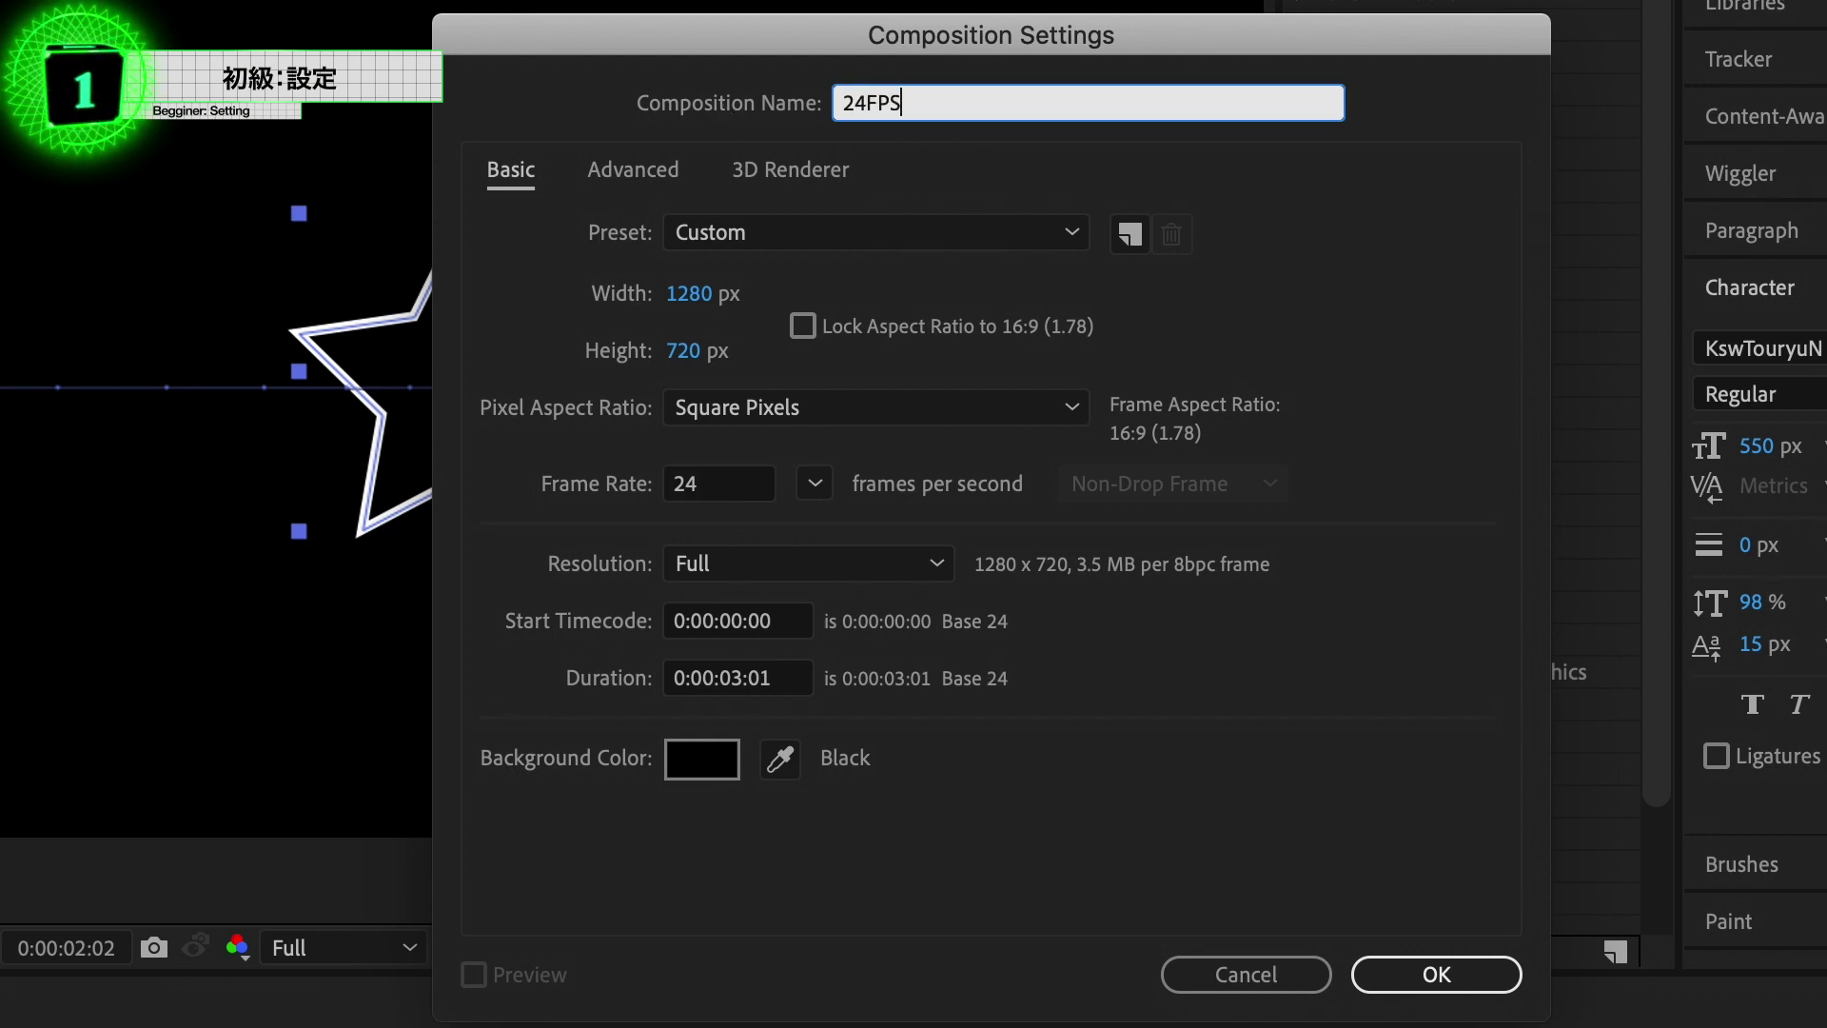
pyautogui.press('Return')
# Step: Nest the 8FPS Stop Motion Basic comp inside 24FPS and preview the nested animation
pyautogui.click(120, 270)
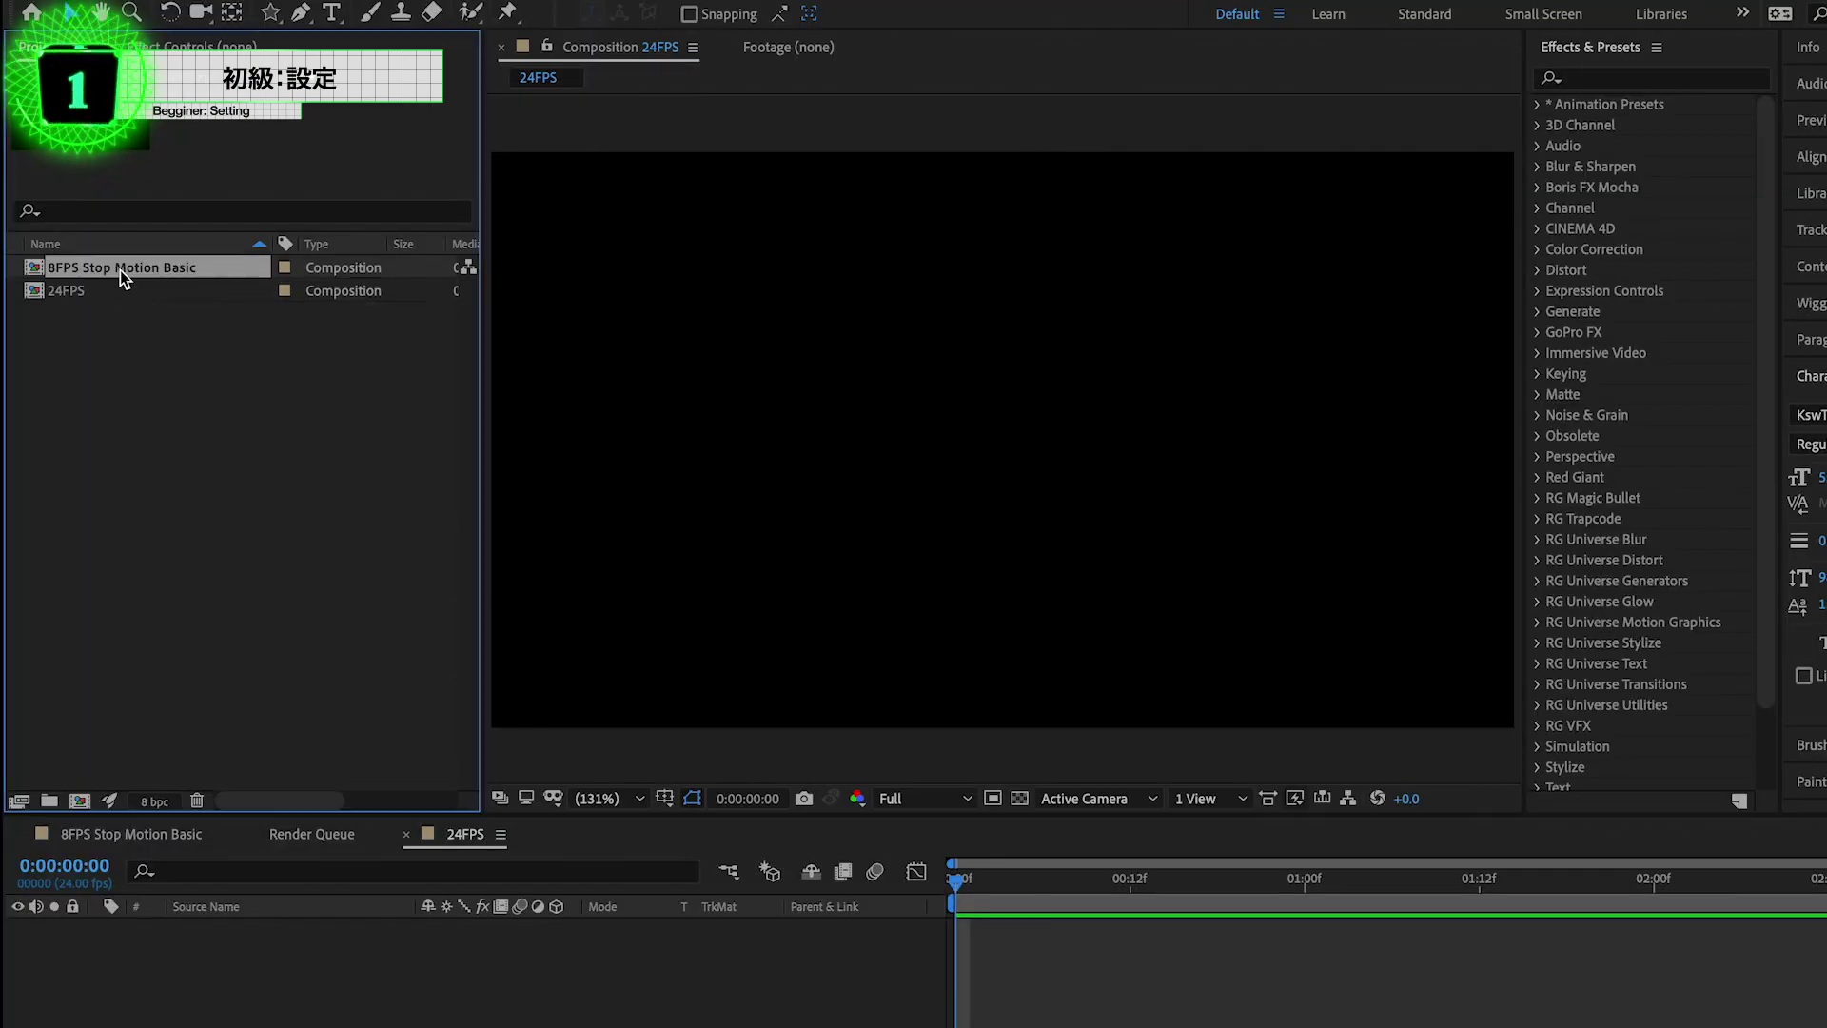
pyautogui.moveTo(533, 963); pyautogui.dragTo(533, 963)
pyautogui.press('space')
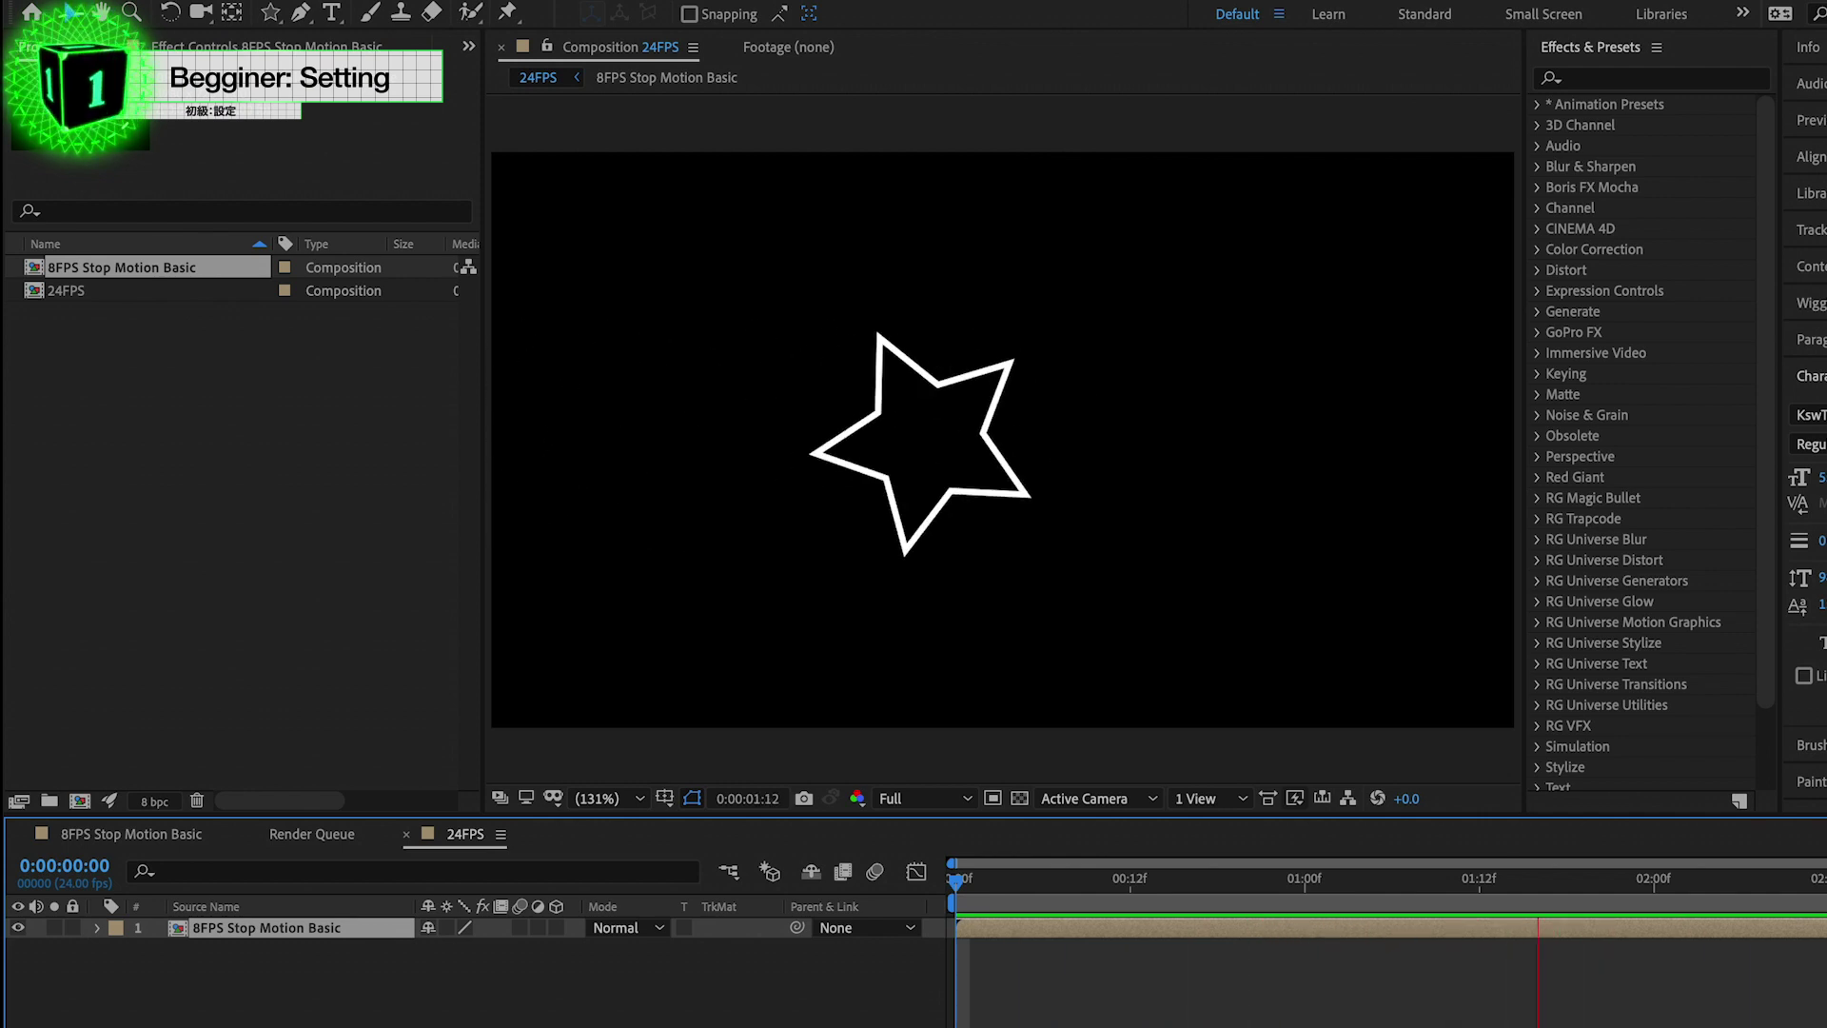
pyautogui.hotkey('ctrl', 'k')
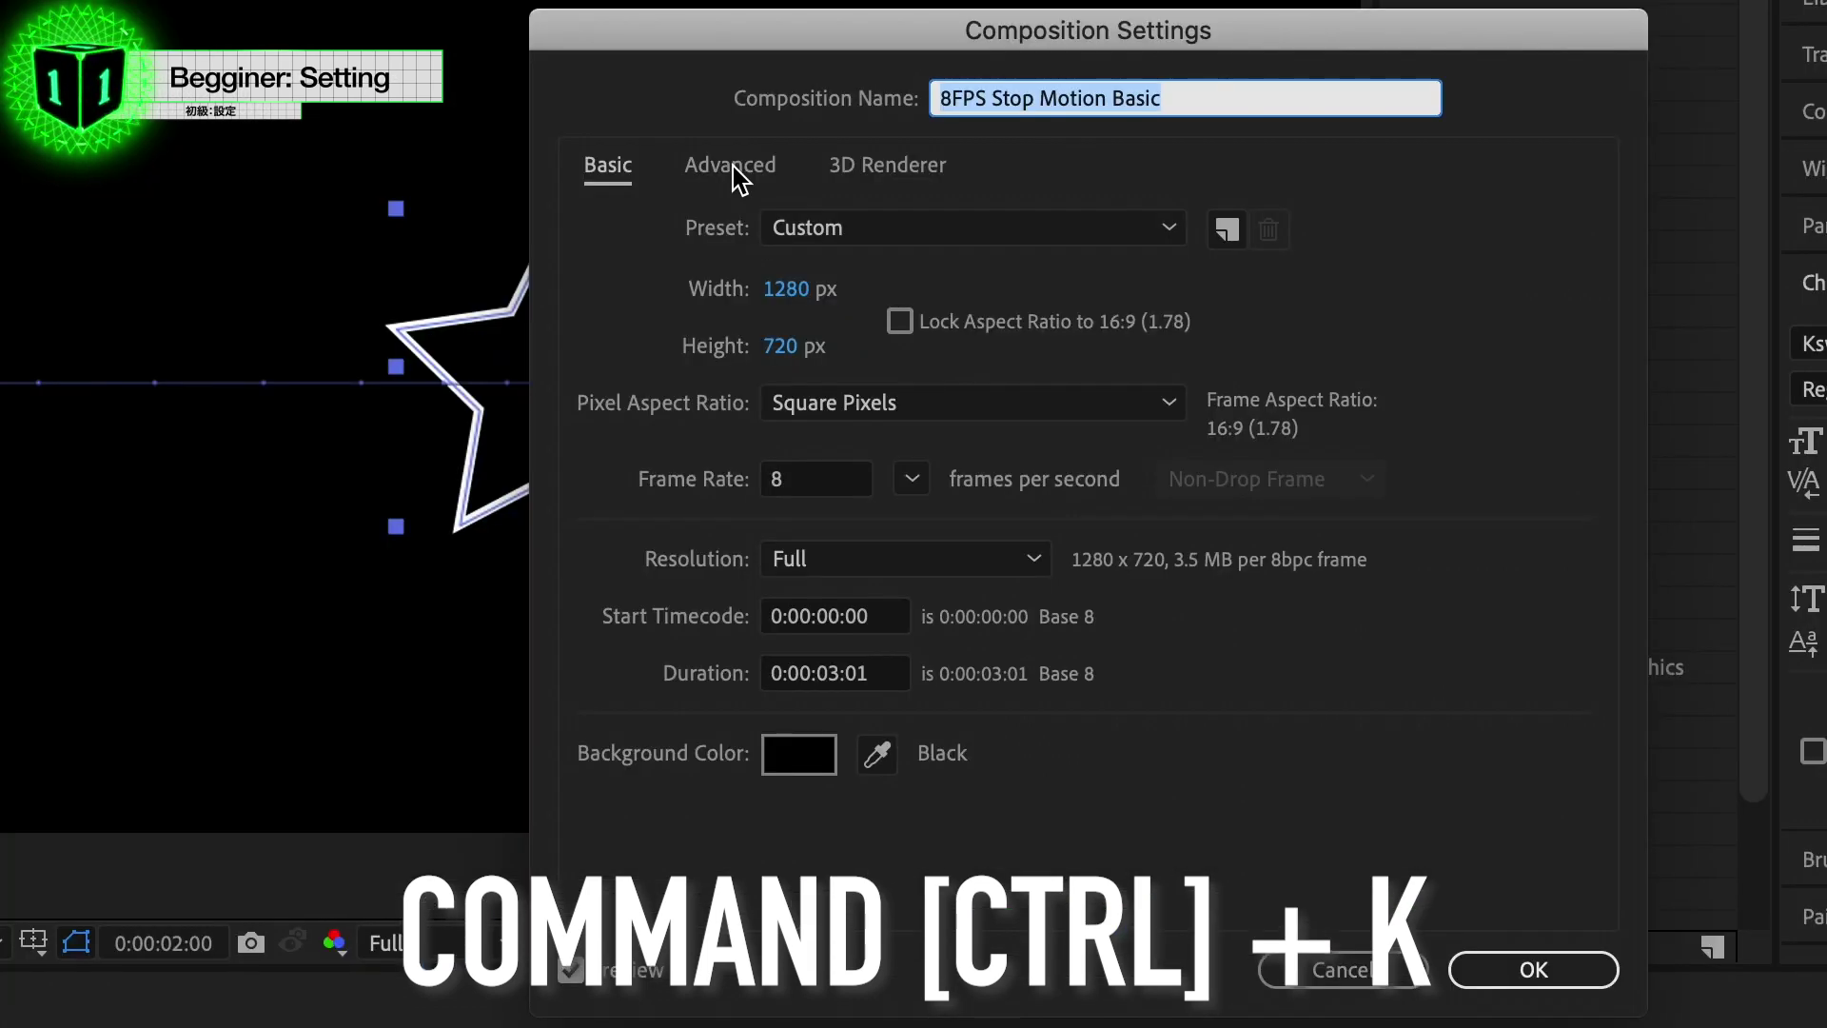
# Step: Enable Preserve frame rate when nested for the 8FPS comp and return to the 24FPS timeline
pyautogui.click(1112, 302)
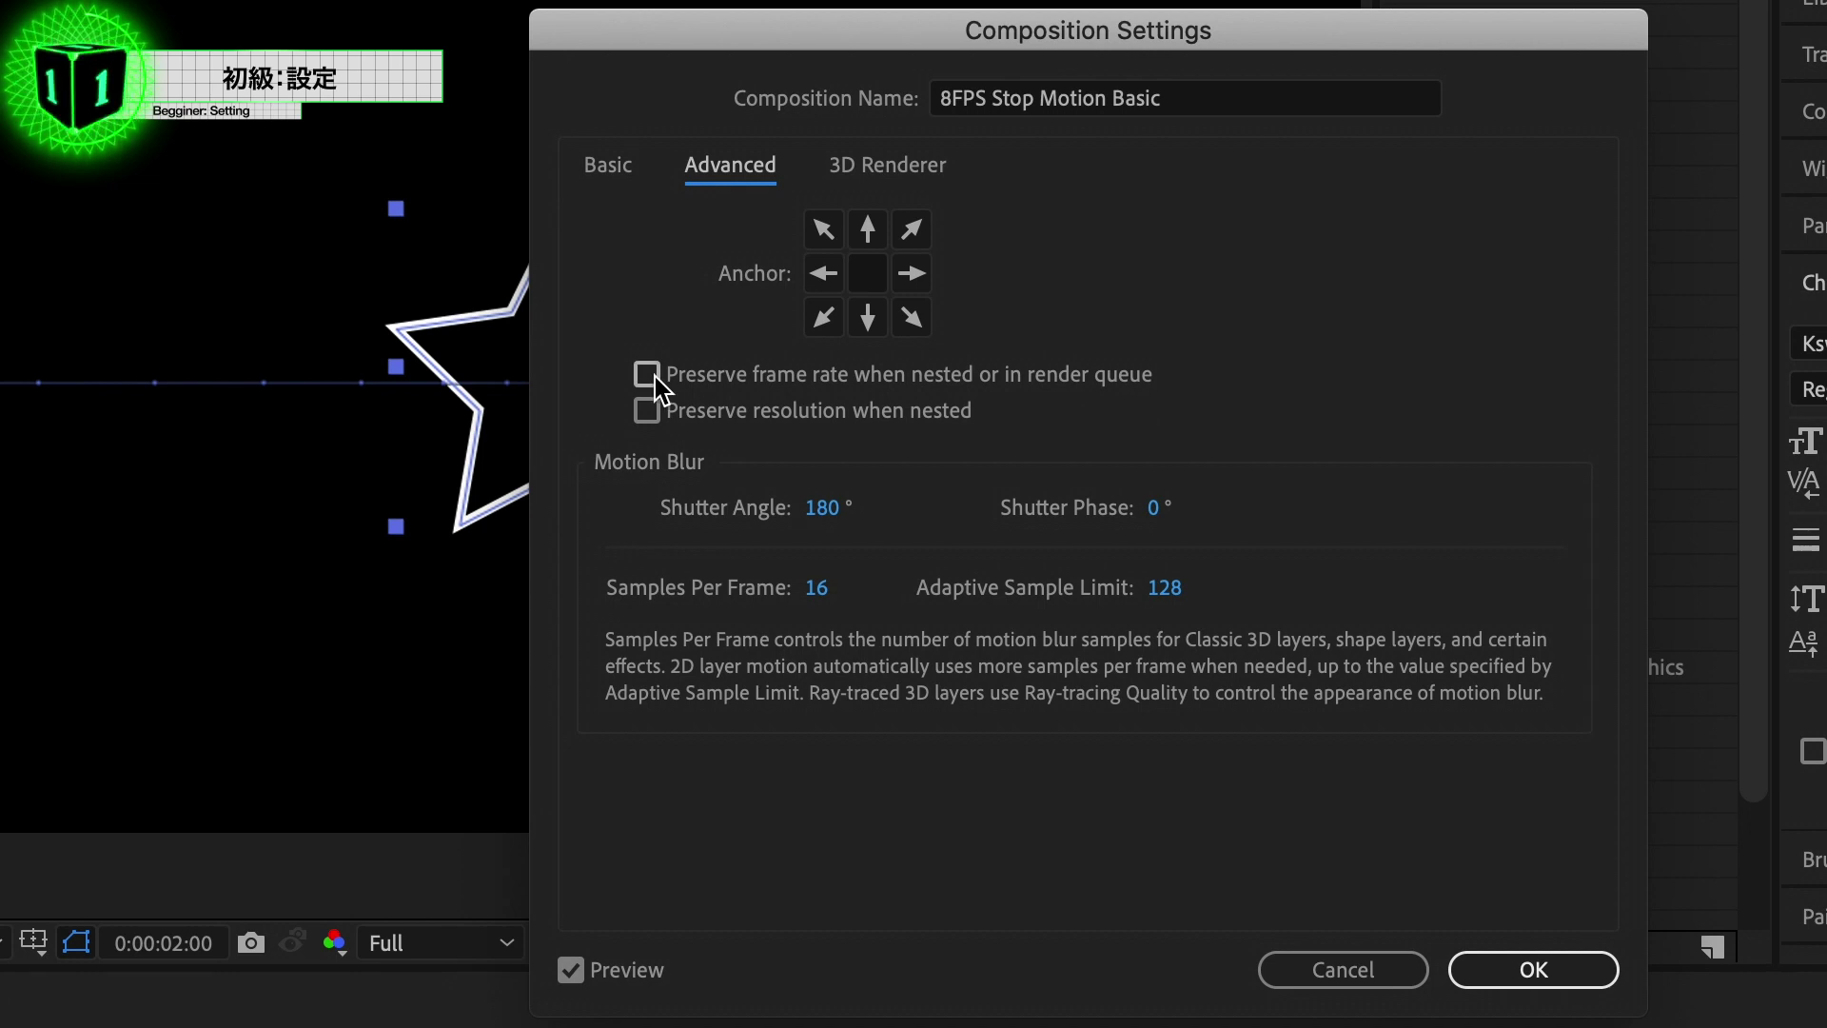
pyautogui.click(1494, 964)
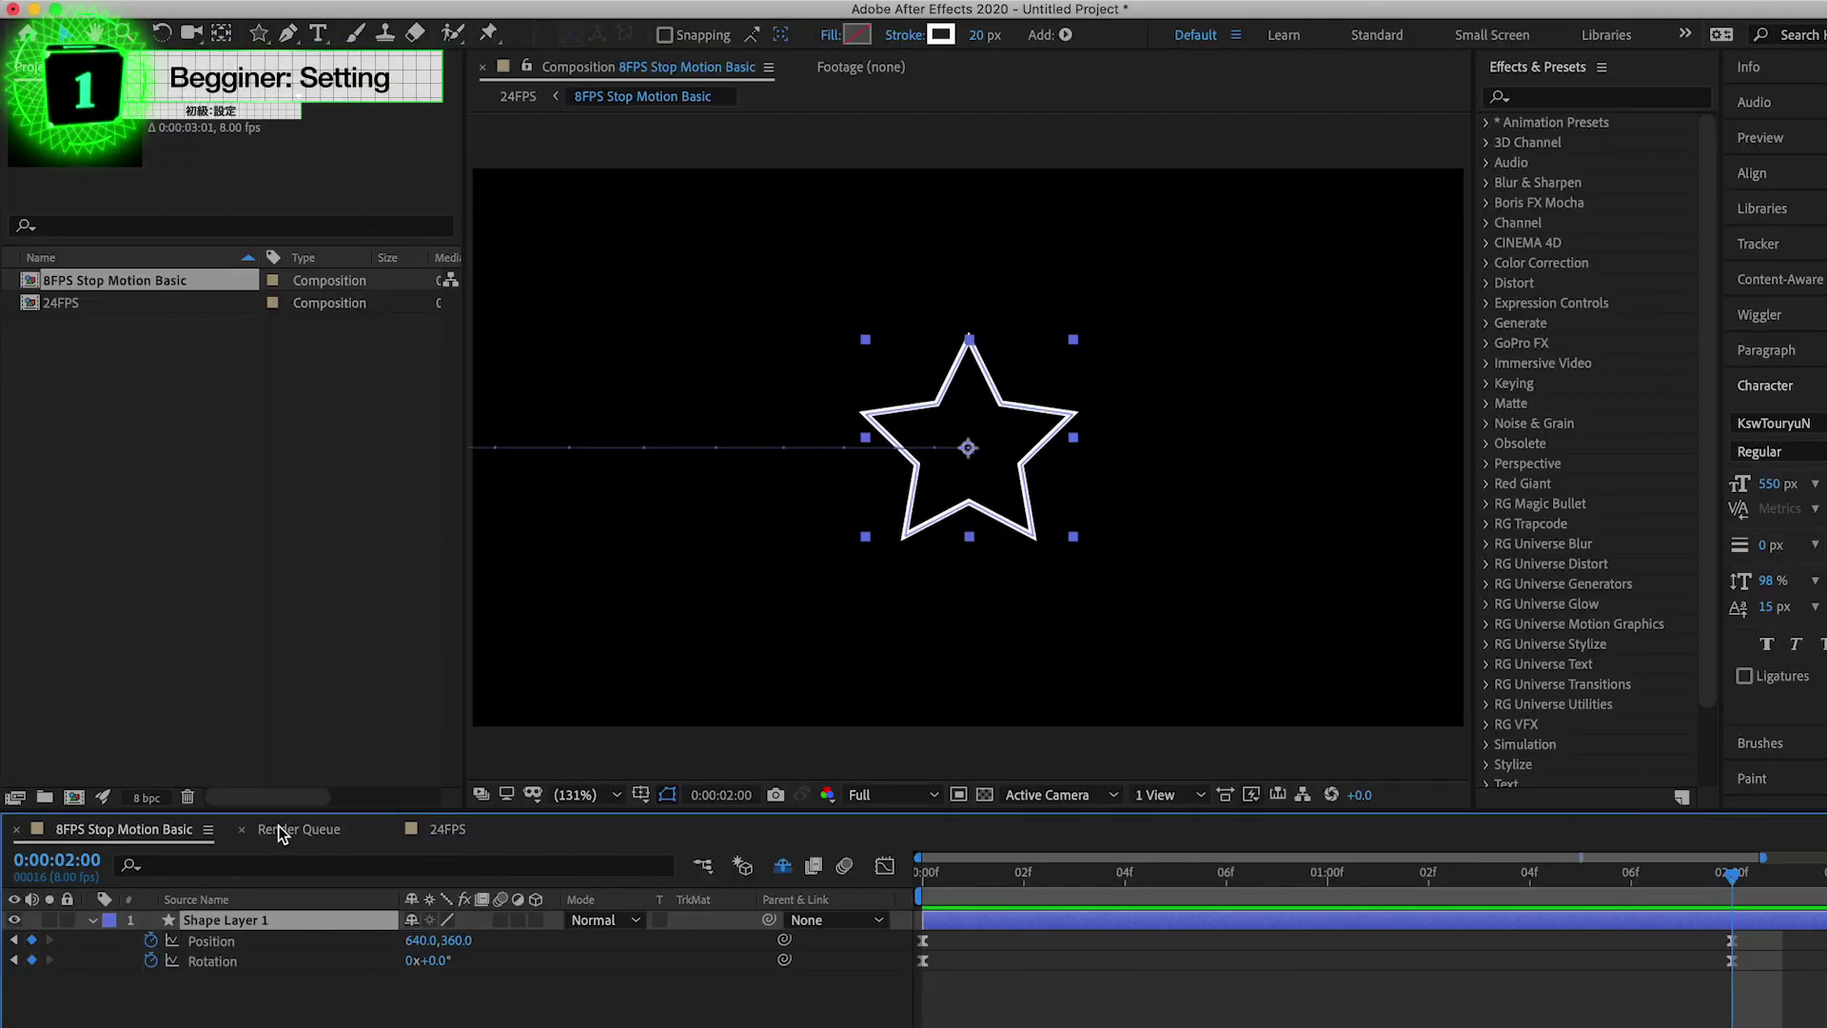
pyautogui.click(423, 827)
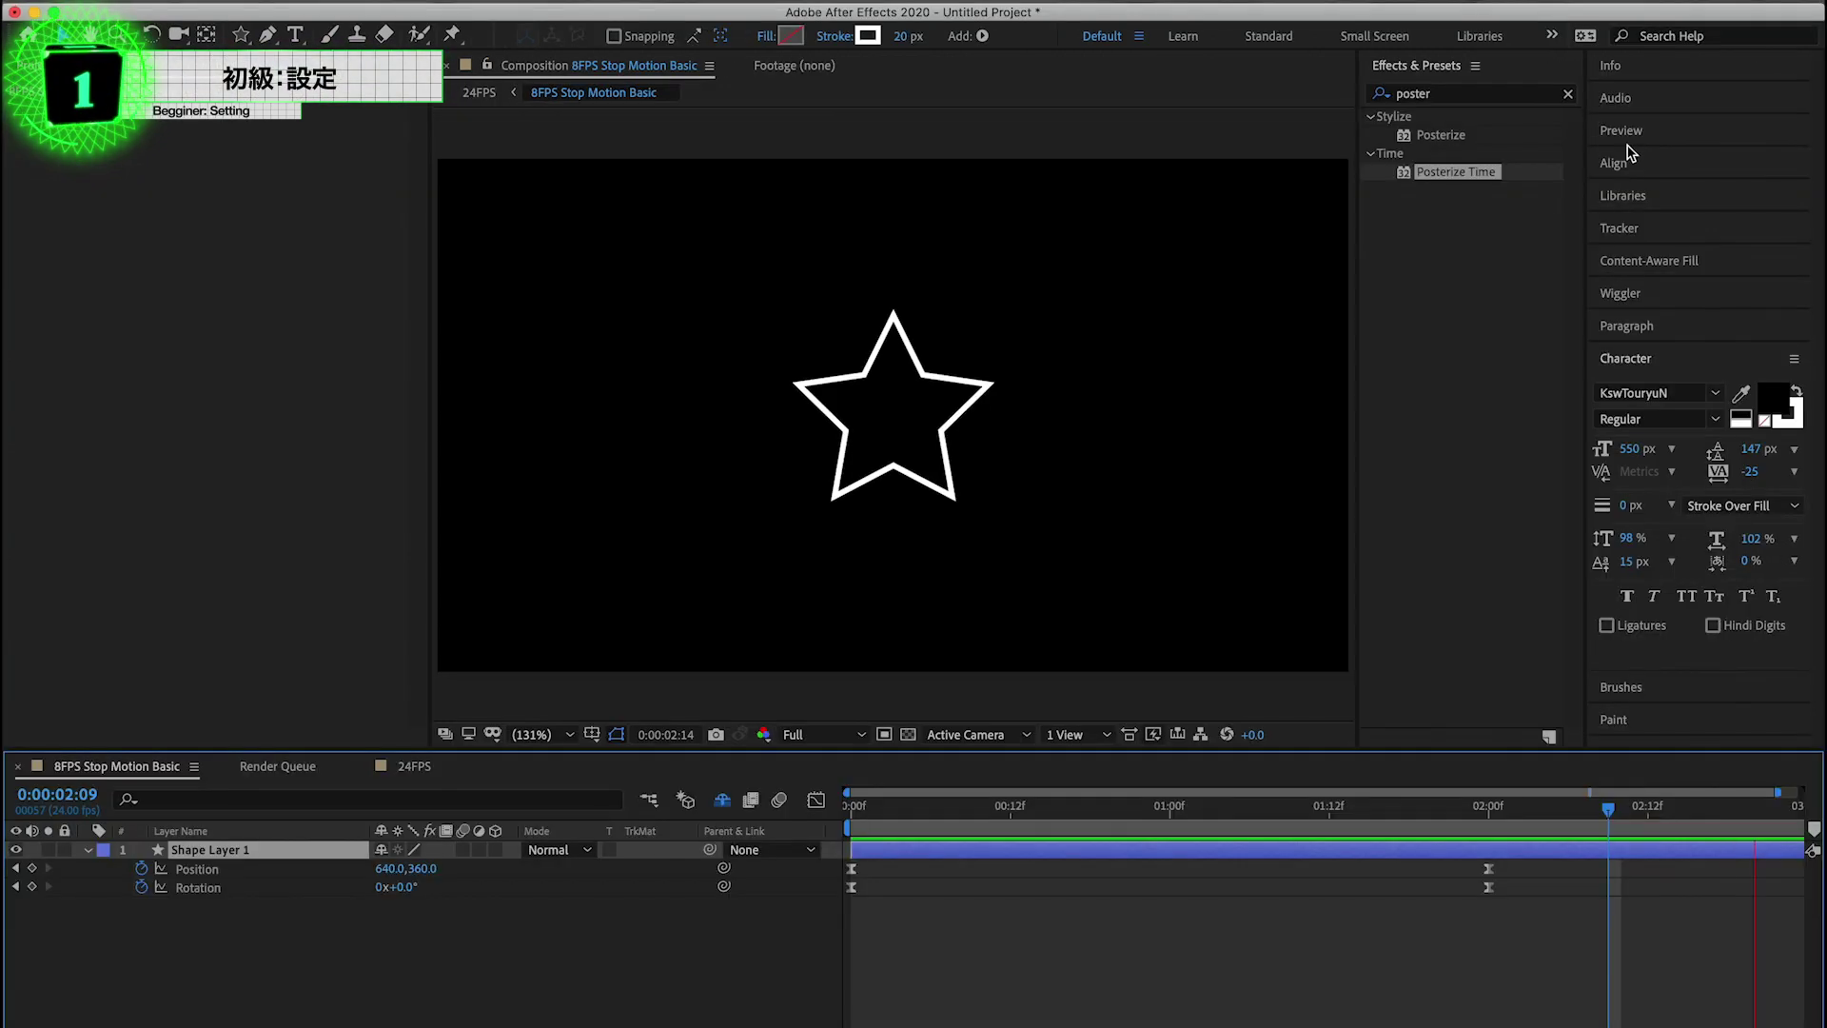
# Step: Add an adjustment layer named Posterize Time and apply the Posterize Time effect to it
pyautogui.click(1569, 94)
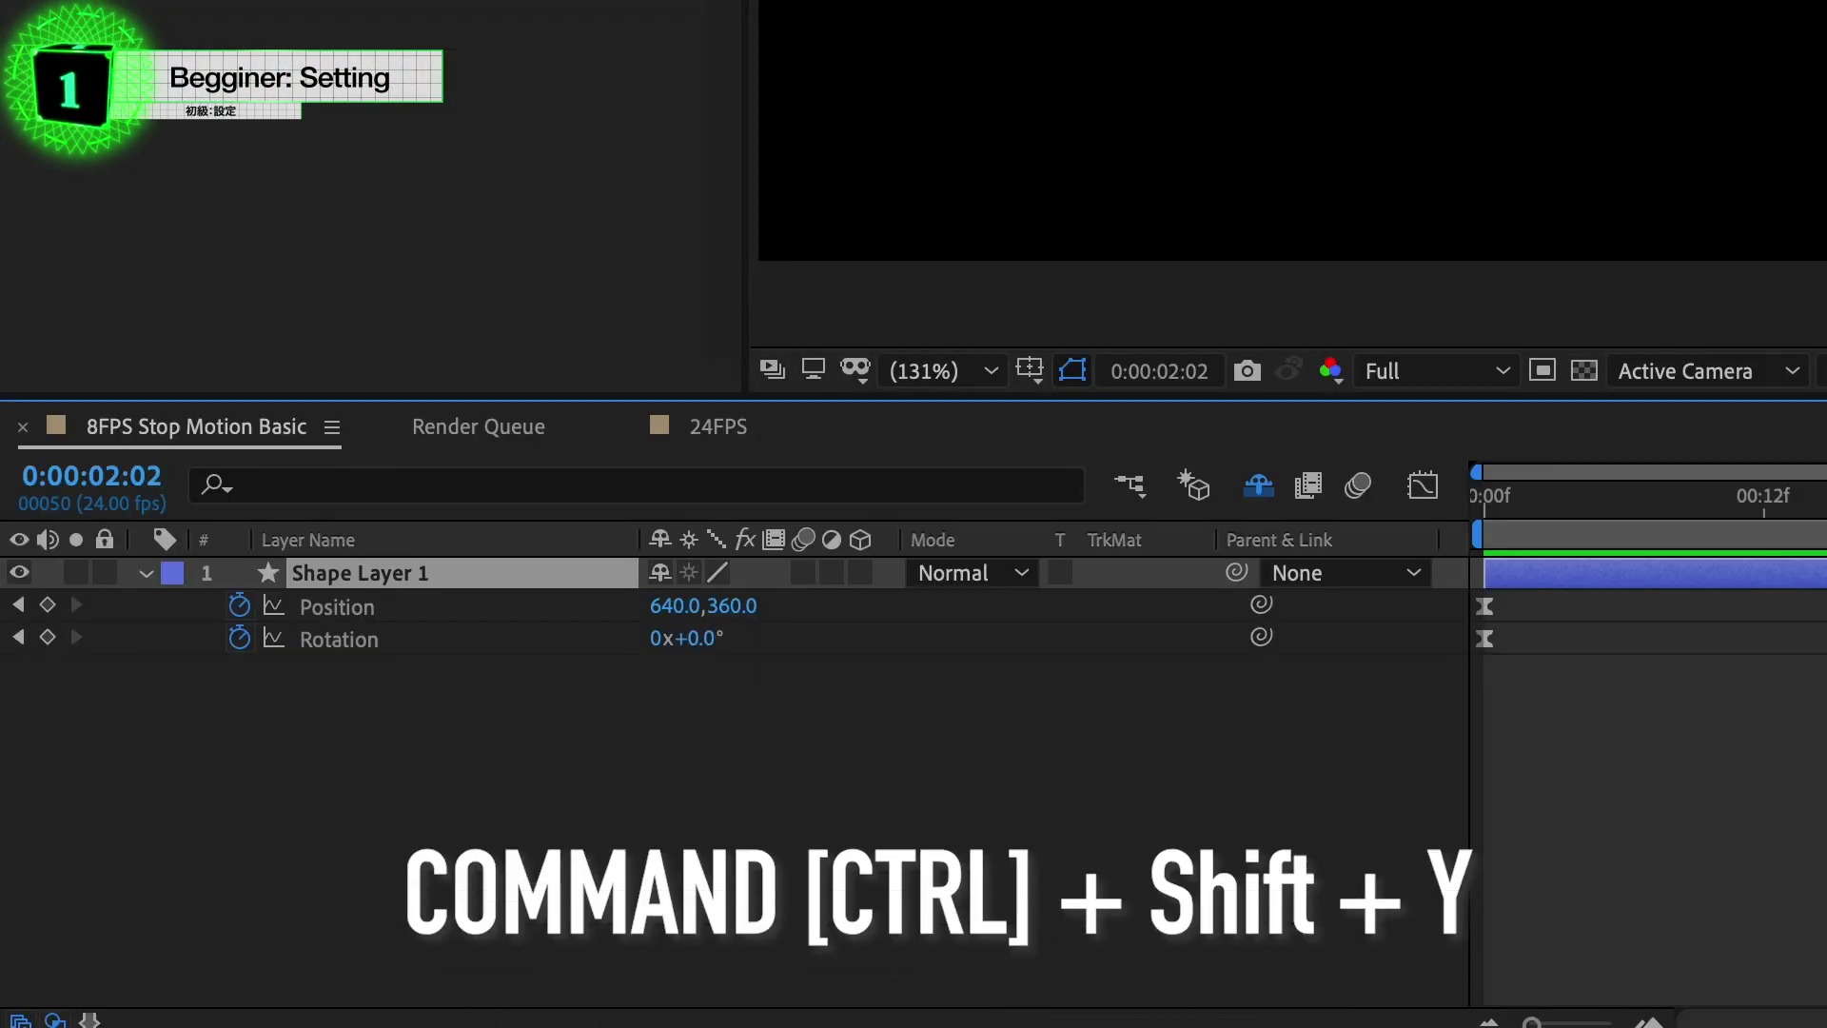
pyautogui.click(604, 1003)
pyautogui.hotkey('ctrl', 'alt', 'y')
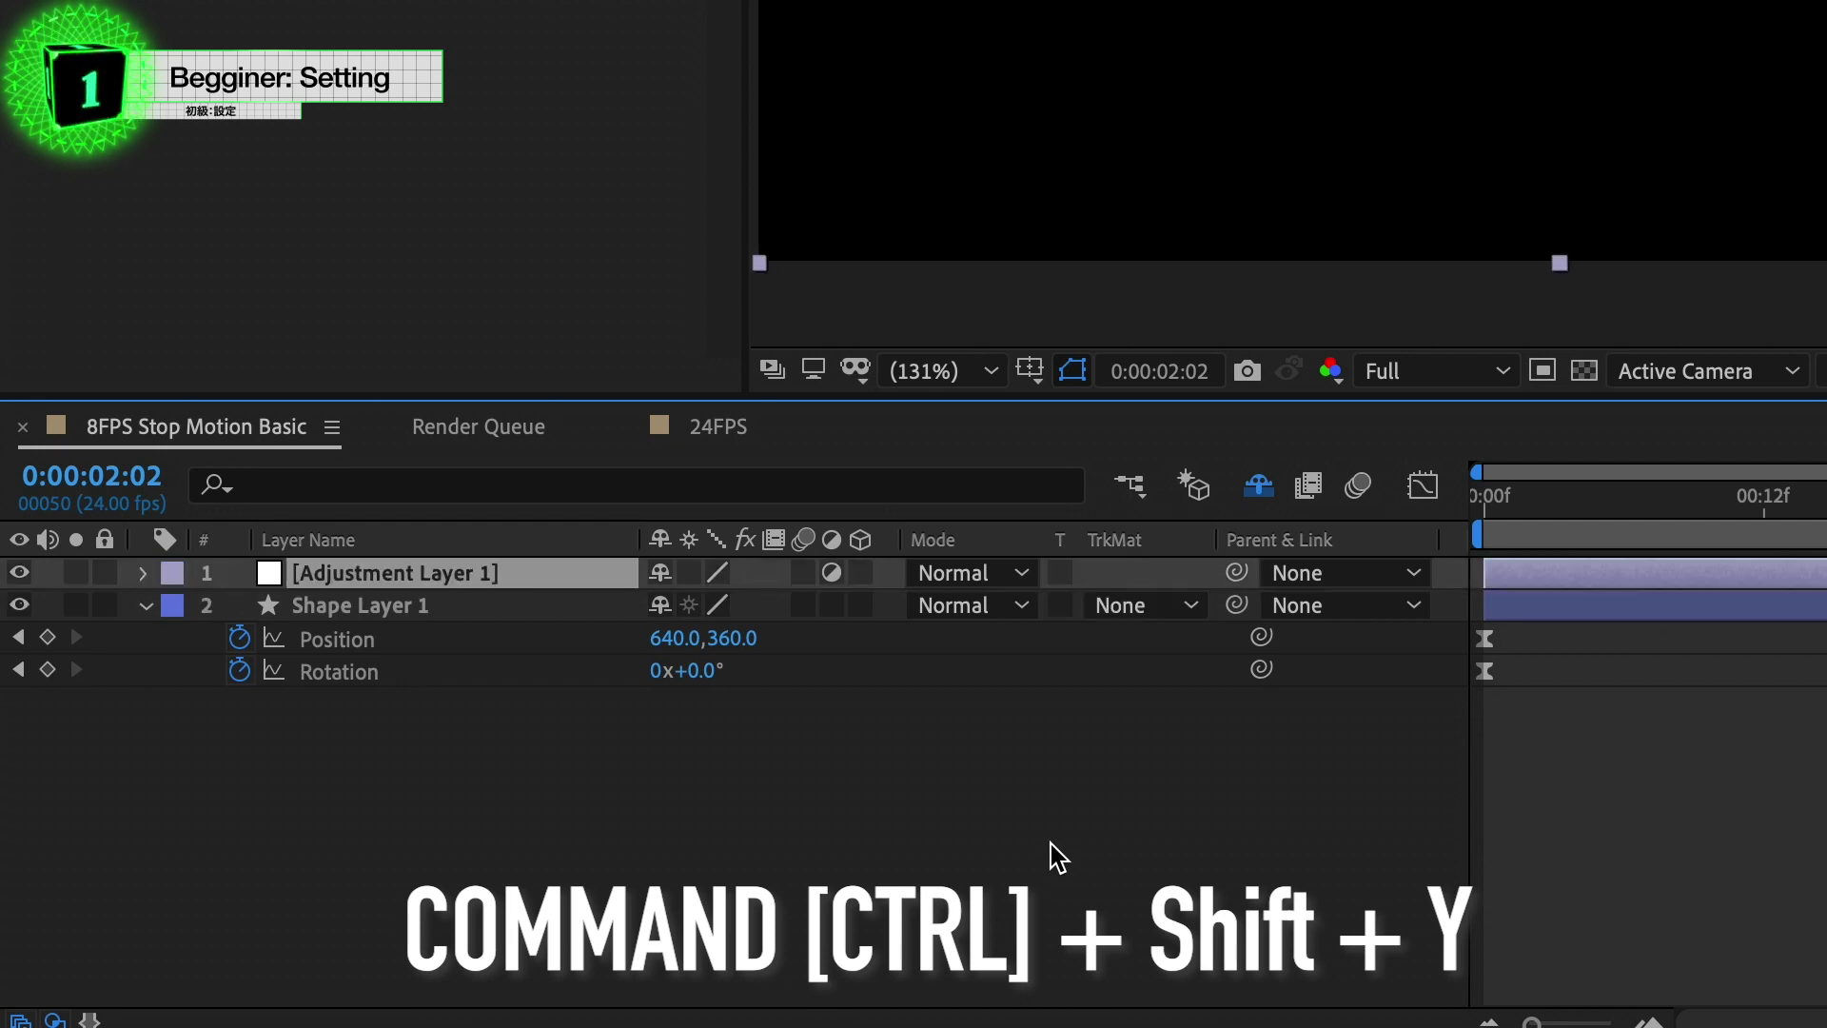
pyautogui.press('Return')
pyautogui.write('Posterize Time')
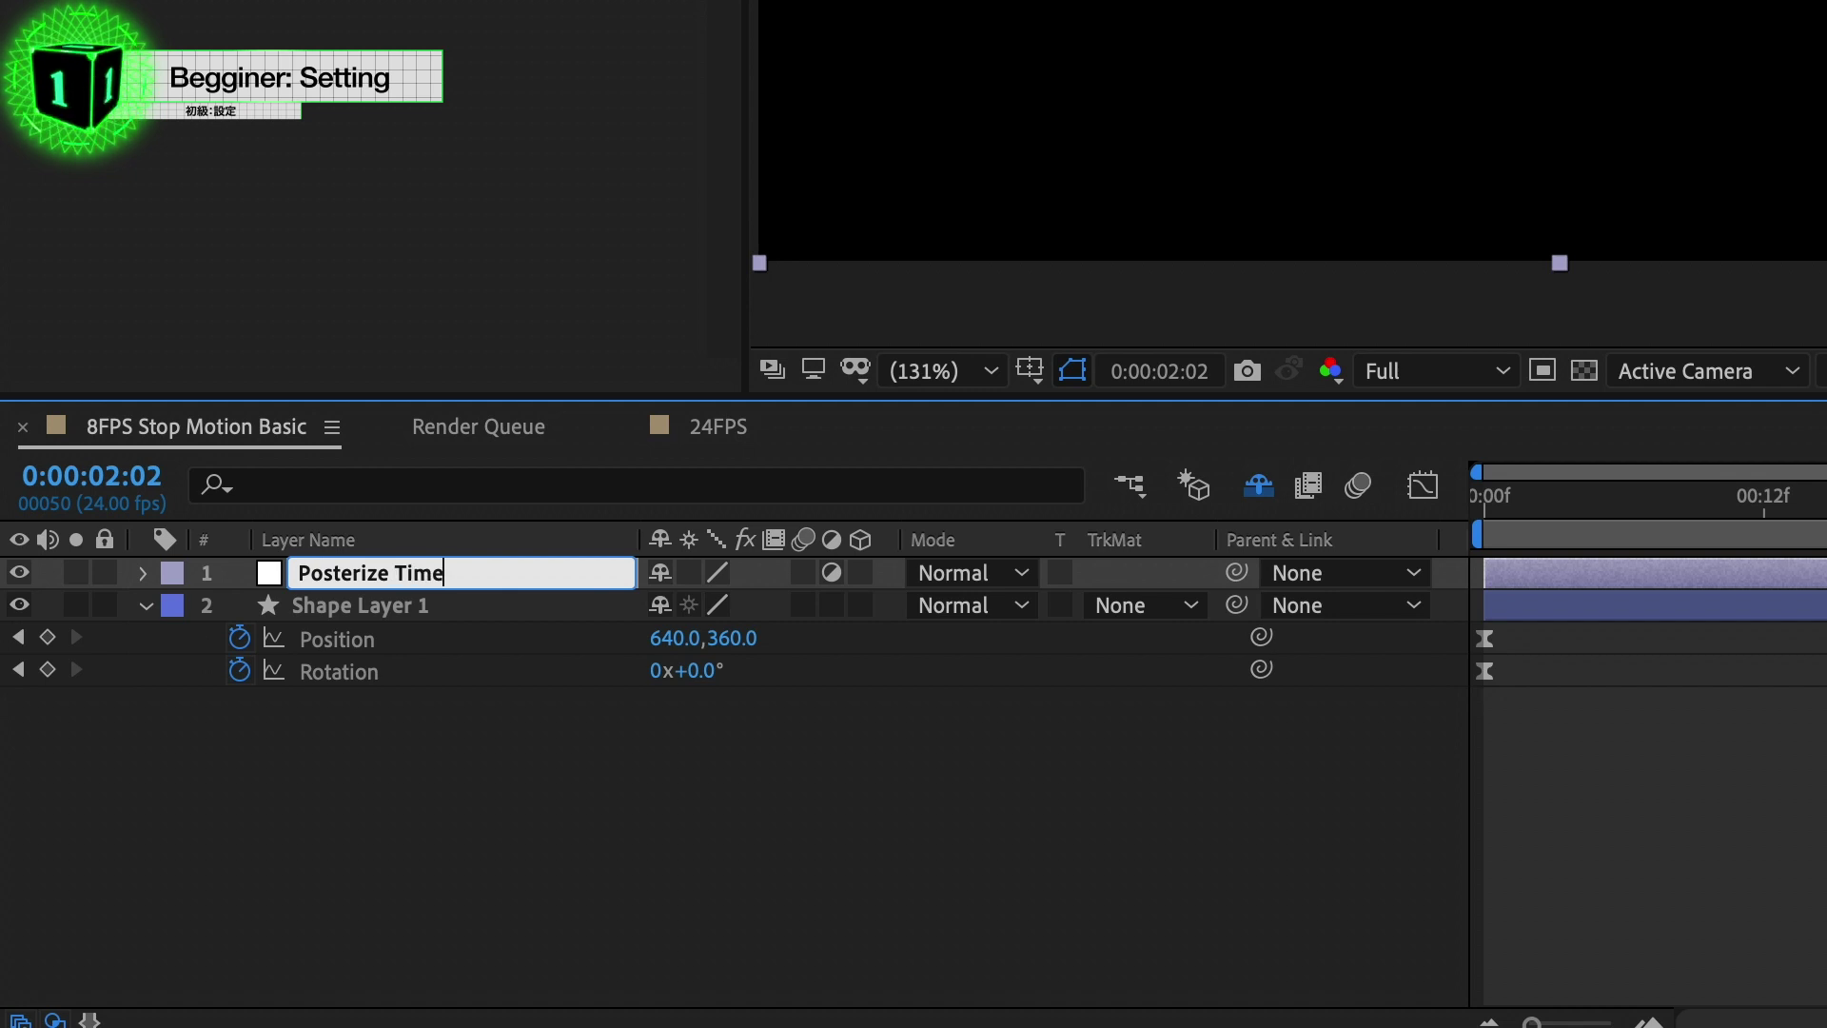
pyautogui.press('Return')
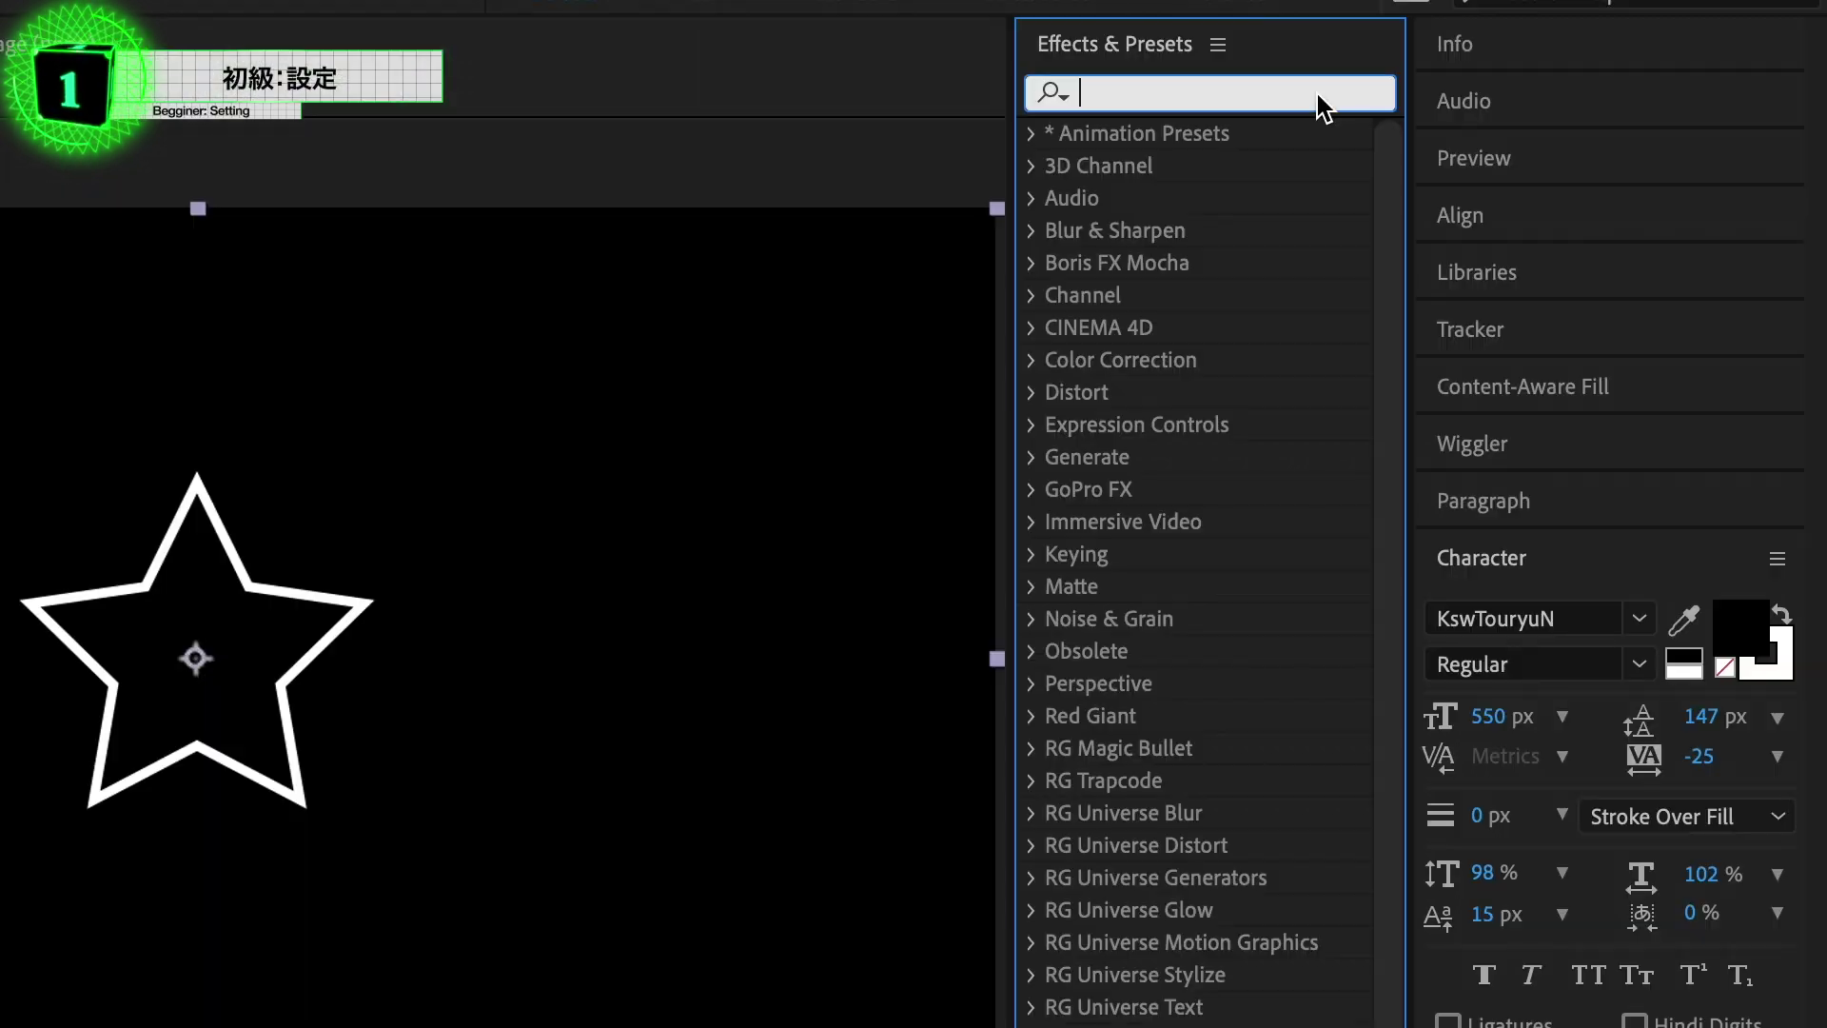
pyautogui.write('poster')
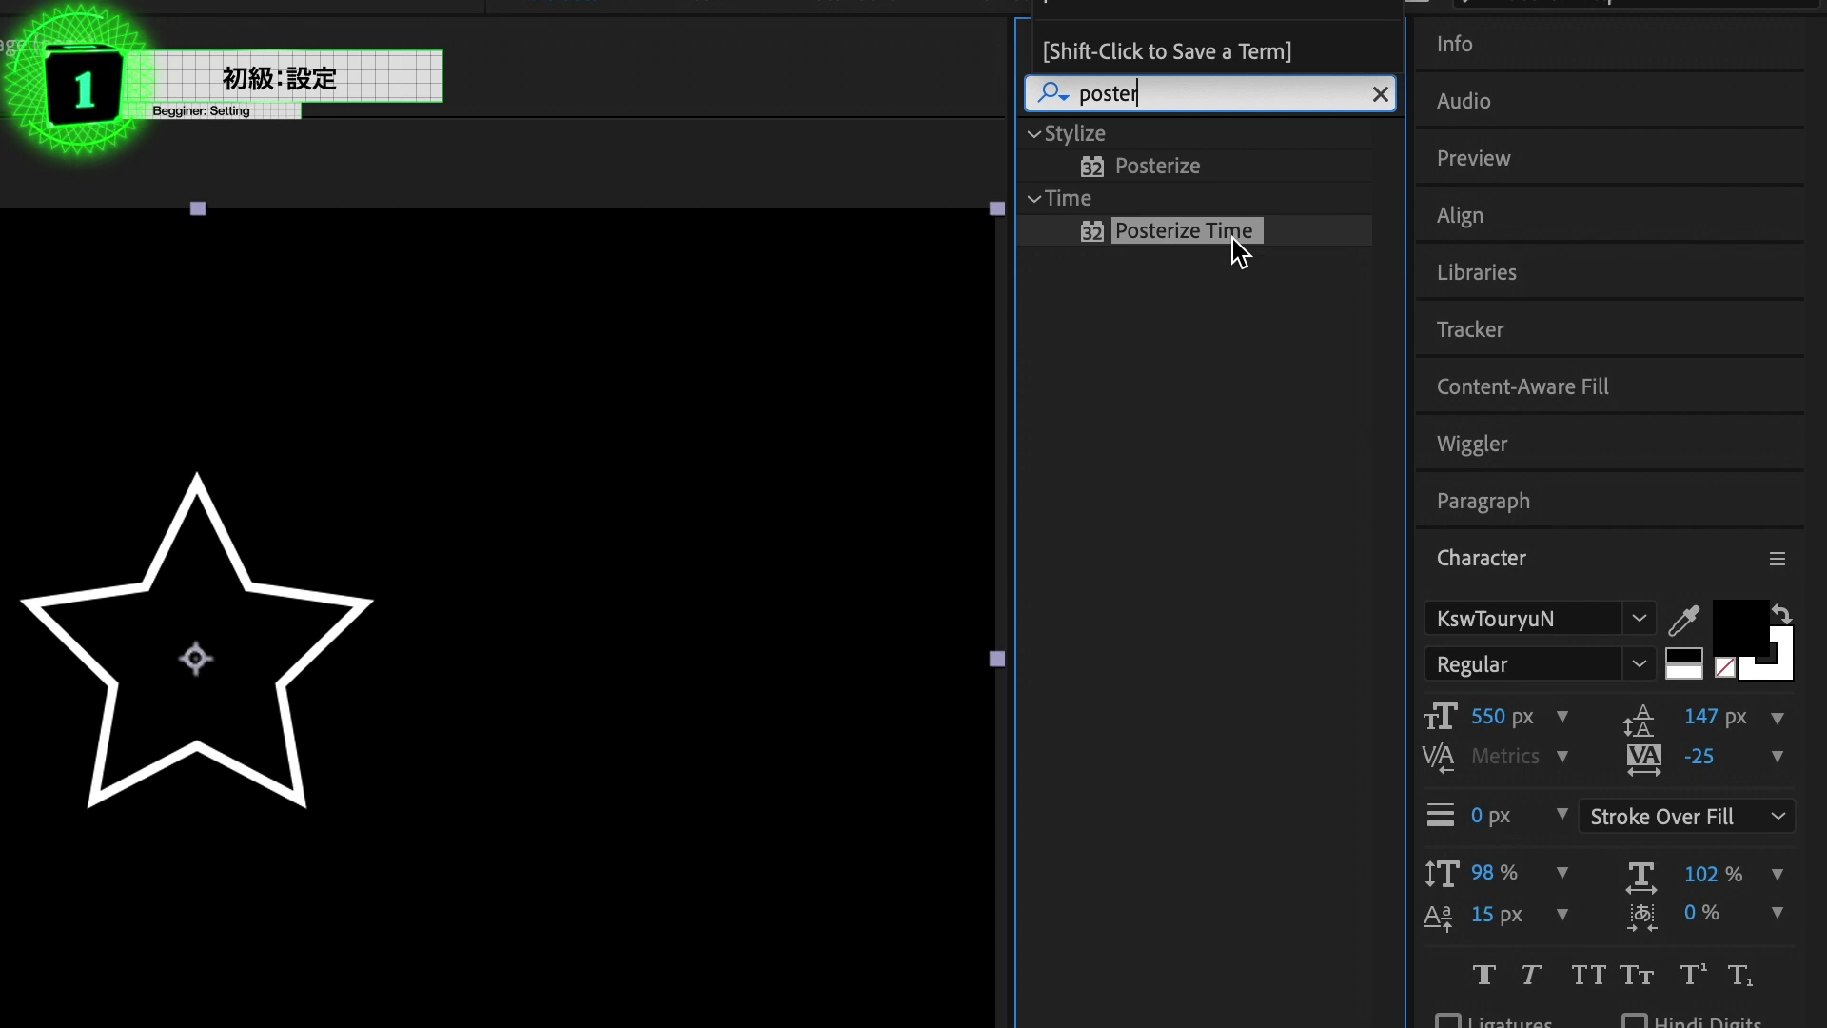
pyautogui.click(1232, 238)
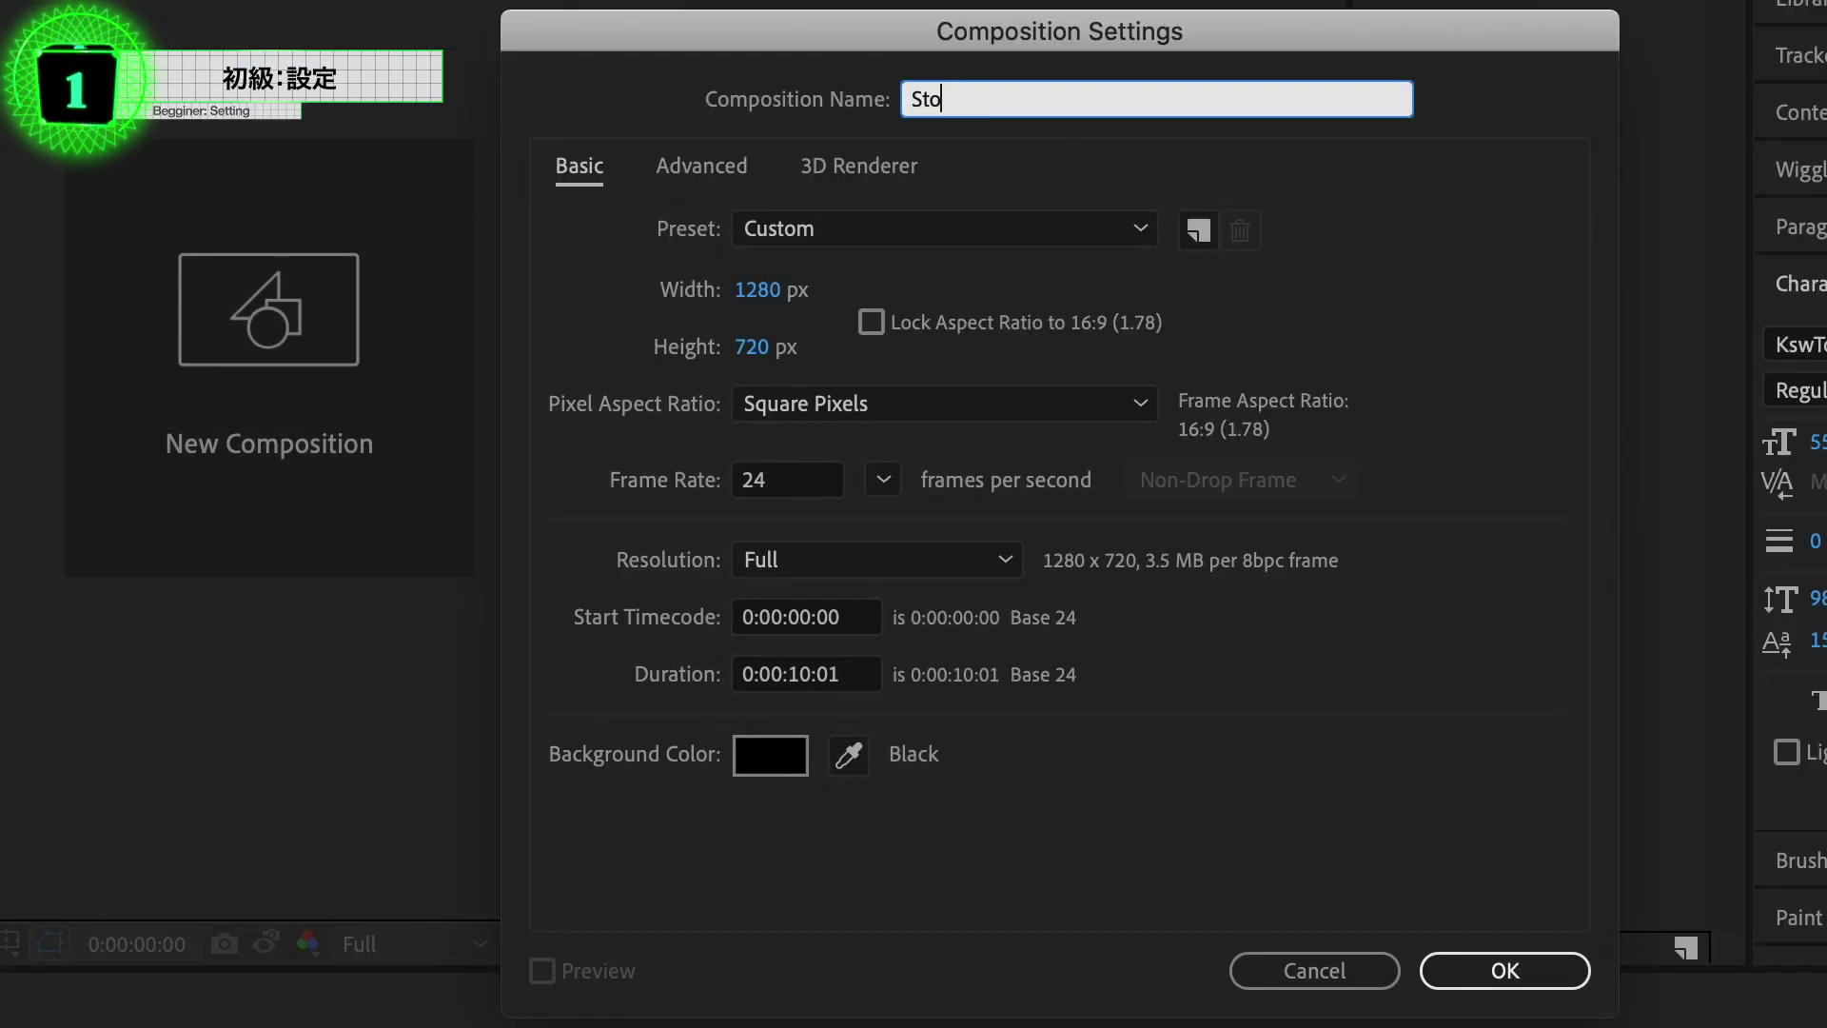
# Step: Name the new 1280×720, 24 fps composition 'Stop Motion' and create it
pyautogui.write('p Motion')
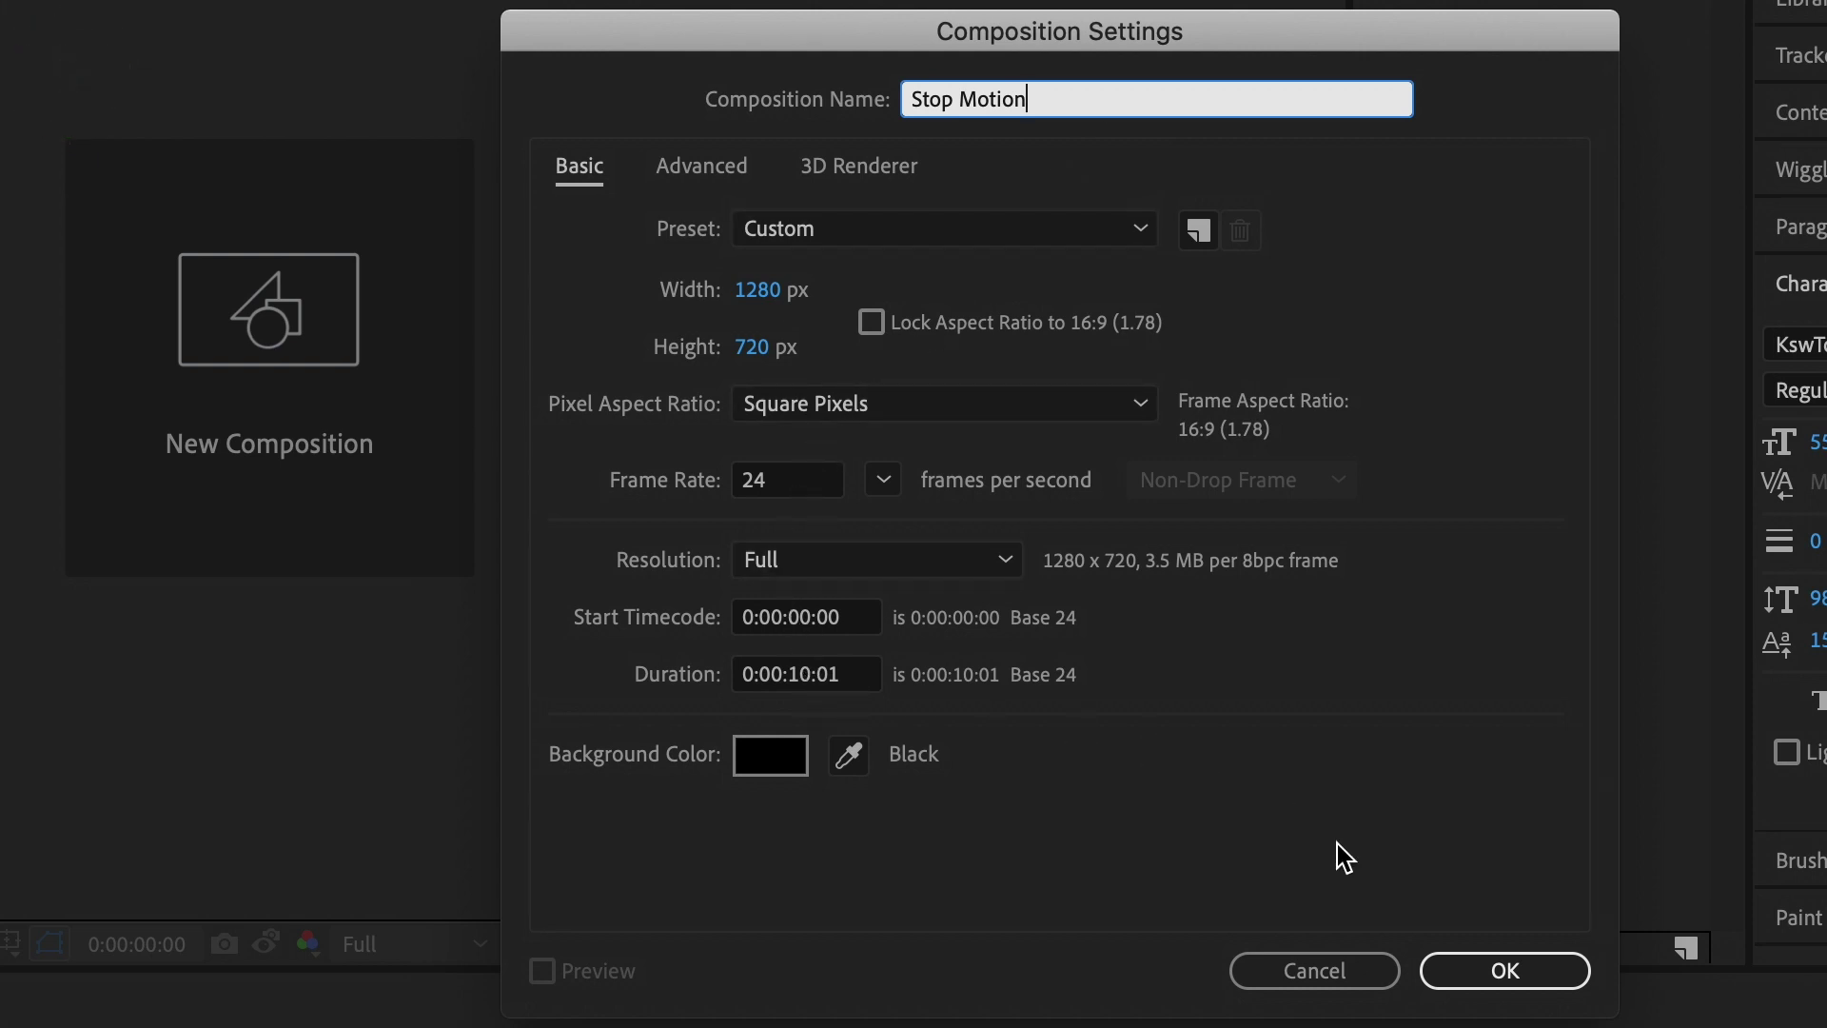
pyautogui.click(1458, 957)
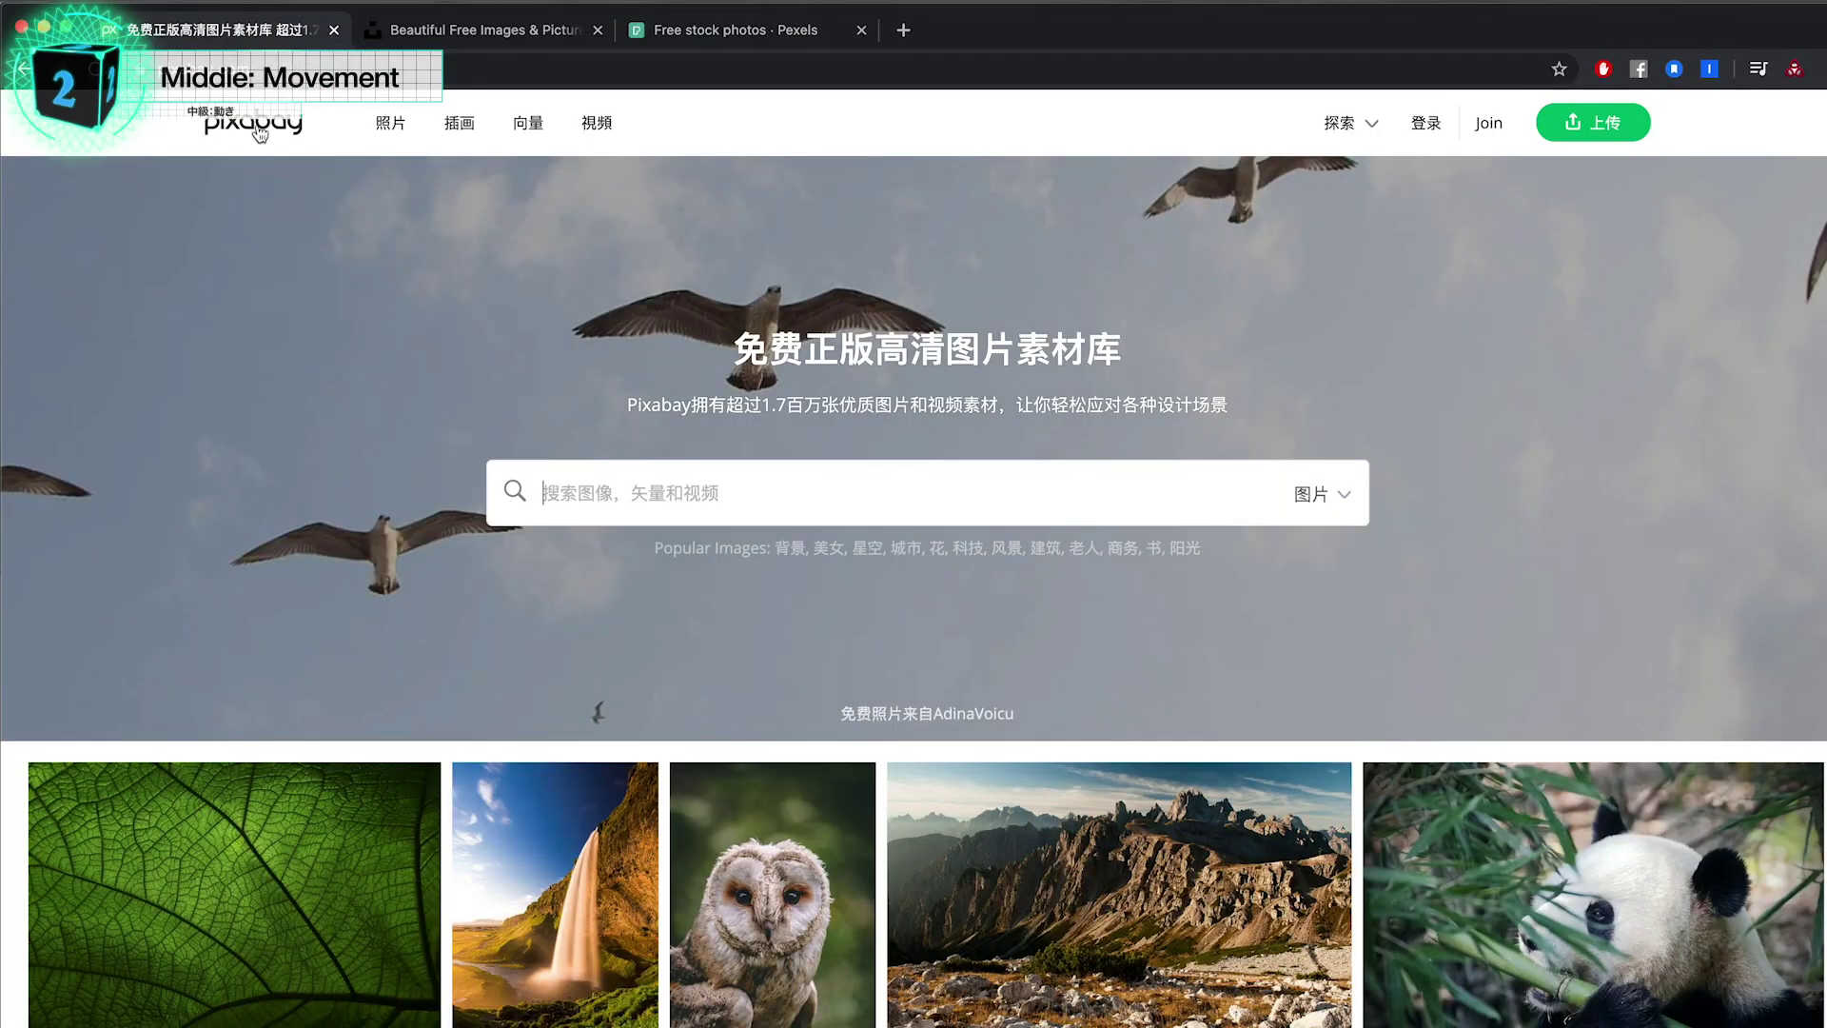
# Step: Search Pexels for 'table' and open the succulents-on-wood photo
pyautogui.click(515, 38)
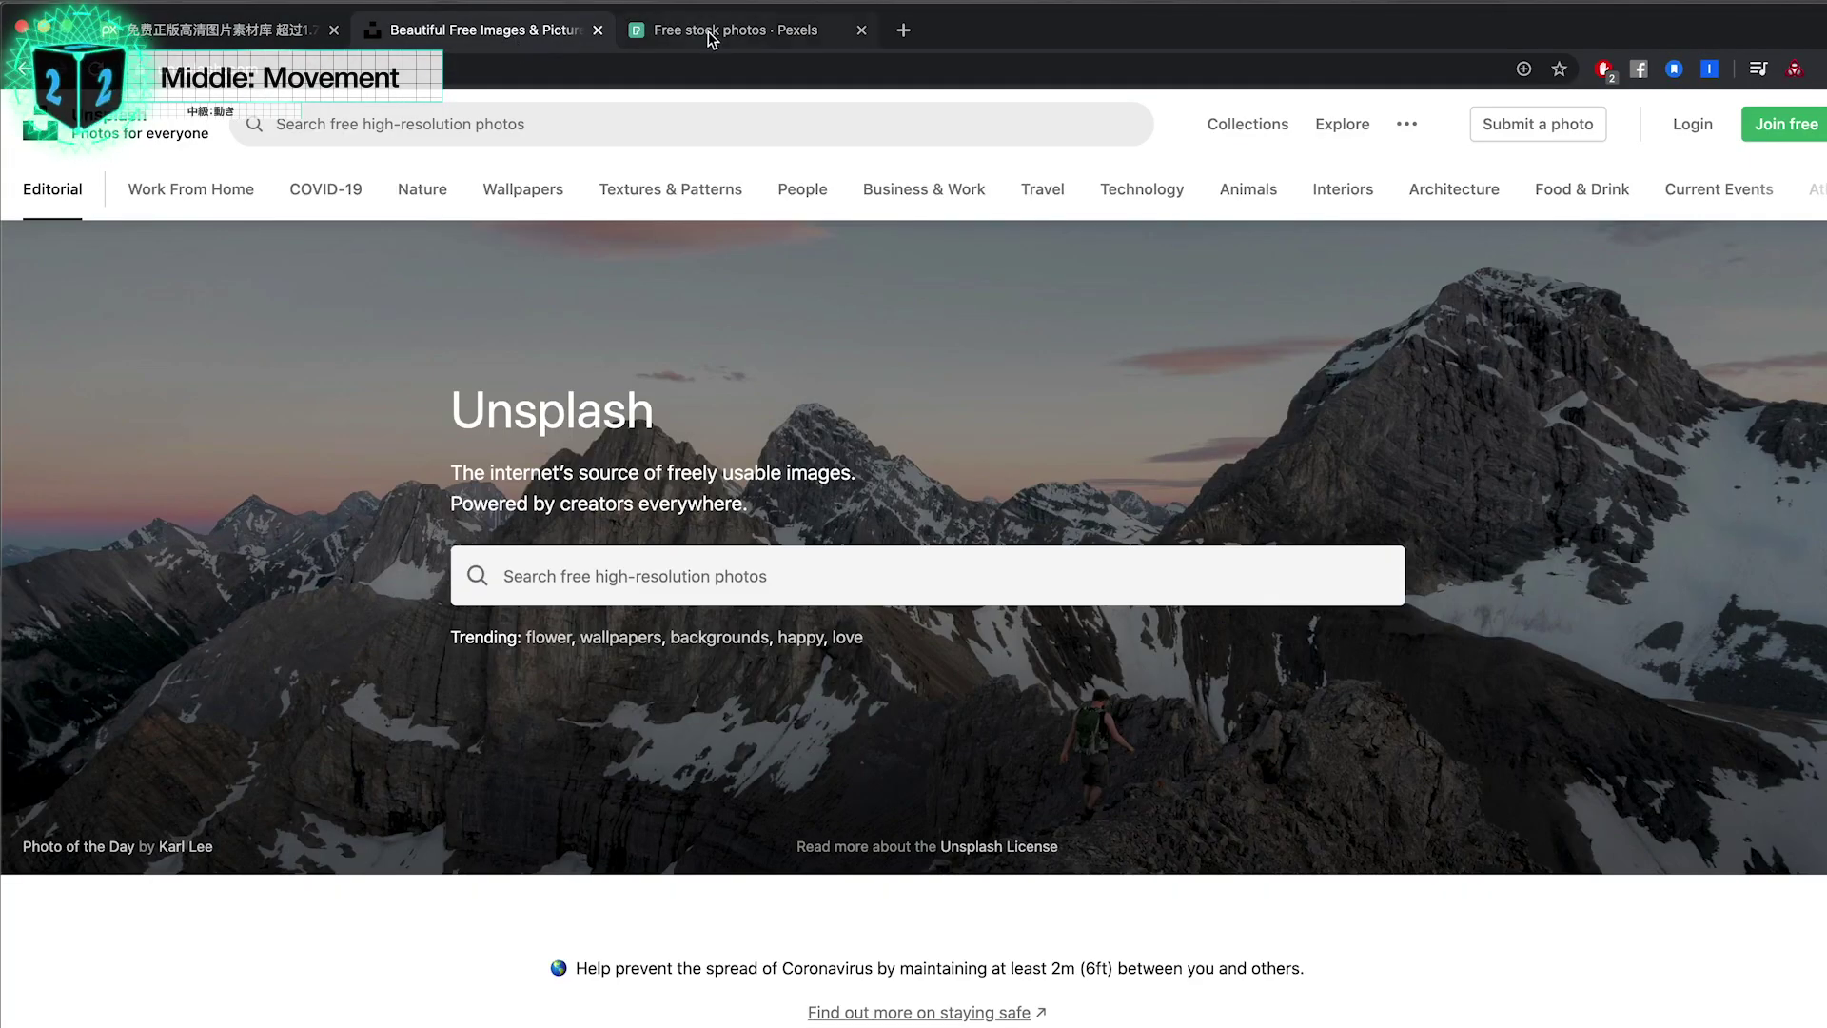
pyautogui.click(708, 32)
pyautogui.write('table')
pyautogui.press('Return')
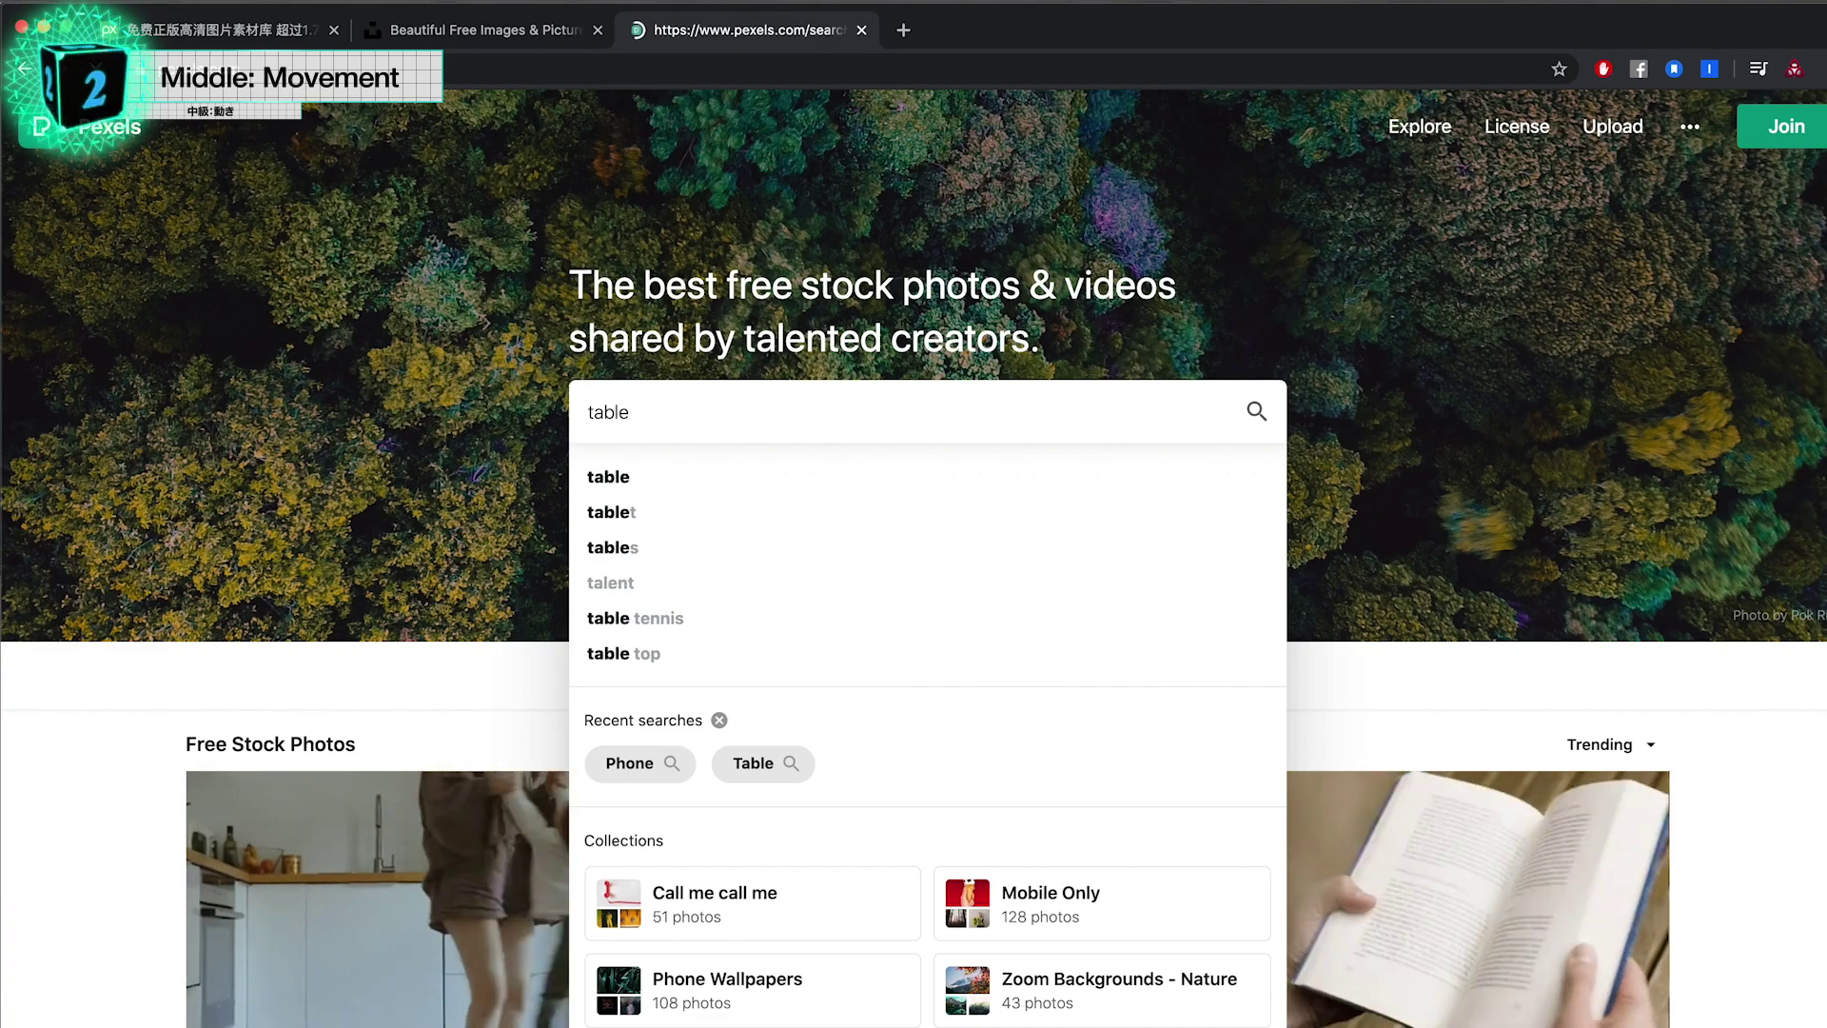
pyautogui.scroll(-1, 864, 739)
pyautogui.scroll(-5, 862, 739)
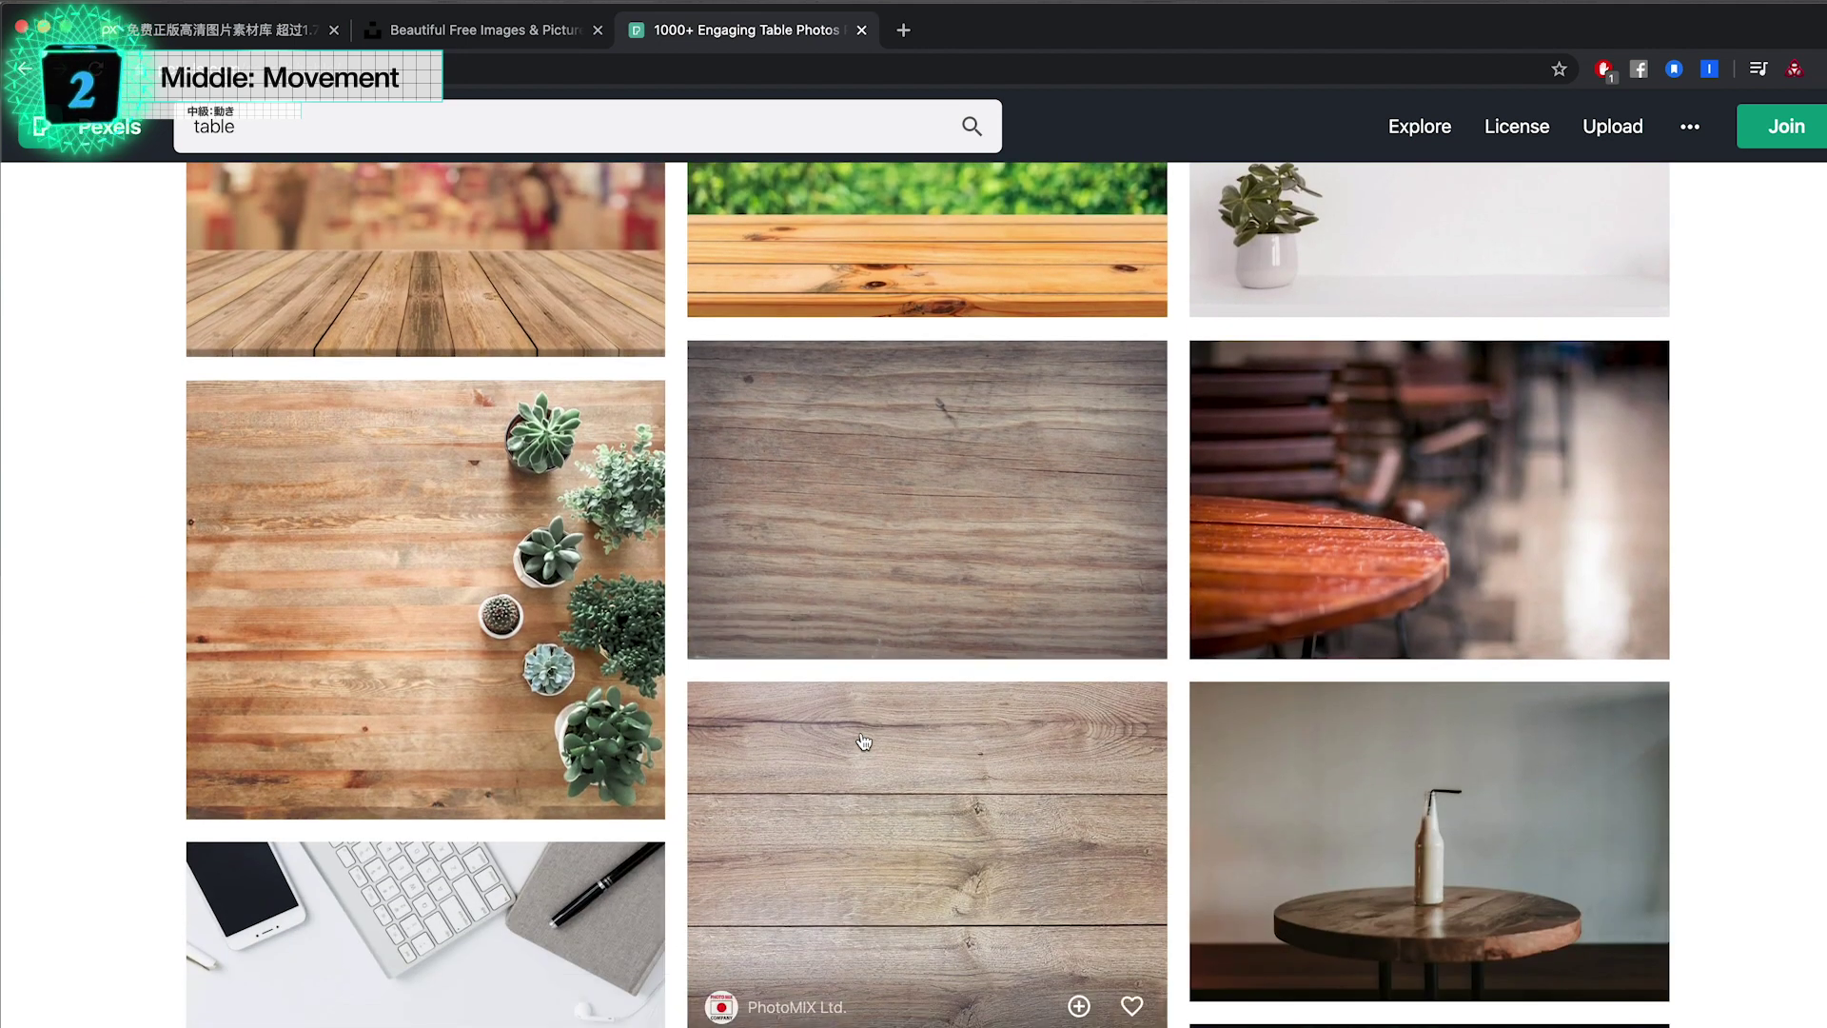
pyautogui.keyDown('super'); pyautogui.click(582, 655); pyautogui.keyUp('super')
pyautogui.scroll(-5, 798, 667)
pyautogui.scroll(-5, 798, 667)
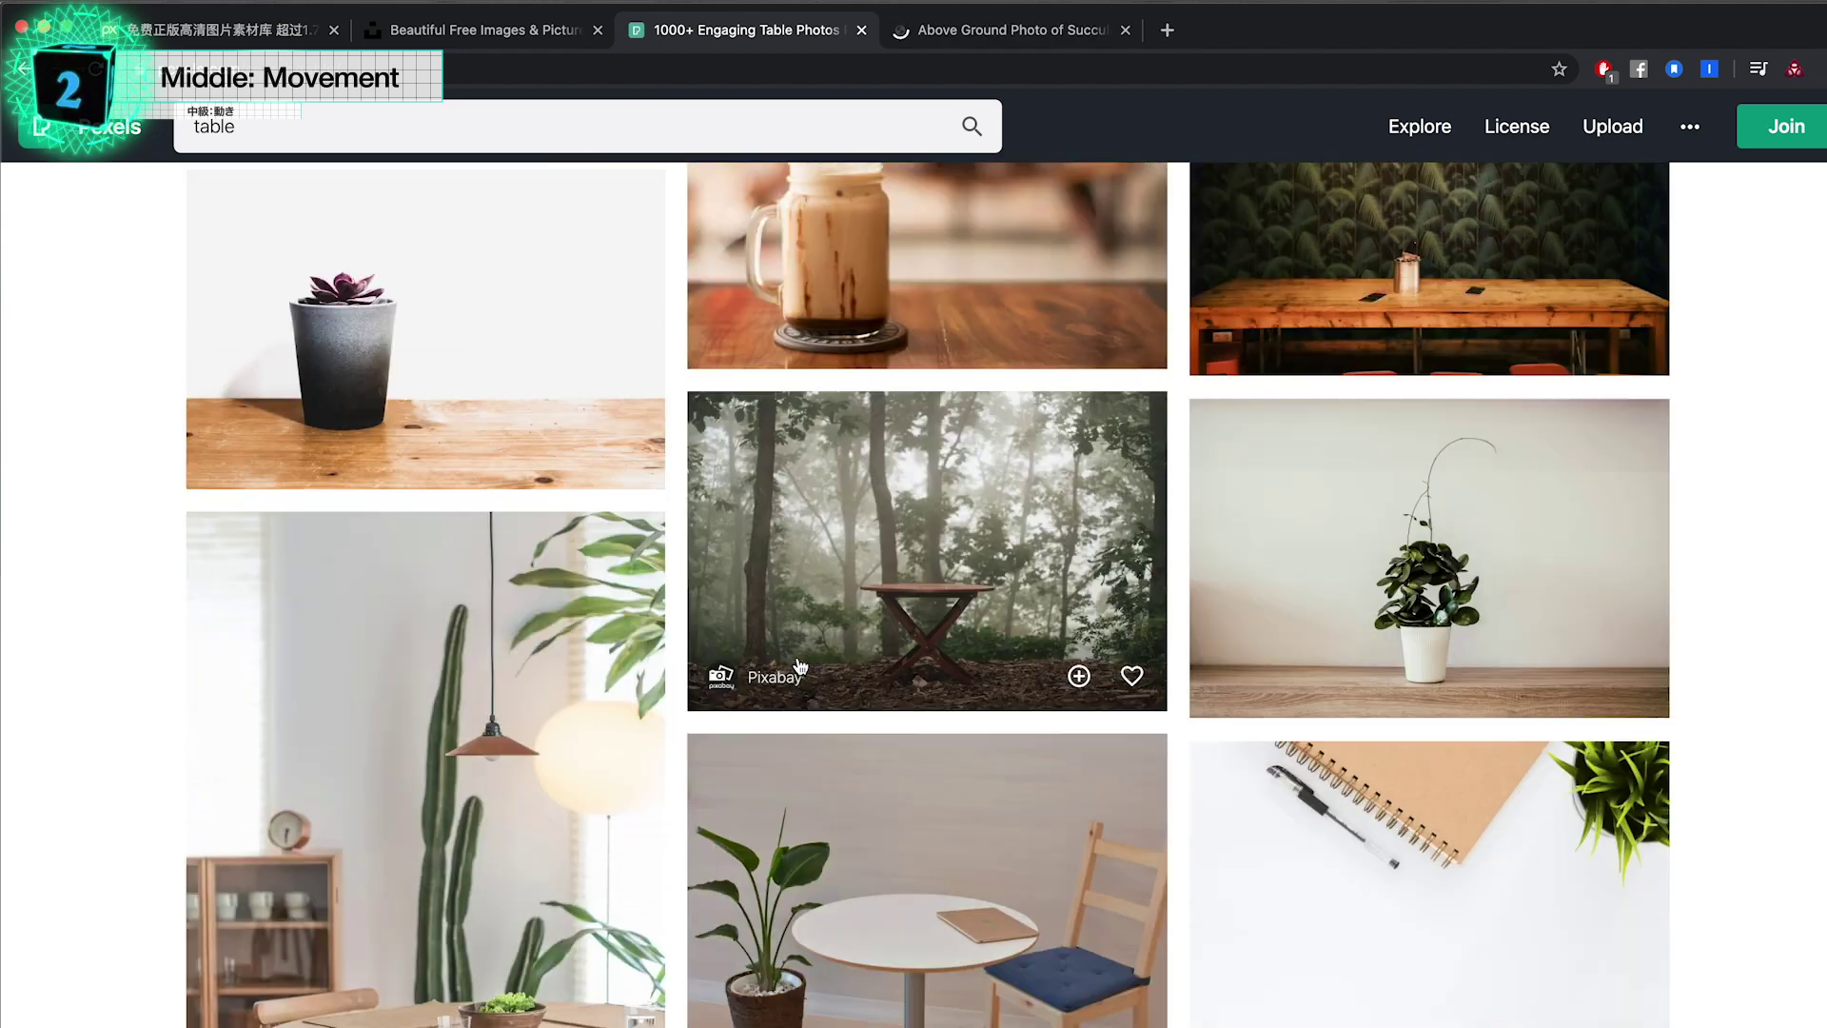
pyautogui.scroll(-5, 798, 667)
pyautogui.scroll(-5, 800, 666)
pyautogui.scroll(-3, 798, 663)
pyautogui.scroll(-3, 798, 664)
pyautogui.scroll(3, 797, 663)
# Step: Open the coffee beans desk photo and zoom in and out to inspect the wood
pyautogui.click(947, 424)
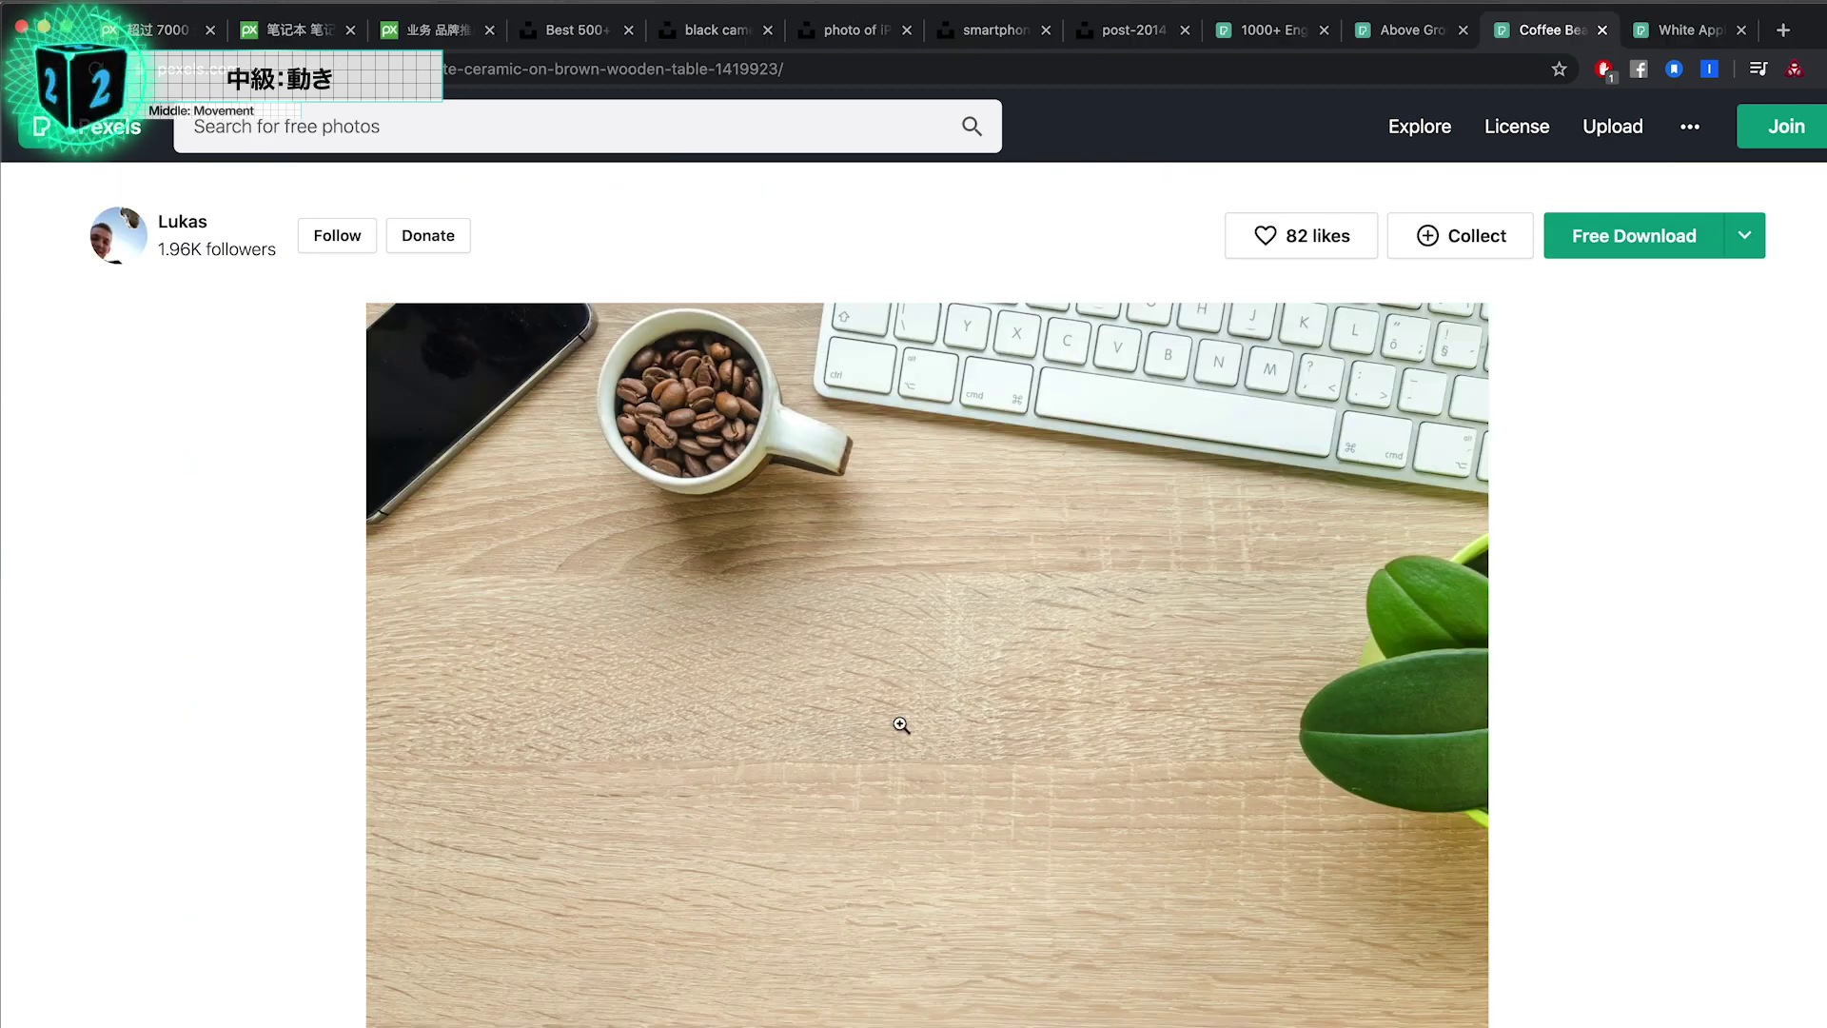
pyautogui.click(920, 687)
pyautogui.click(920, 687)
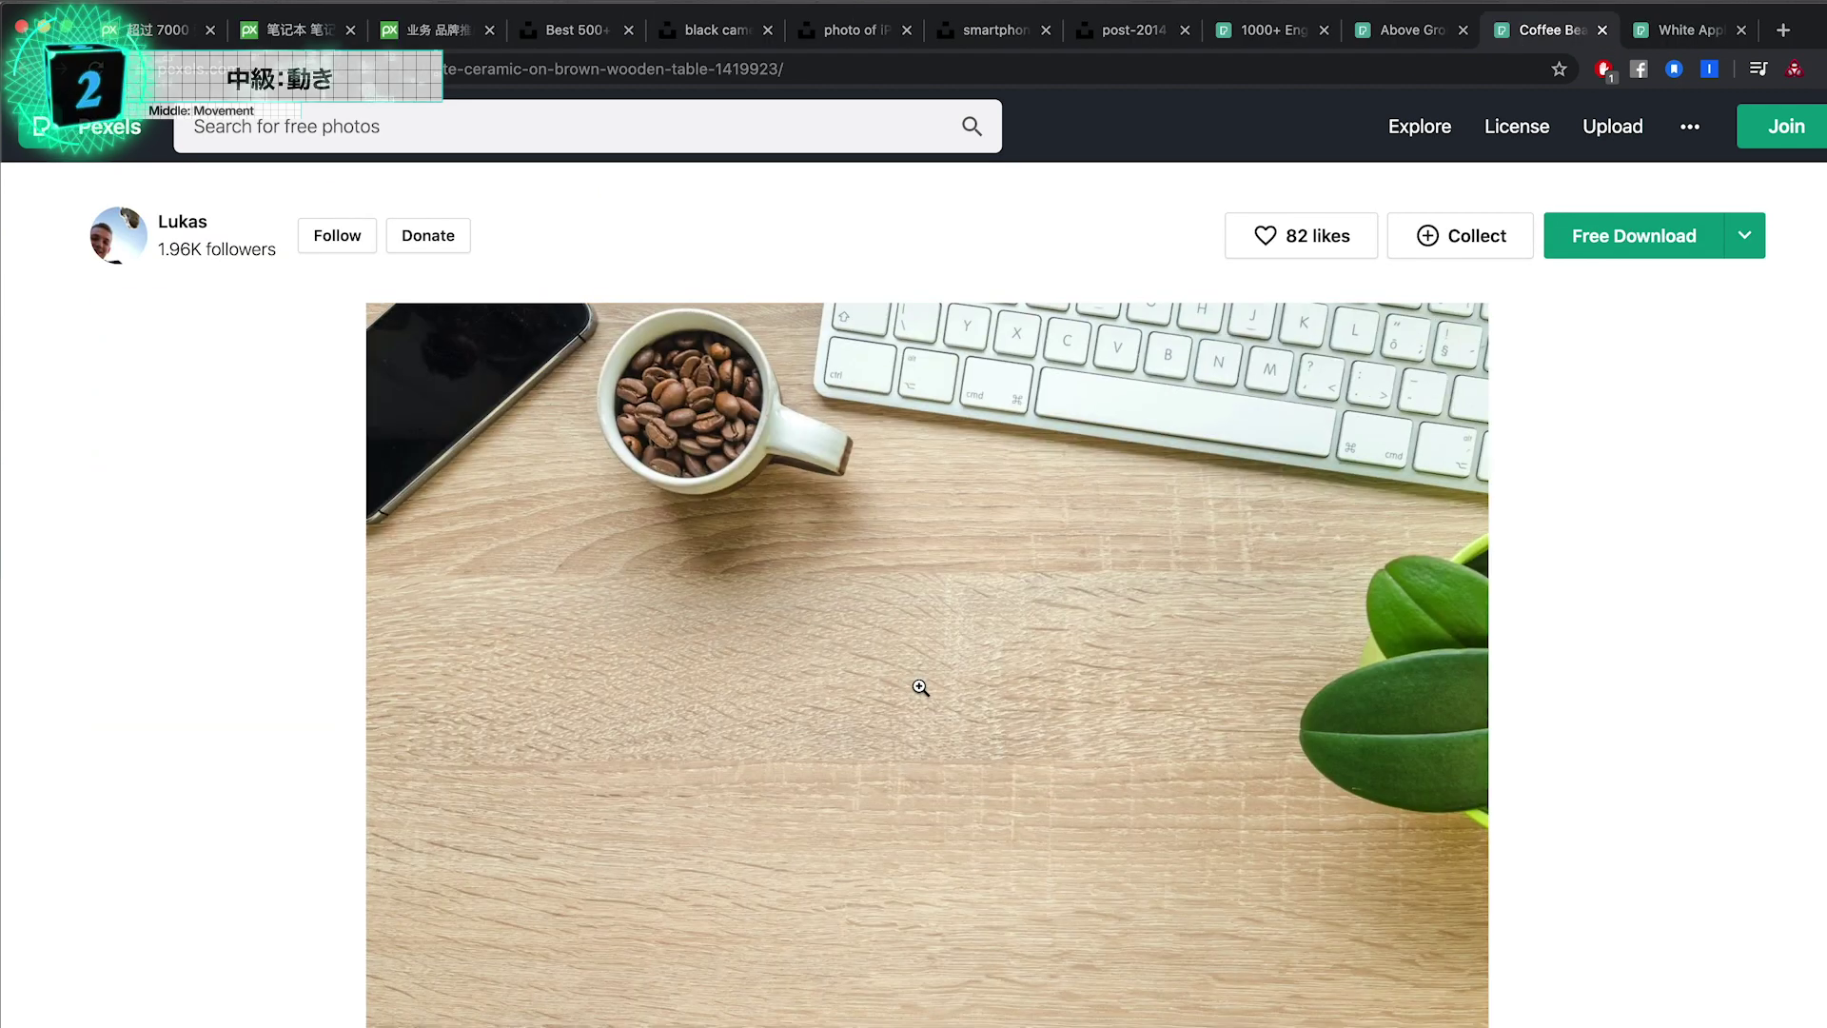
pyautogui.scroll(-2, 780, 601)
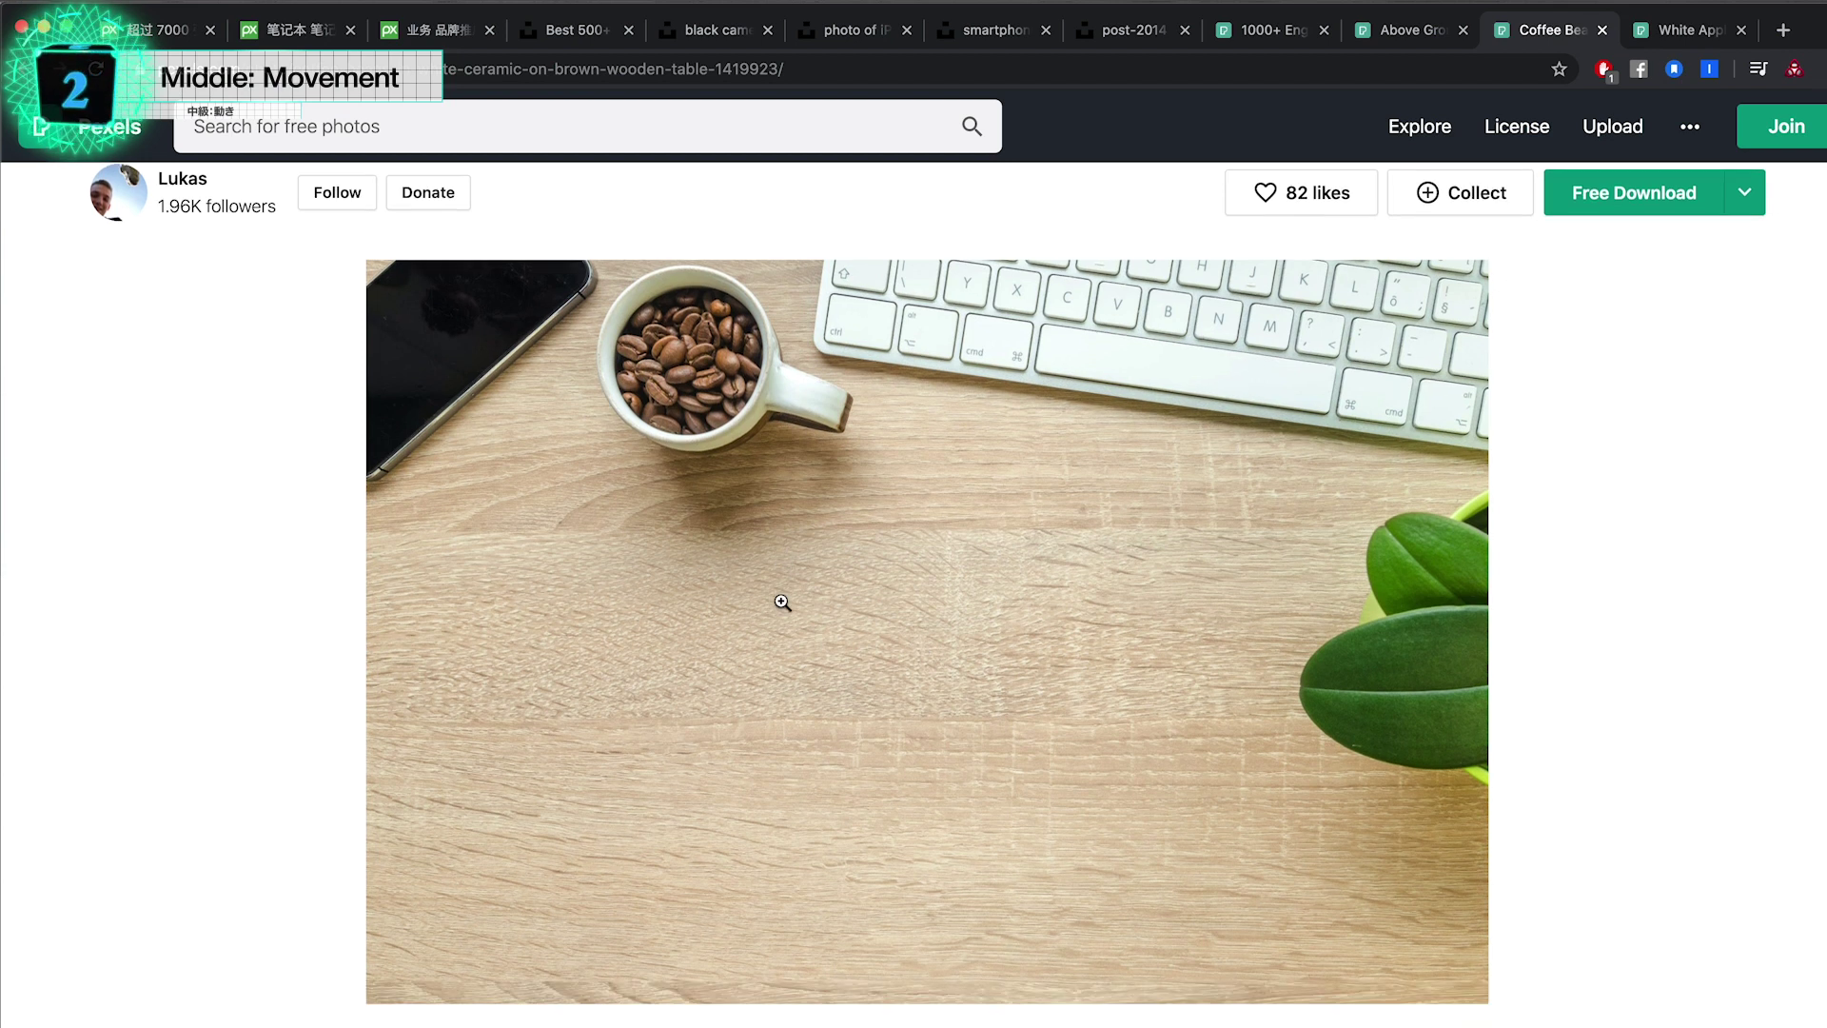
pyautogui.scroll(2, 780, 601)
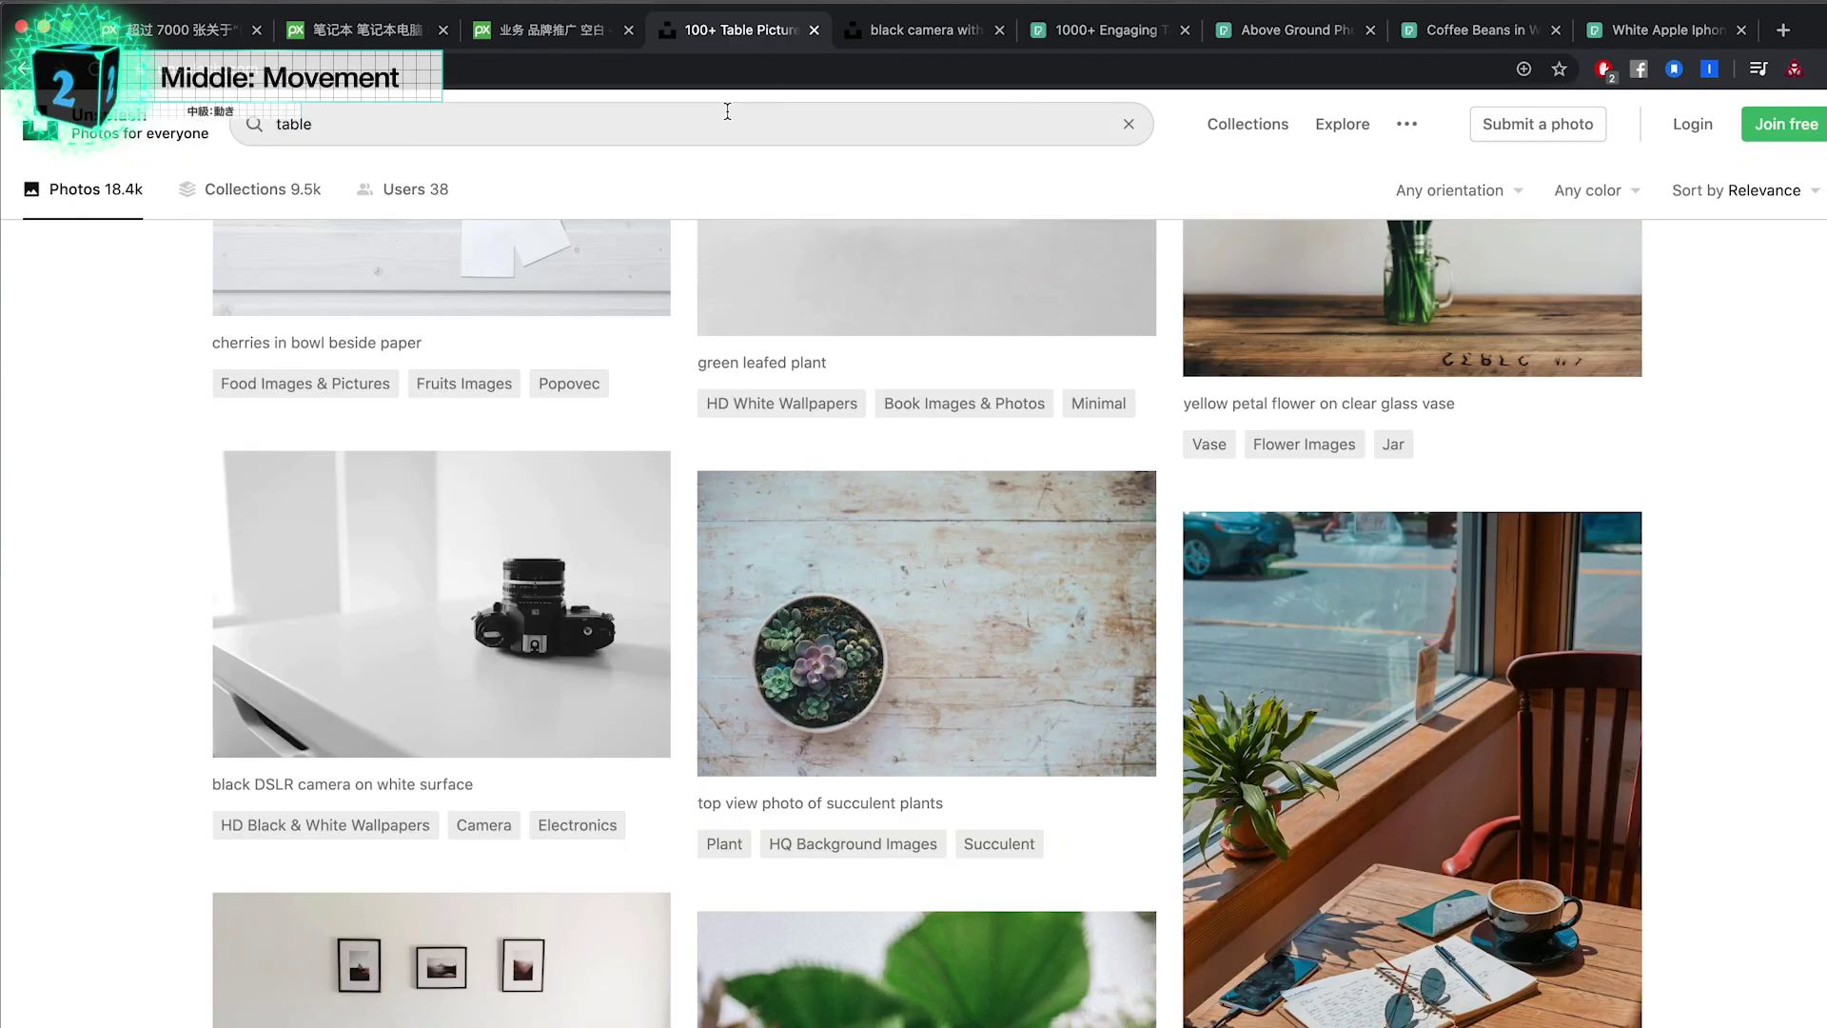
pyautogui.scroll(-3, 899, 423)
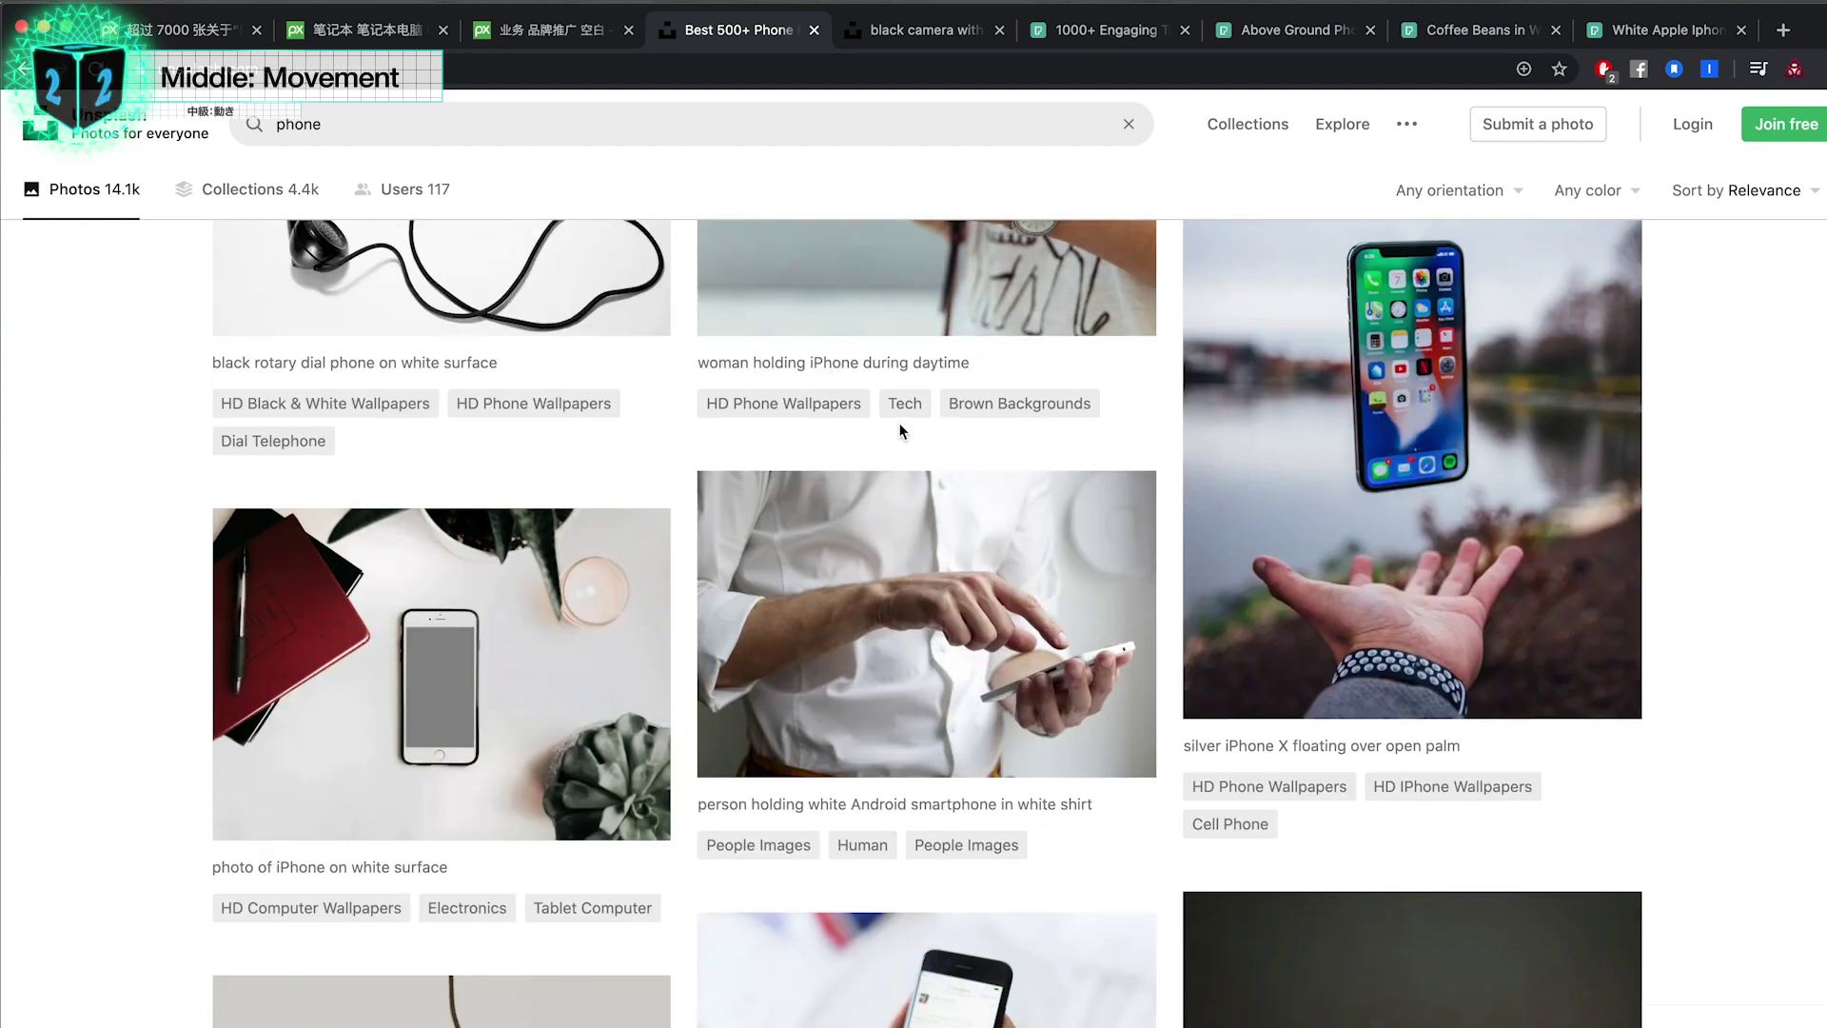
# Step: Open the iPhone-on-white-surface photo and examine the phone zoomed in from top to bottom
pyautogui.keyDown('super'); pyautogui.click(533, 647); pyautogui.keyUp('super')
pyautogui.scroll(-5, 753, 738)
pyautogui.scroll(-5, 754, 738)
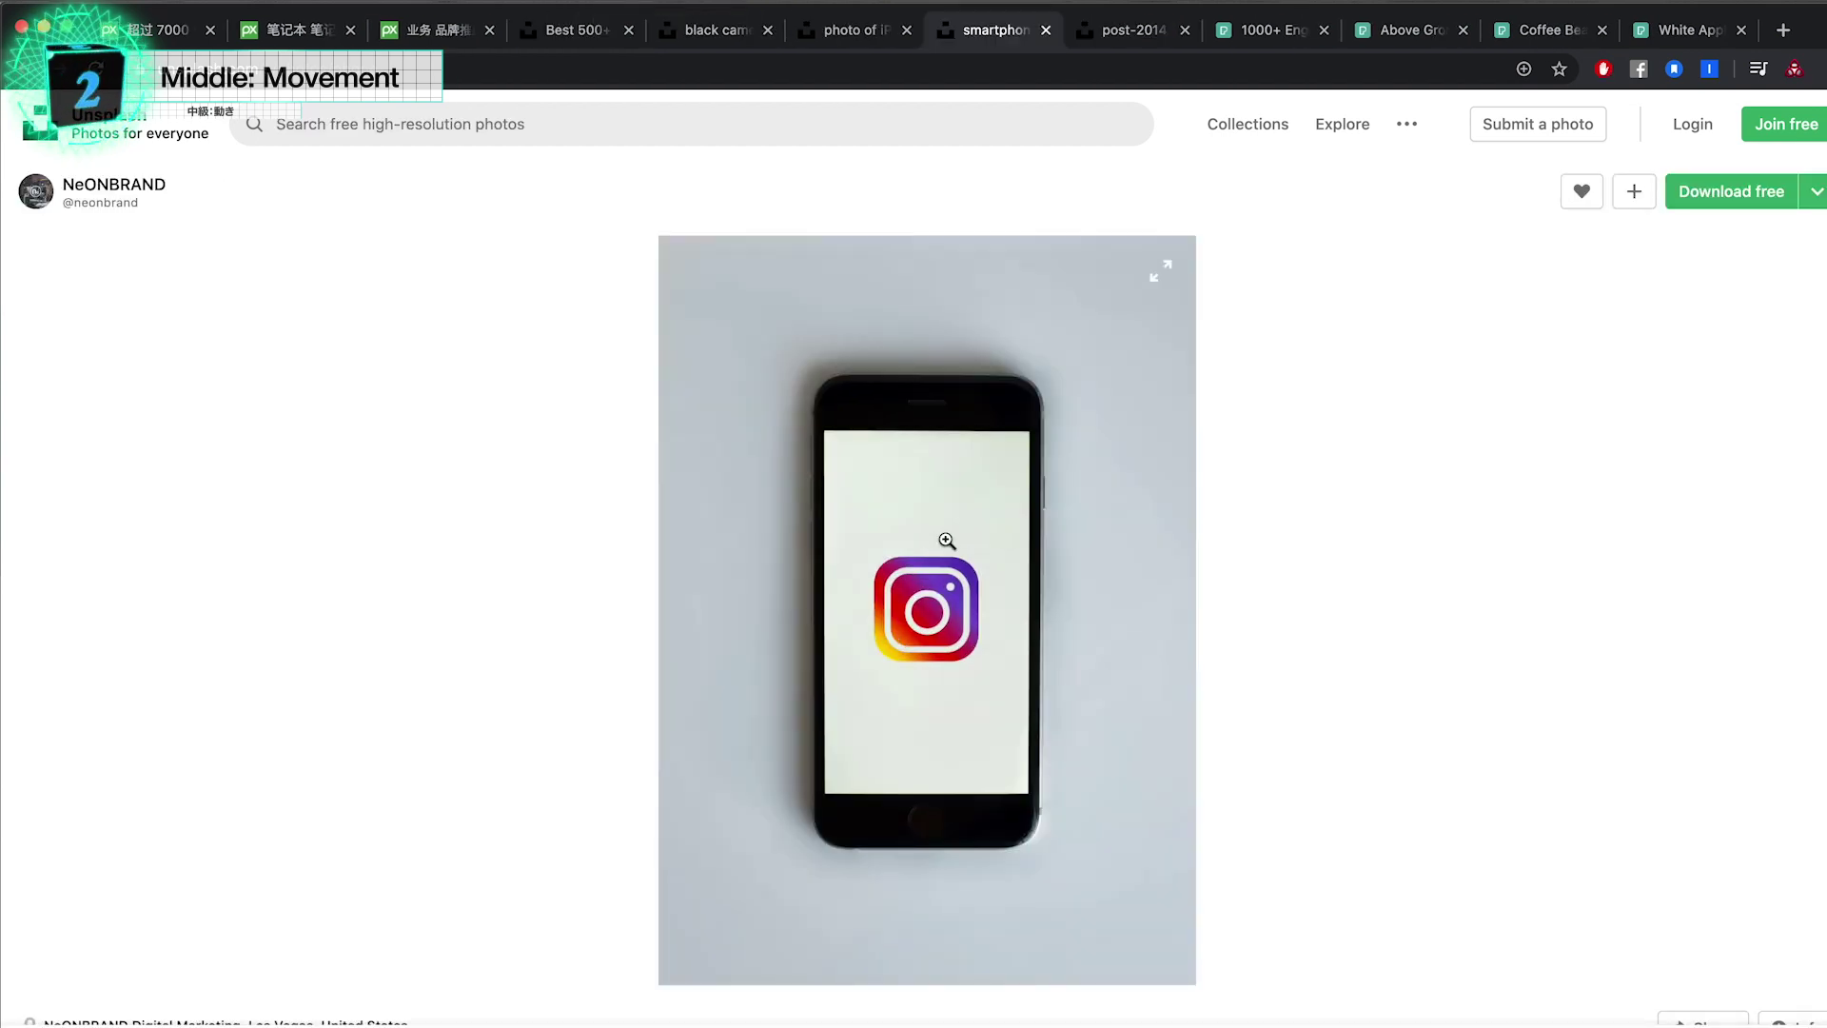
pyautogui.click(947, 541)
pyautogui.scroll(-3, 944, 539)
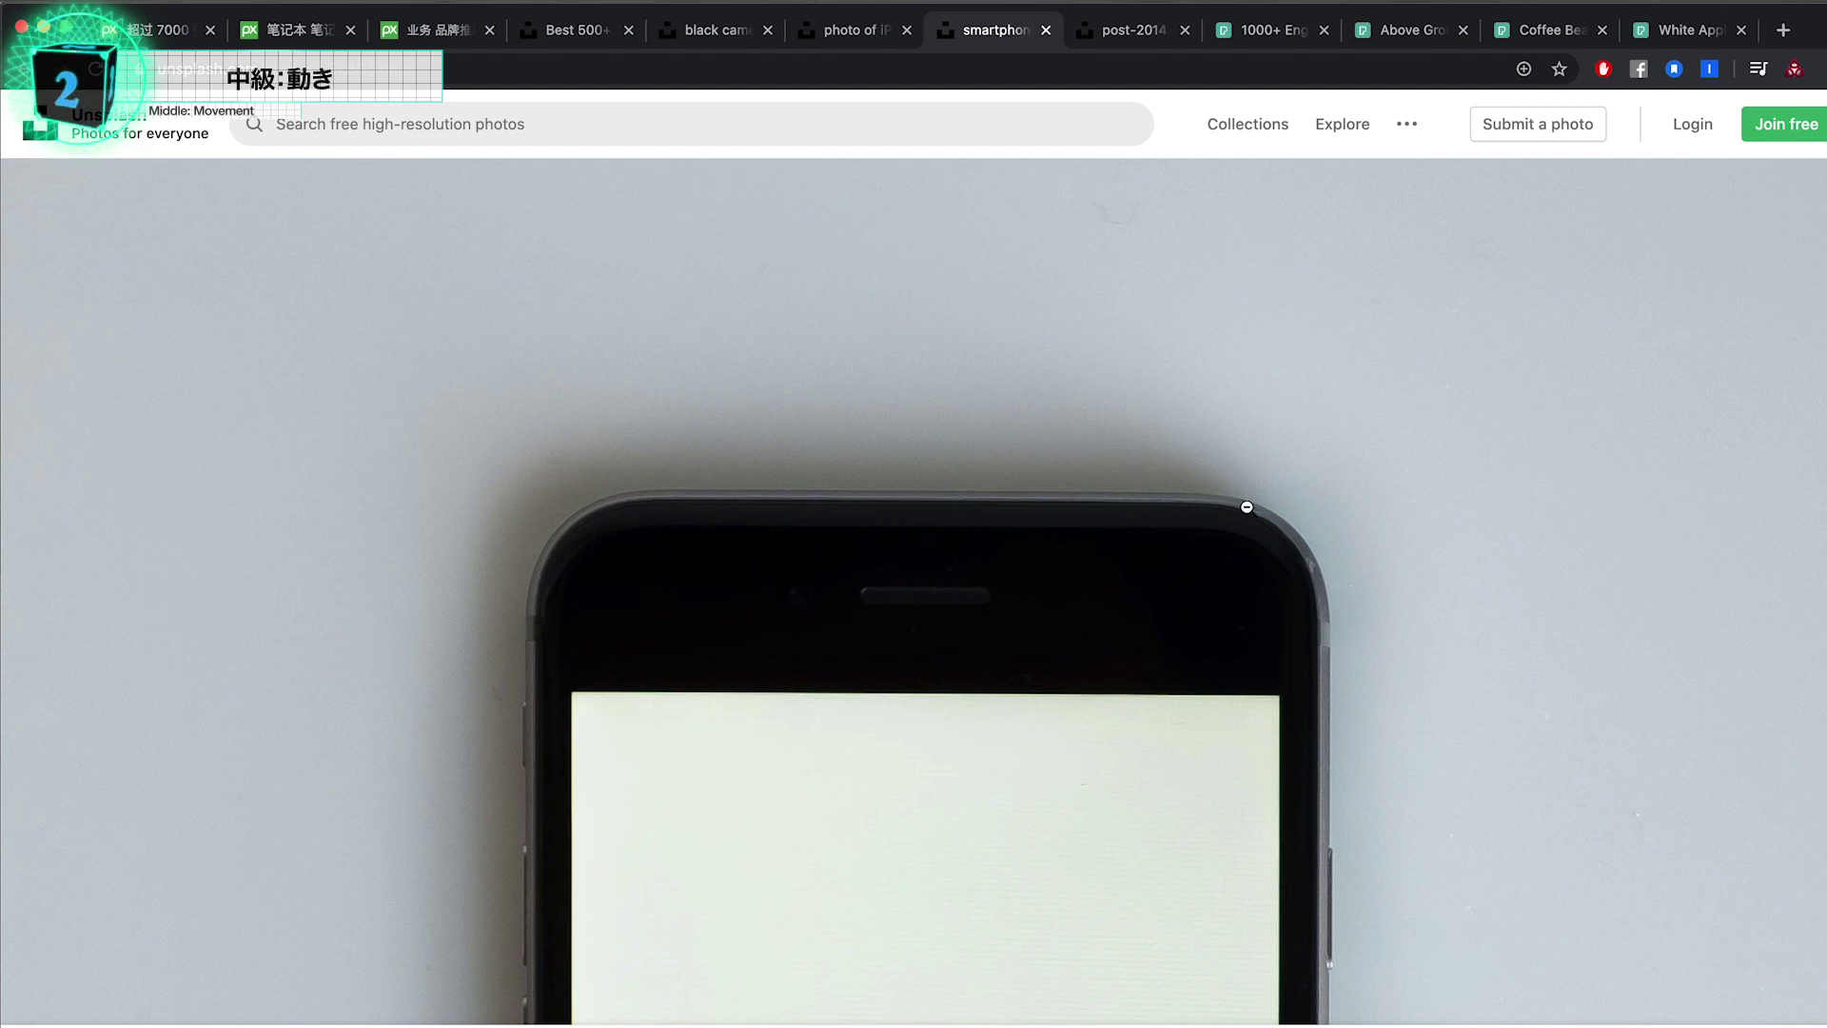
pyautogui.scroll(-1, 1228, 492)
pyautogui.scroll(-3, 1216, 636)
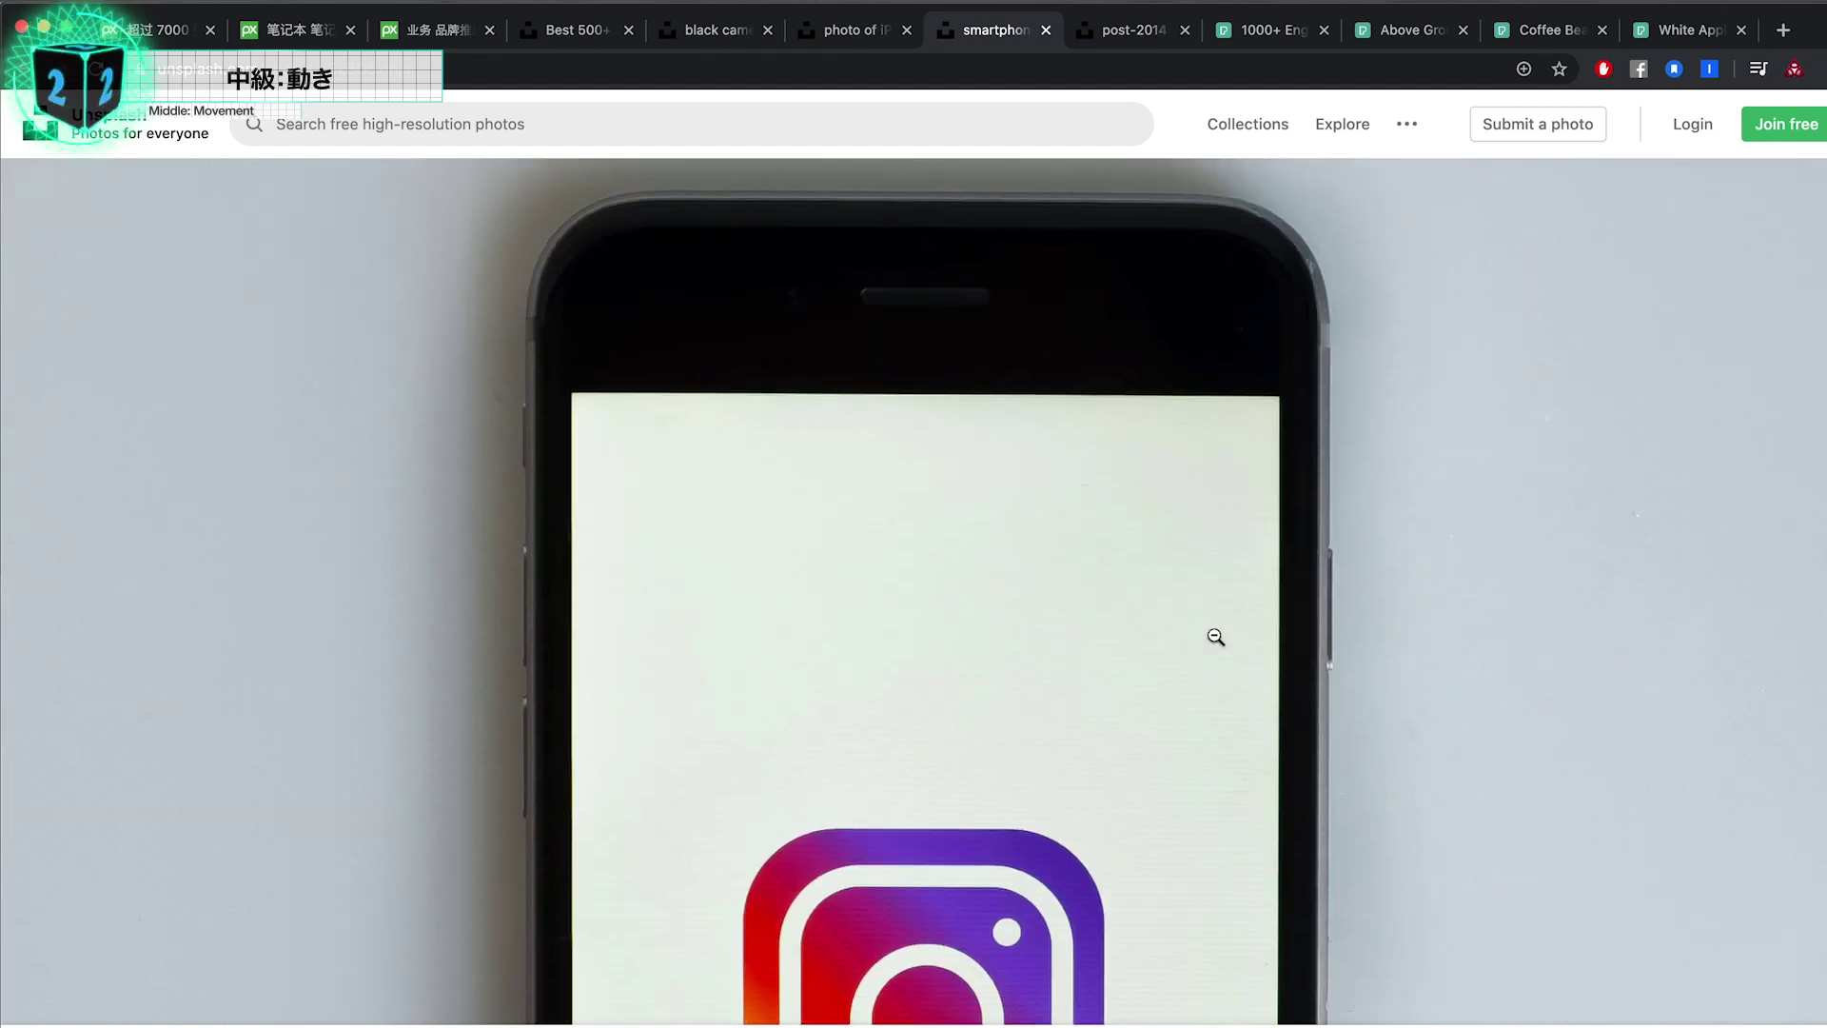
pyautogui.scroll(-7, 1216, 636)
pyautogui.scroll(-3, 1216, 637)
pyautogui.scroll(10, 1216, 637)
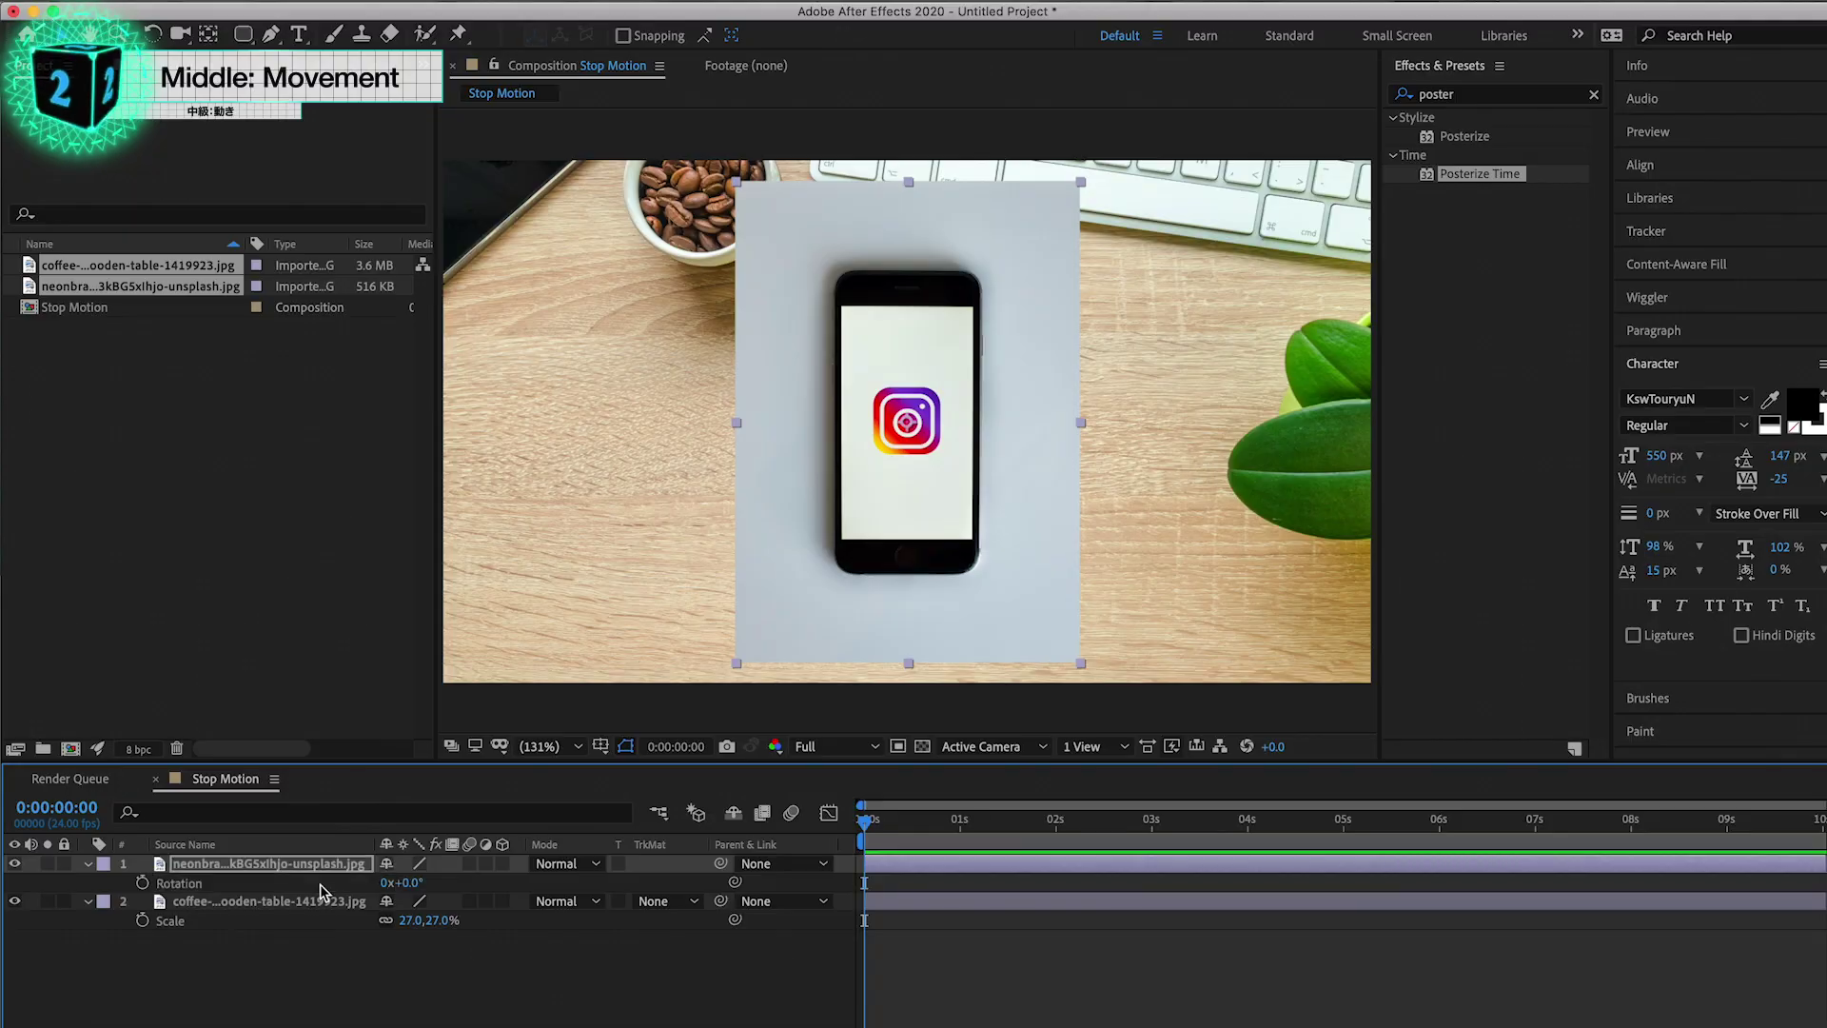
# Step: Keep the phone photo at 0° rotation, then add a comp-sized rounded rectangle shape layer
pyautogui.press('r')
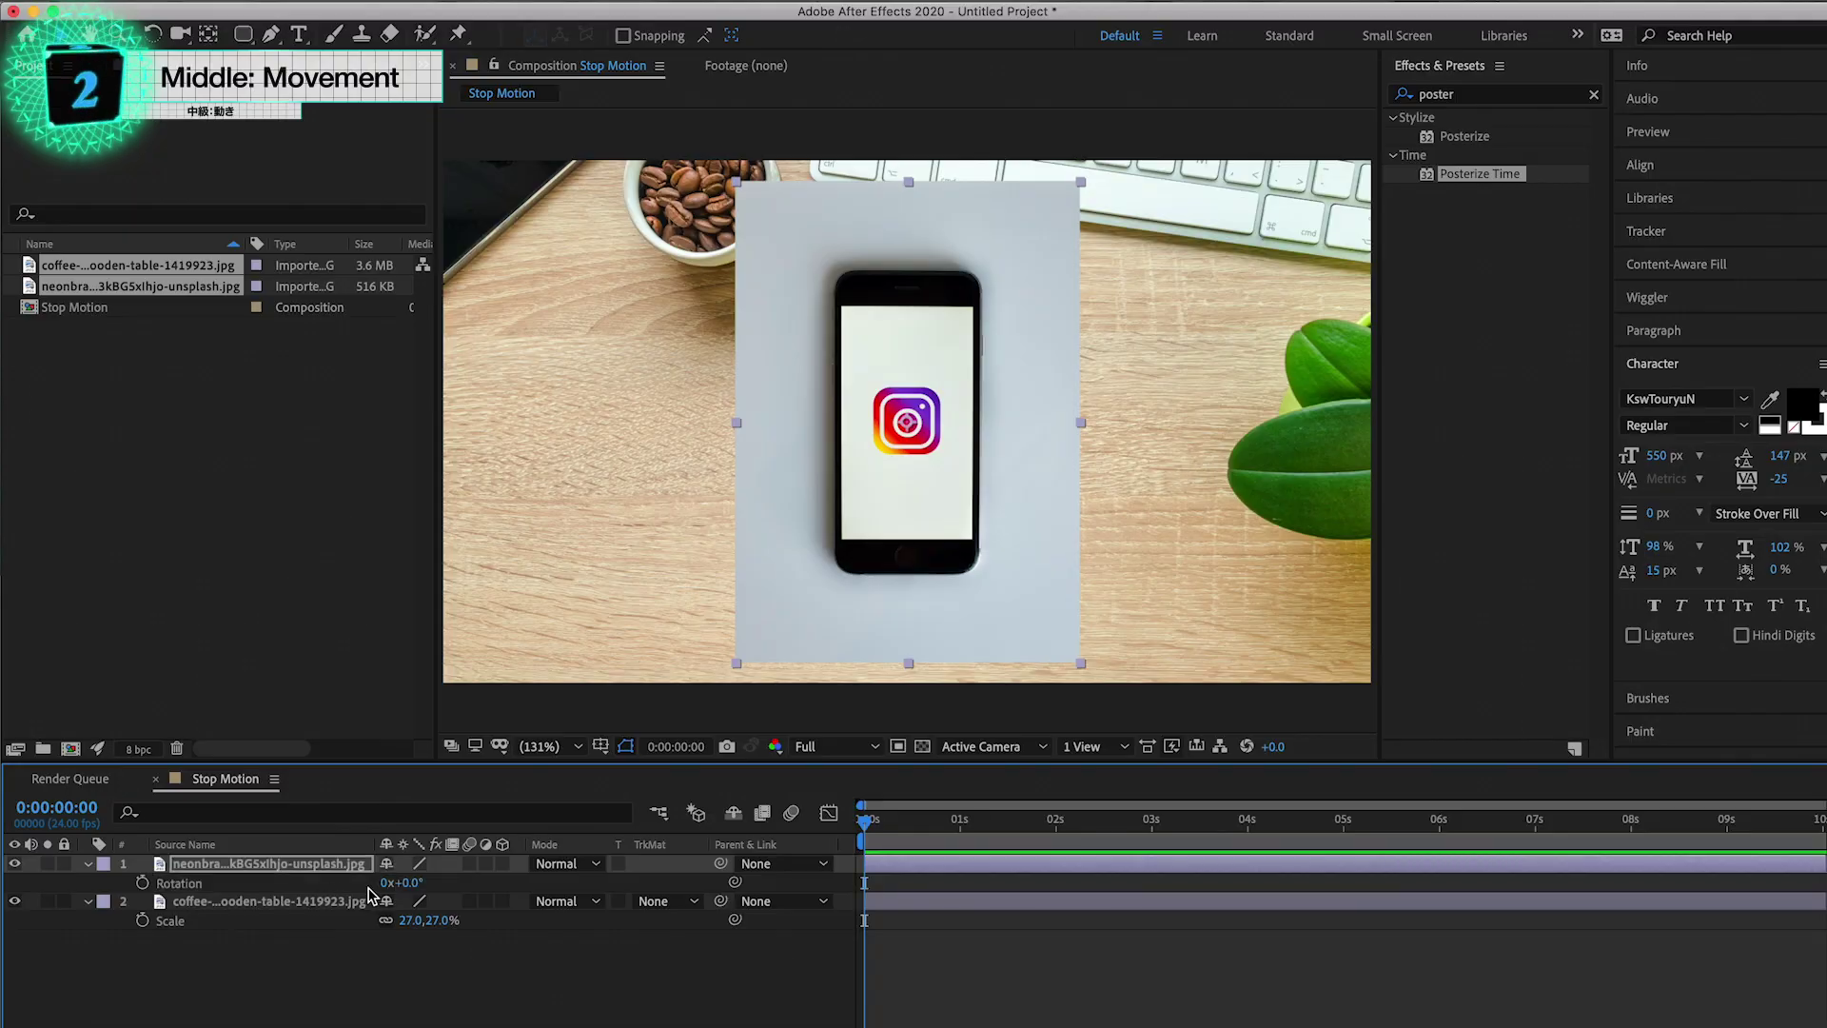
pyautogui.moveTo(397, 882)
pyautogui.mouseDown()
pyautogui.moveTo(428, 879)
pyautogui.moveTo(368, 470)
pyautogui.mouseUp()
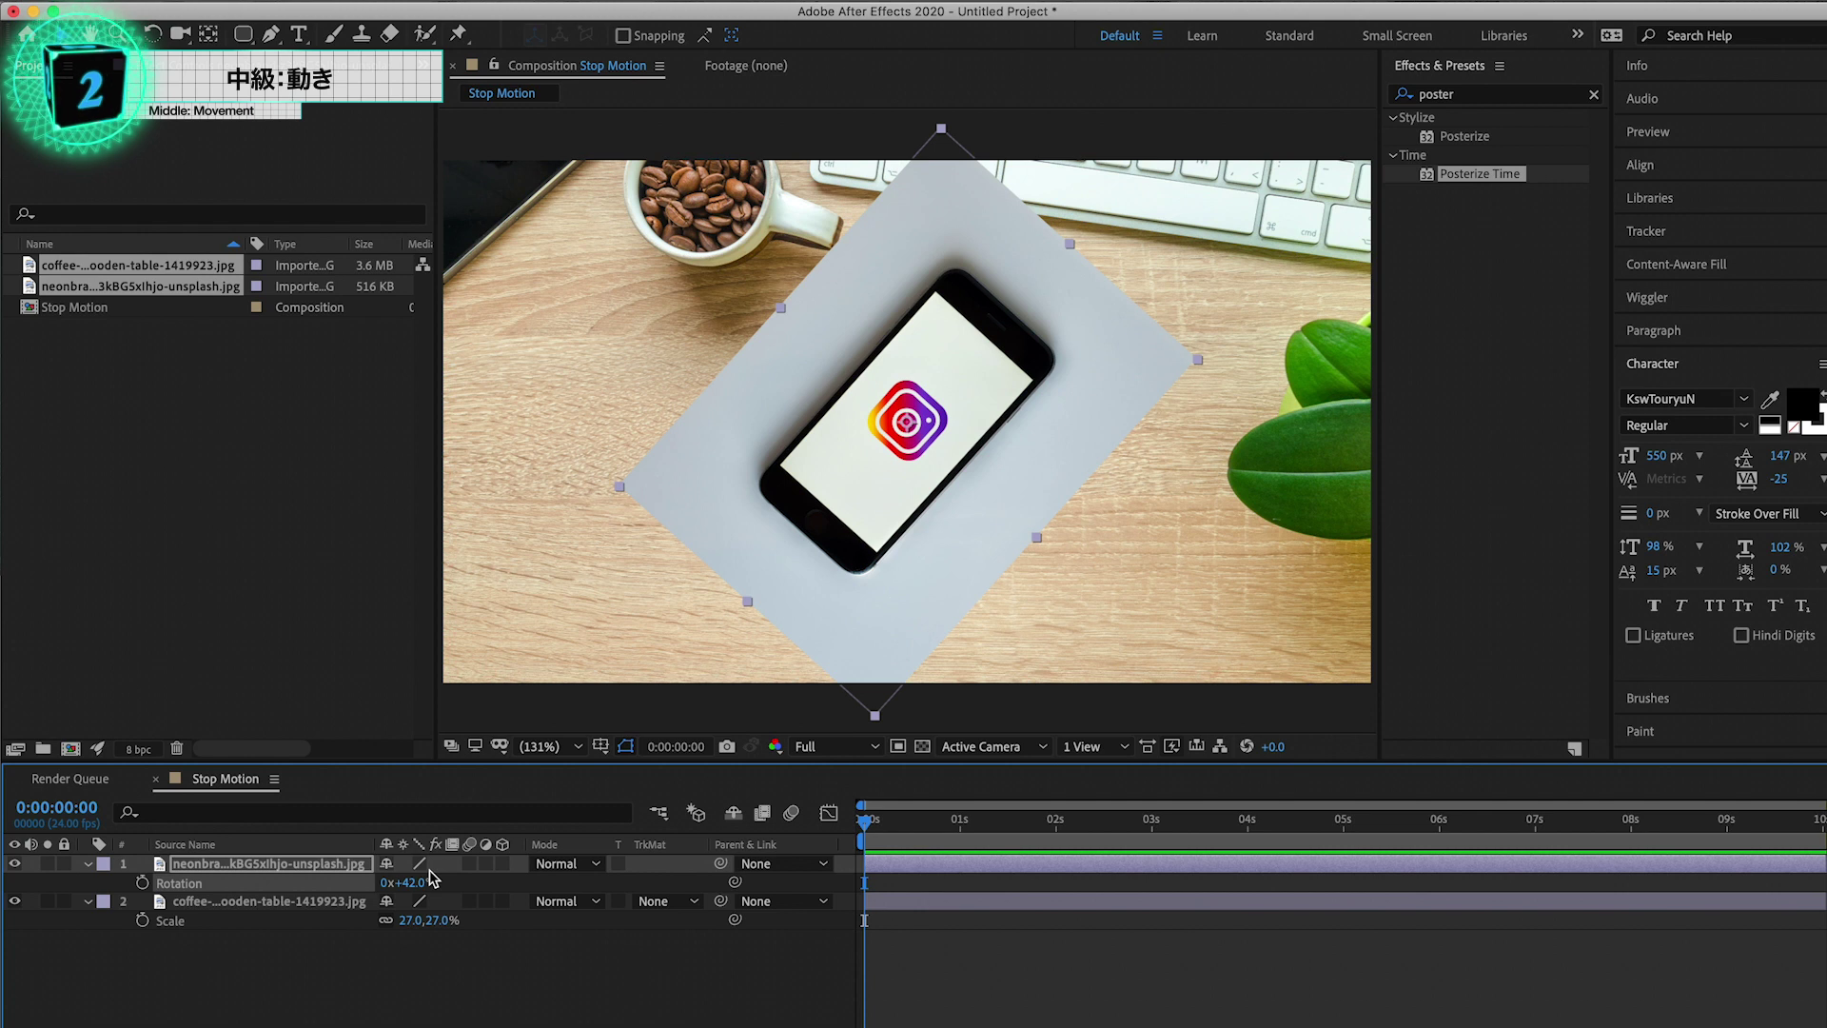
pyautogui.hotkey('ctrl', 'z')
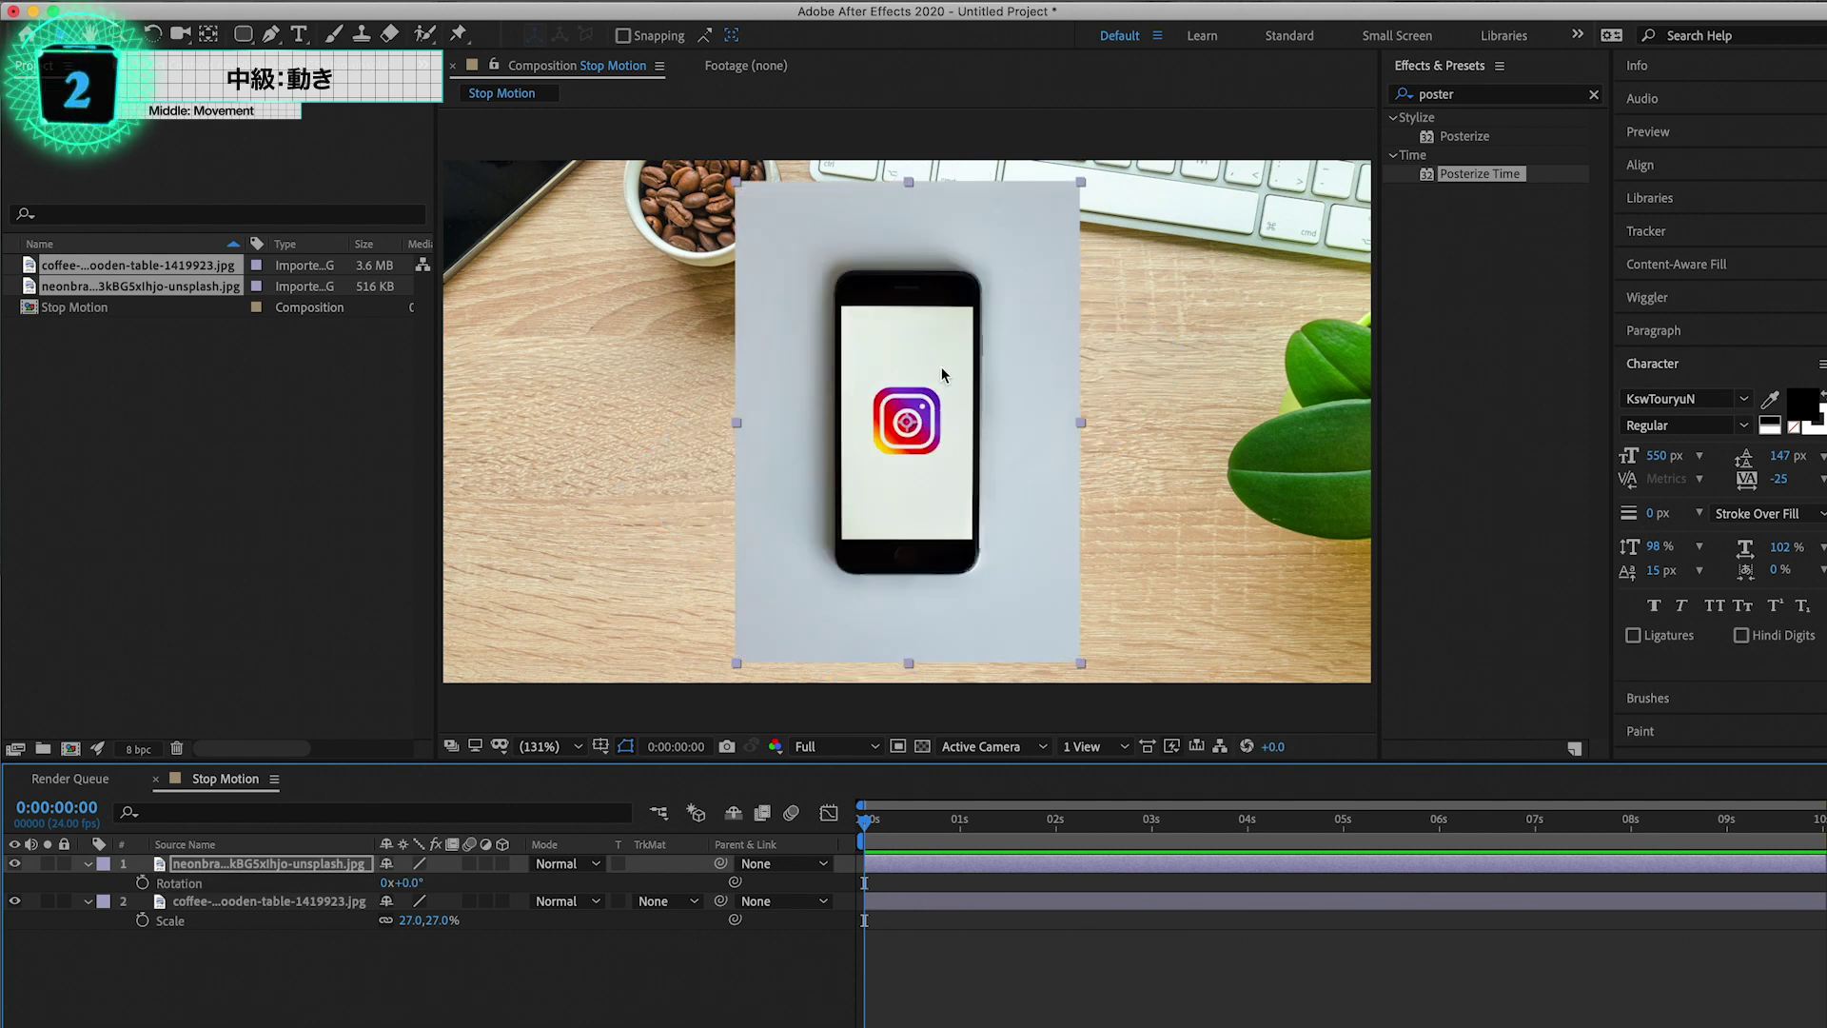
pyautogui.press('F2')
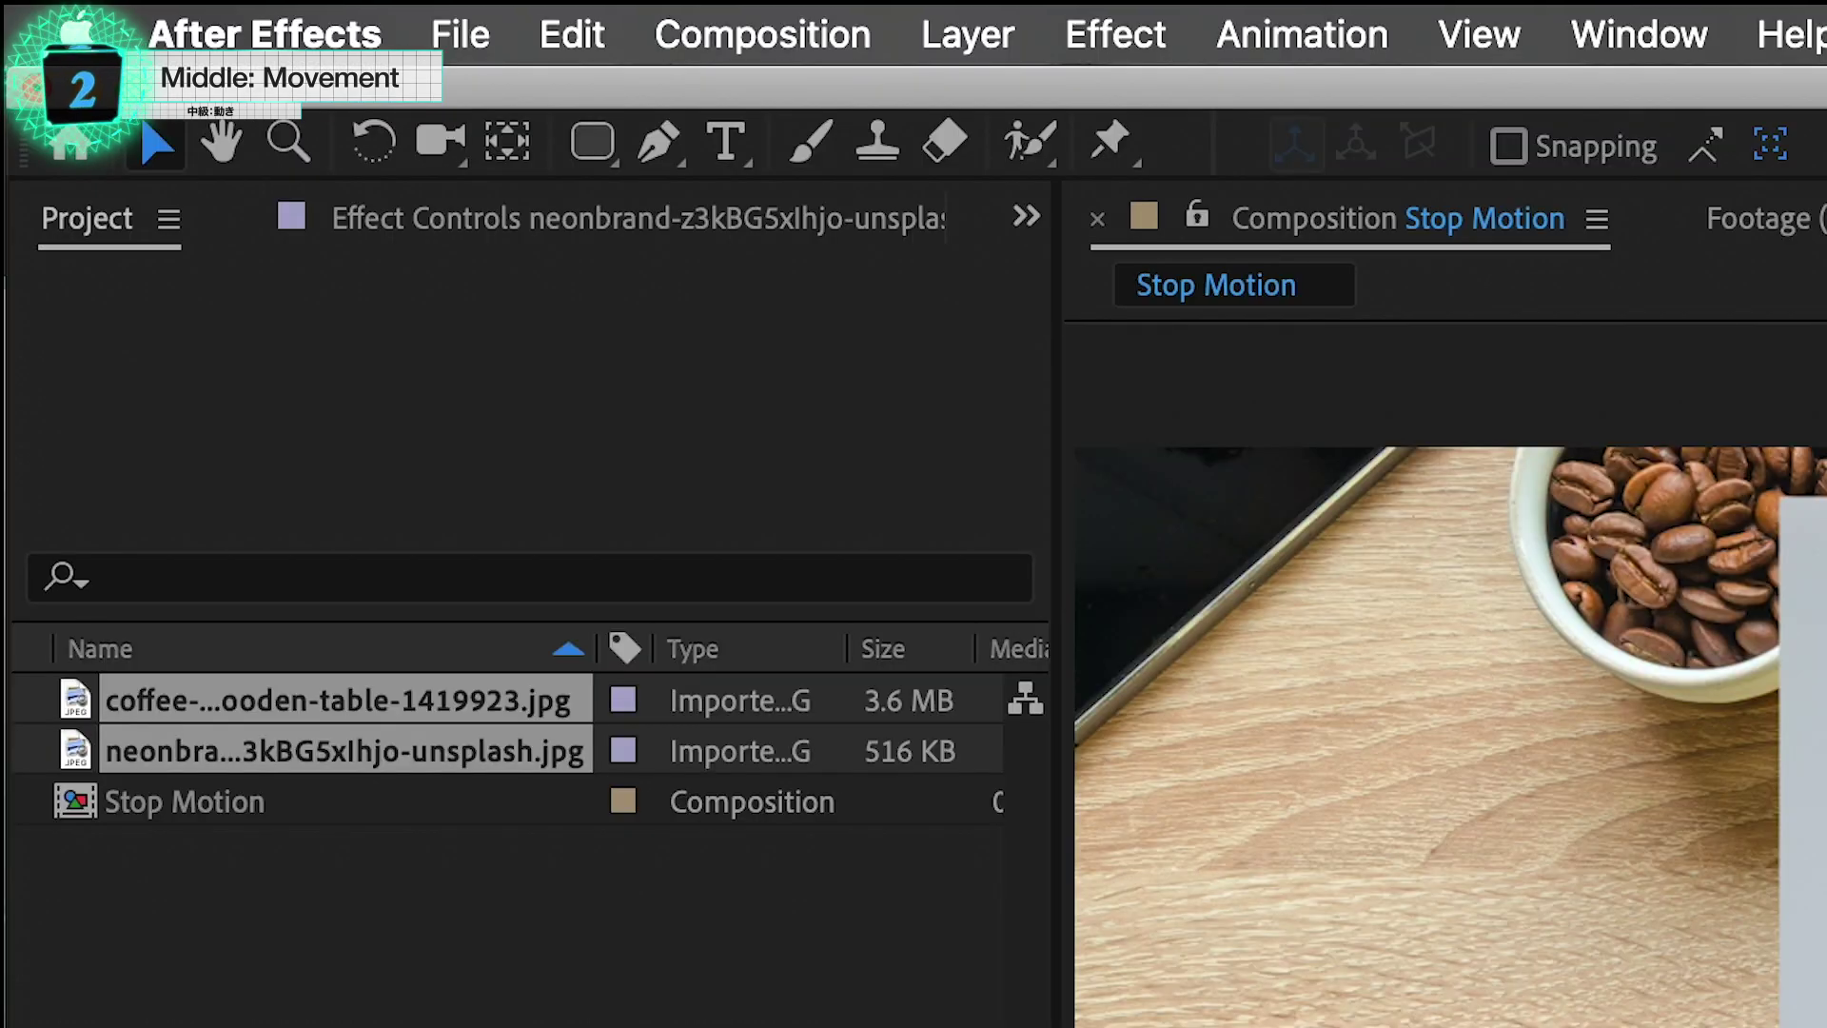
pyautogui.moveTo(592, 141)
pyautogui.mouseDown()
pyautogui.moveTo(760, 125)
pyautogui.moveTo(1021, 194)
pyautogui.mouseUp()
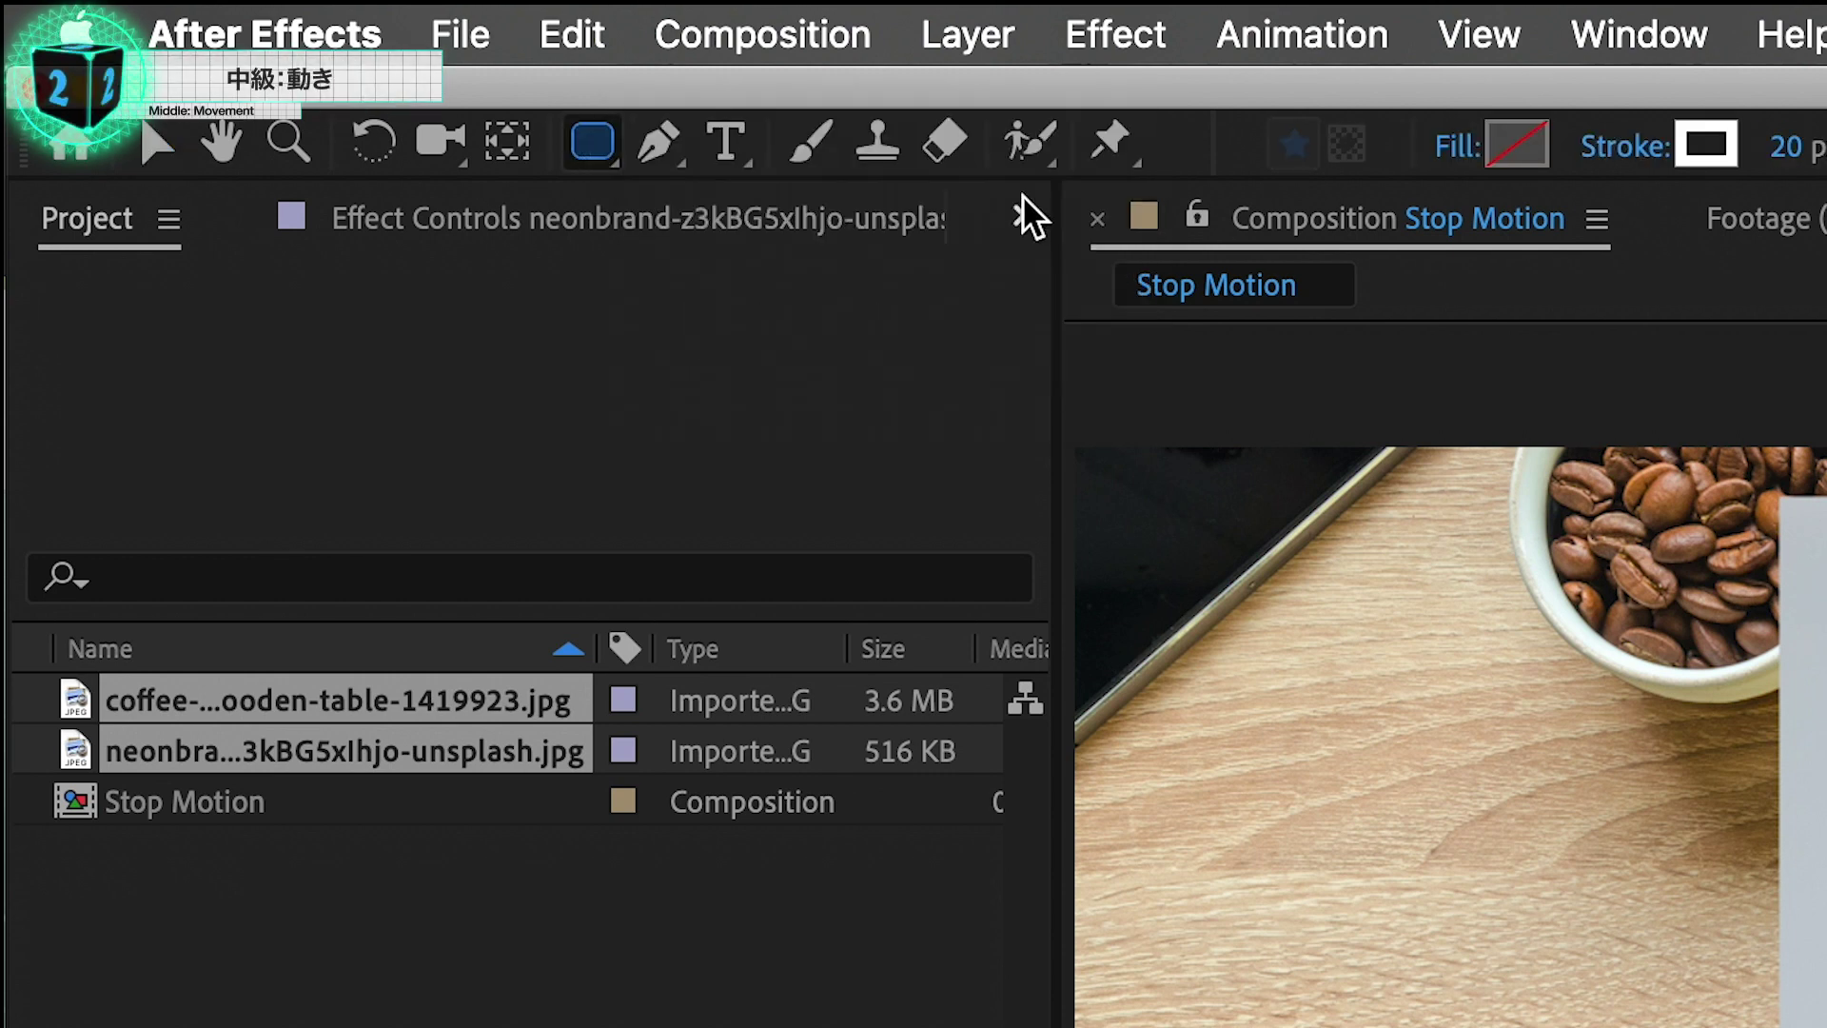
pyautogui.doubleClick(590, 154)
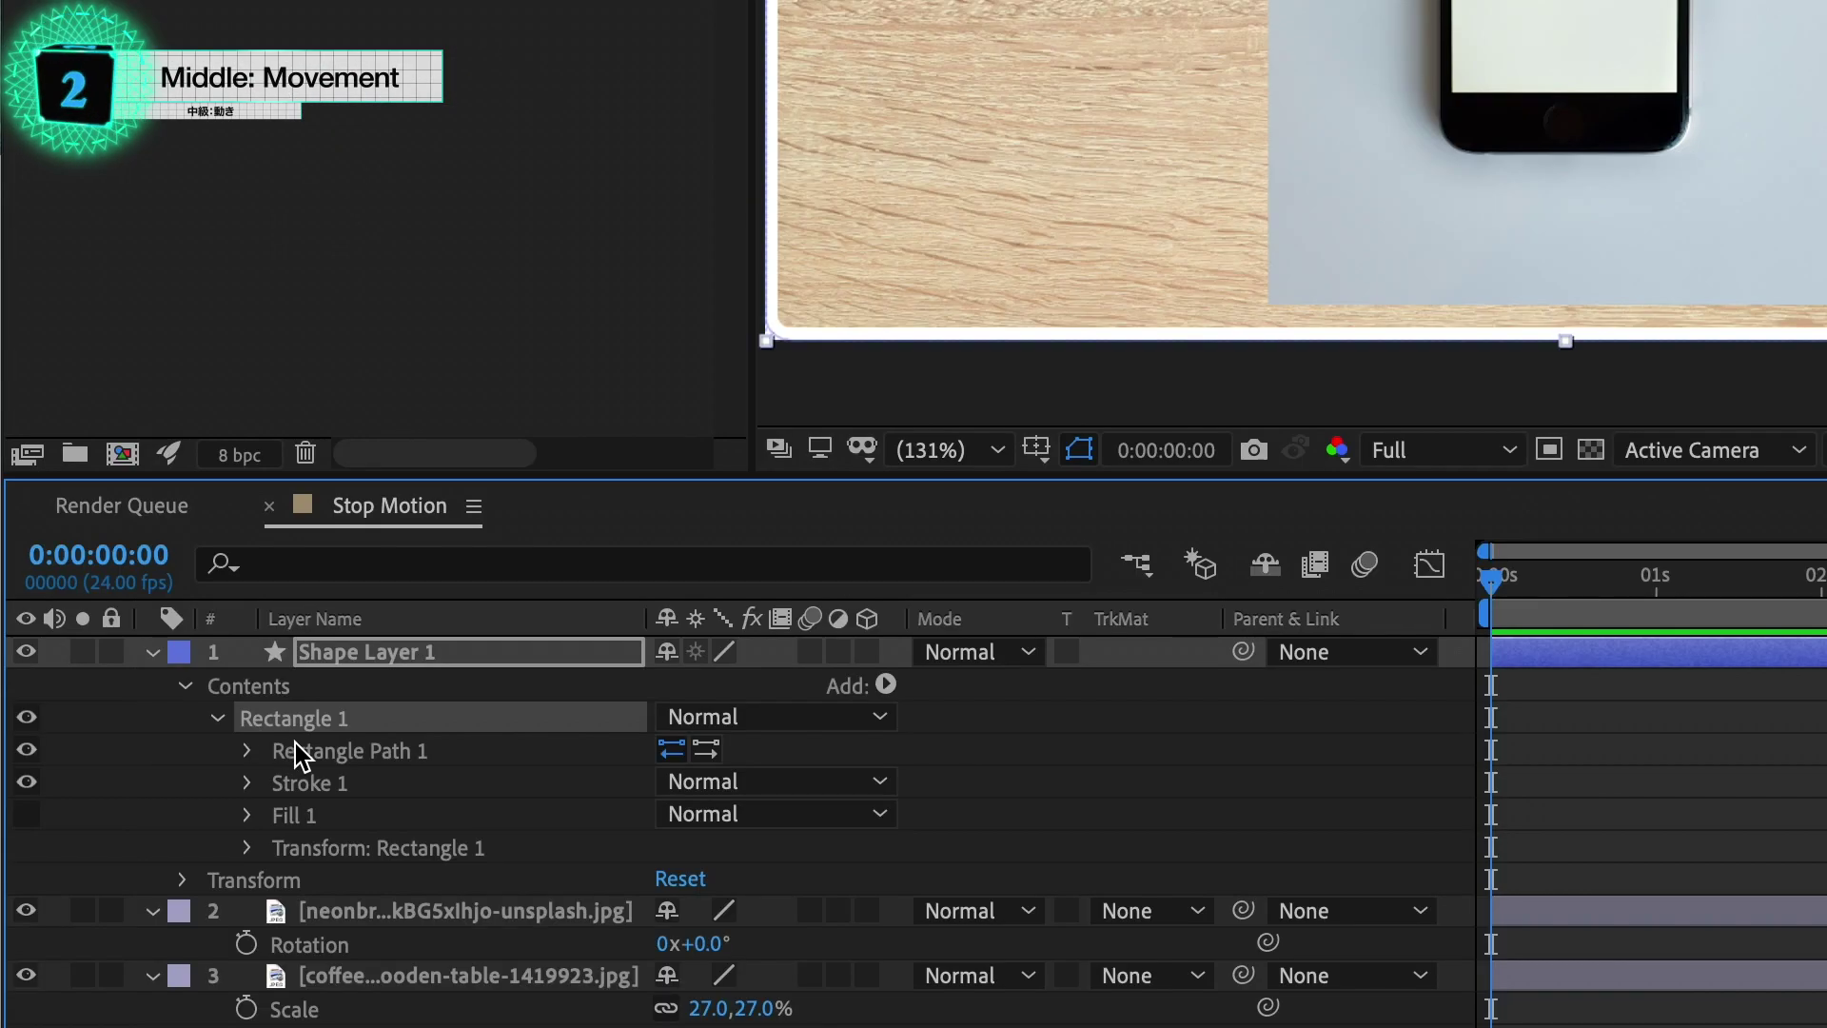
# Step: Size the rectangle to 207 × 423.3 over the phone, roundness 30, with solid white fill
pyautogui.click(246, 750)
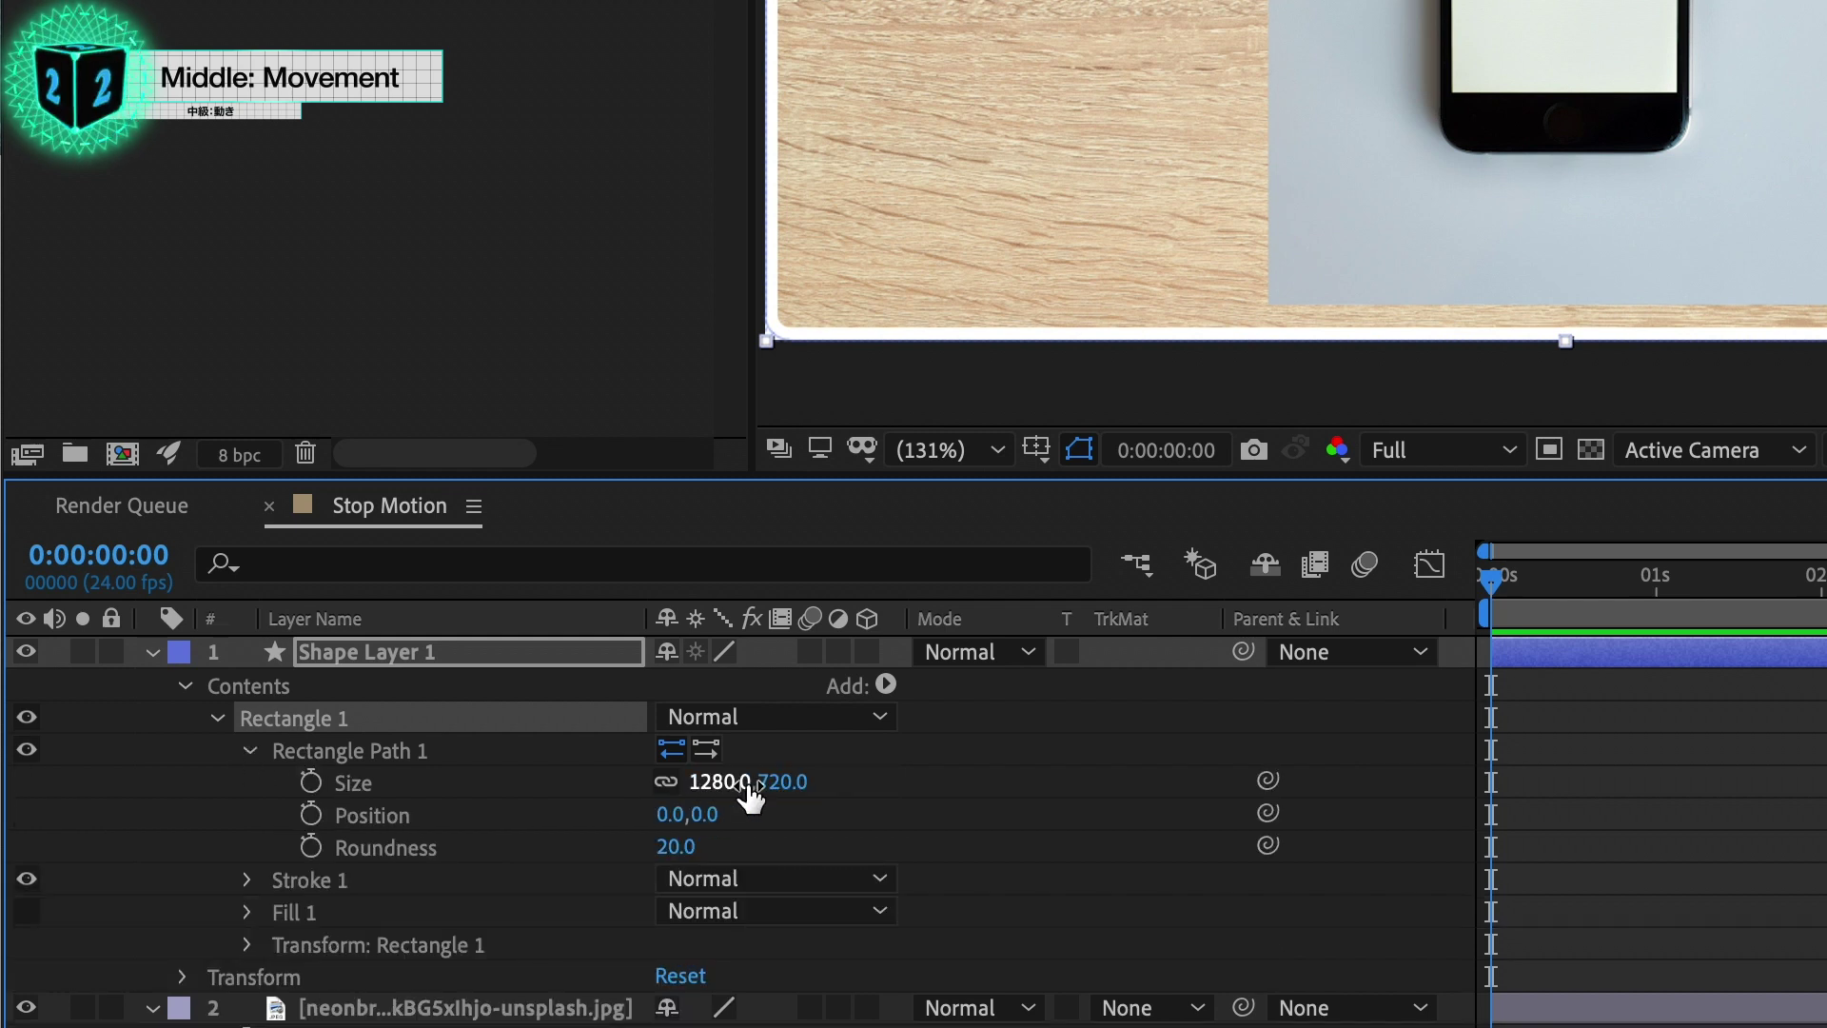
pyautogui.moveTo(750, 797); pyautogui.dragTo(609, 799)
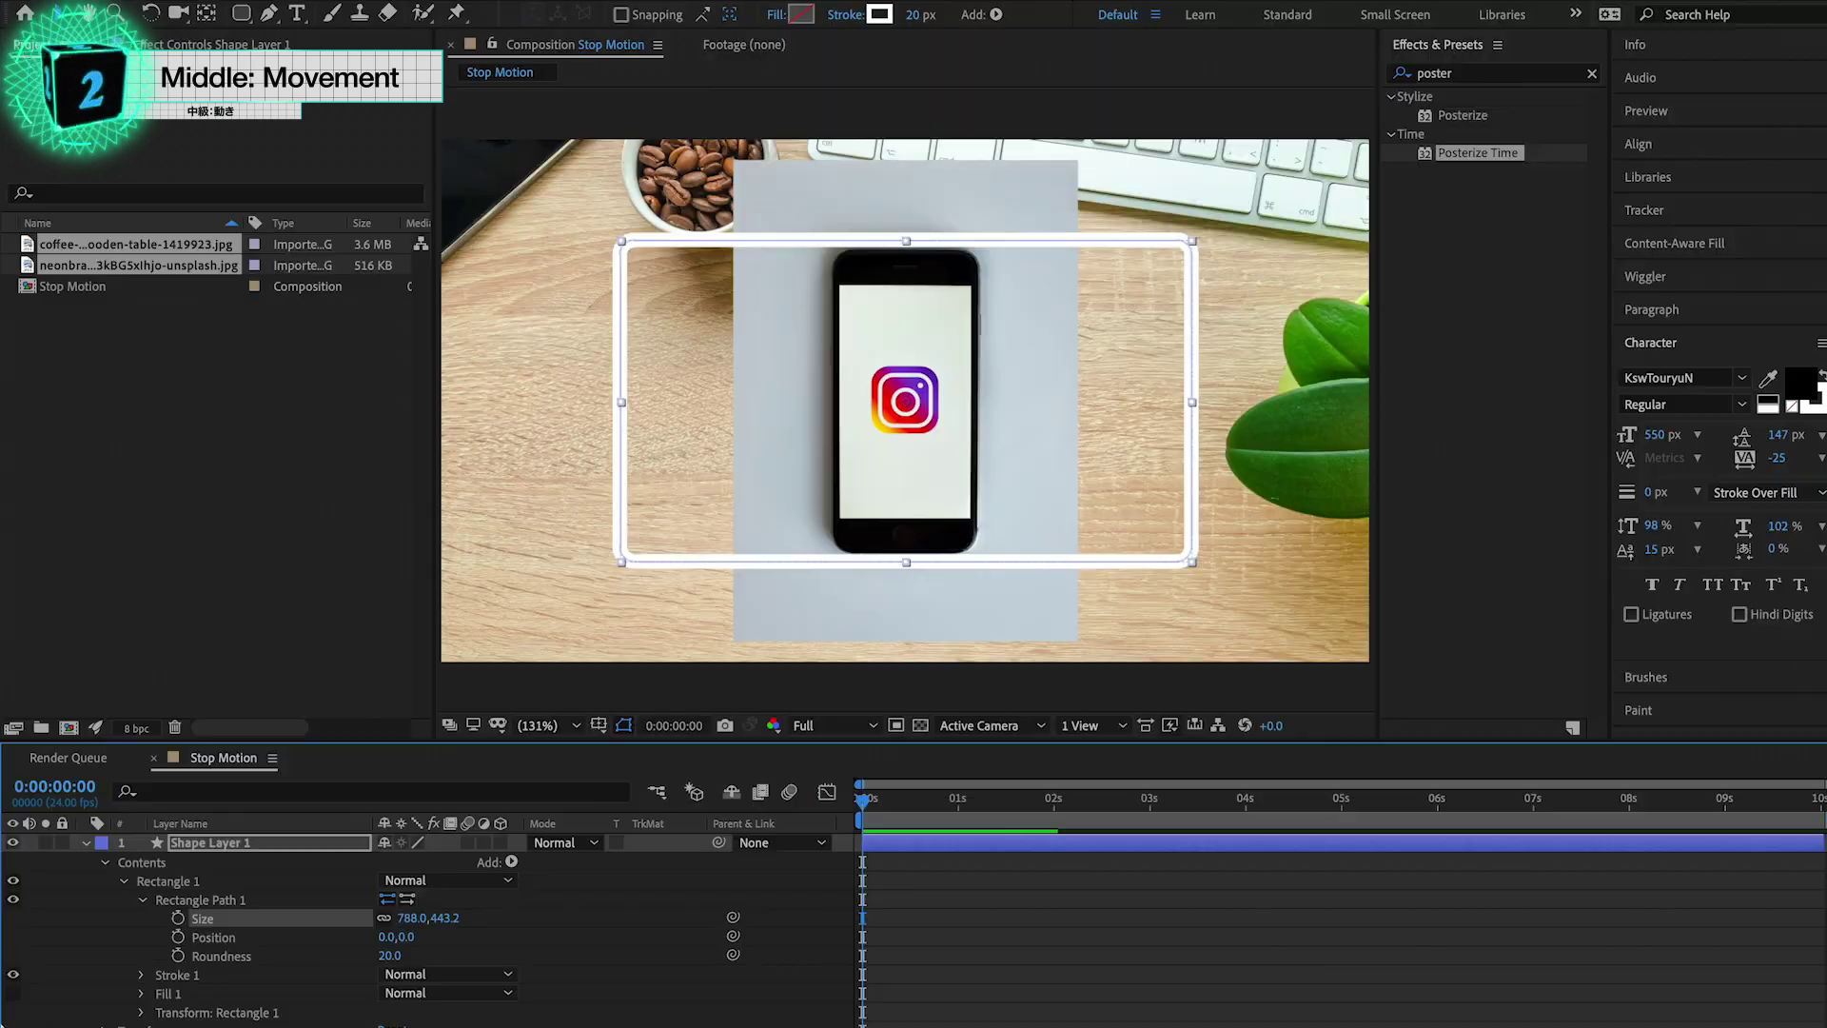
pyautogui.click(384, 917)
pyautogui.moveTo(411, 917); pyautogui.dragTo(278, 926)
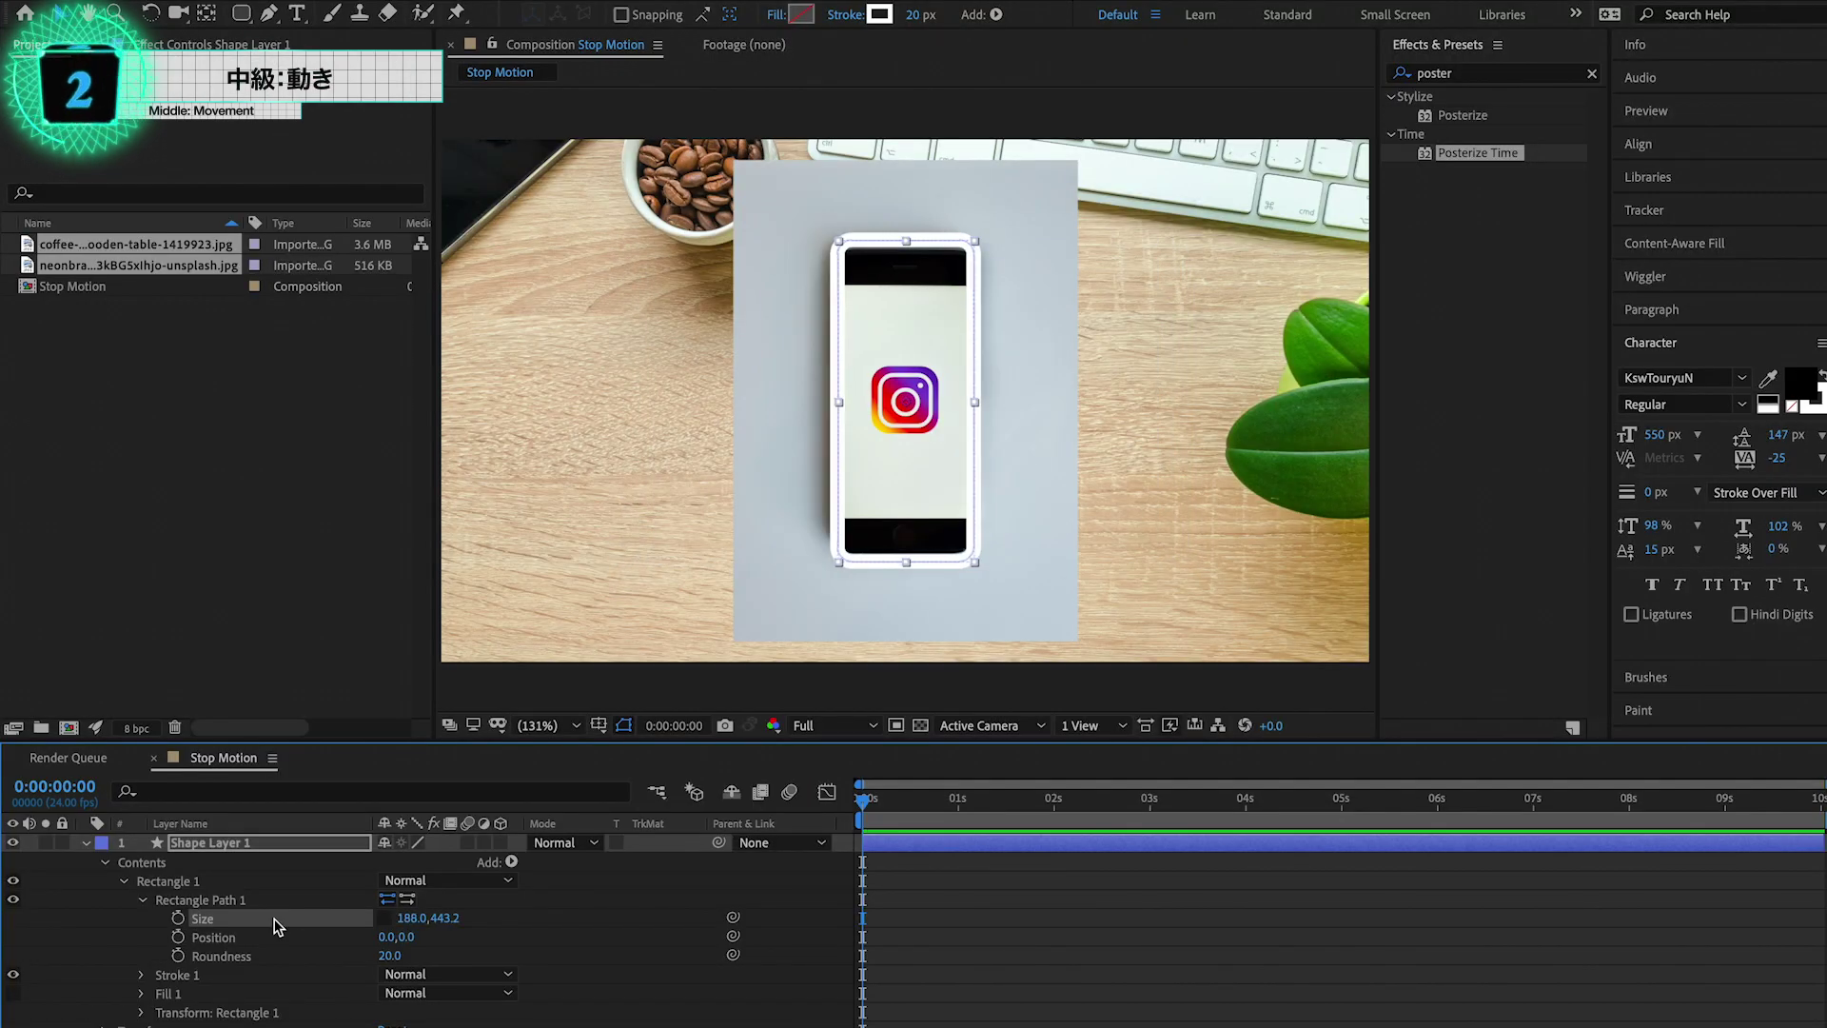
pyautogui.press('.')
pyautogui.moveTo(412, 919); pyautogui.dragTo(482, 933)
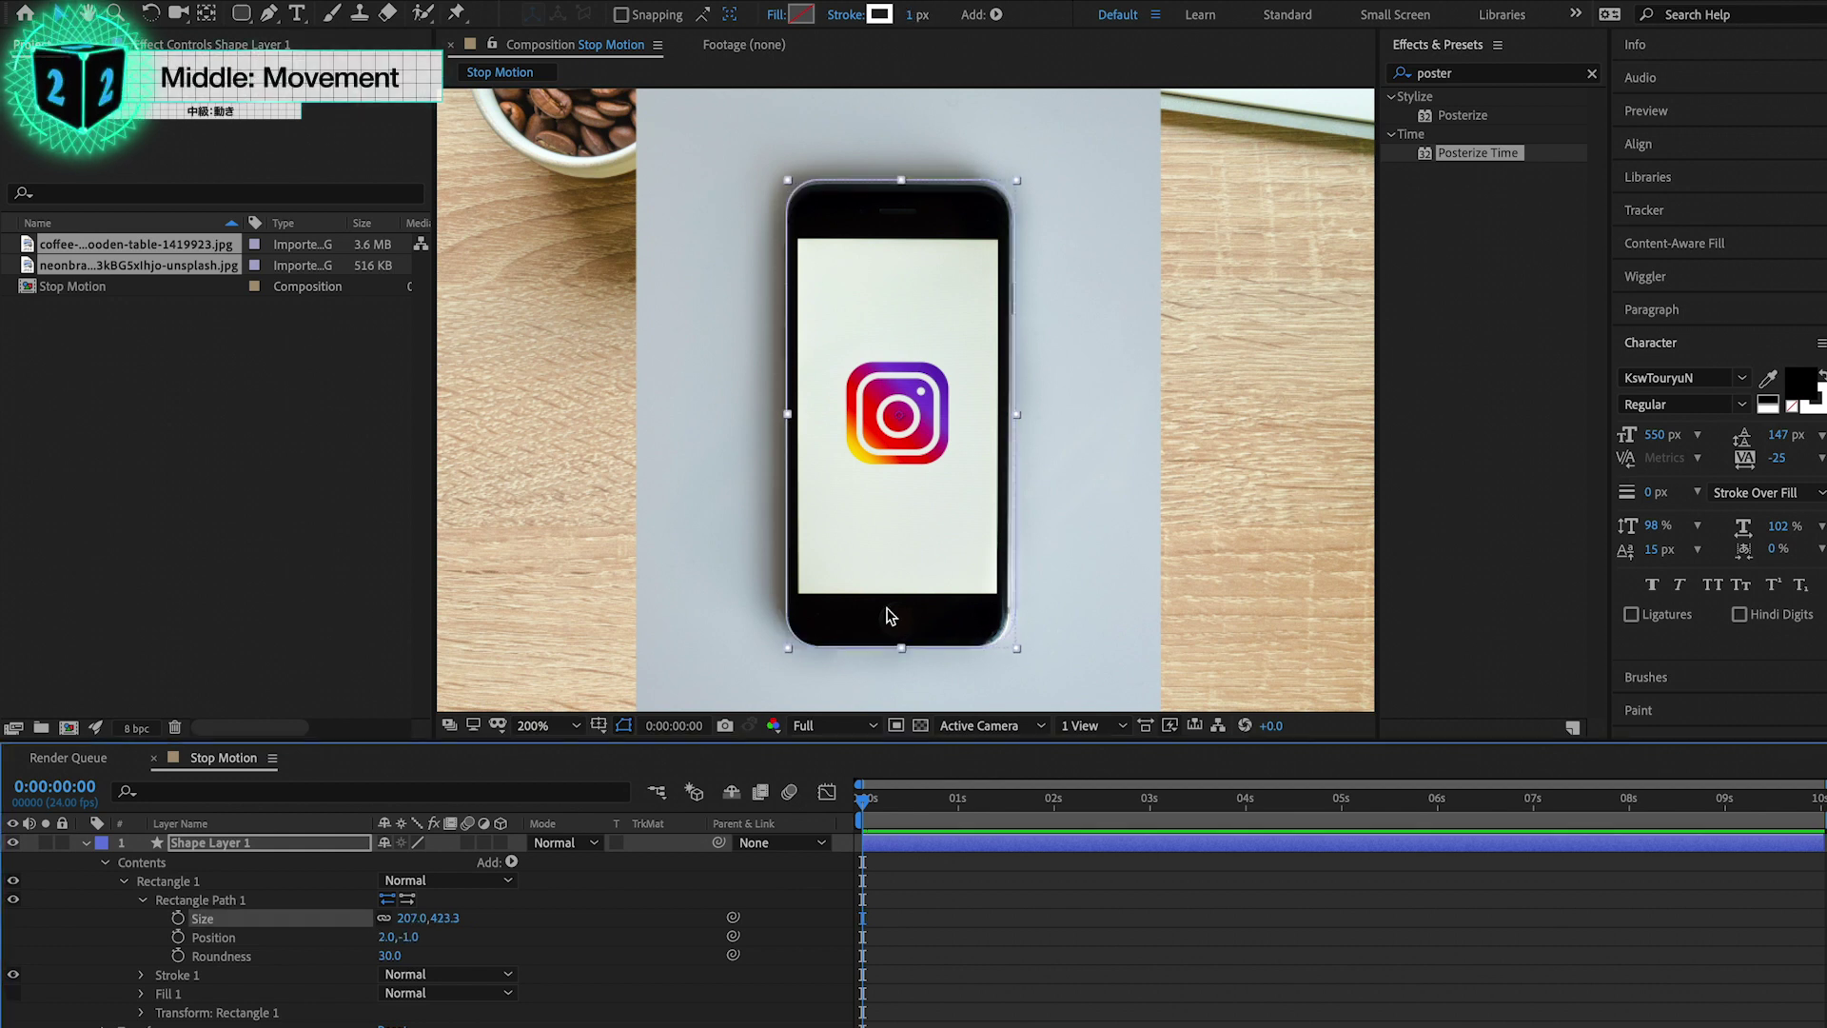
pyautogui.click(799, 14)
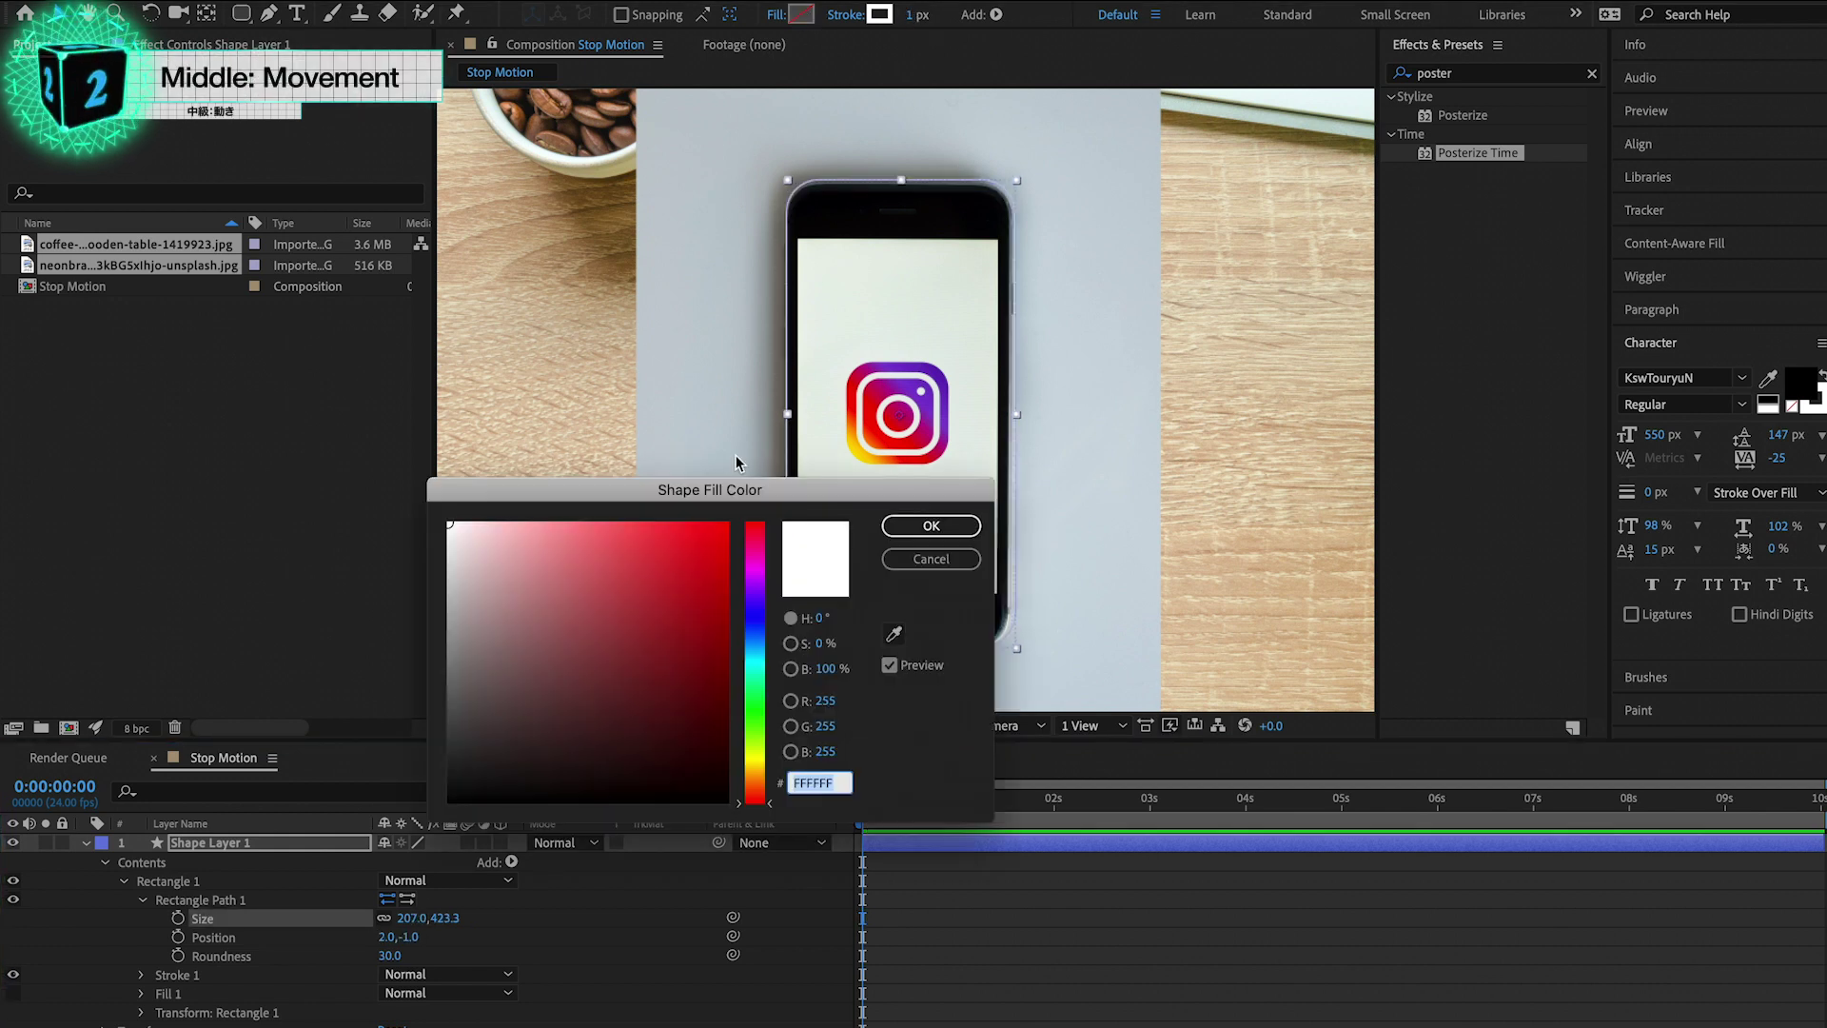
pyautogui.click(931, 525)
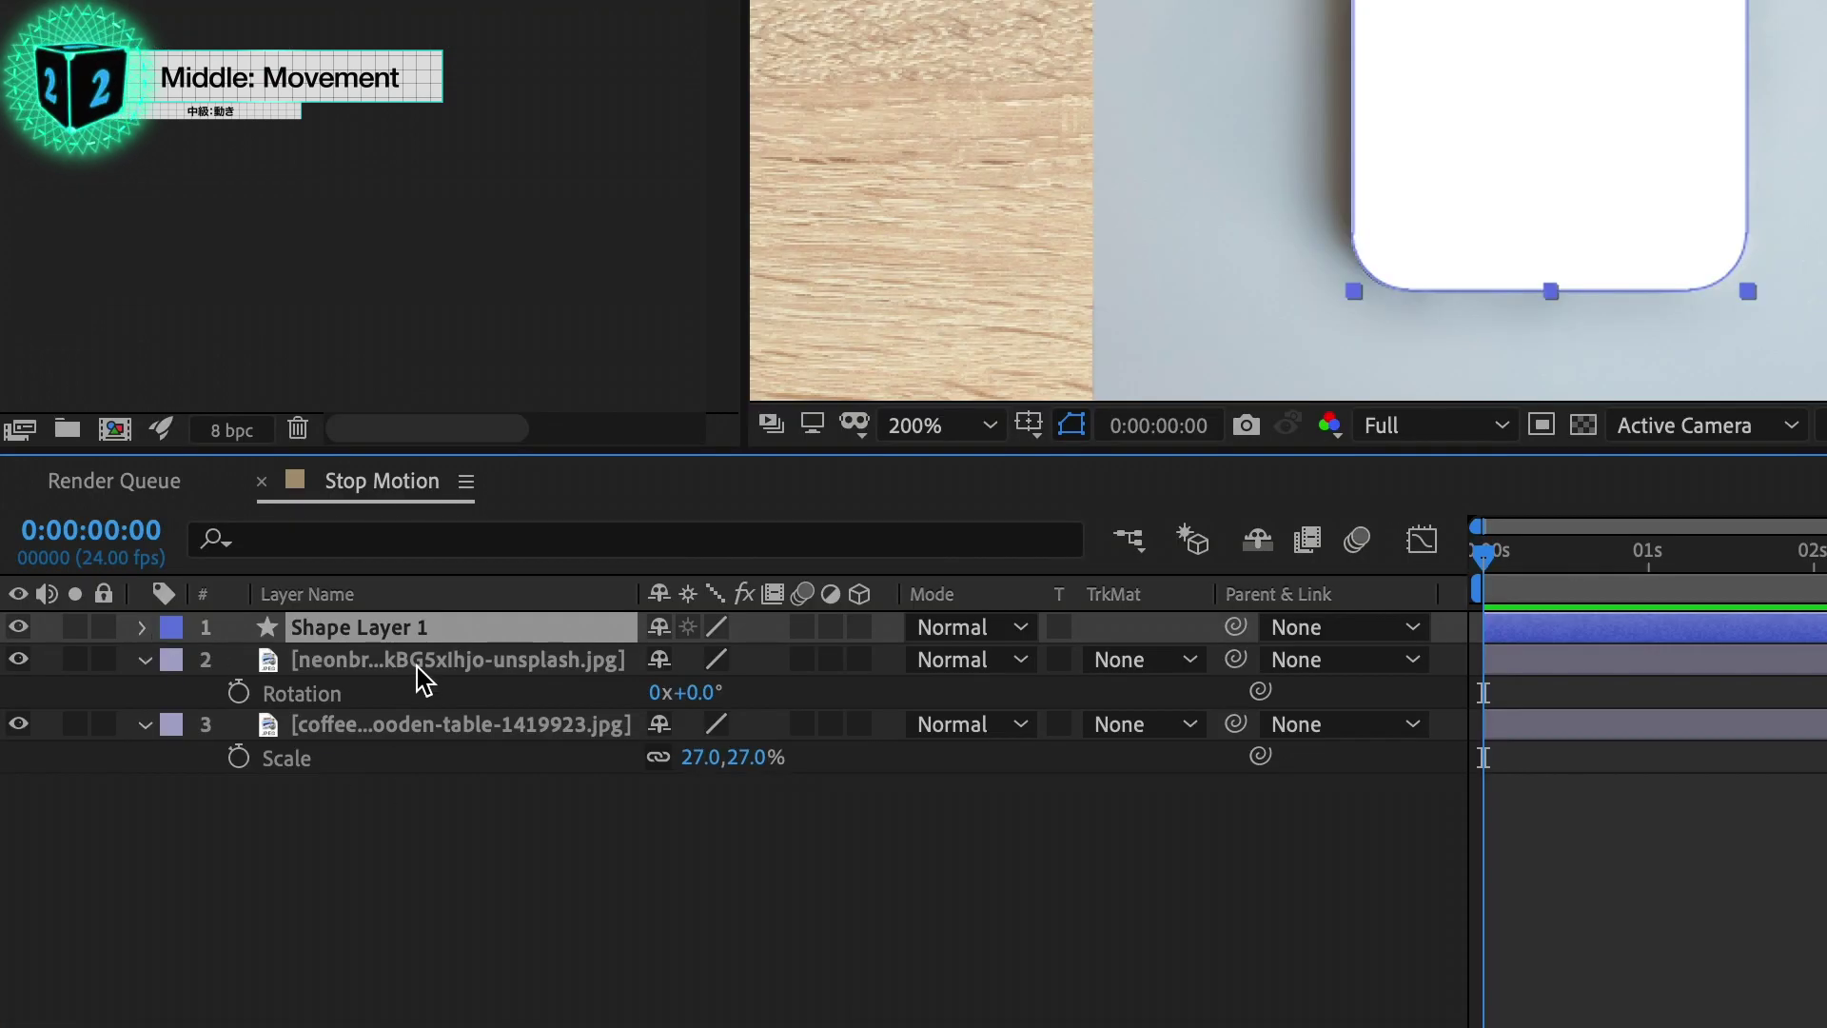
# Step: Set the phone photo's track matte to Luma Matte 'Shape Layer 1', then select both layers
pyautogui.click(424, 661)
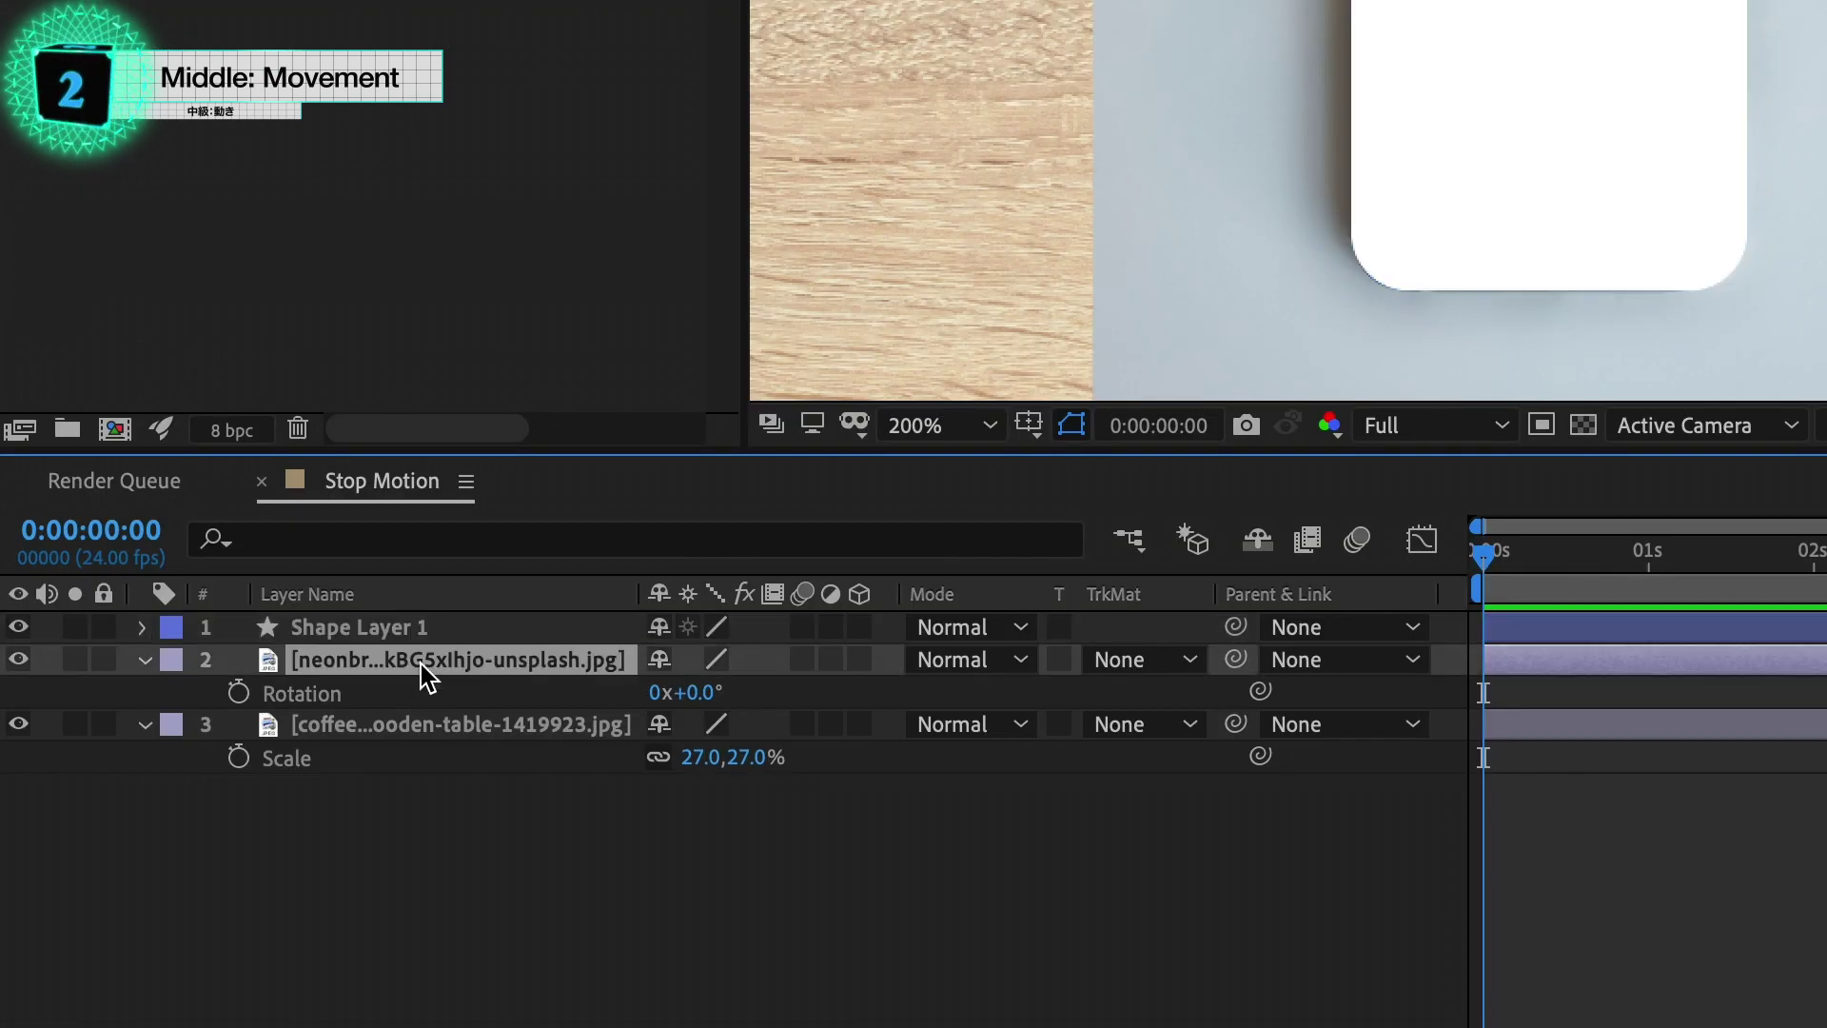
pyautogui.click(1180, 666)
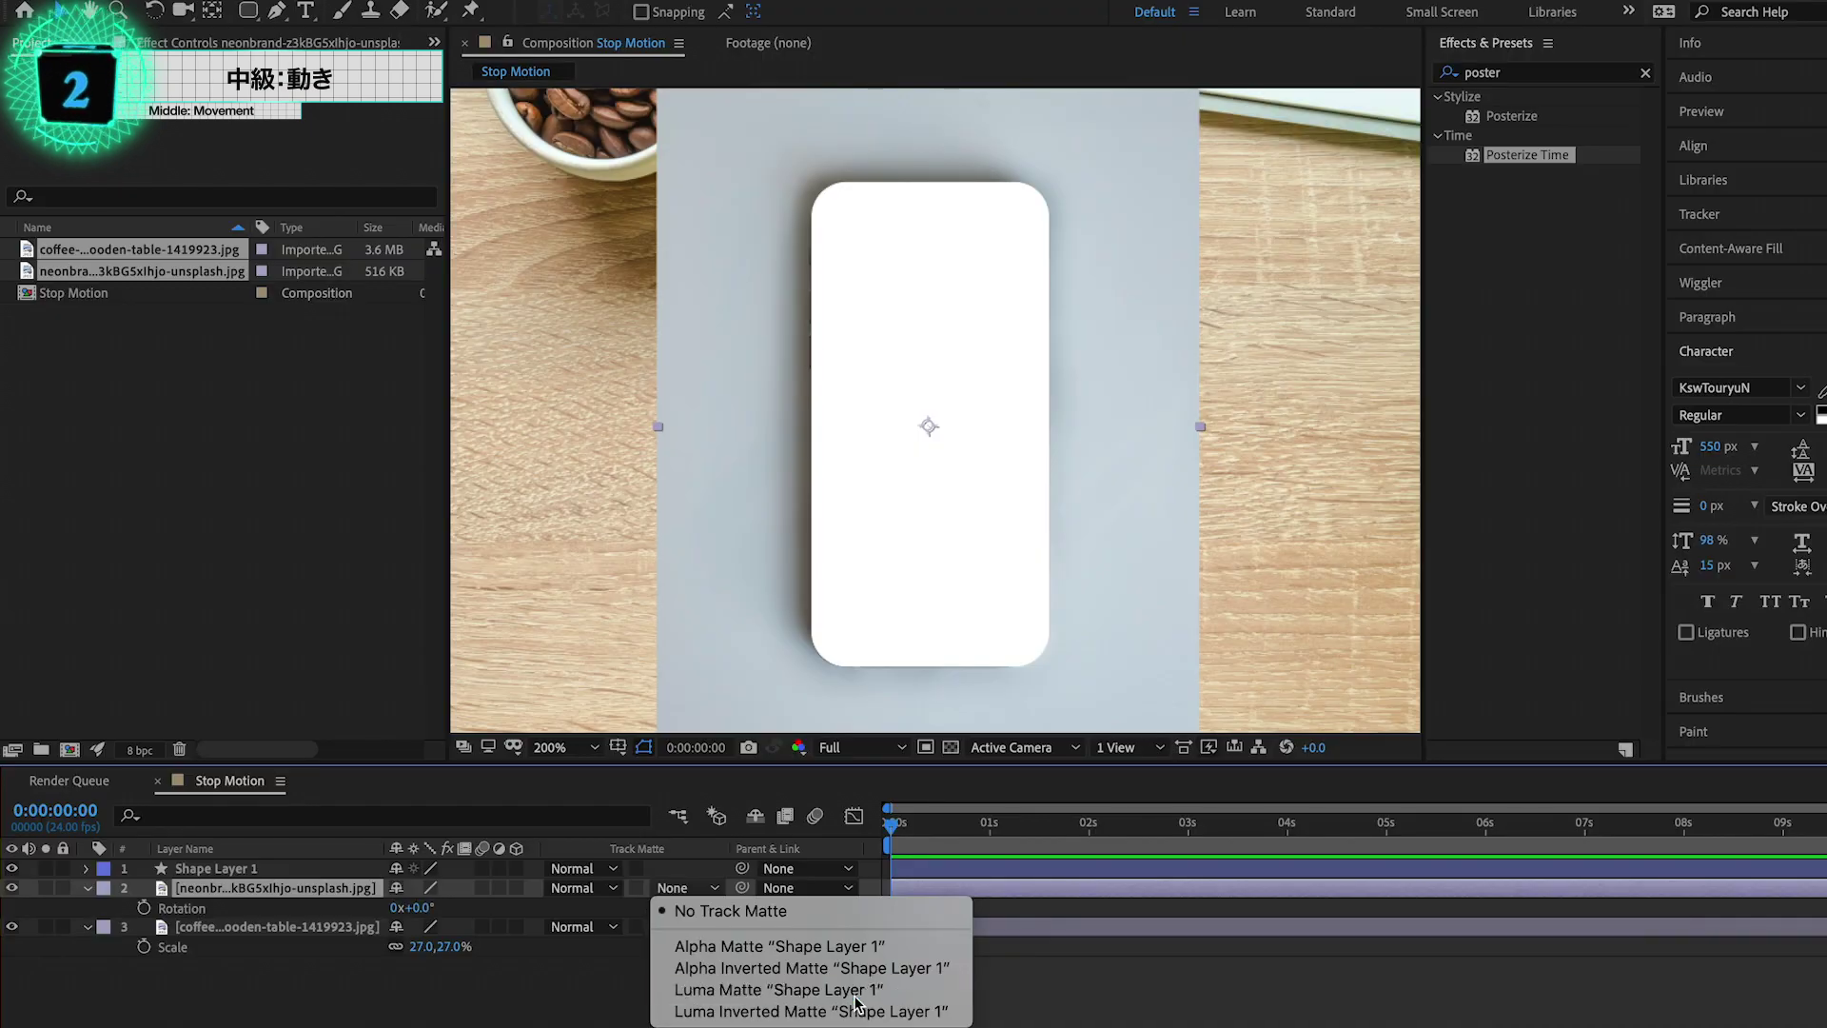
pyautogui.click(1296, 829)
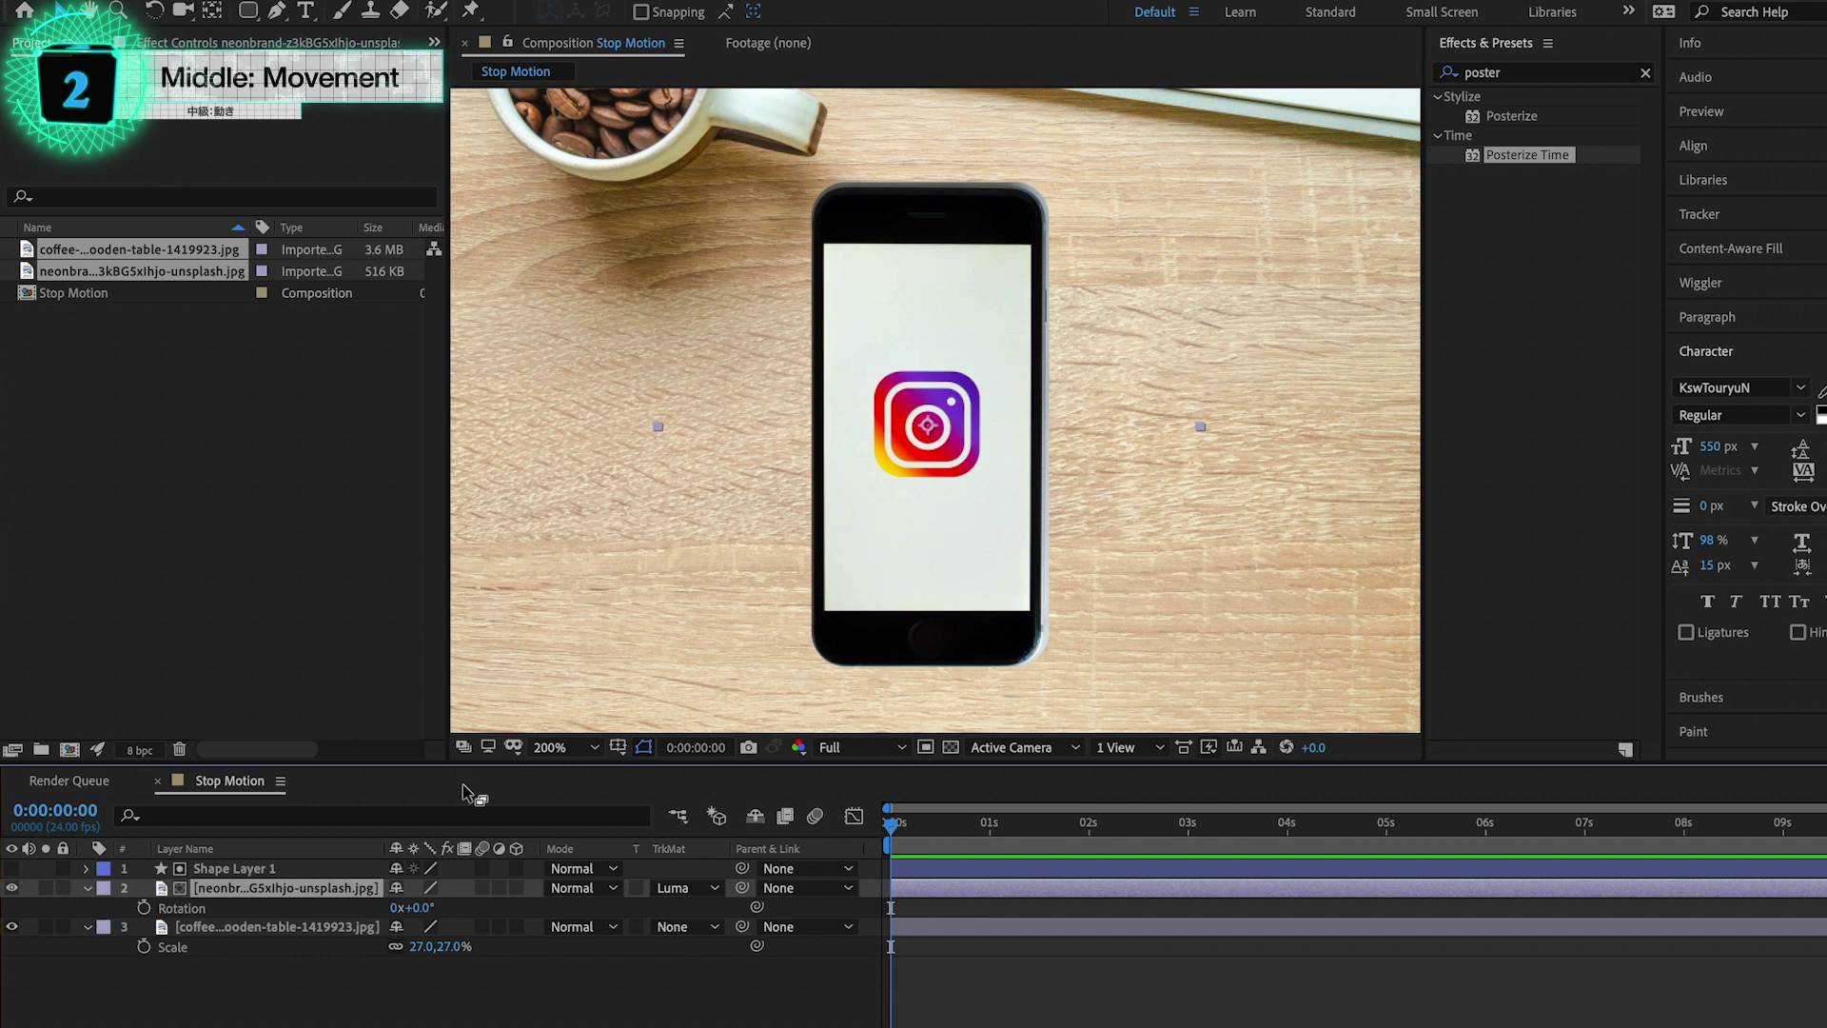
pyautogui.press('p')
pyautogui.press('Right')
pyautogui.press('p')
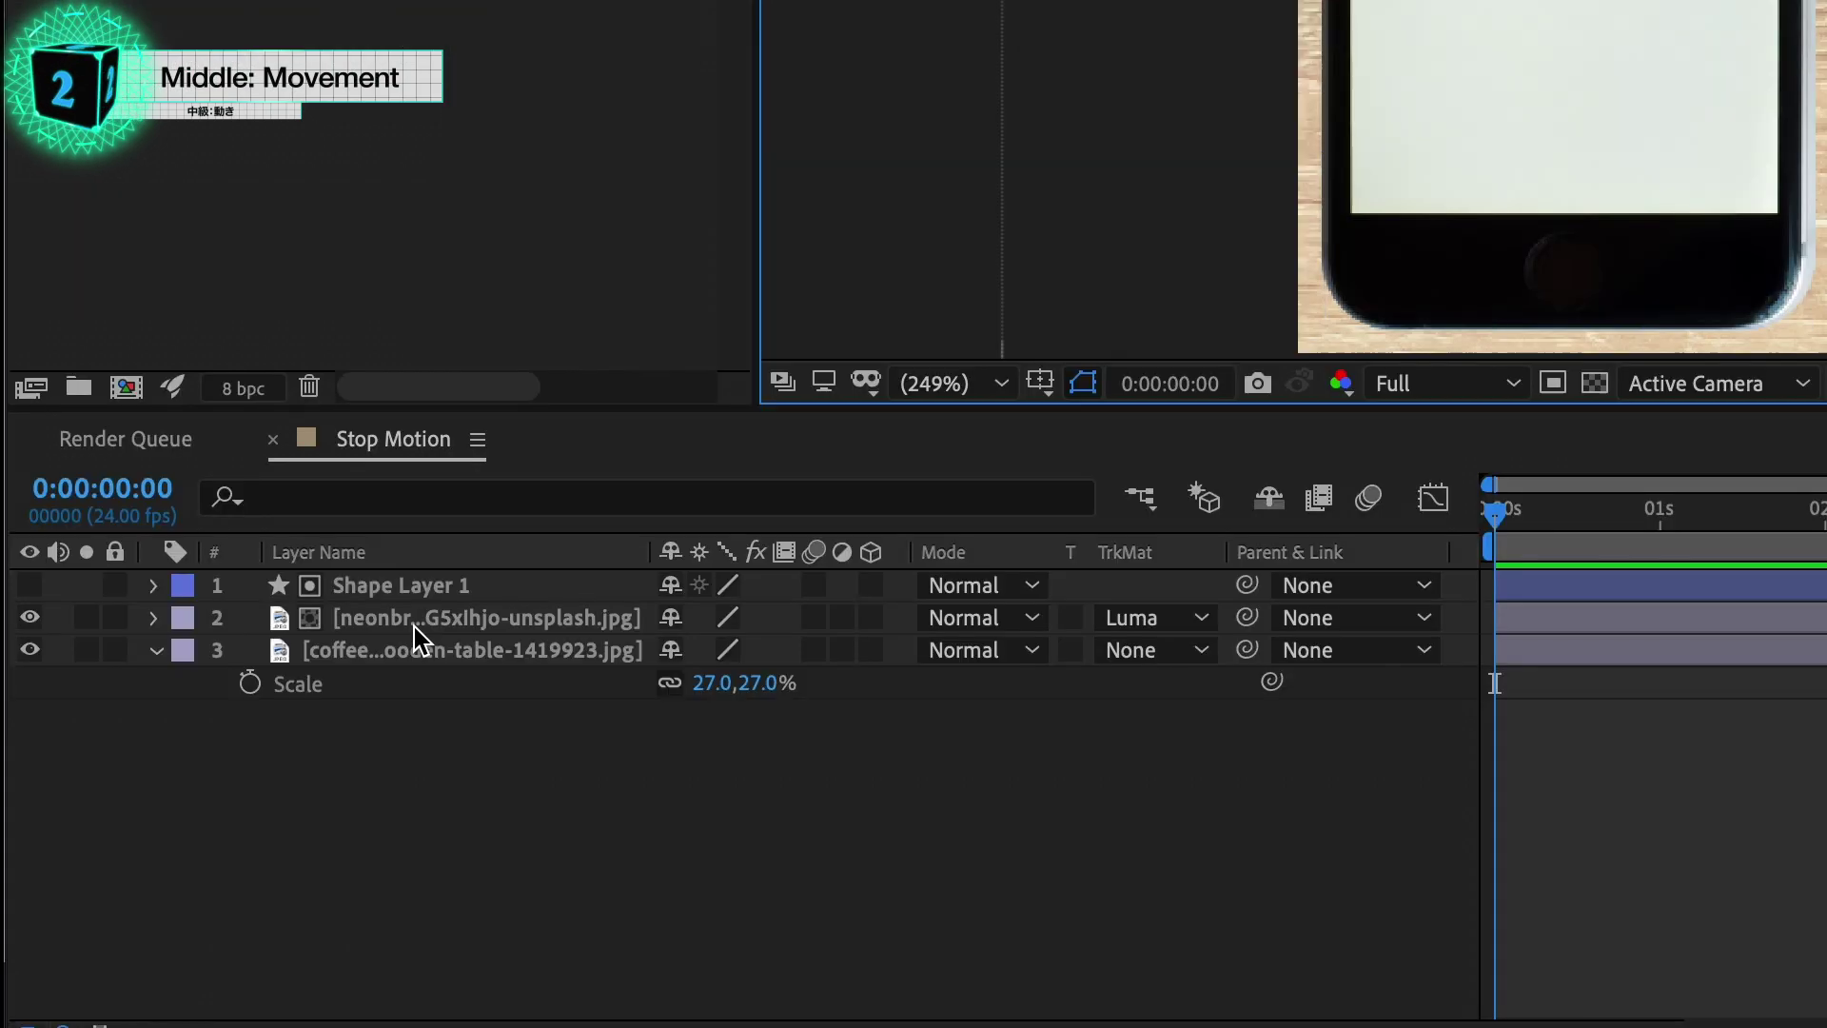
pyautogui.keyDown('shift'); pyautogui.click(236, 868); pyautogui.keyUp('shift')
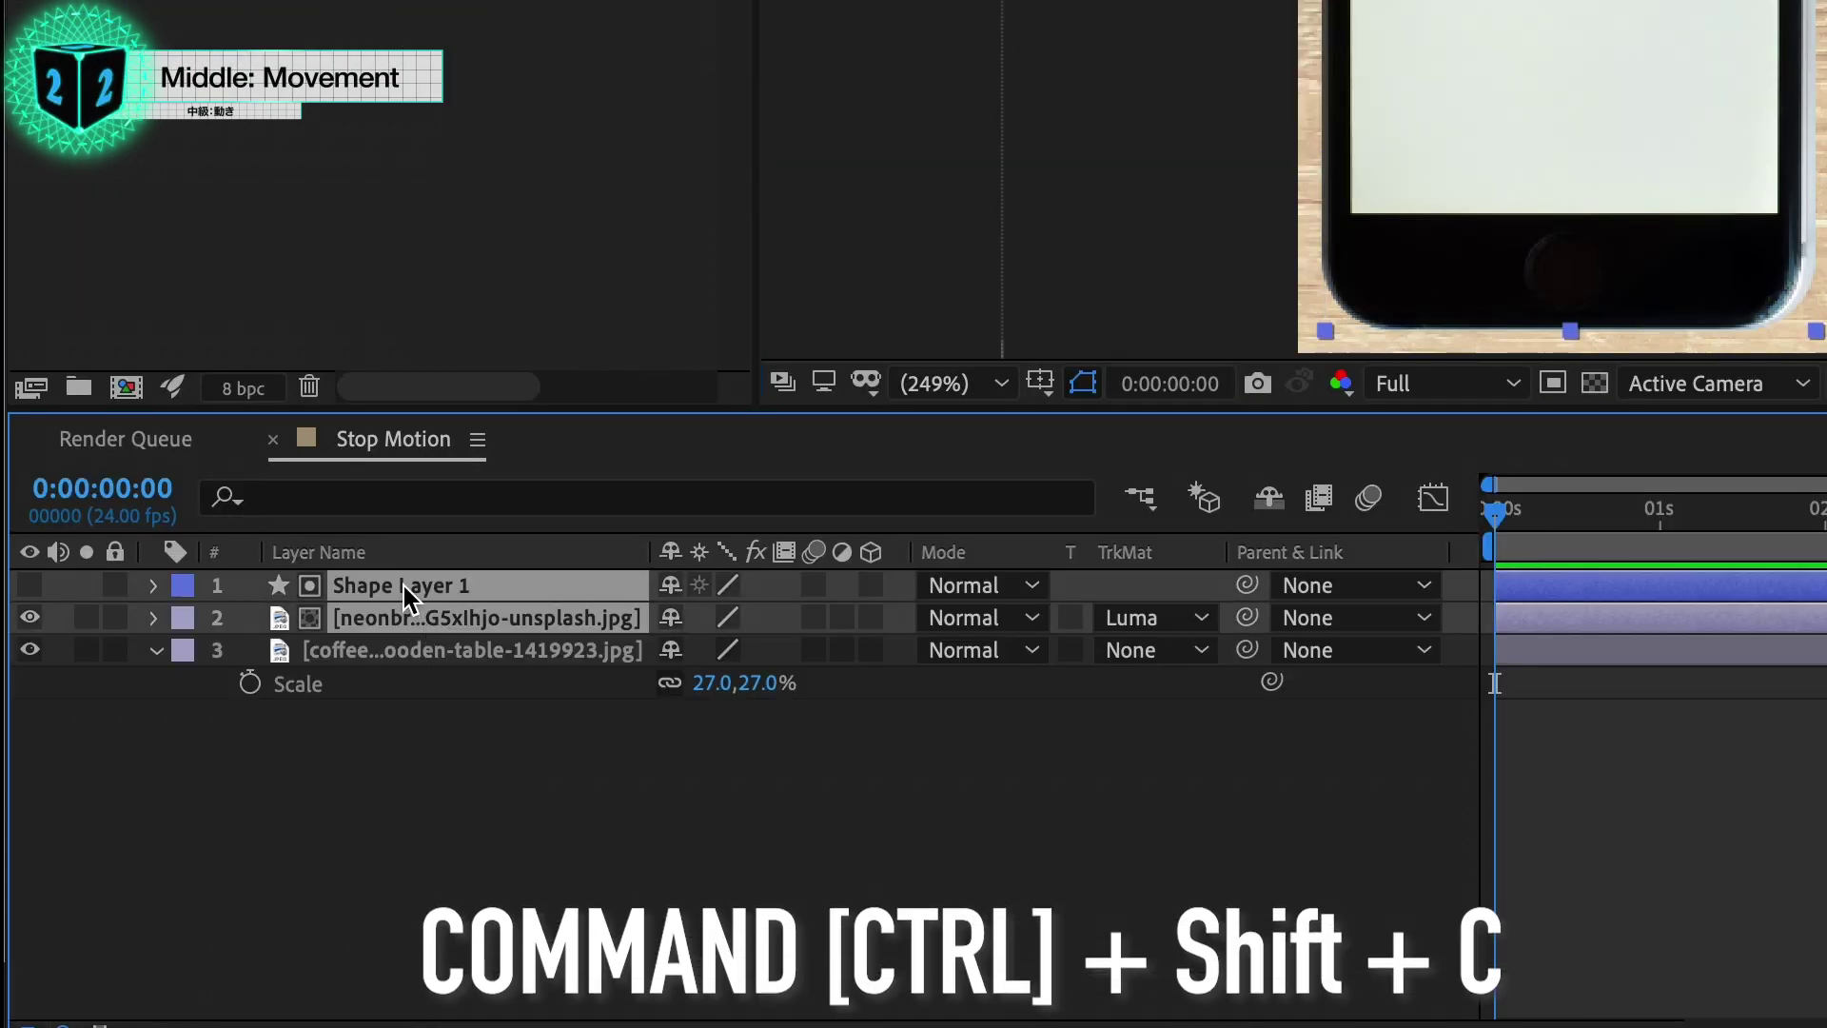
# Step: Pre-compose the phone photo and its matte into a 'Phone' precomp and open it
pyautogui.hotkey('ctrl', 'shift', 'c')
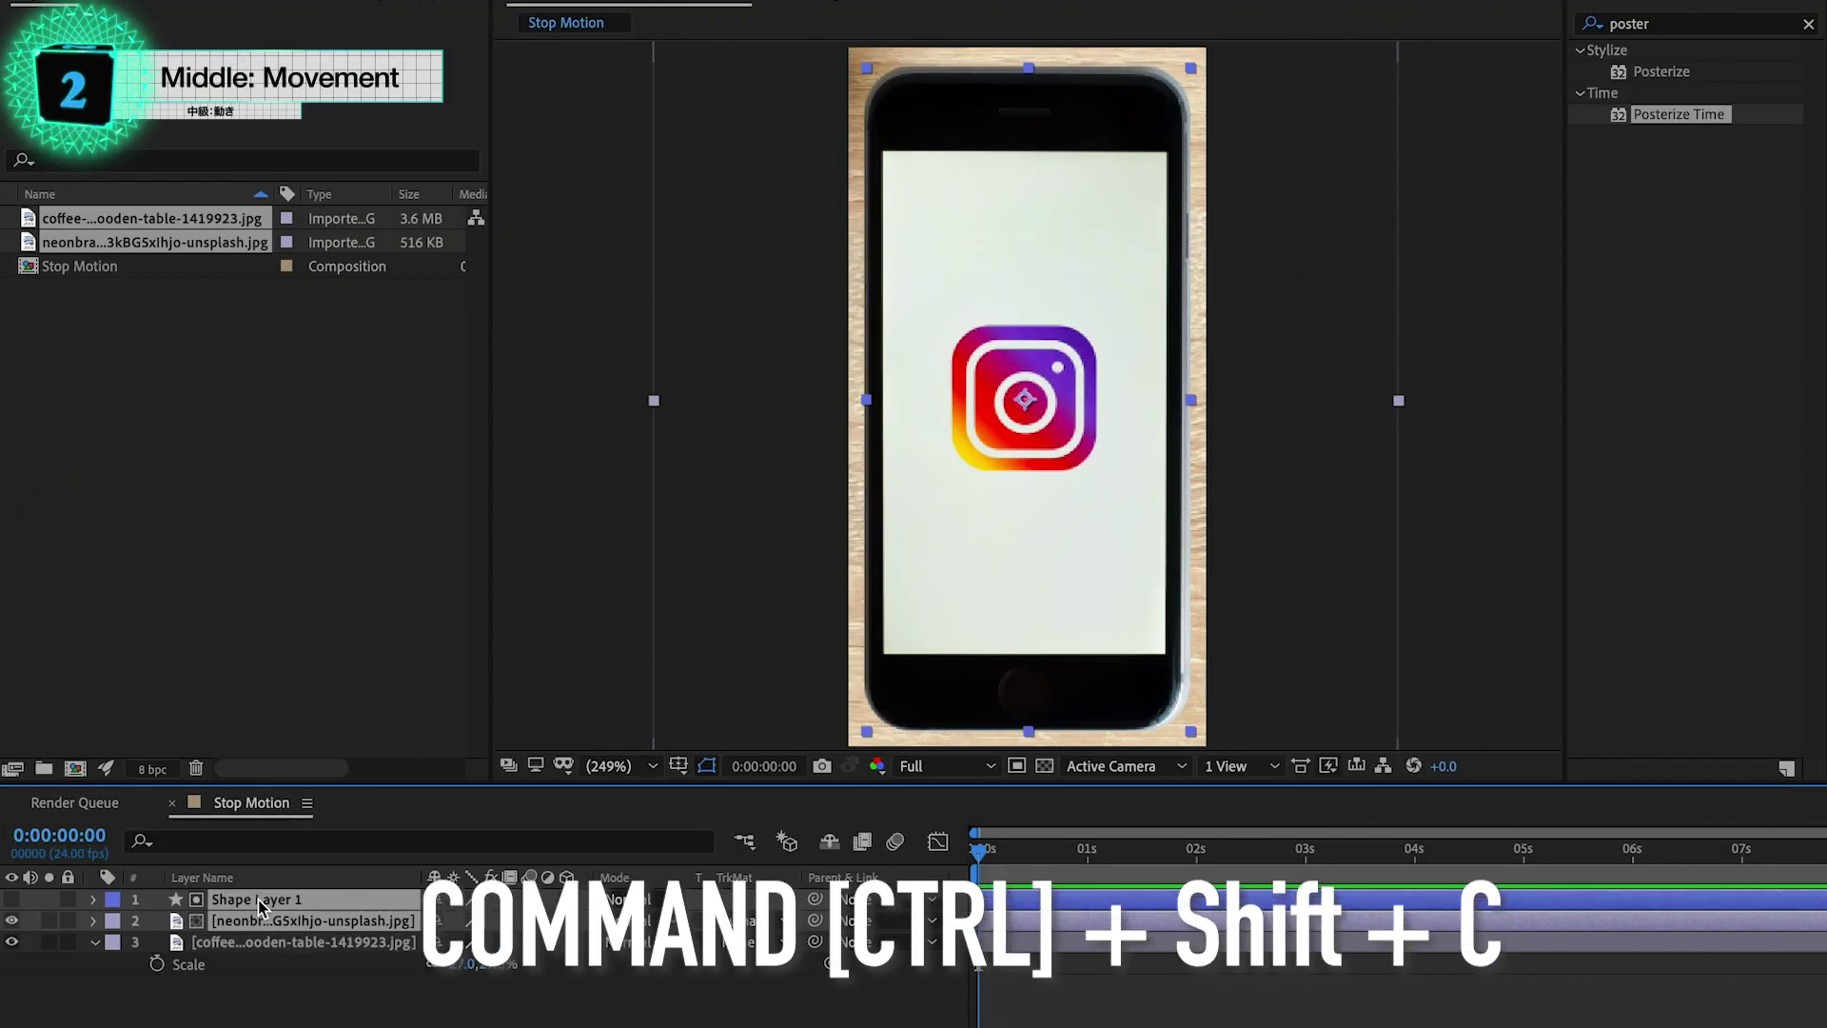
pyautogui.write('Phone')
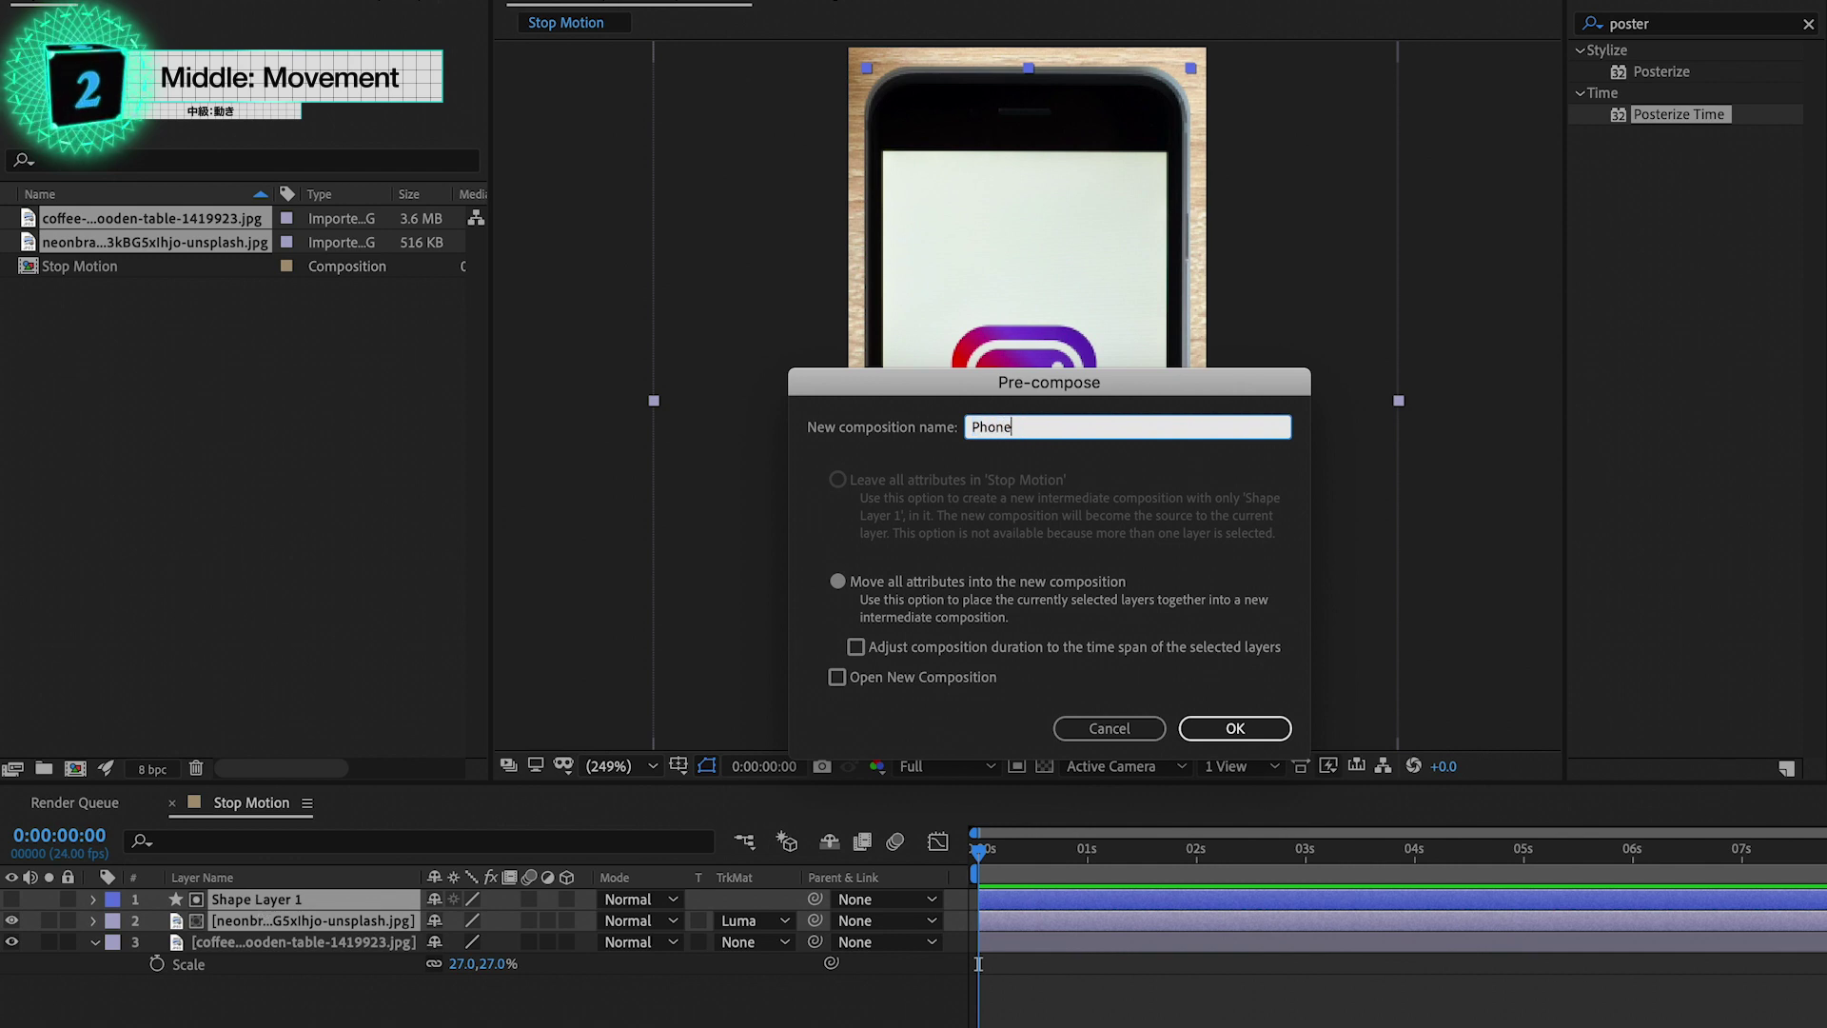
pyautogui.press('Return')
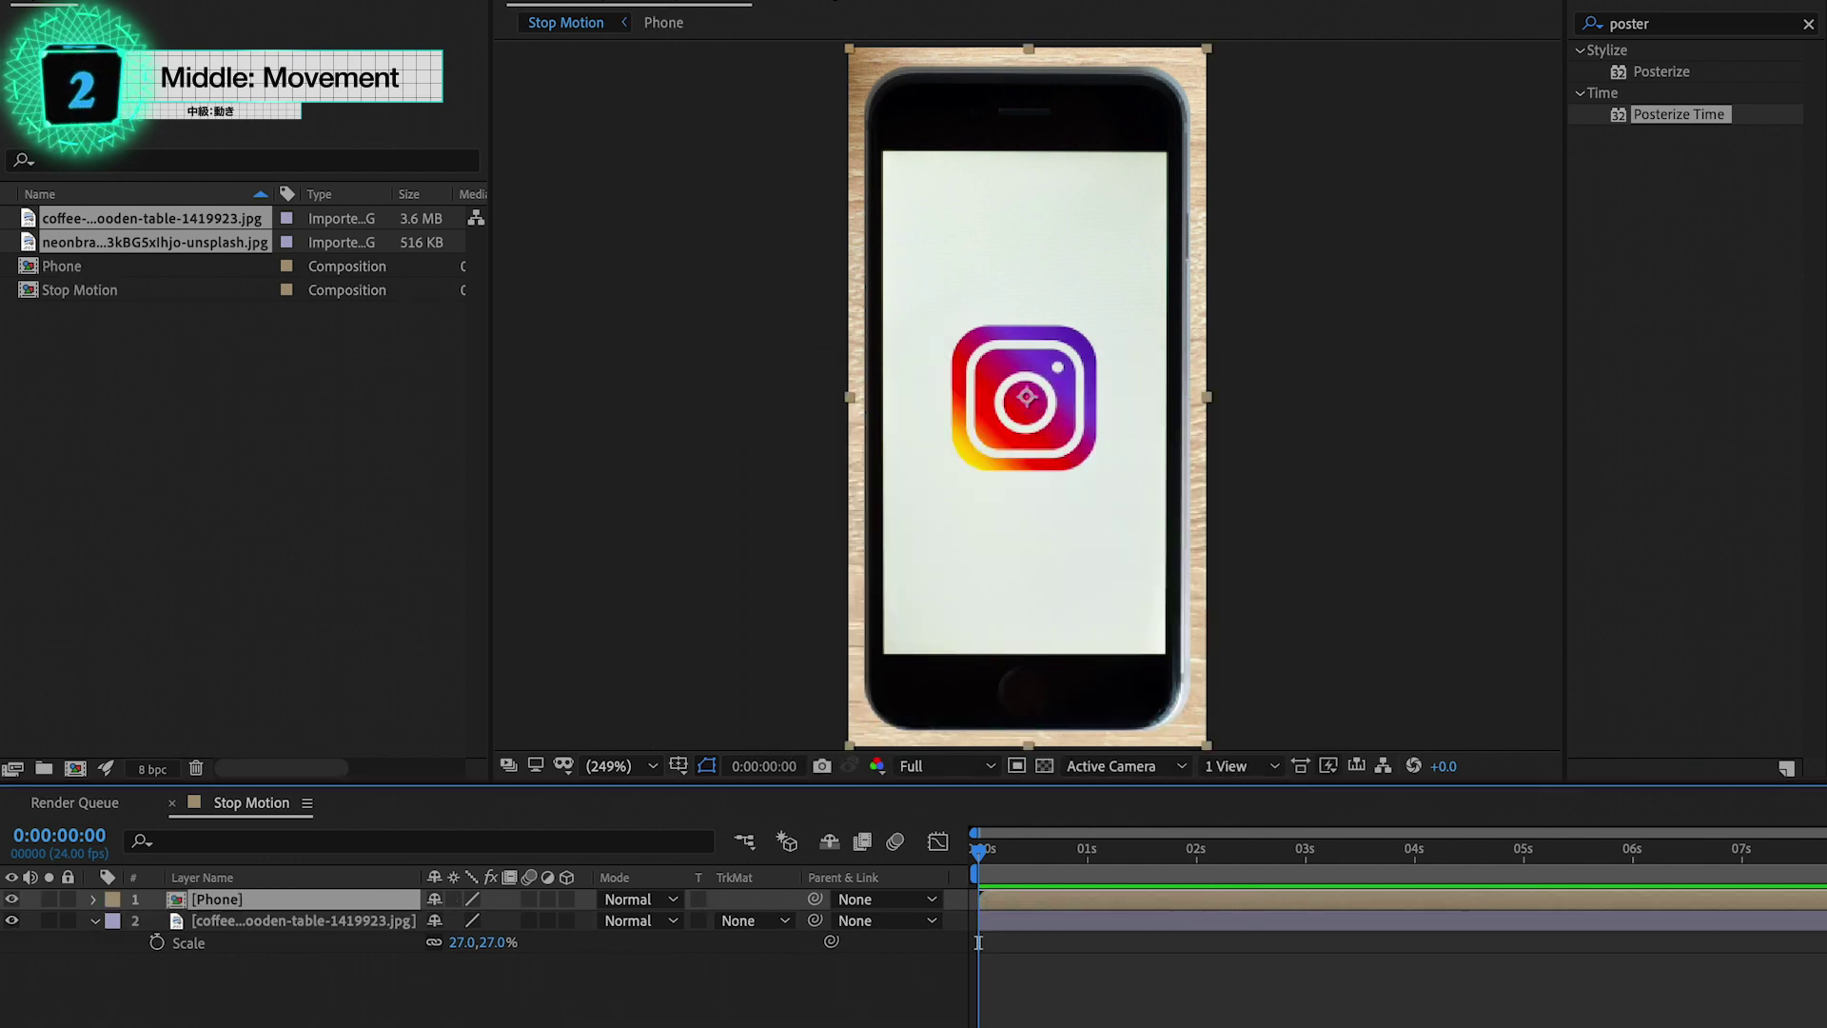
pyautogui.doubleClick(211, 900)
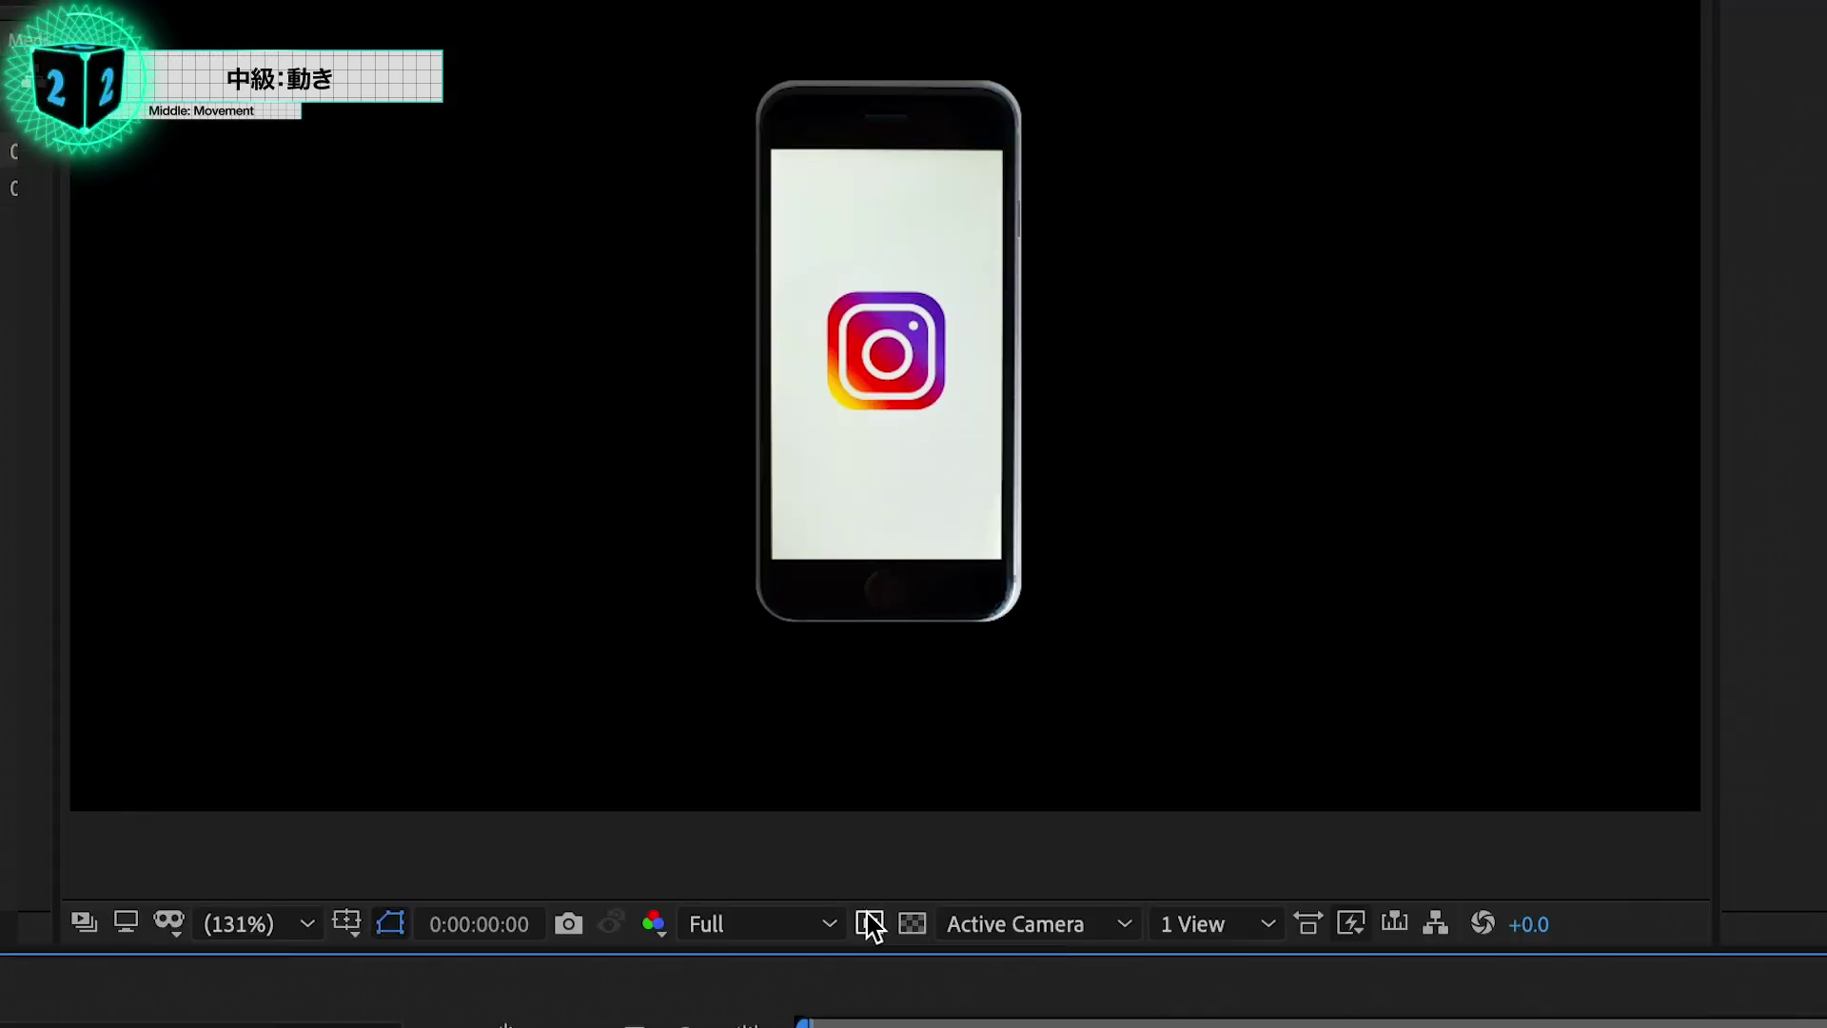
# Step: Crop the Phone comp to a 225x440 region around the phone, then return to Stop Motion
pyautogui.click(868, 915)
pyautogui.moveTo(745, 66); pyautogui.dragTo(1038, 630)
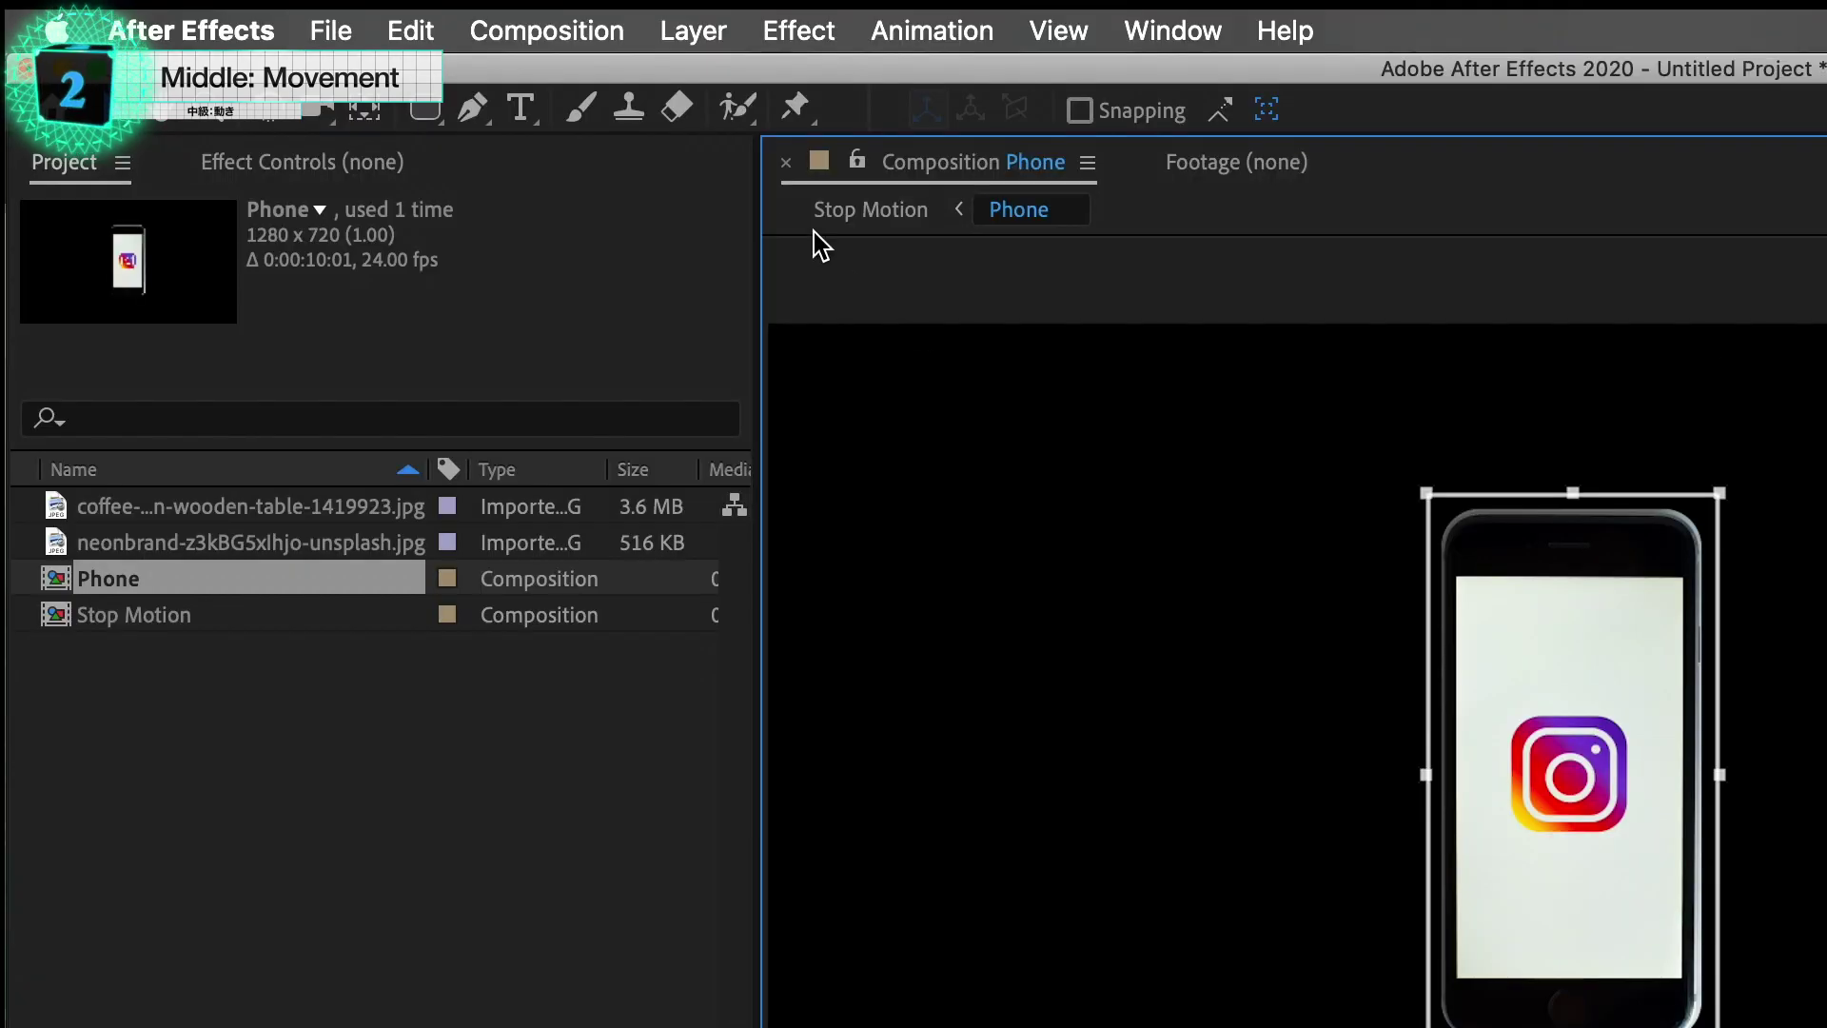
pyautogui.click(585, 38)
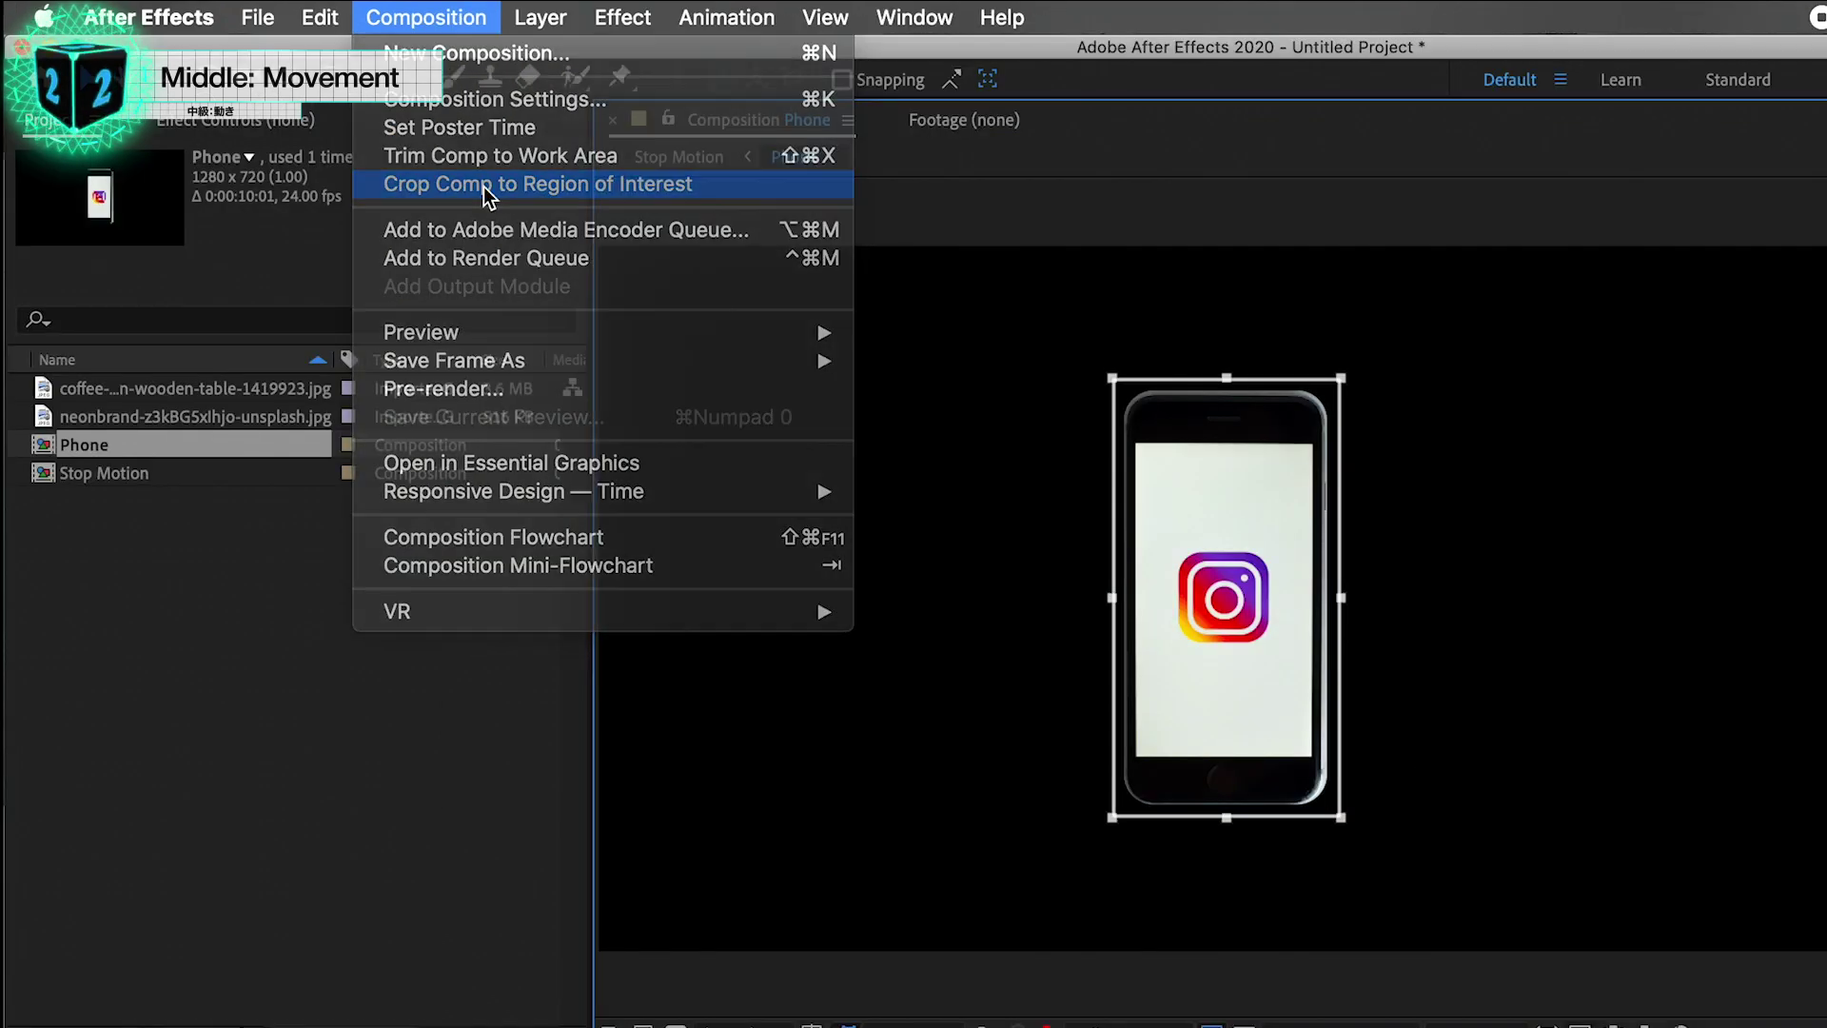
pyautogui.click(624, 249)
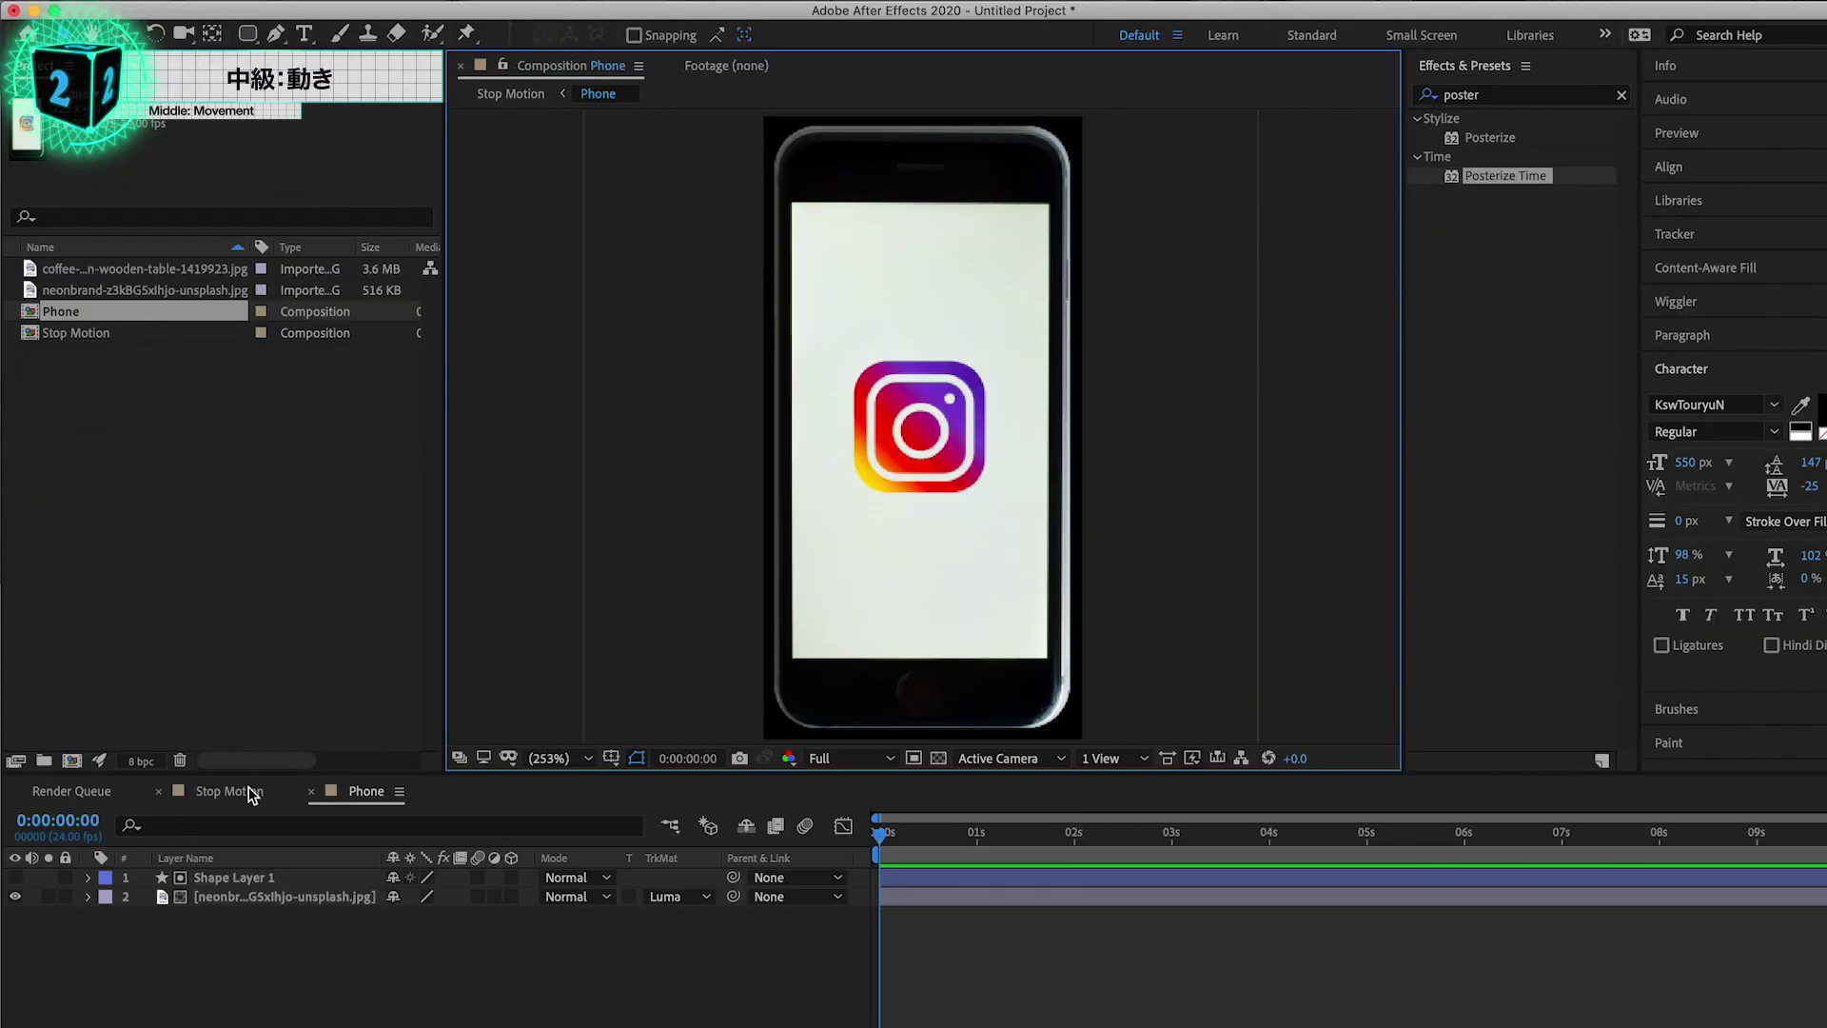
pyautogui.click(249, 791)
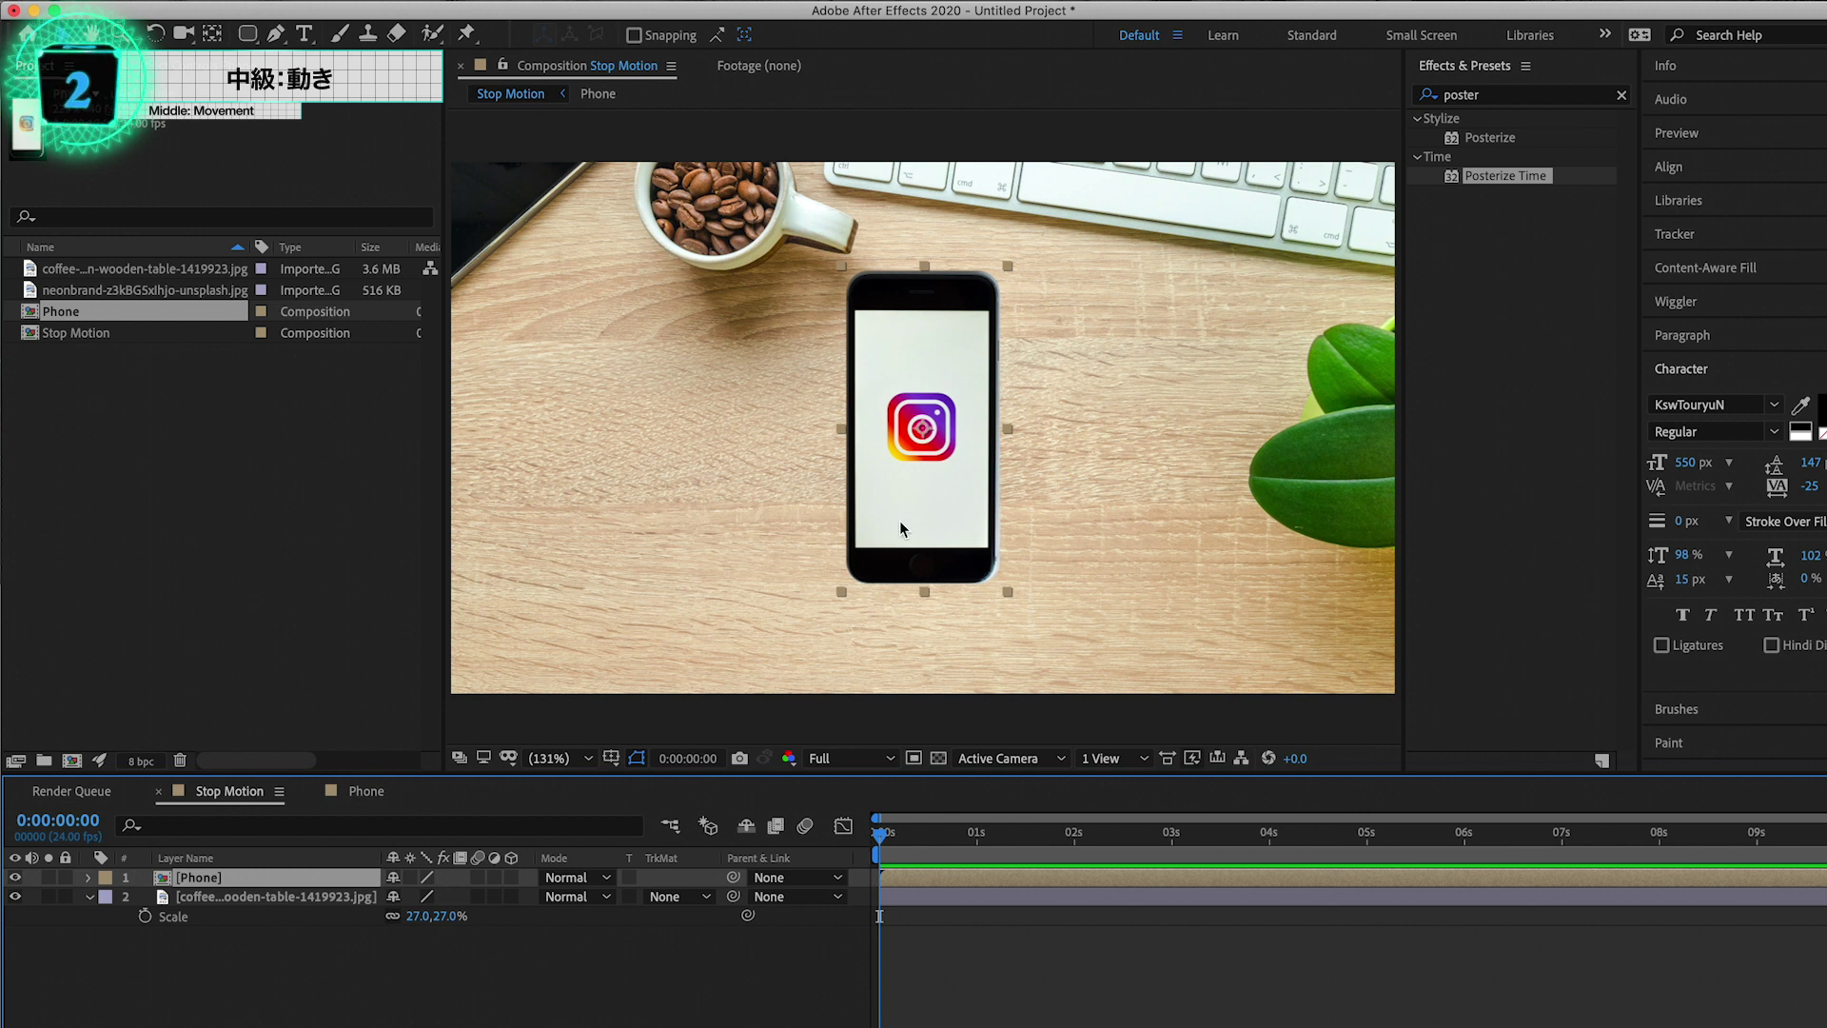
# Step: Shrink the phone slightly and nudge it left and down on the desk
pyautogui.press('s')
pyautogui.moveTo(428, 897); pyautogui.dragTo(414, 896)
pyautogui.moveTo(945, 490)
pyautogui.mouseDown()
pyautogui.moveTo(938, 573)
pyautogui.moveTo(957, 531)
pyautogui.mouseUp()
# Step: Search the effects for 'drop' and apply Drop Shadow to the Phone layer
pyautogui.click(1623, 96)
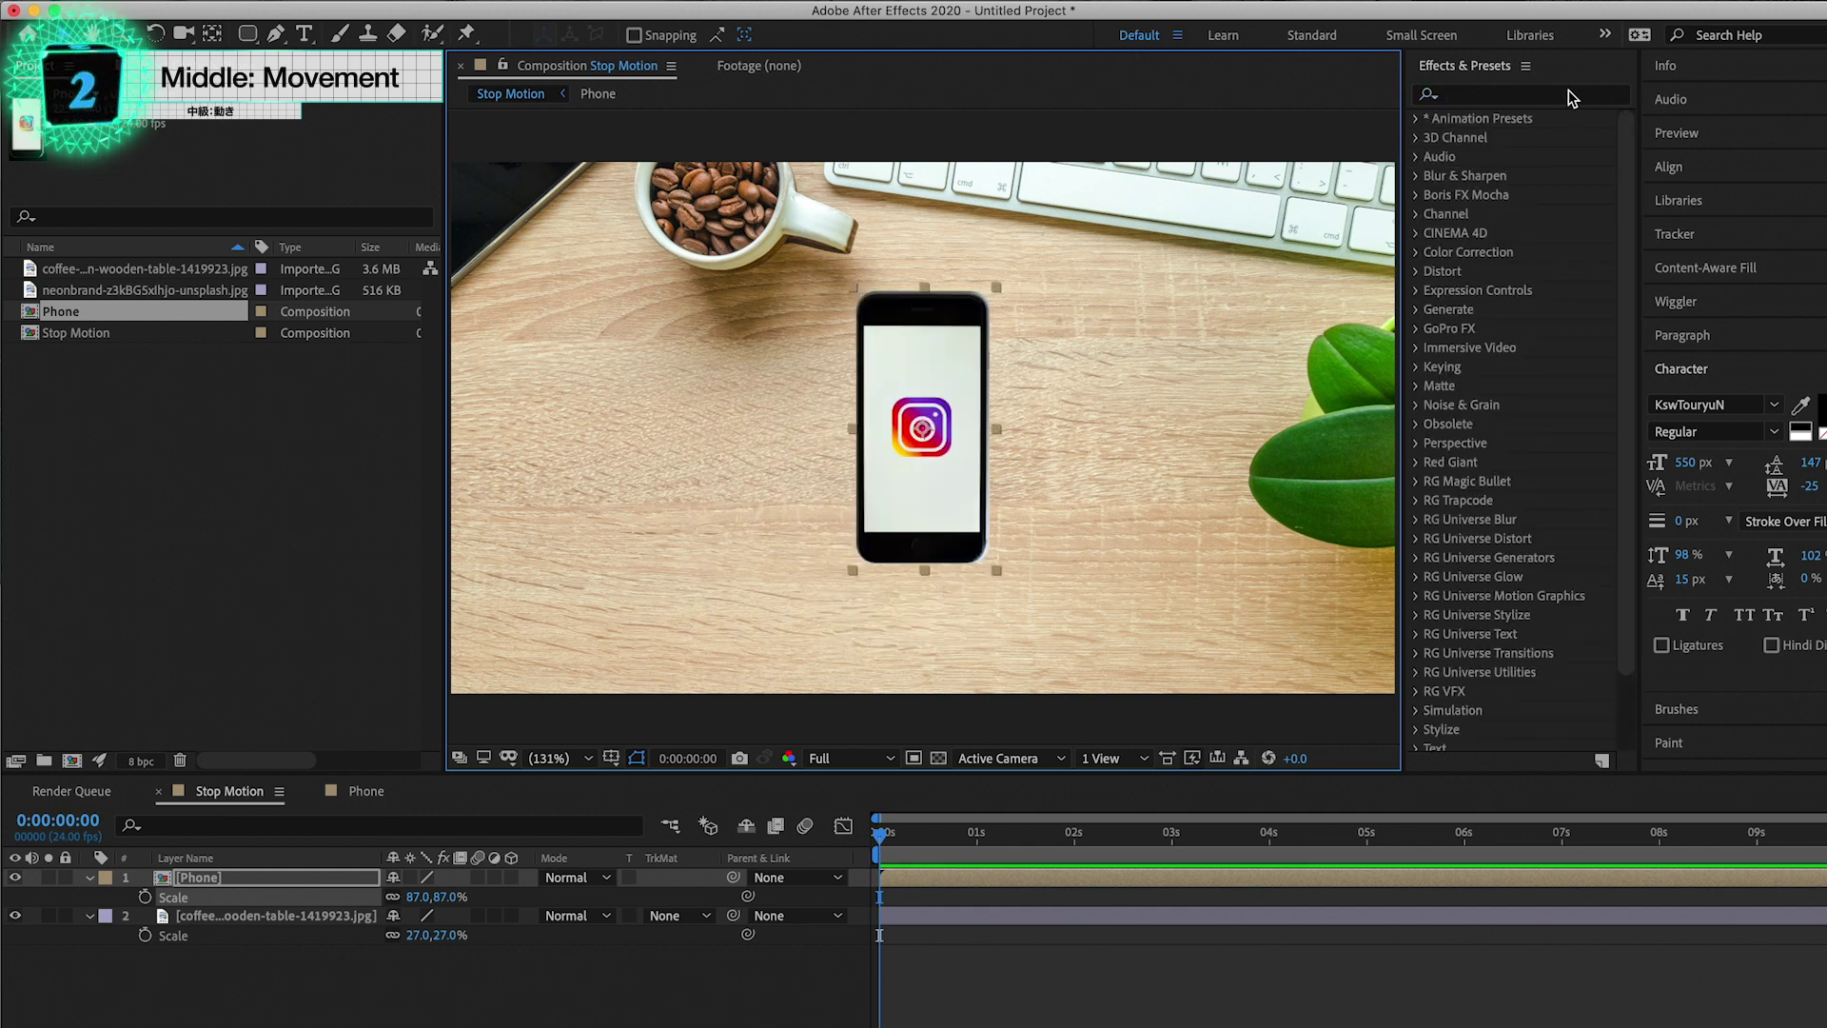
pyautogui.click(1565, 95)
pyautogui.write('drop')
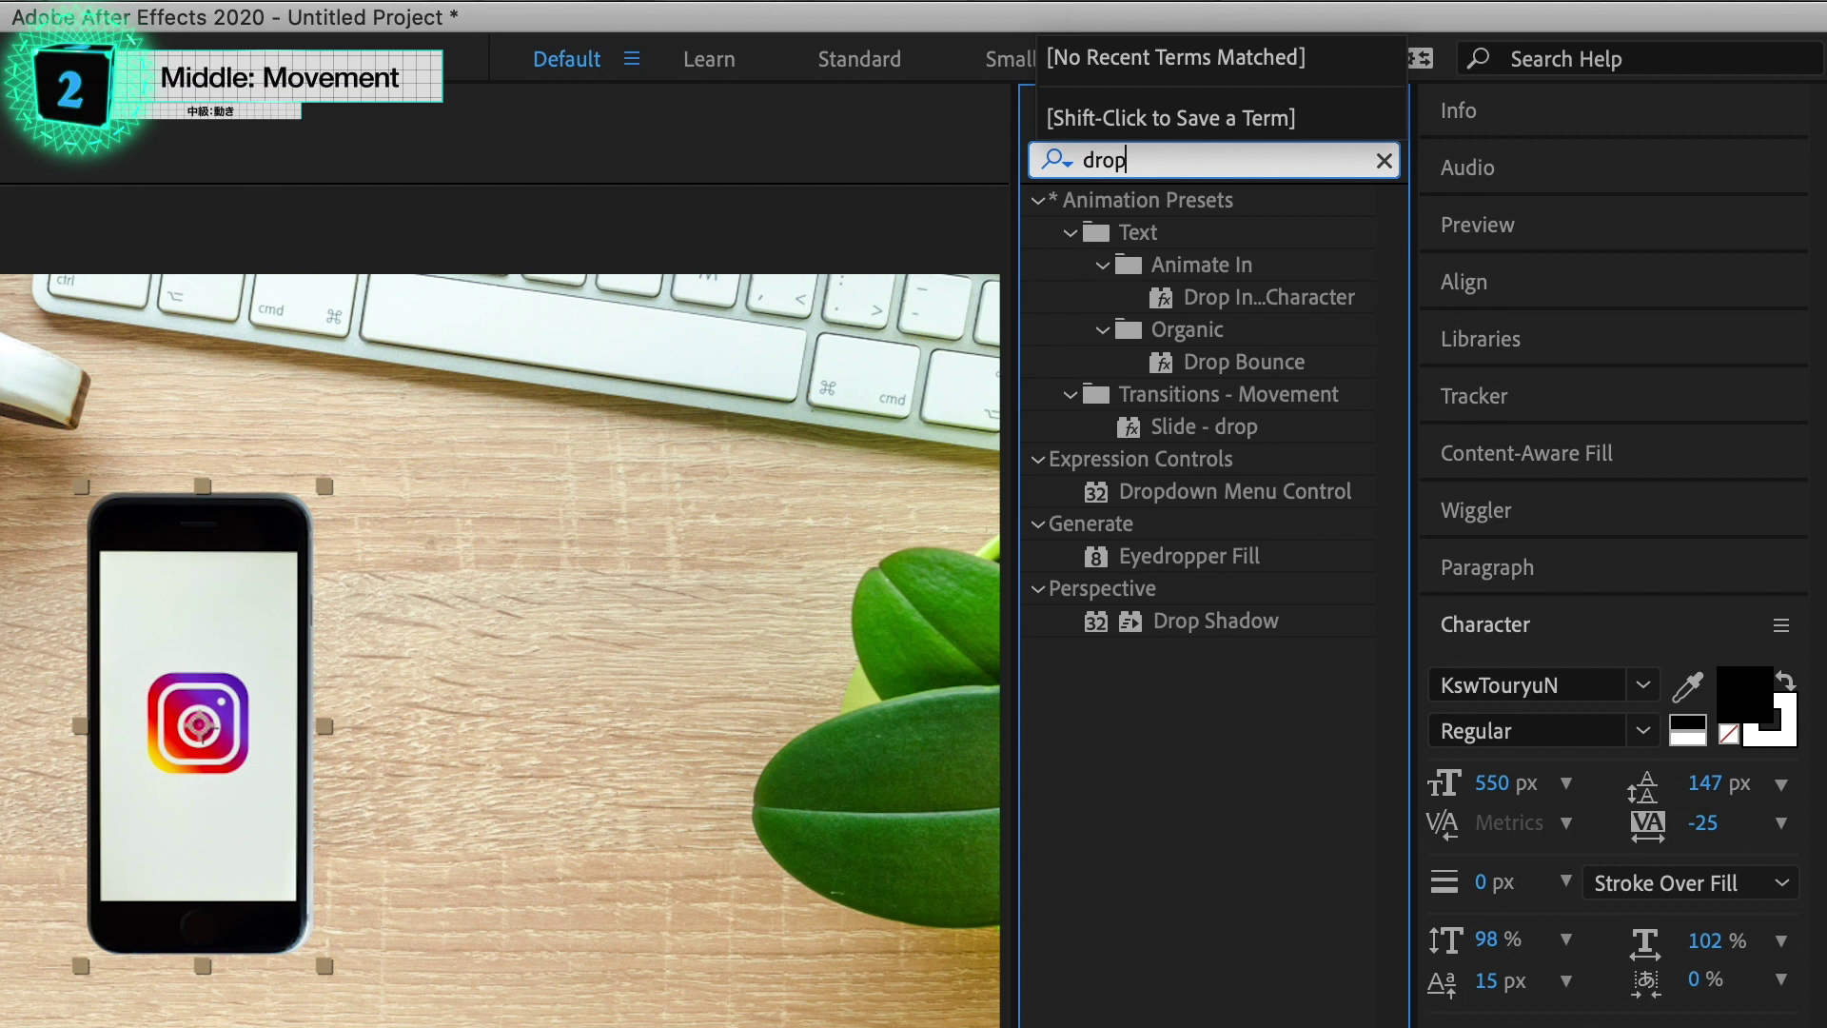
pyautogui.doubleClick(1258, 626)
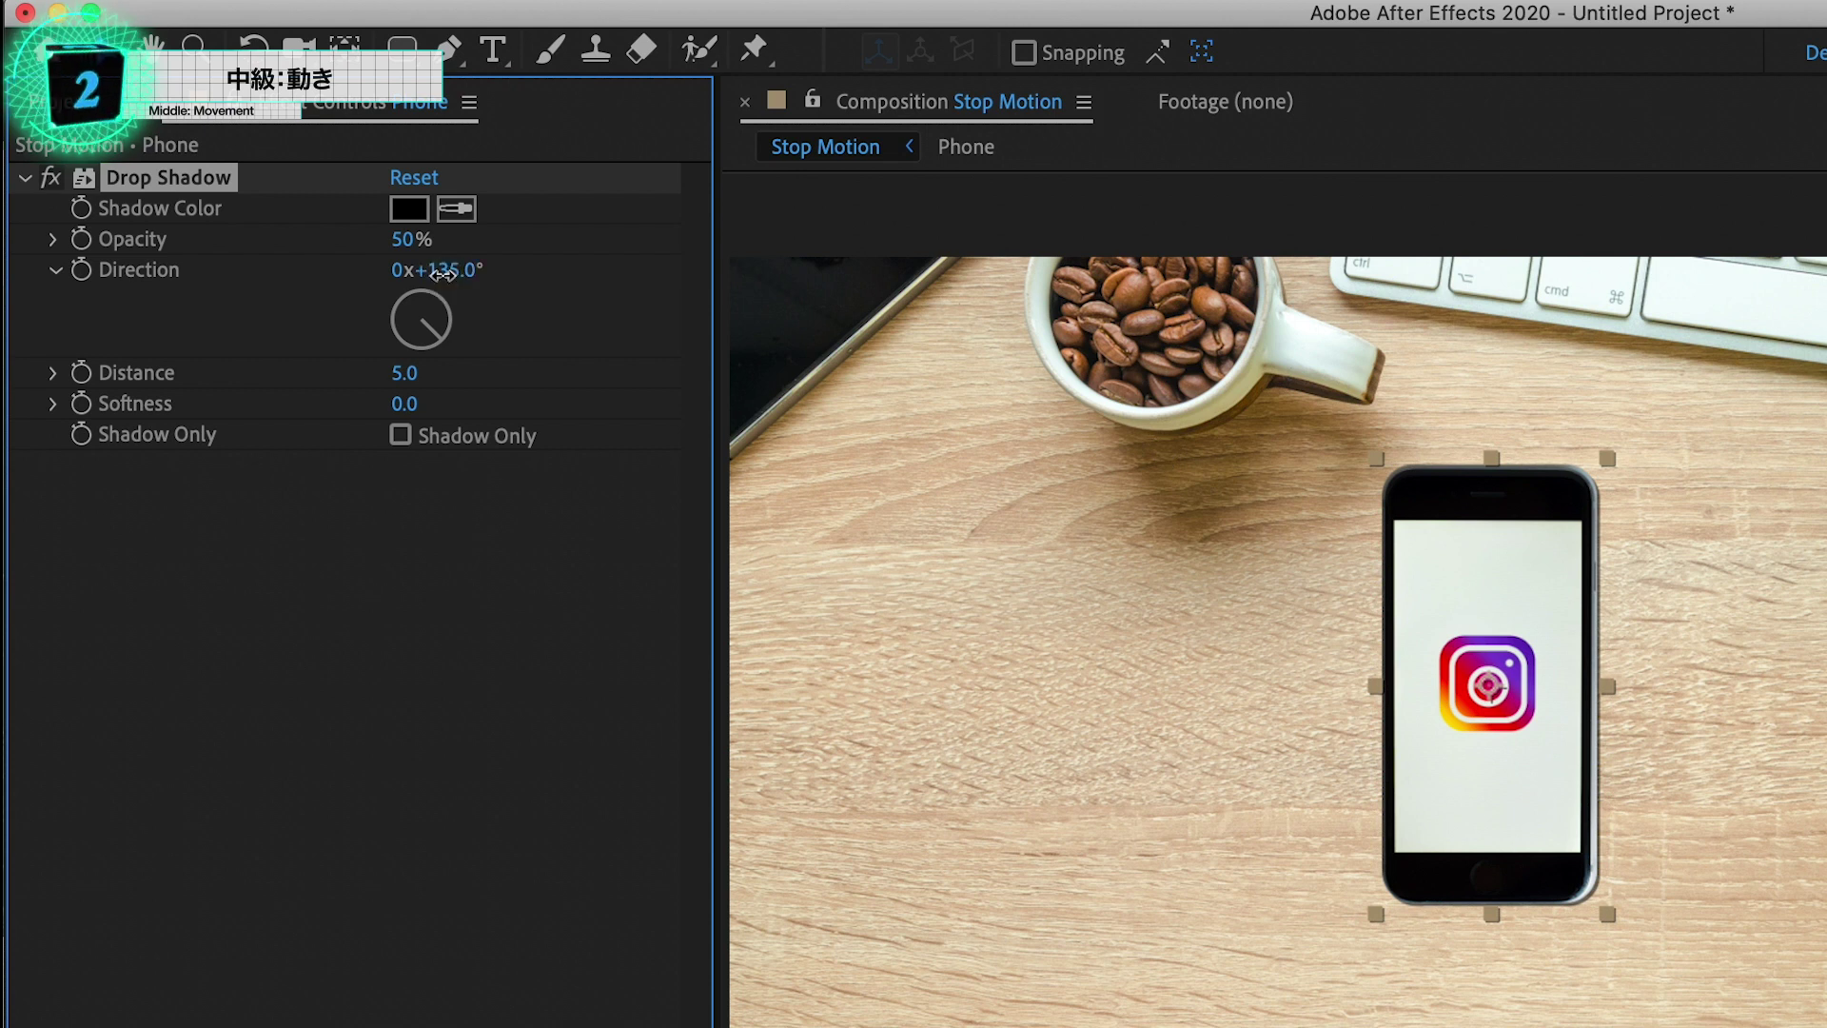
# Step: Set the shadow to 140°, distance 12, softness 45, 78% opacity, with a desk-sampled brown colour
pyautogui.moveTo(438, 269); pyautogui.dragTo(406, 270)
pyautogui.moveTo(410, 372); pyautogui.dragTo(427, 372)
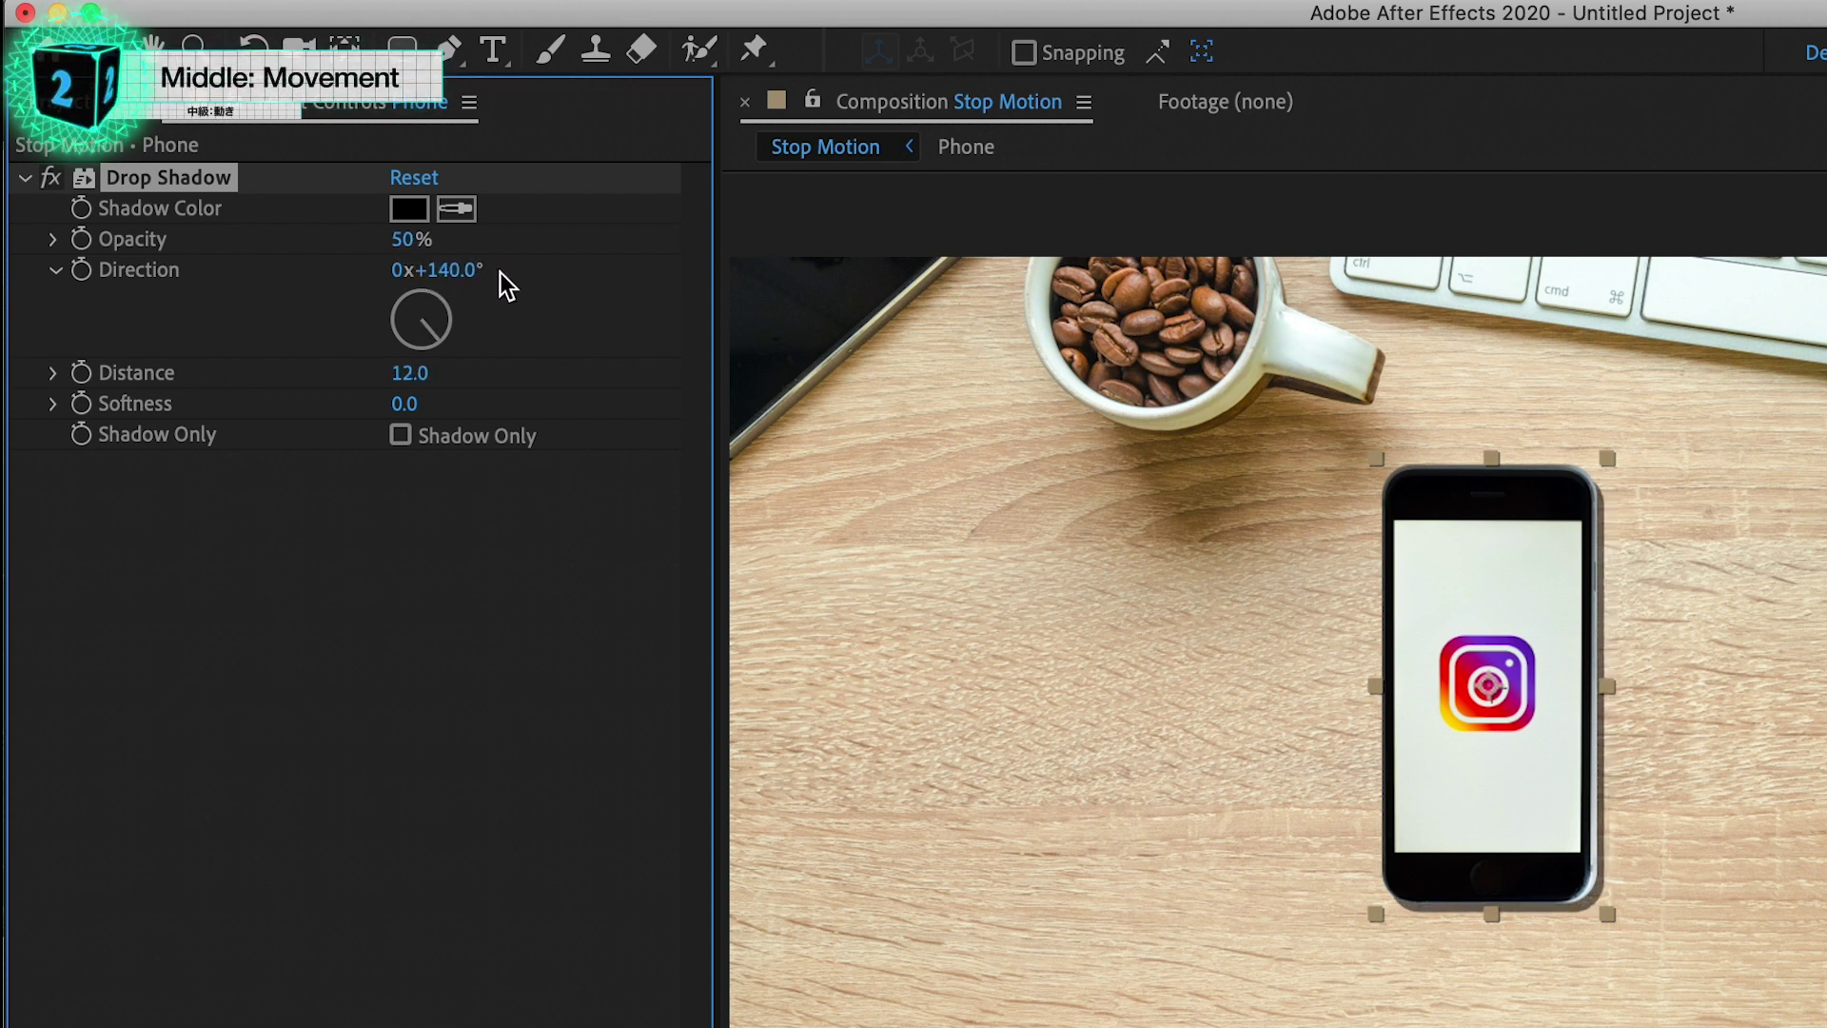
pyautogui.moveTo(407, 411)
pyautogui.mouseDown()
pyautogui.moveTo(482, 403)
pyautogui.moveTo(433, 372)
pyautogui.mouseUp()
pyautogui.moveTo(405, 239); pyautogui.dragTo(426, 251)
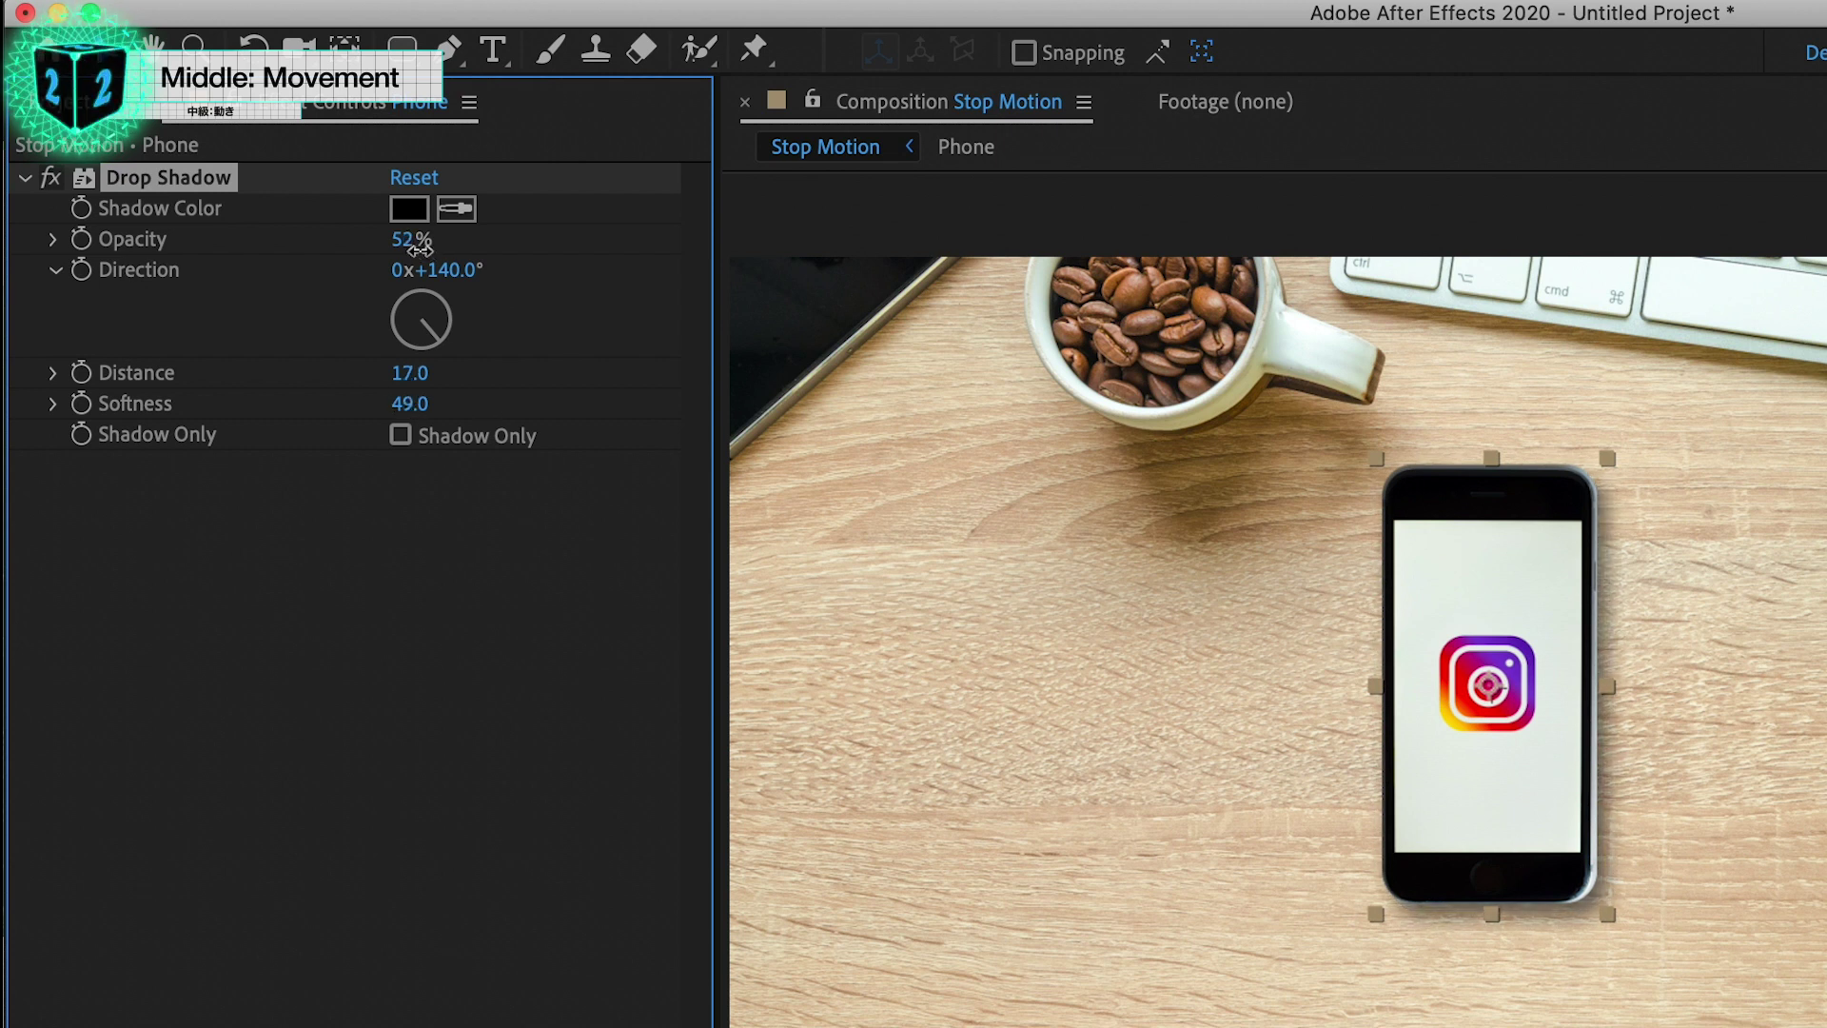
pyautogui.click(409, 208)
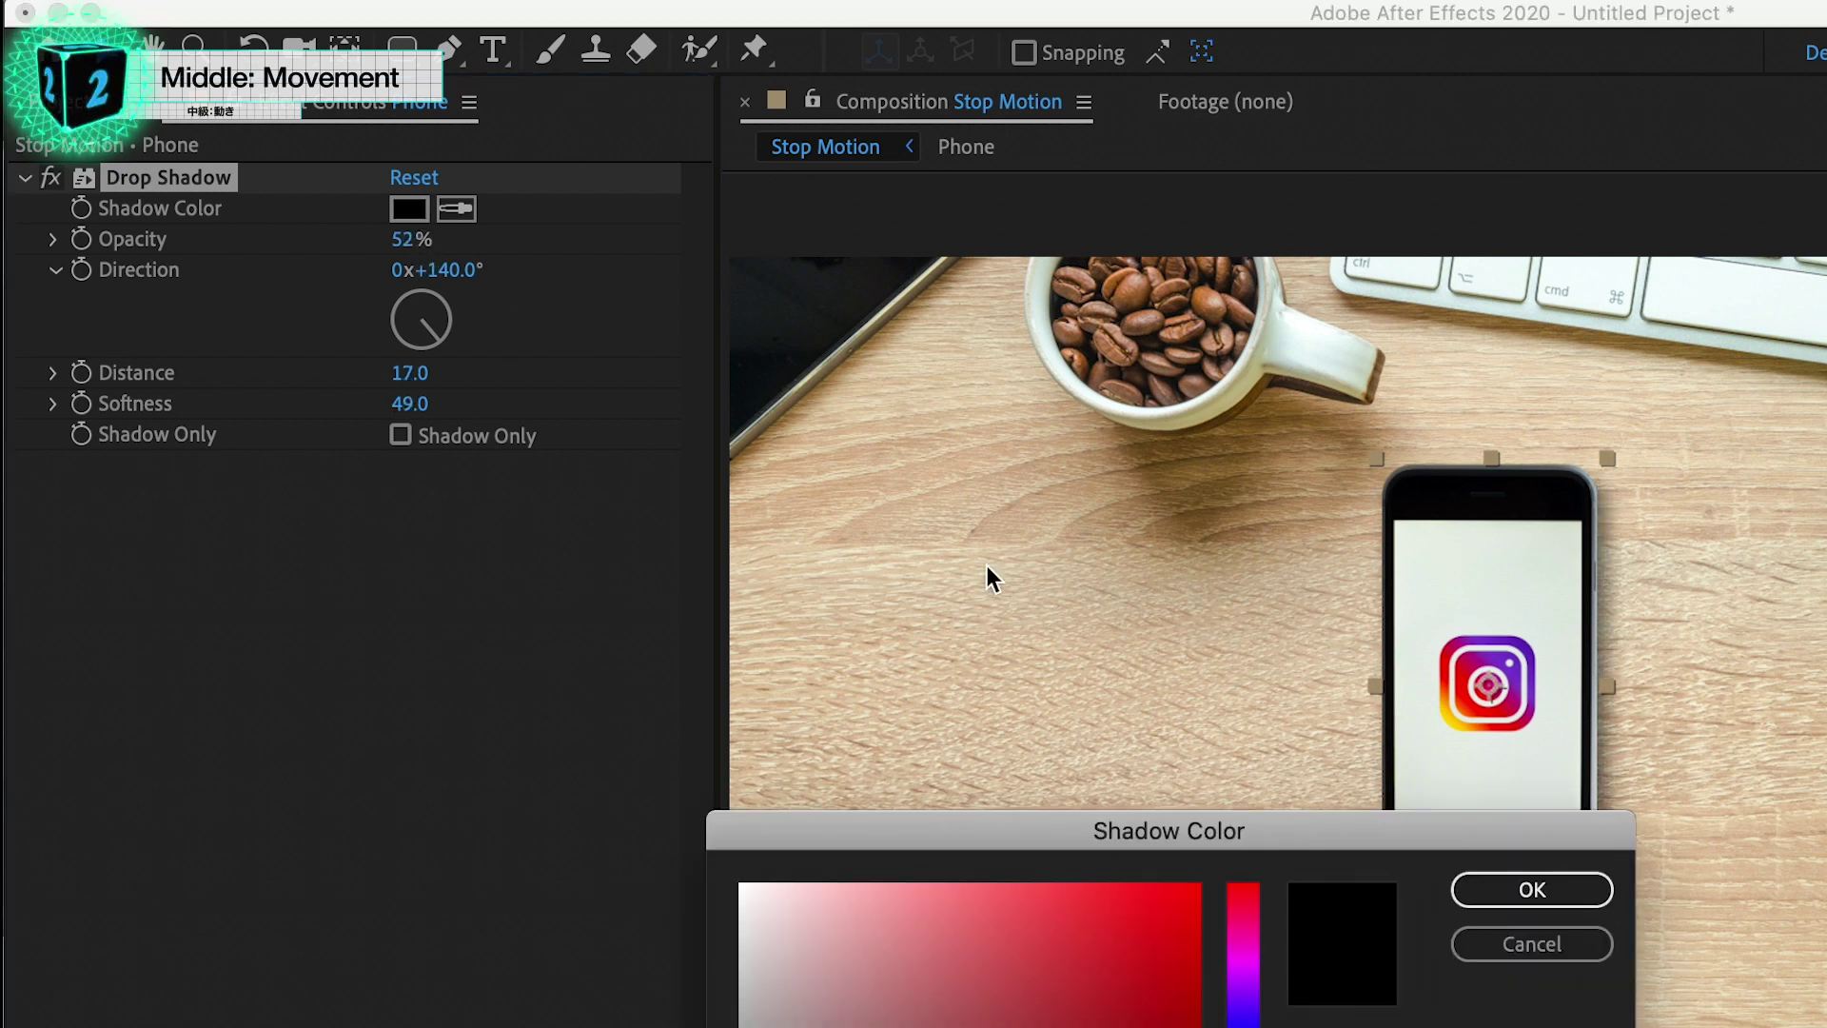
pyautogui.click(1207, 455)
pyautogui.click(1574, 889)
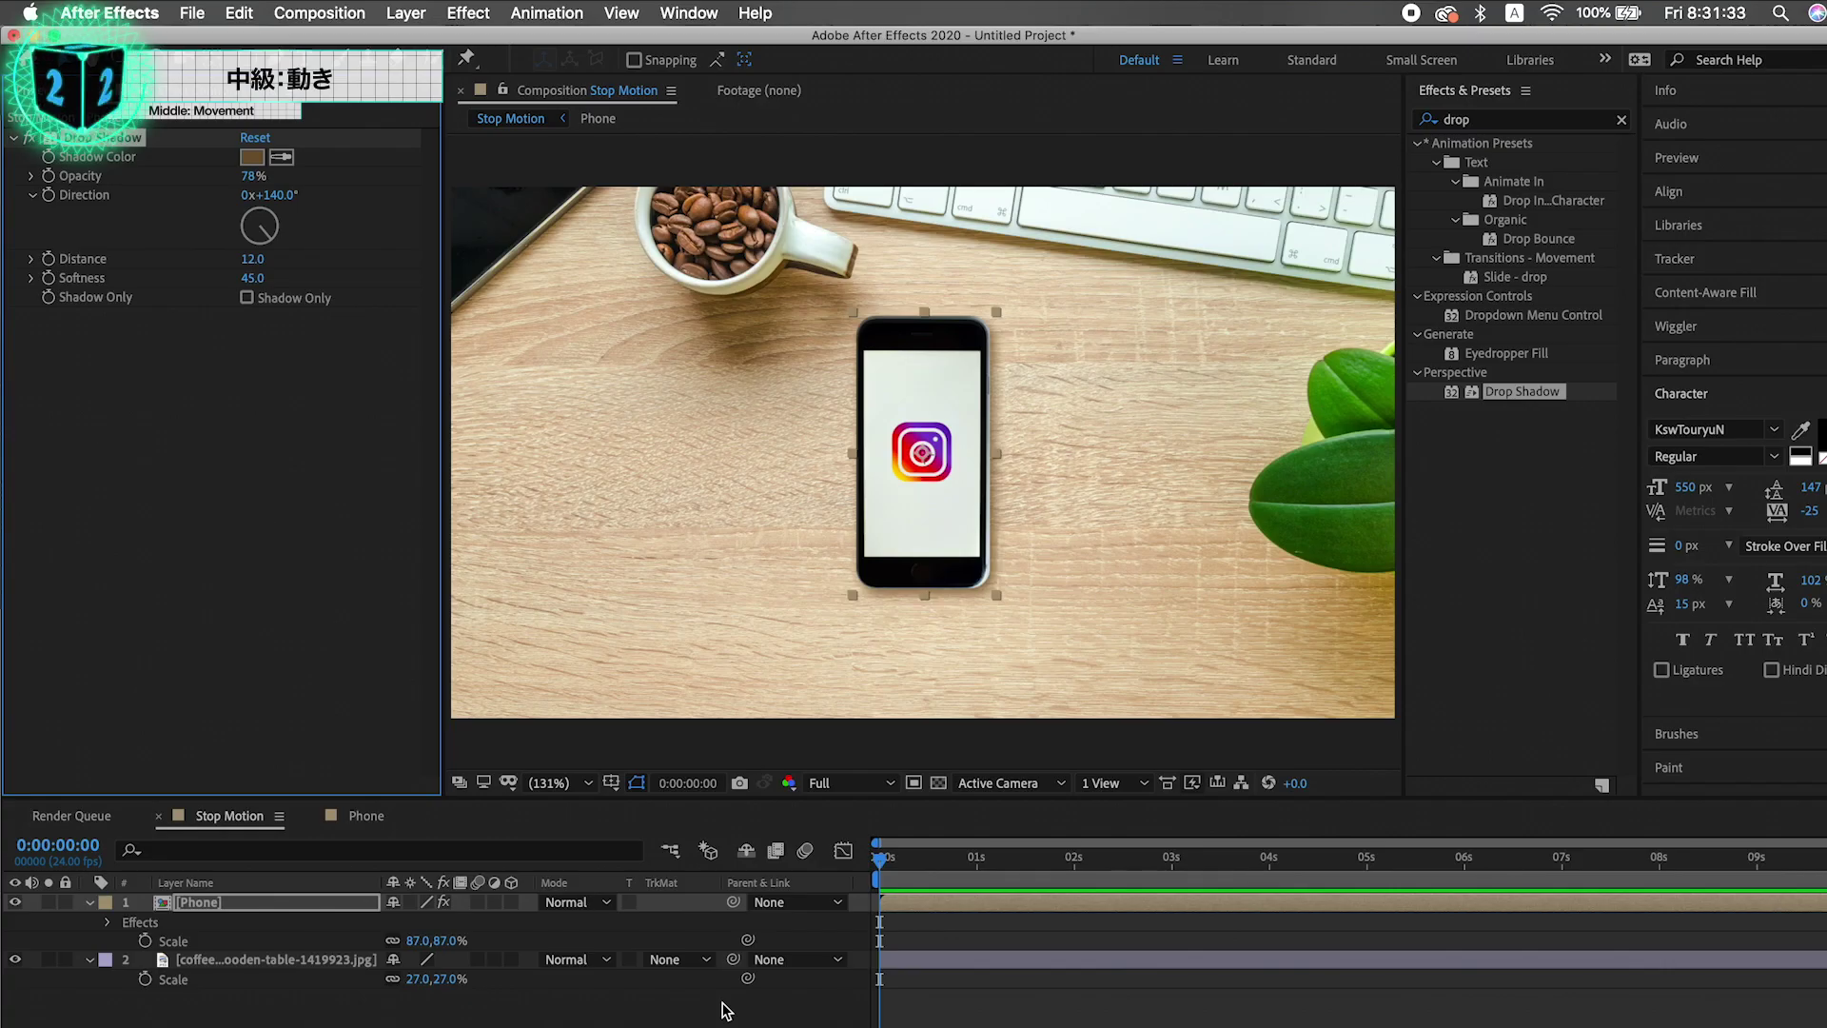
# Step: Keyframe the phone's Position so it starts below the frame and slides up onto the desk
pyautogui.moveTo(894, 856); pyautogui.dragTo(1050, 876)
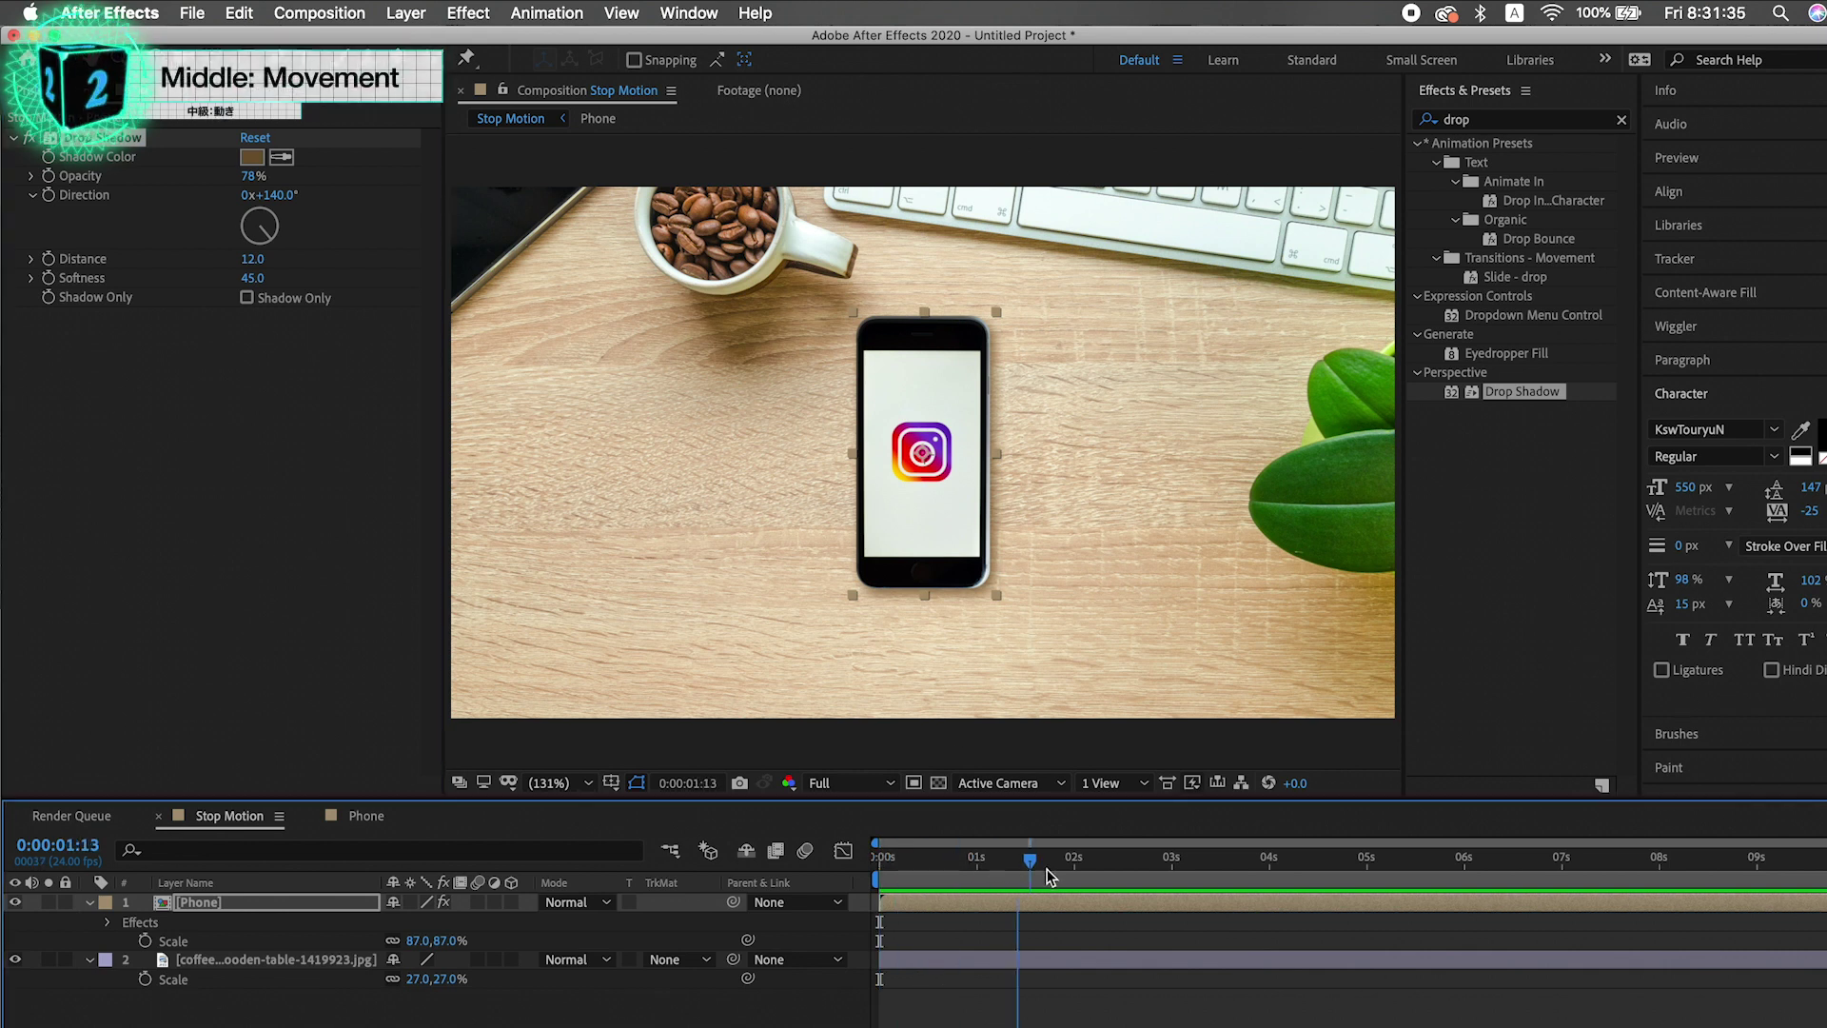
pyautogui.press('p')
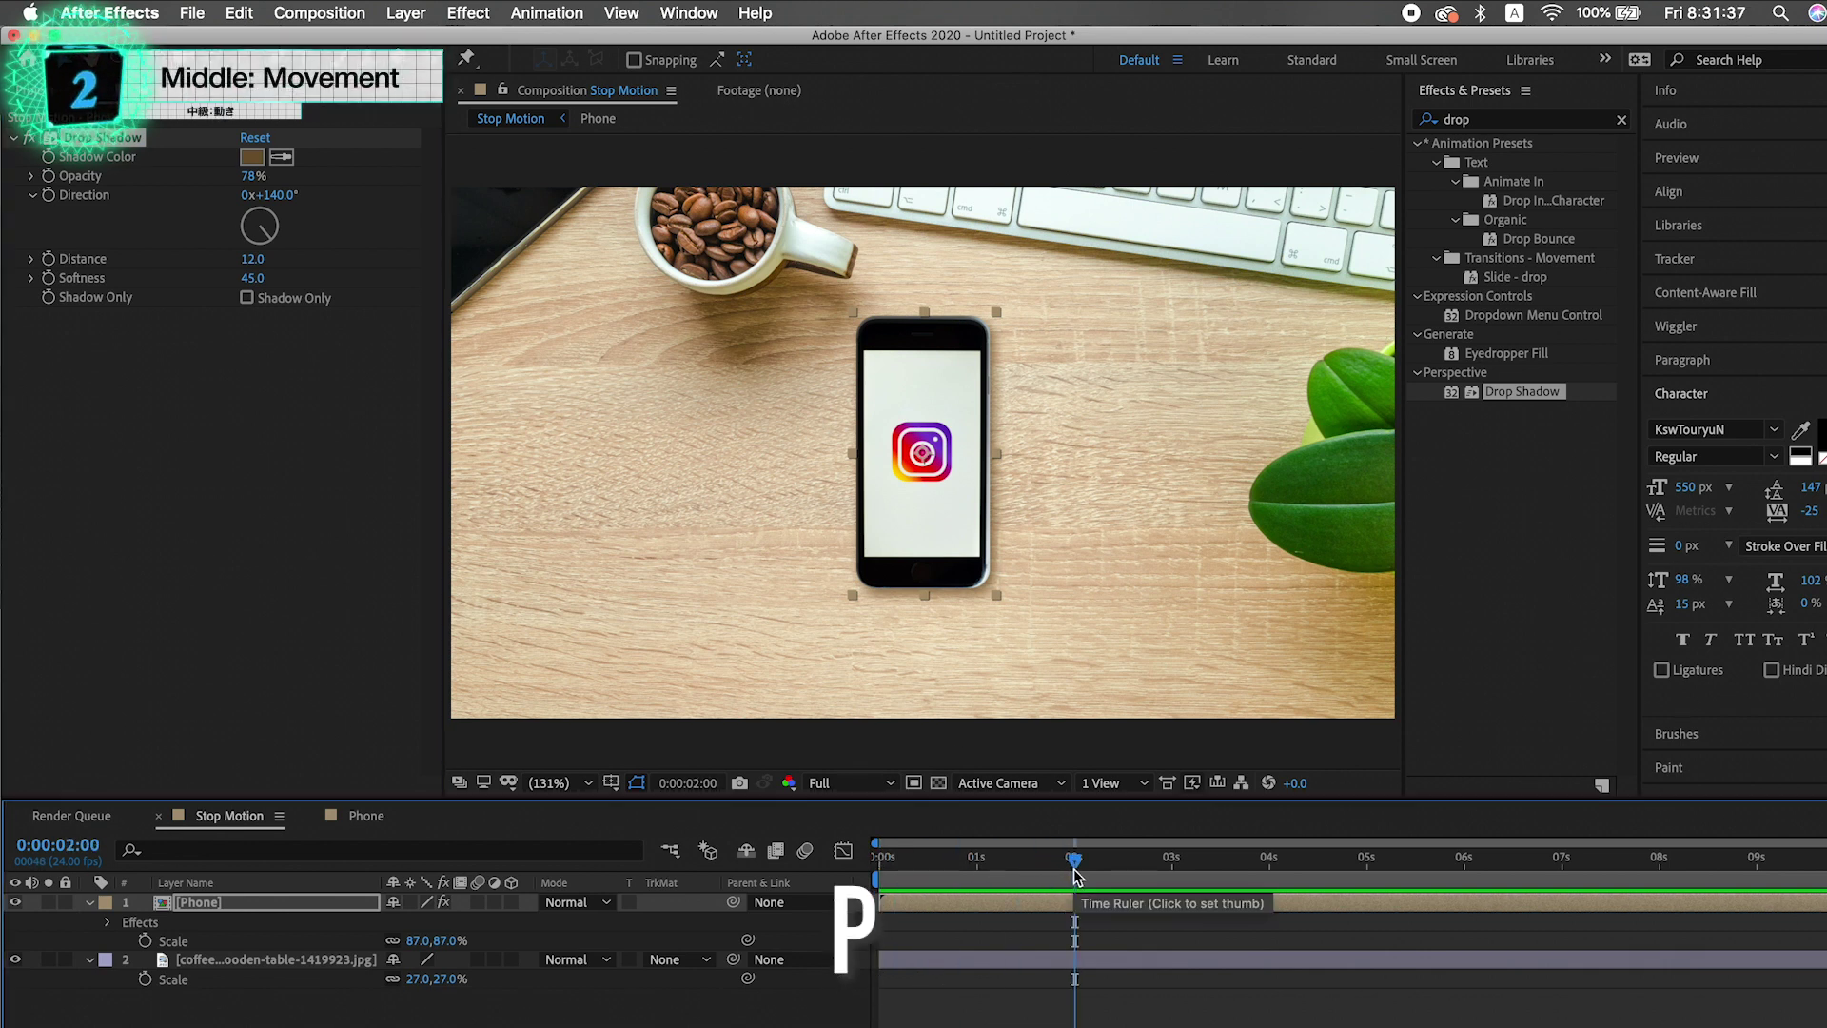
pyautogui.click(146, 921)
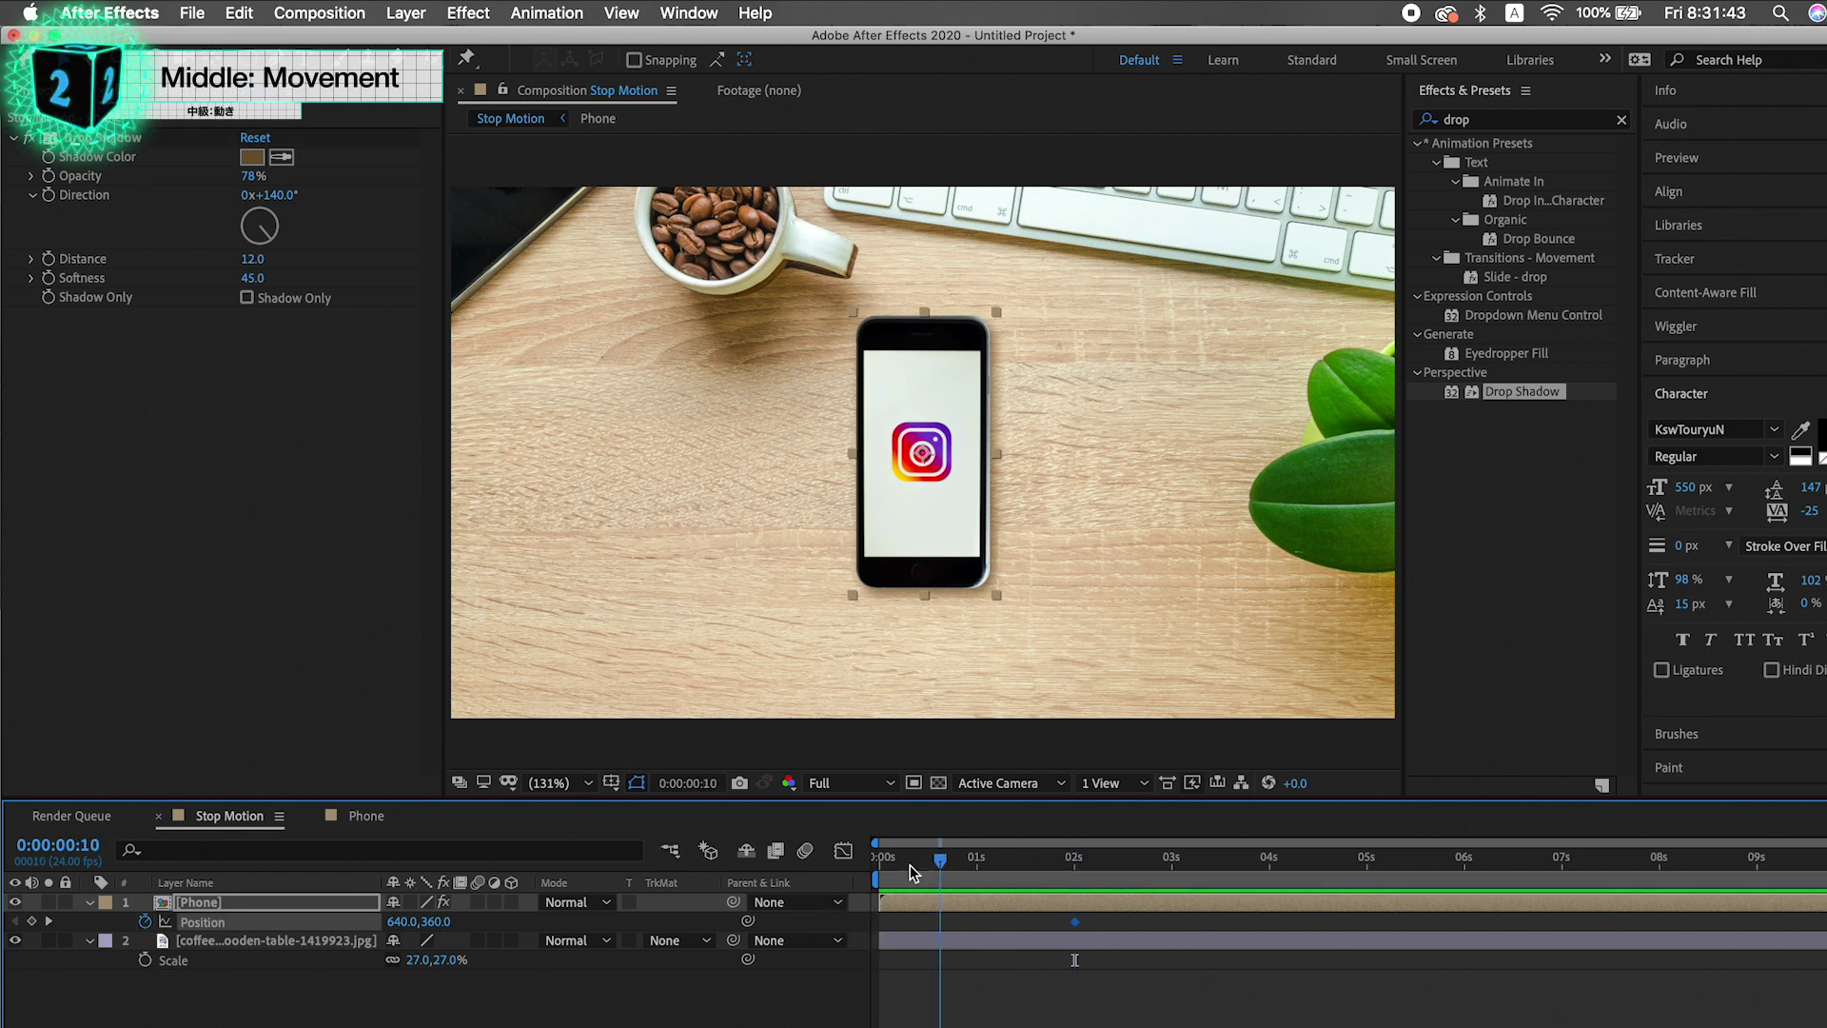
pyautogui.moveTo(435, 921); pyautogui.dragTo(1043, 958)
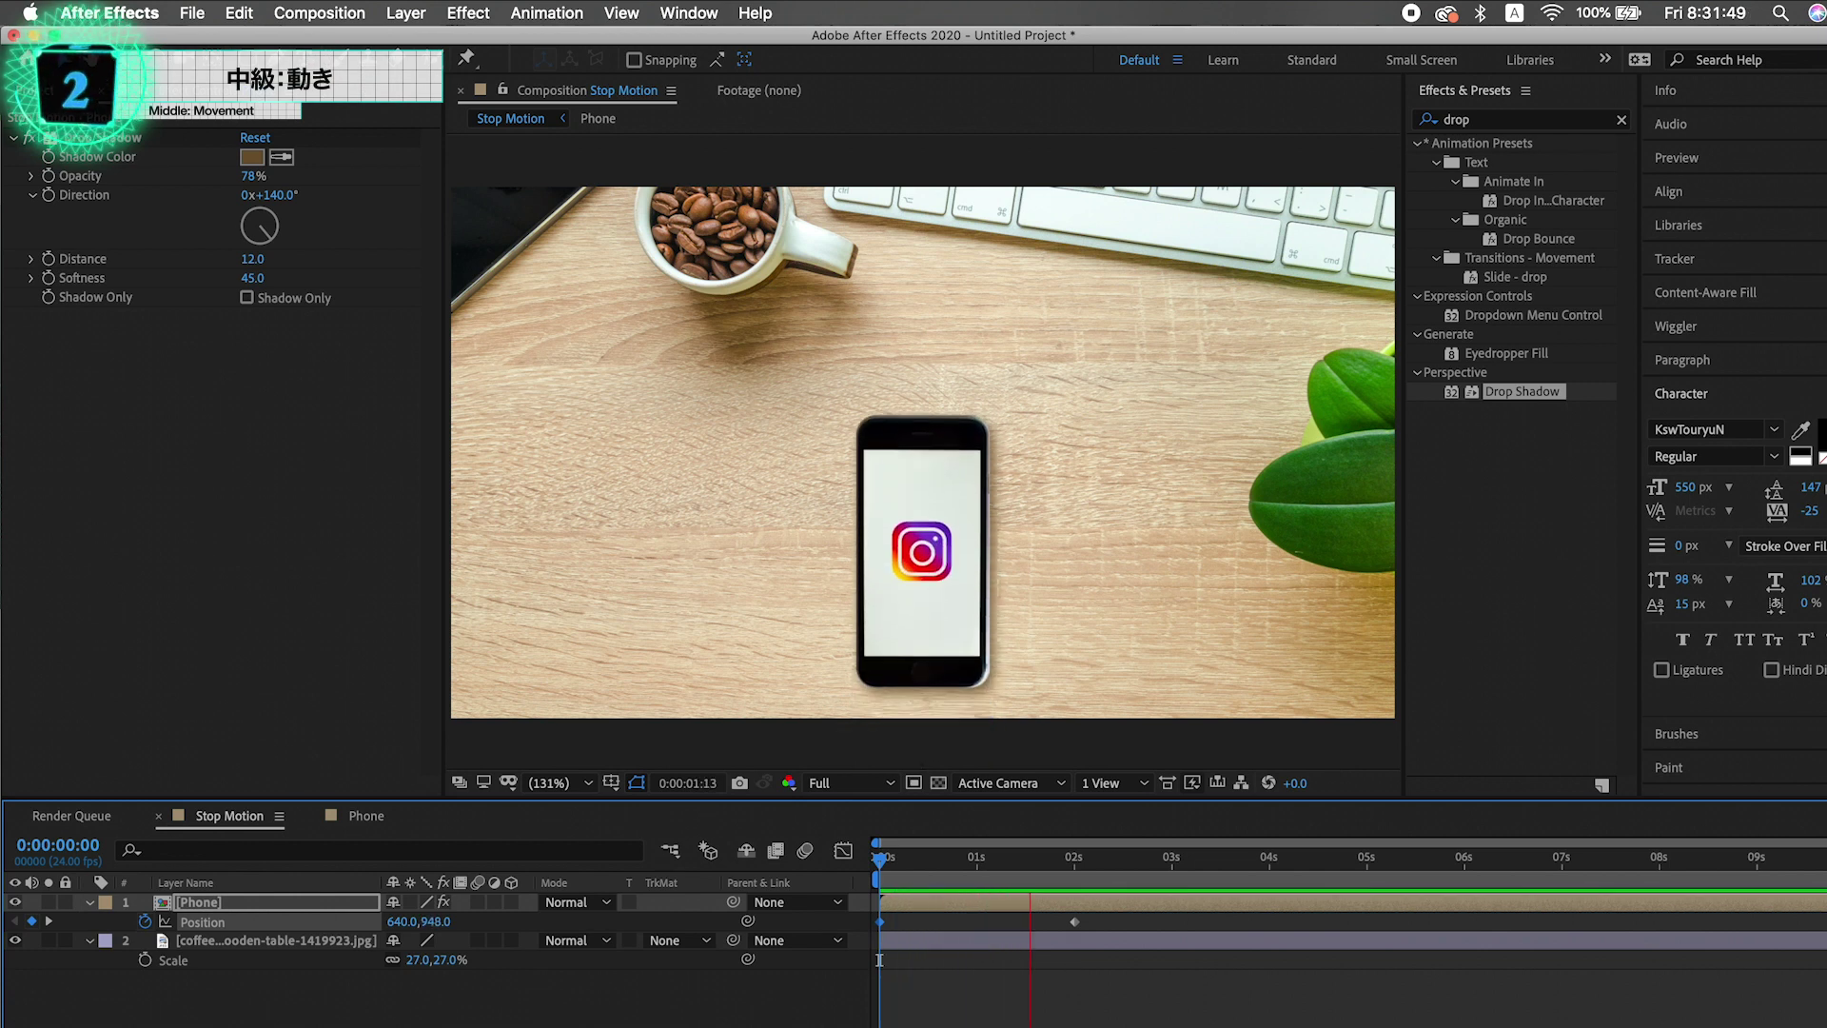
# Step: Preview the phone sliding up into frame from the first frame
pyautogui.press('space')
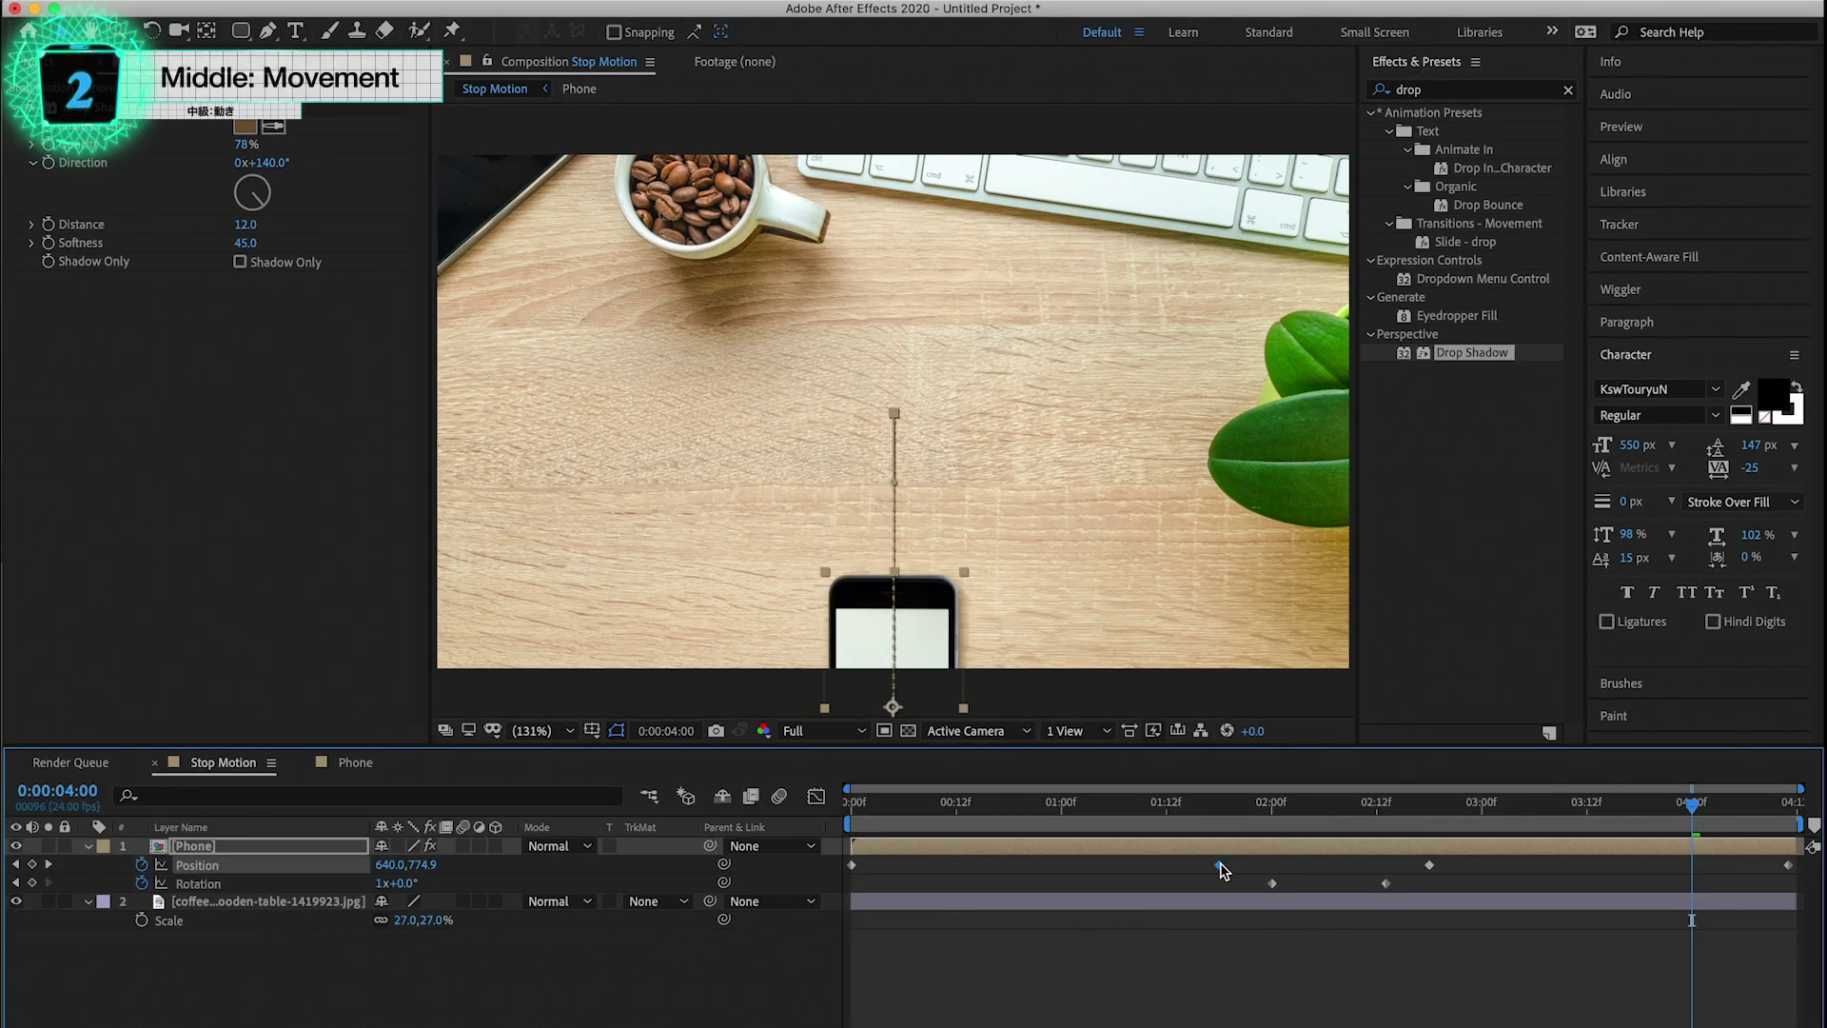
pyautogui.moveTo(1222, 868)
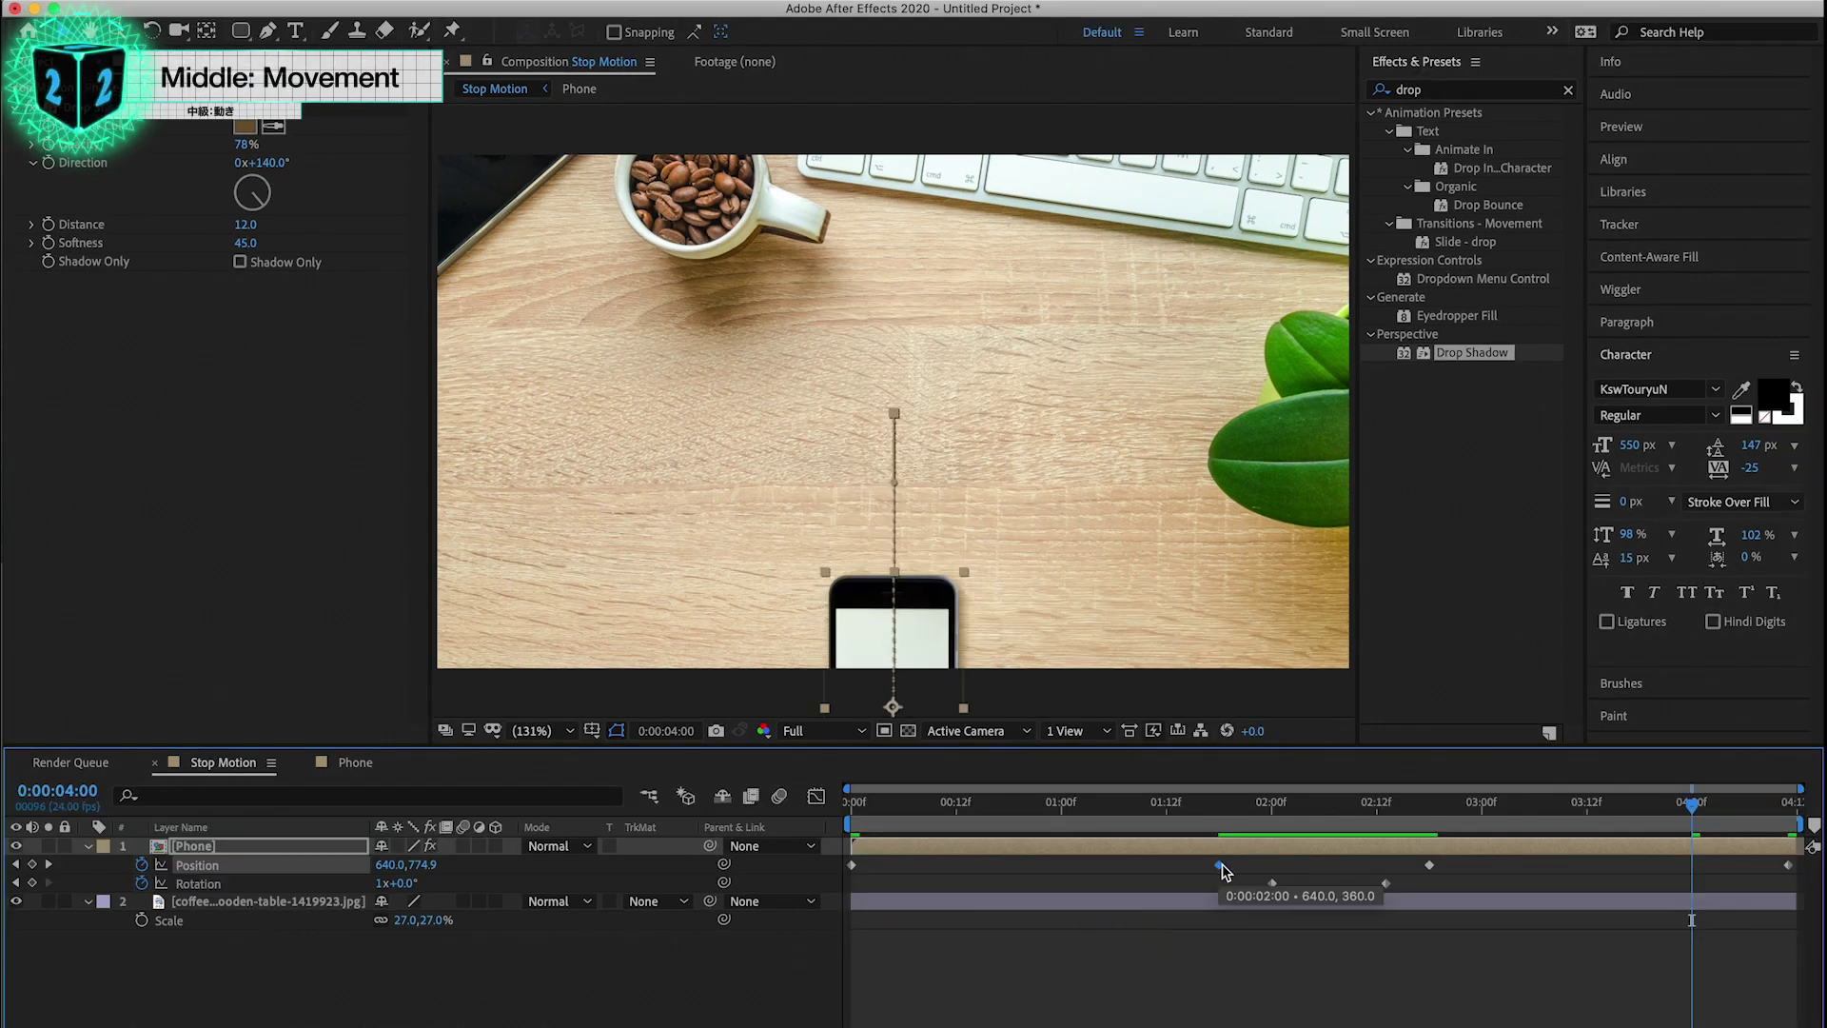
pyautogui.moveTo(1196, 814); pyautogui.dragTo(663, 799)
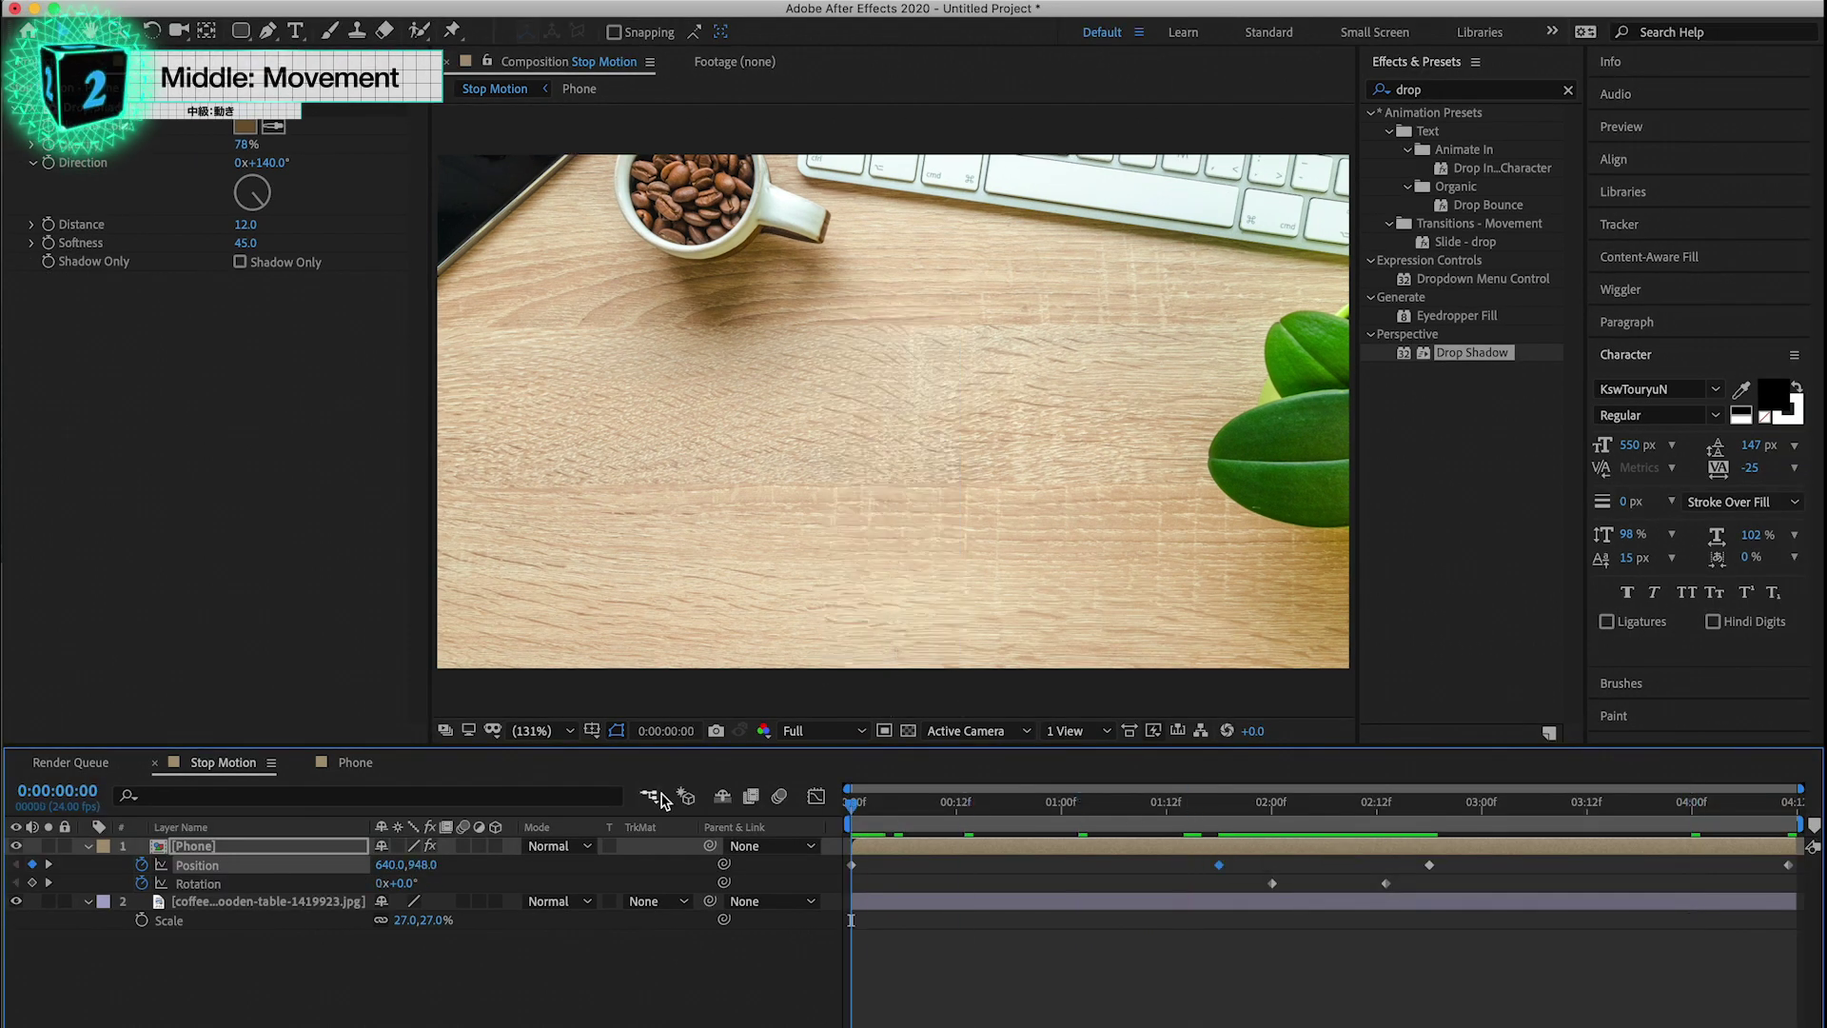
pyautogui.press('space')
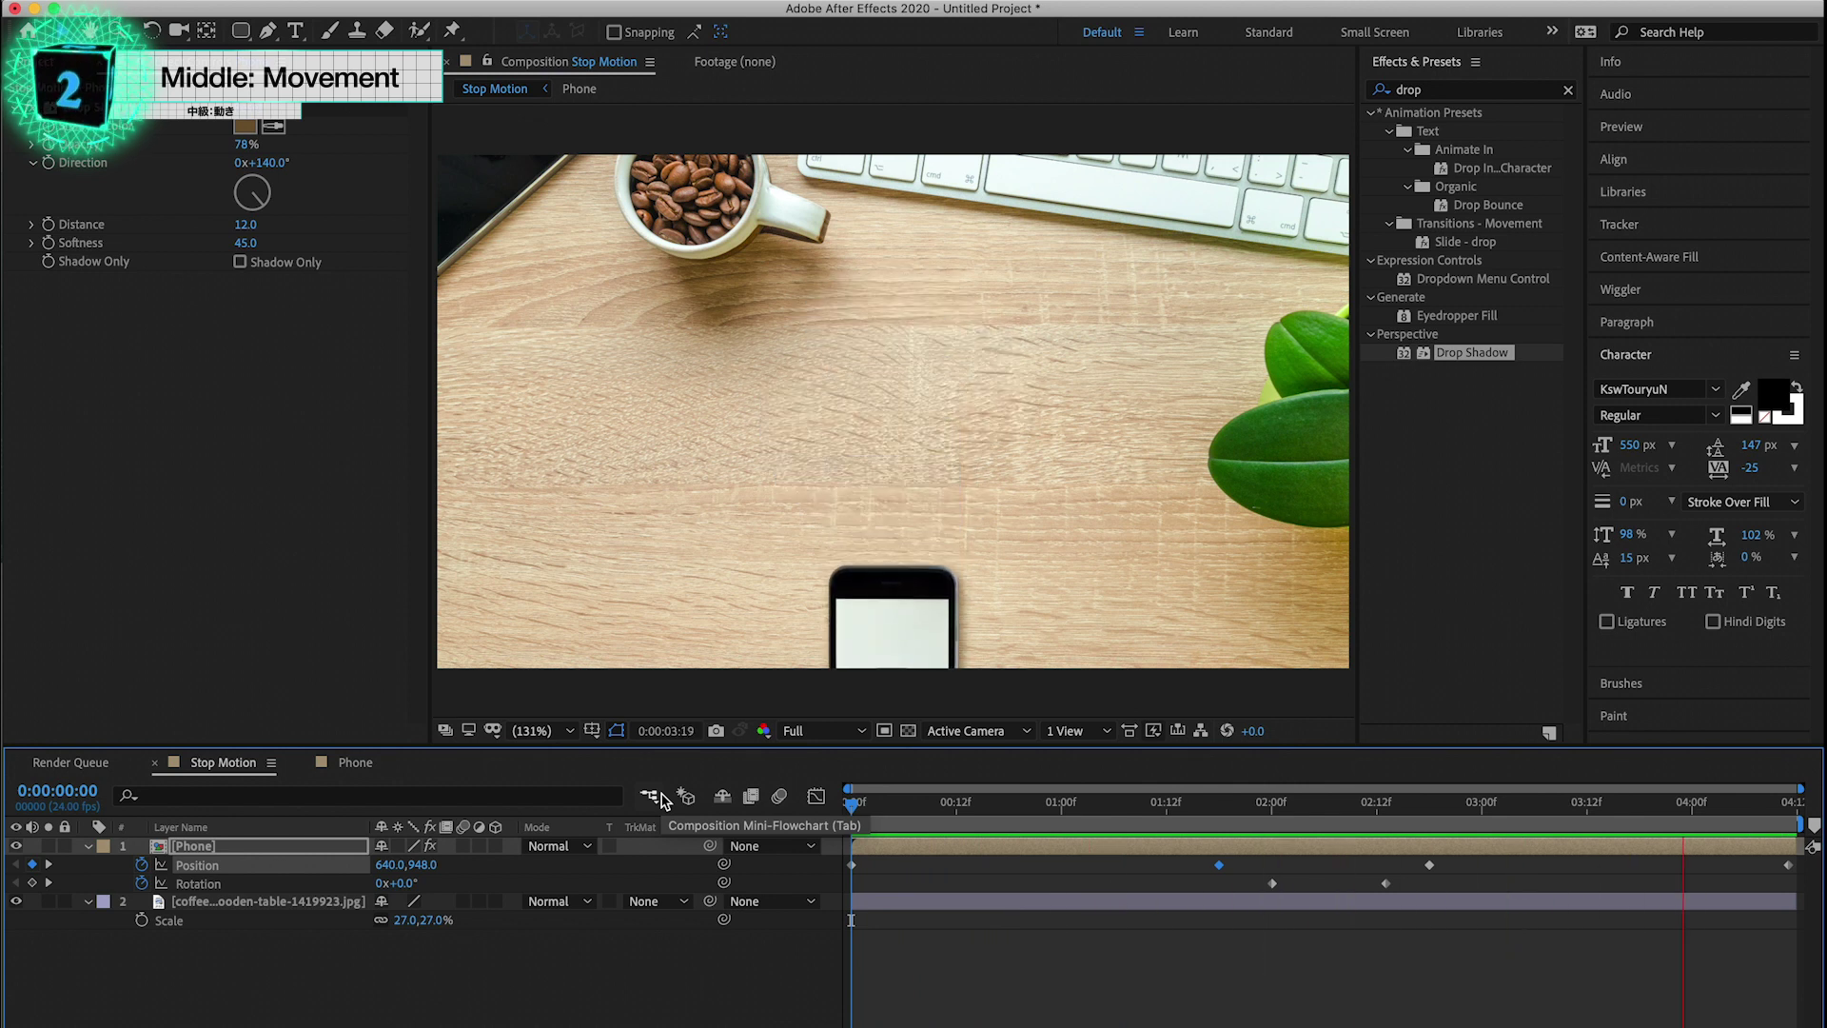
pyautogui.click(1167, 802)
pyautogui.click(1274, 884)
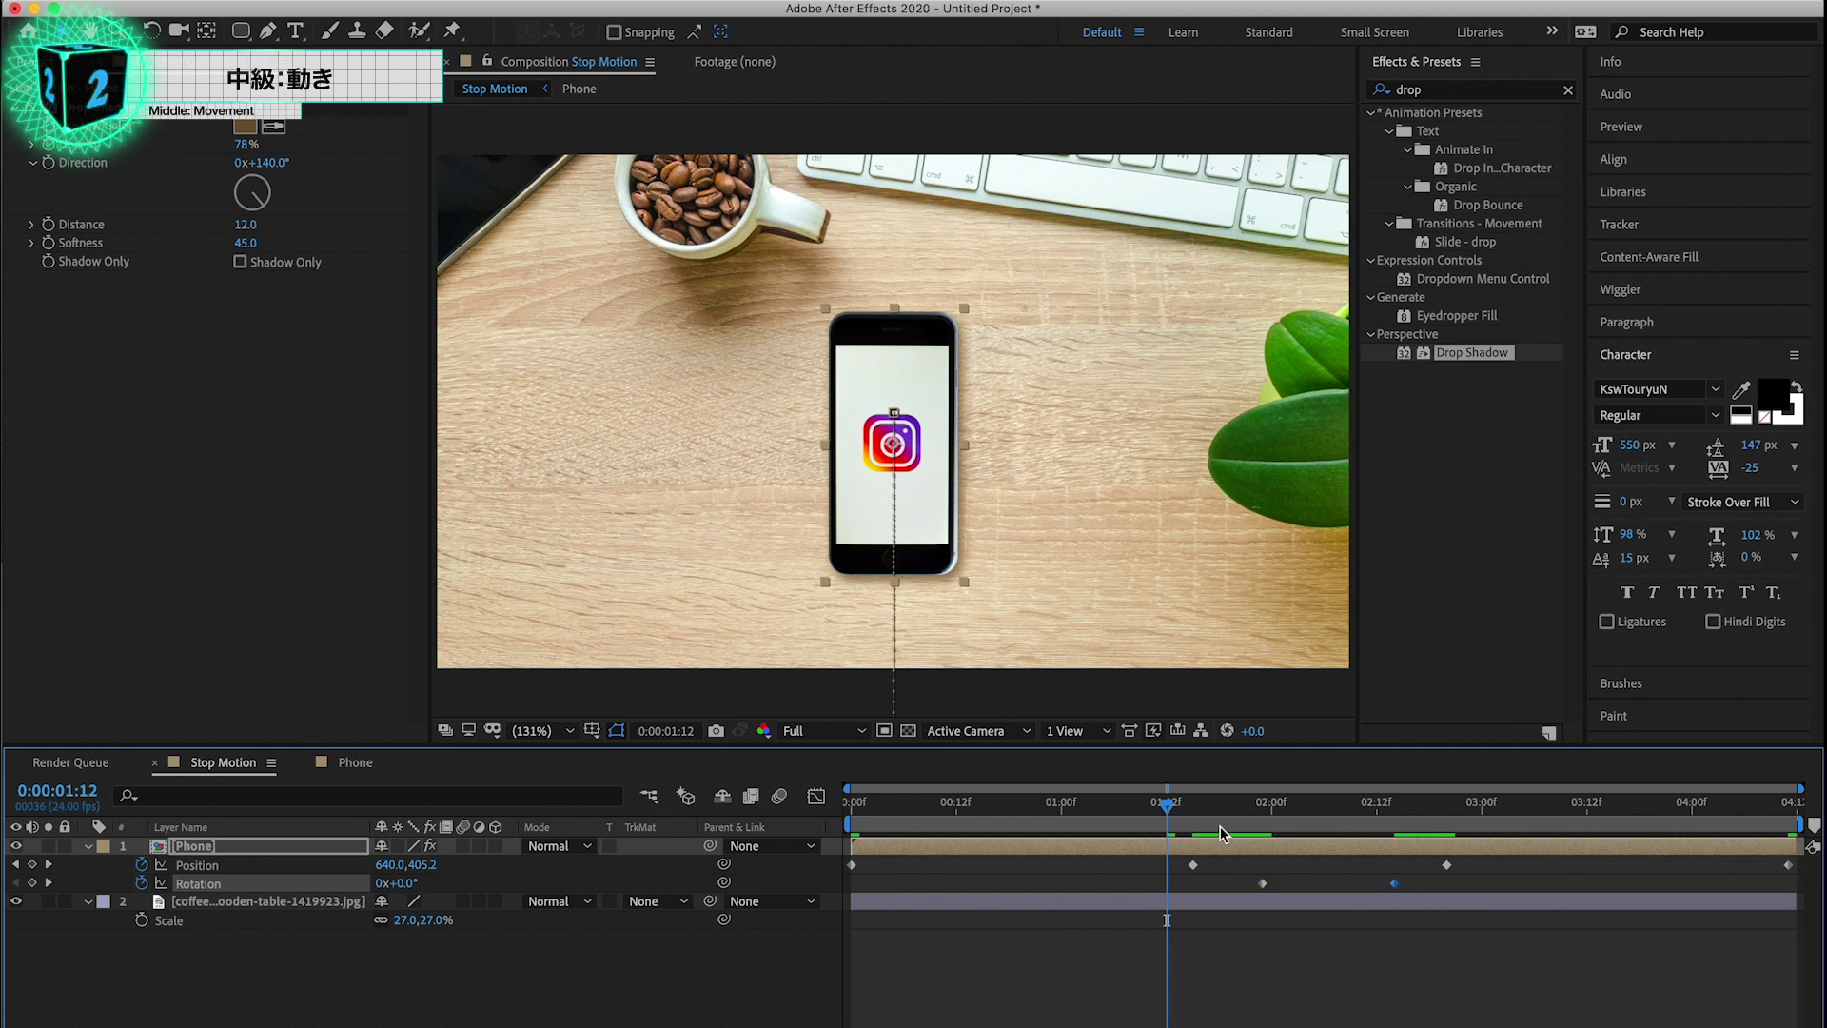
pyautogui.press('Home')
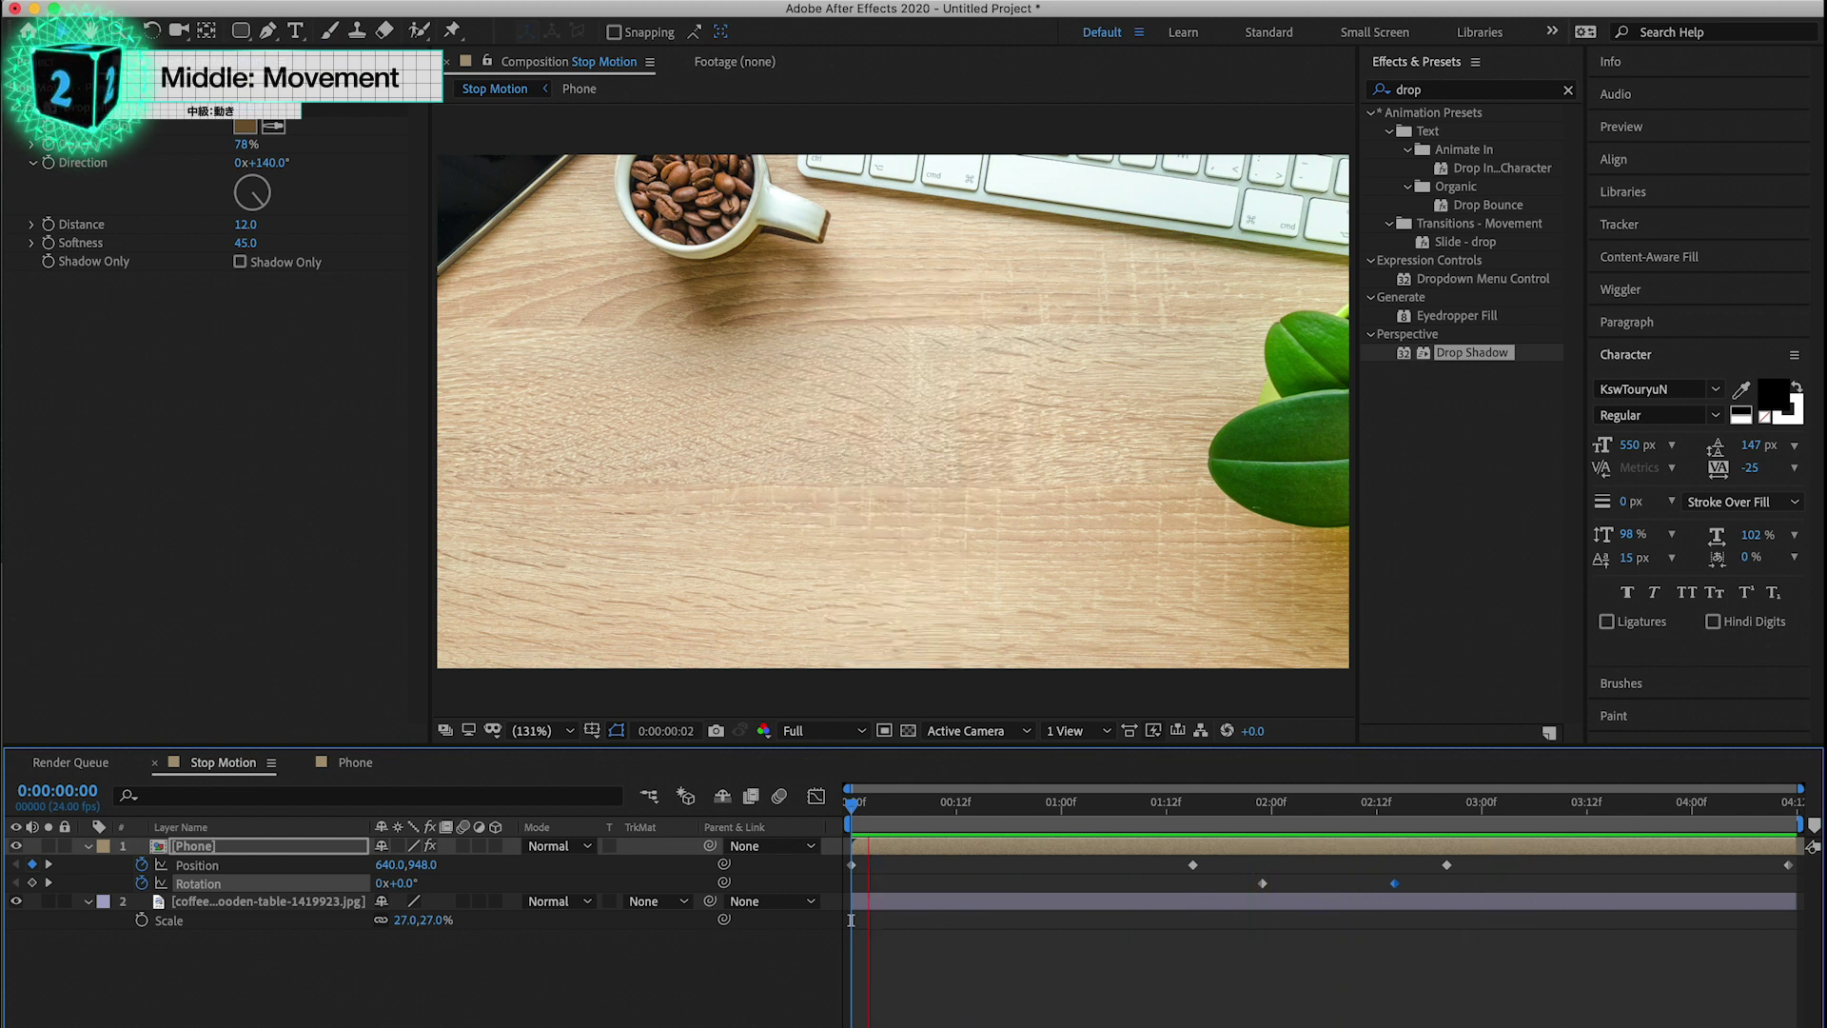
pyautogui.press('space')
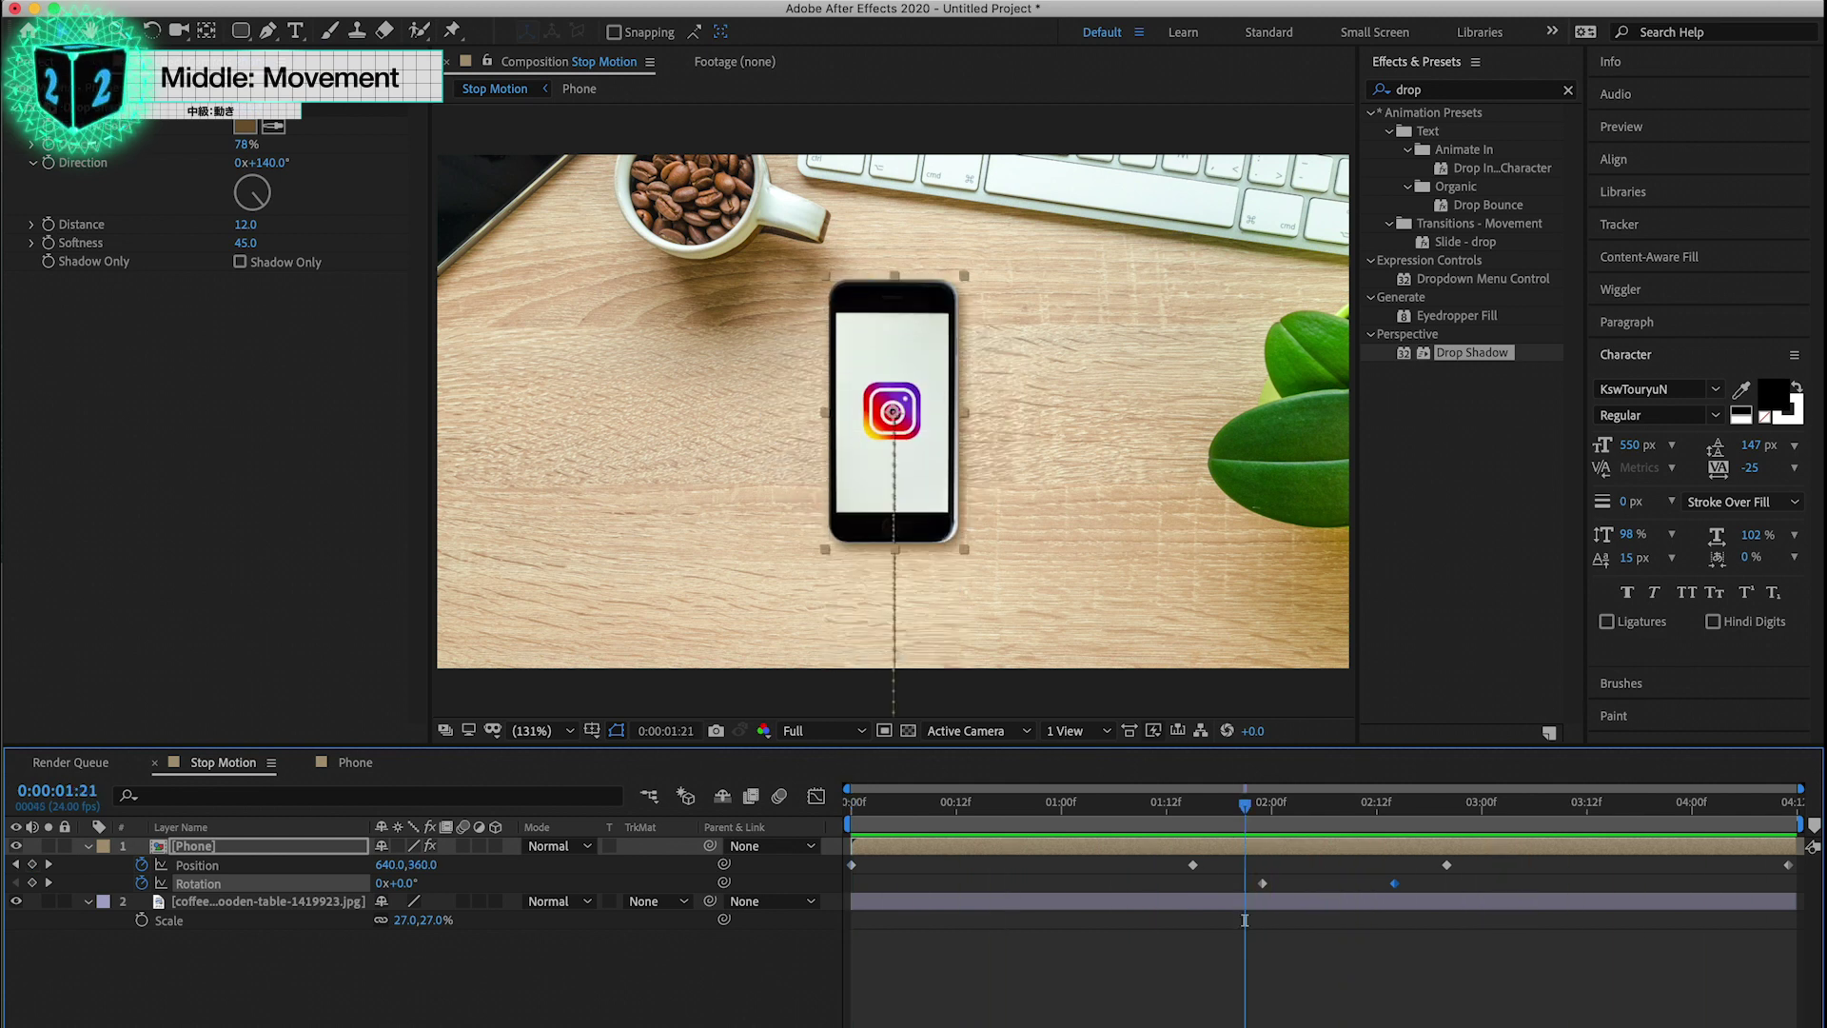
# Step: Change the Stop Motion composition frame rate to 12 fps and preview it
pyautogui.hotkey('ctrl', 'k')
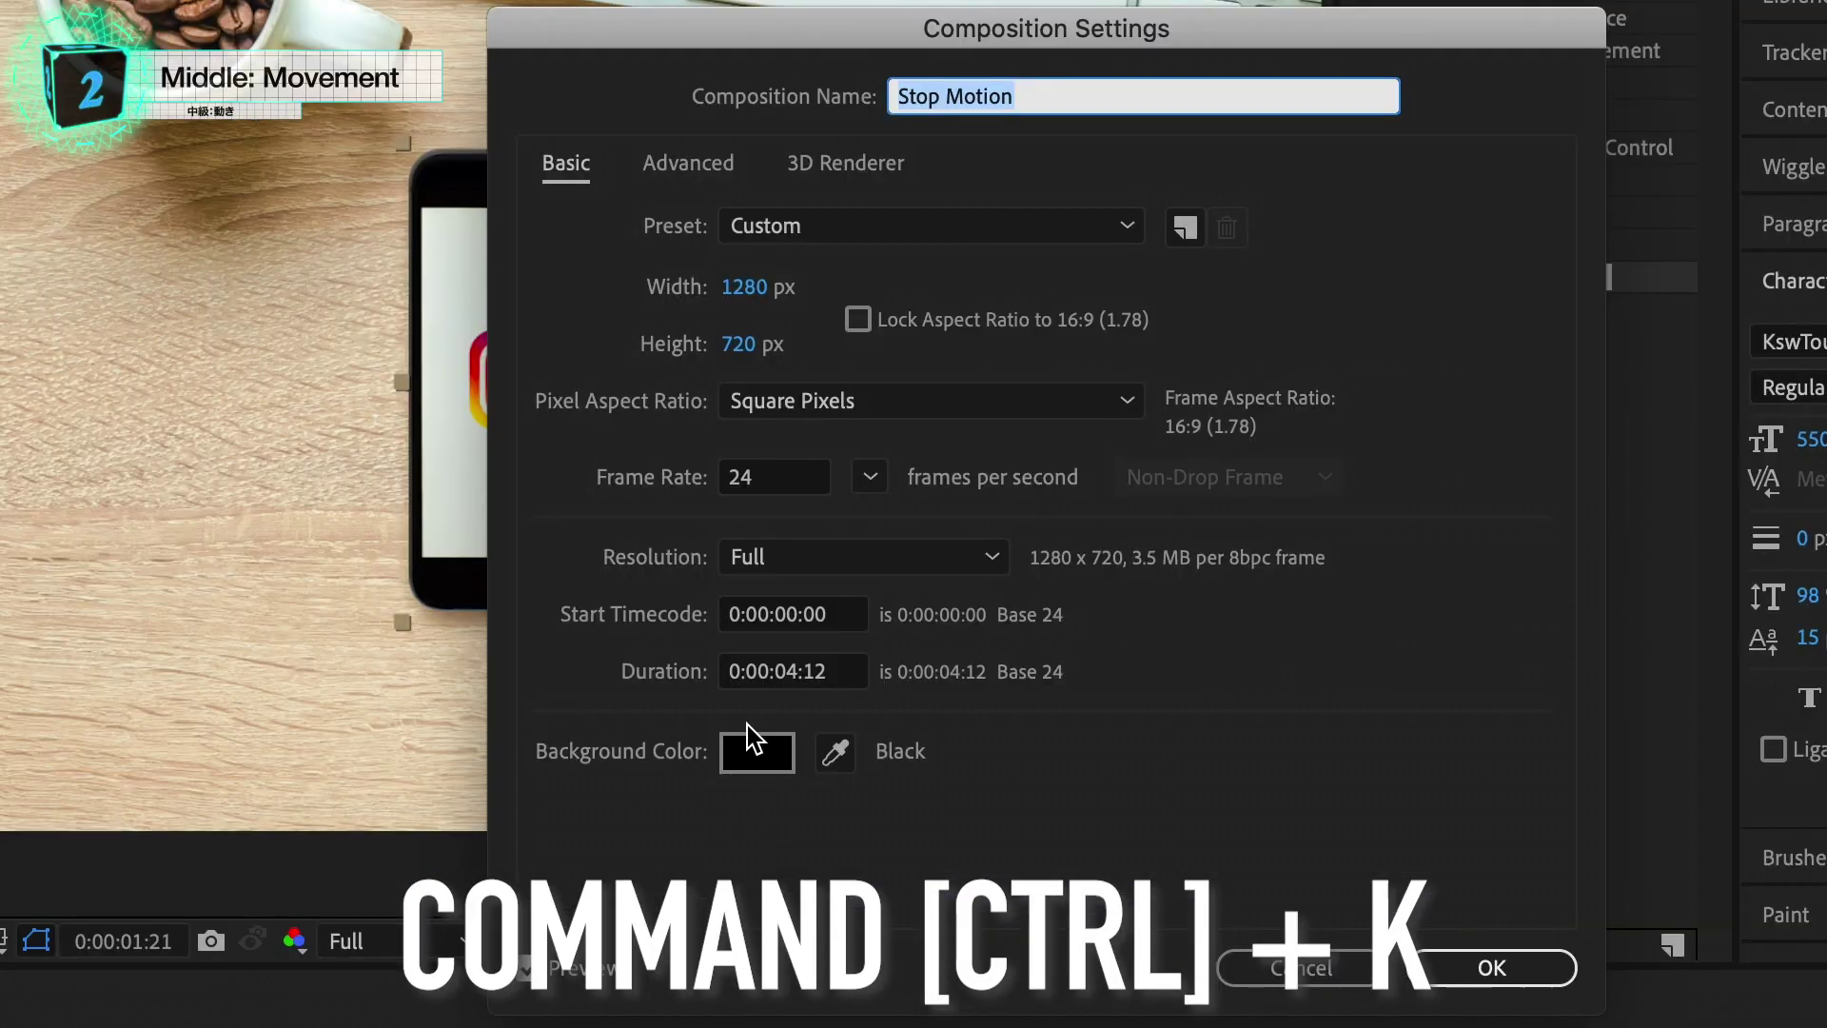
pyautogui.click(1020, 466)
pyautogui.write('12')
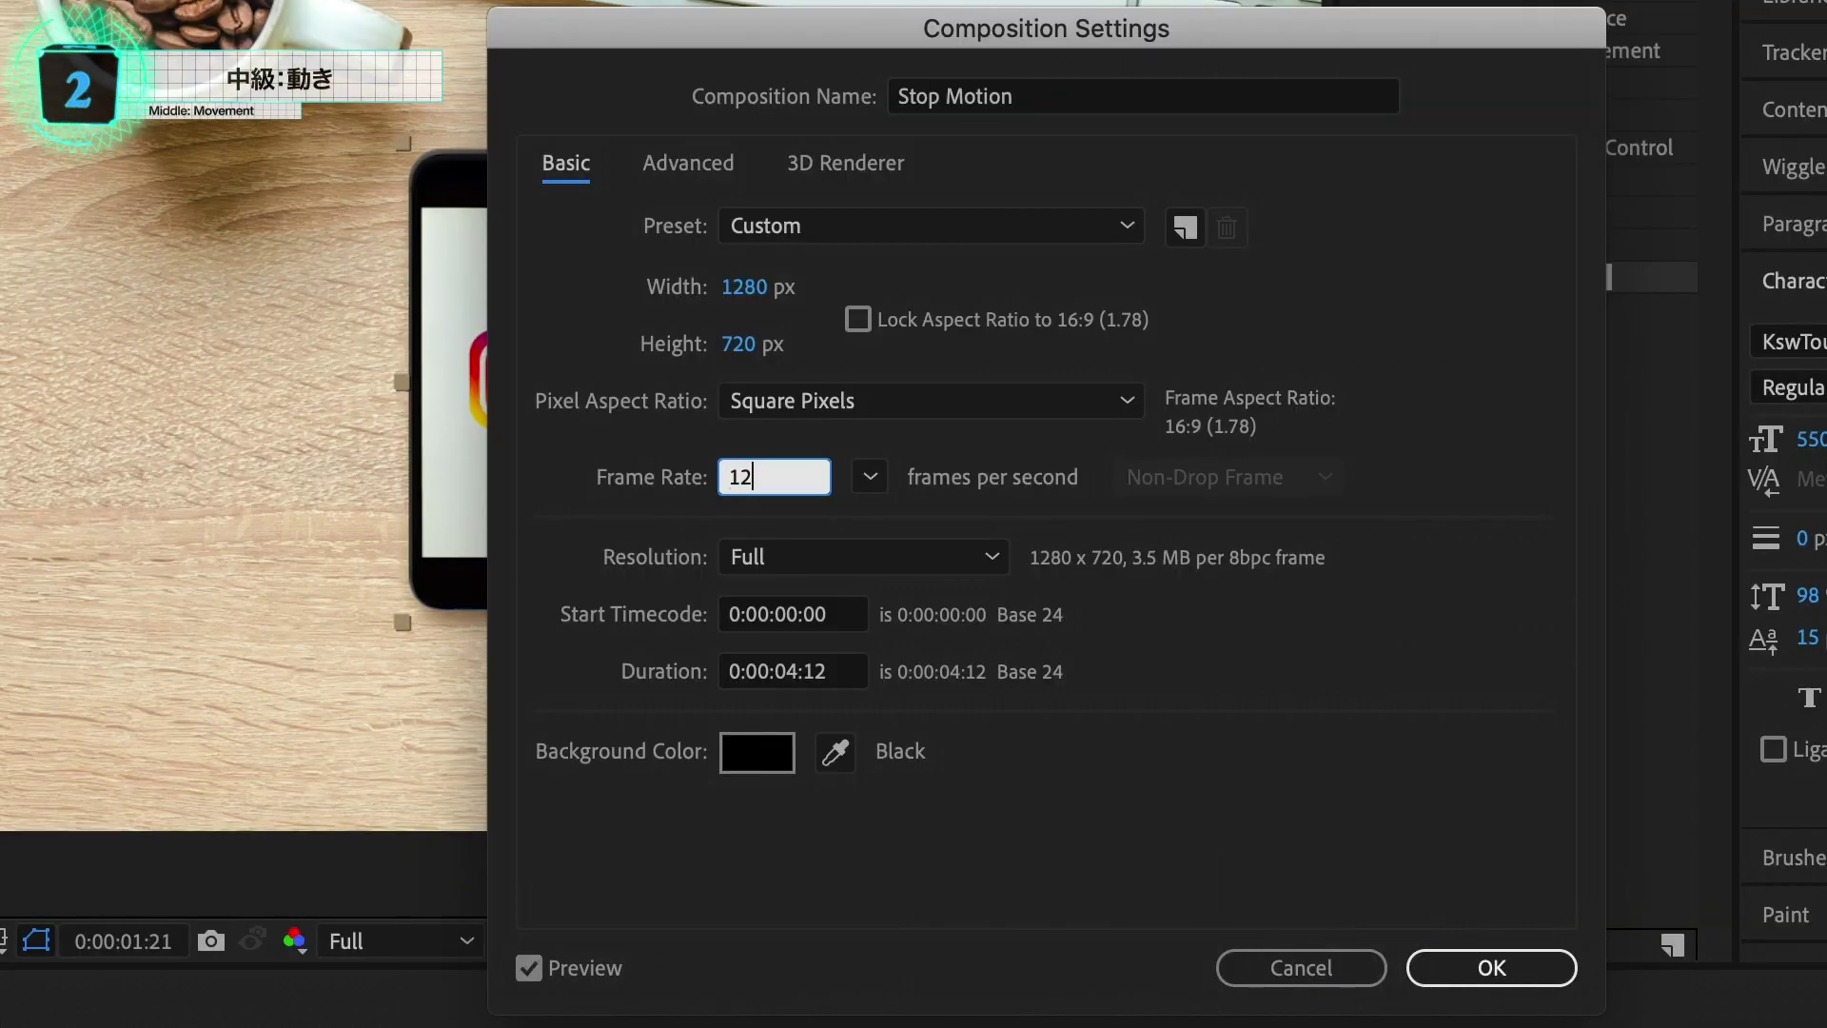
pyautogui.press('Return')
pyautogui.press('space')
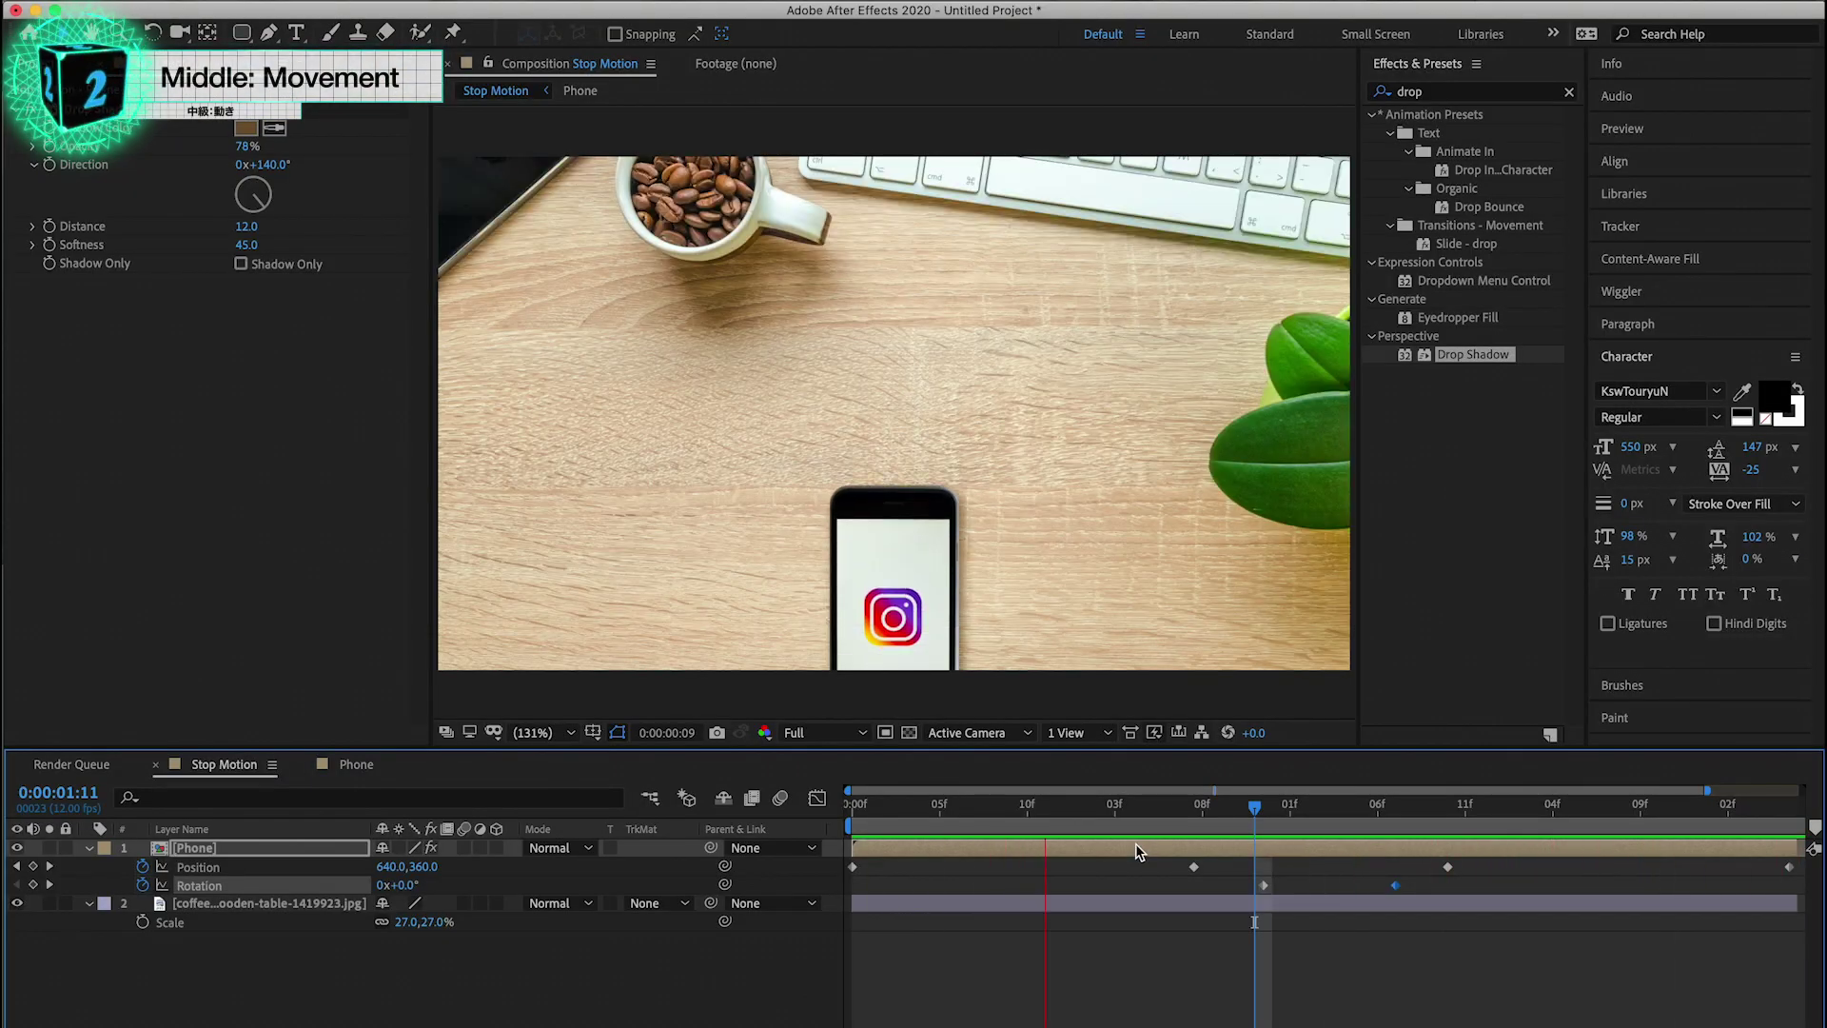
# Step: Apply Easy Ease to every Position and Rotation keyframe of the phone and preview the result
pyautogui.press('-')
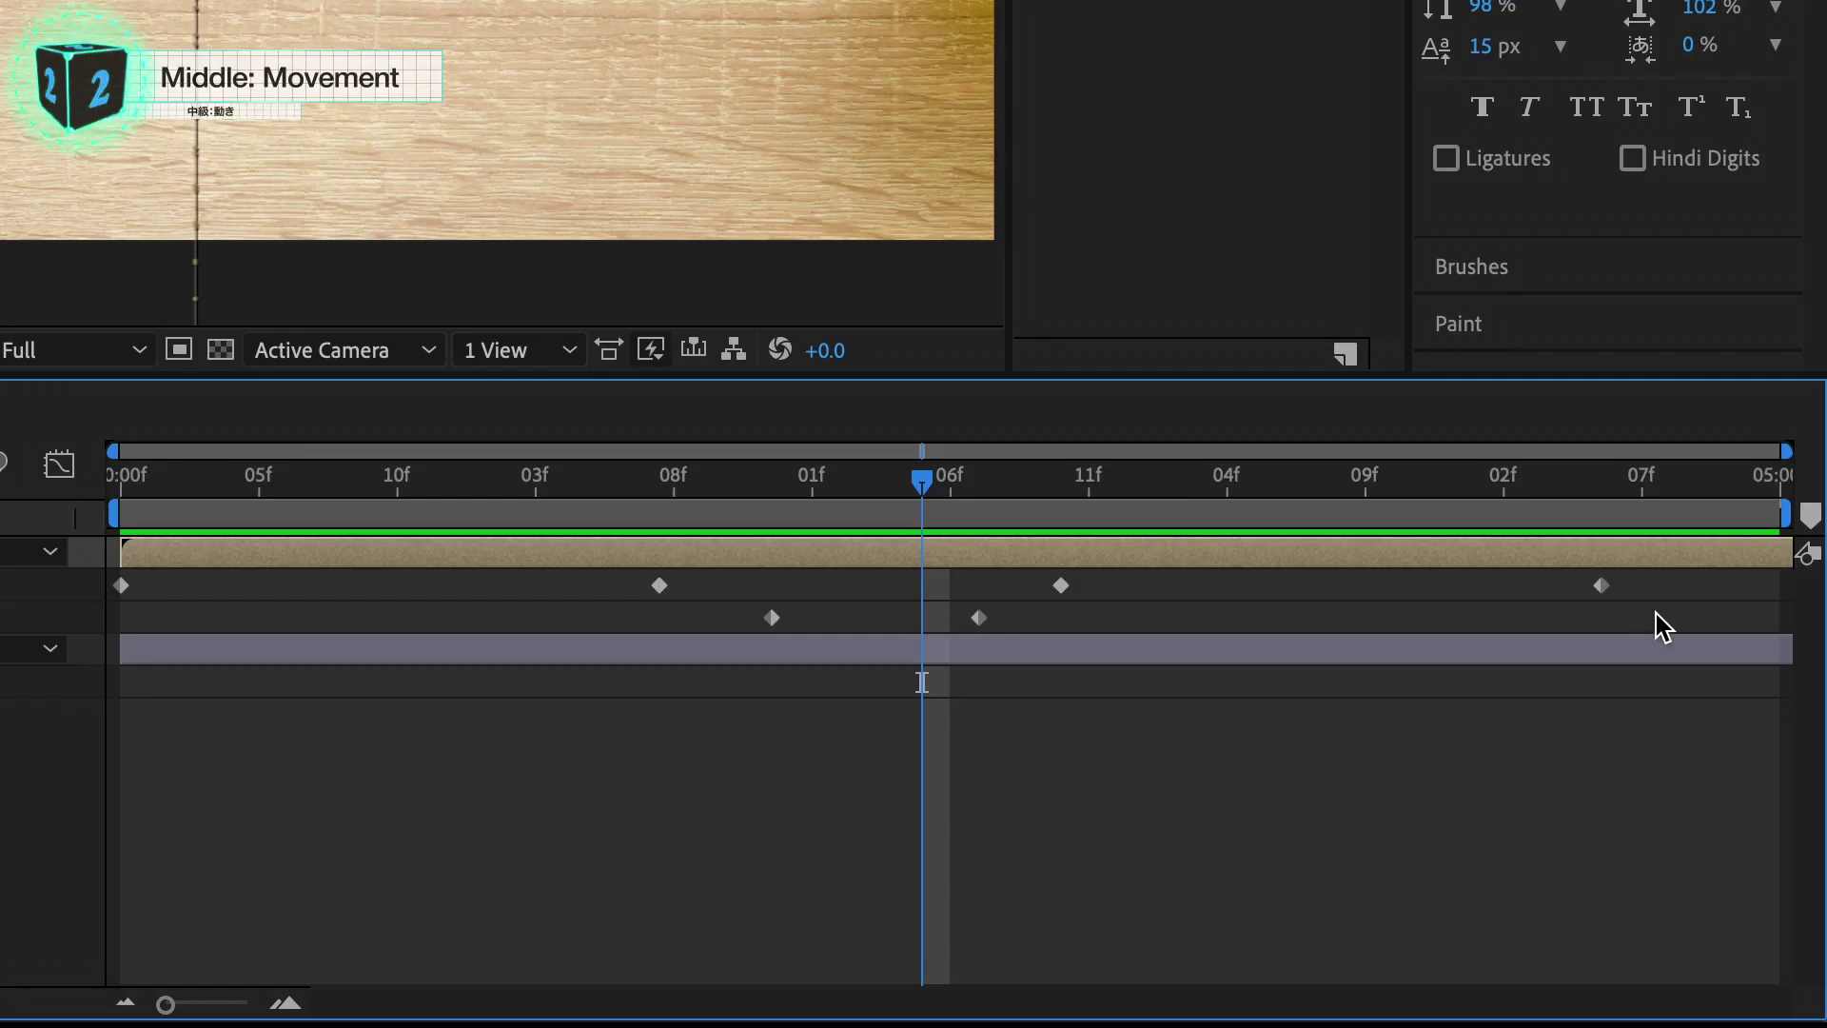
pyautogui.moveTo(1656, 614); pyautogui.dragTo(100, 592)
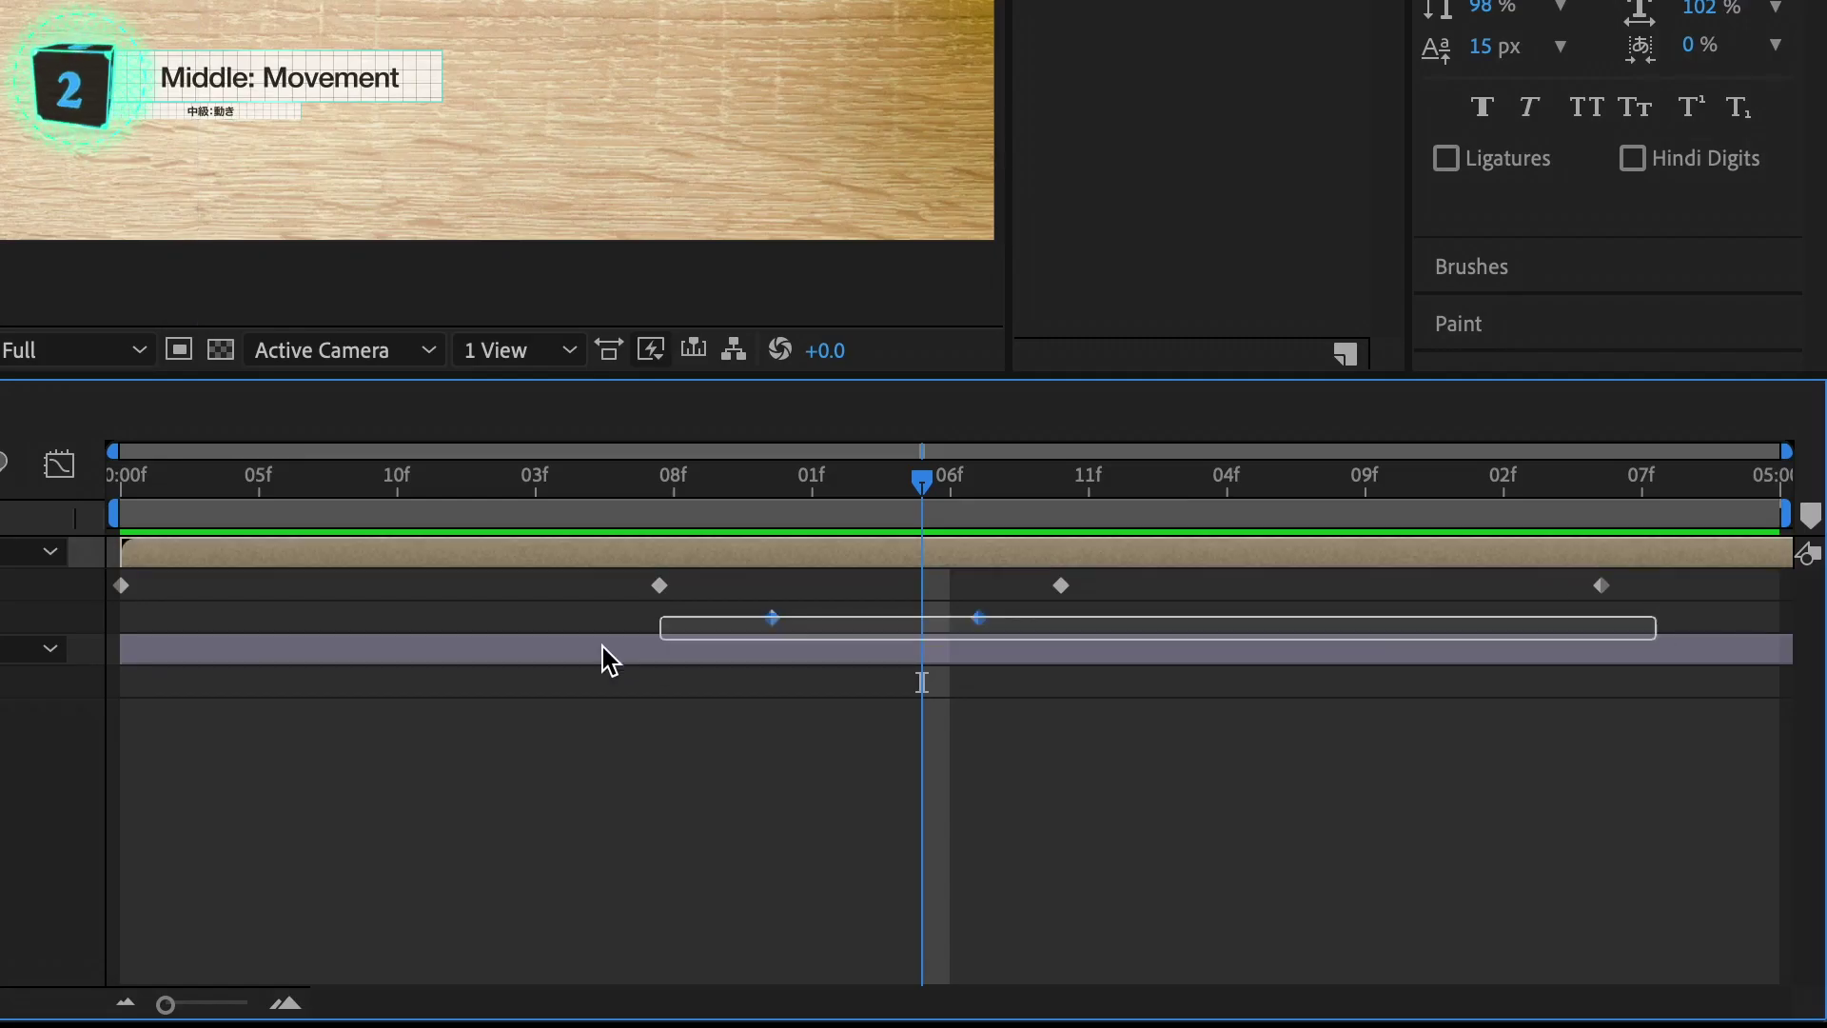
pyautogui.press('F9')
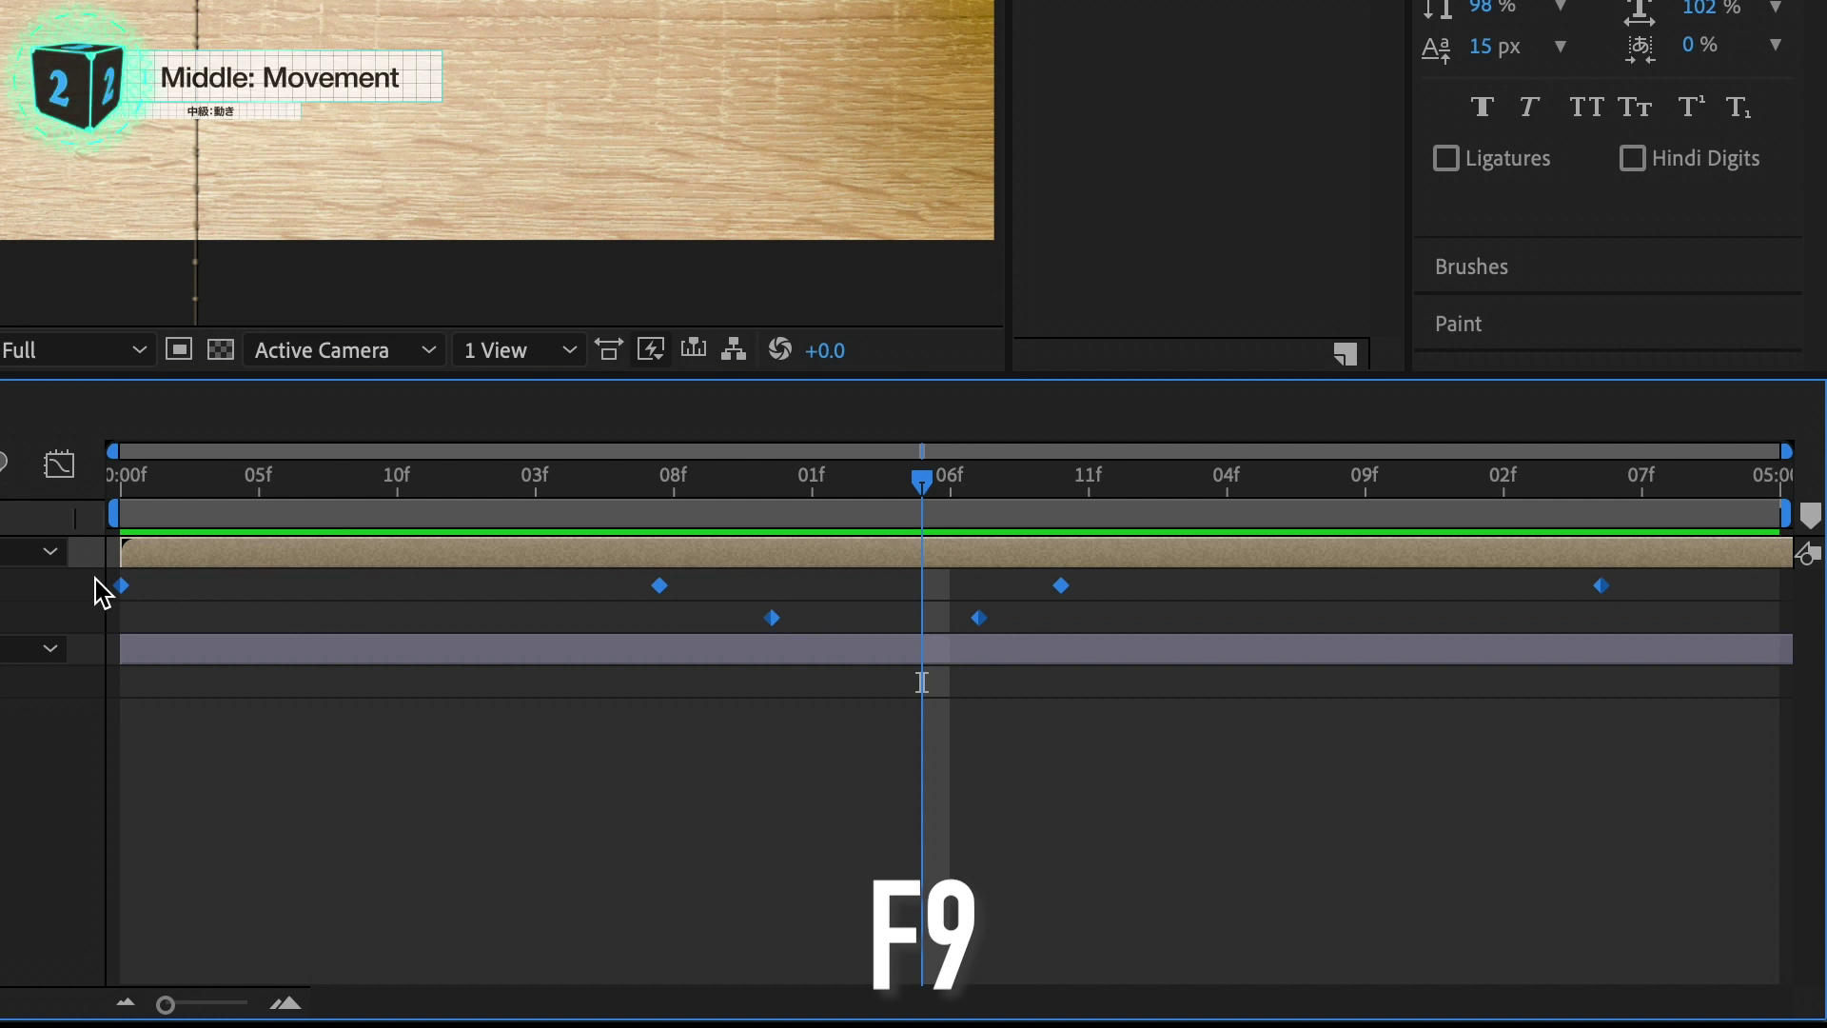
pyautogui.press('space')
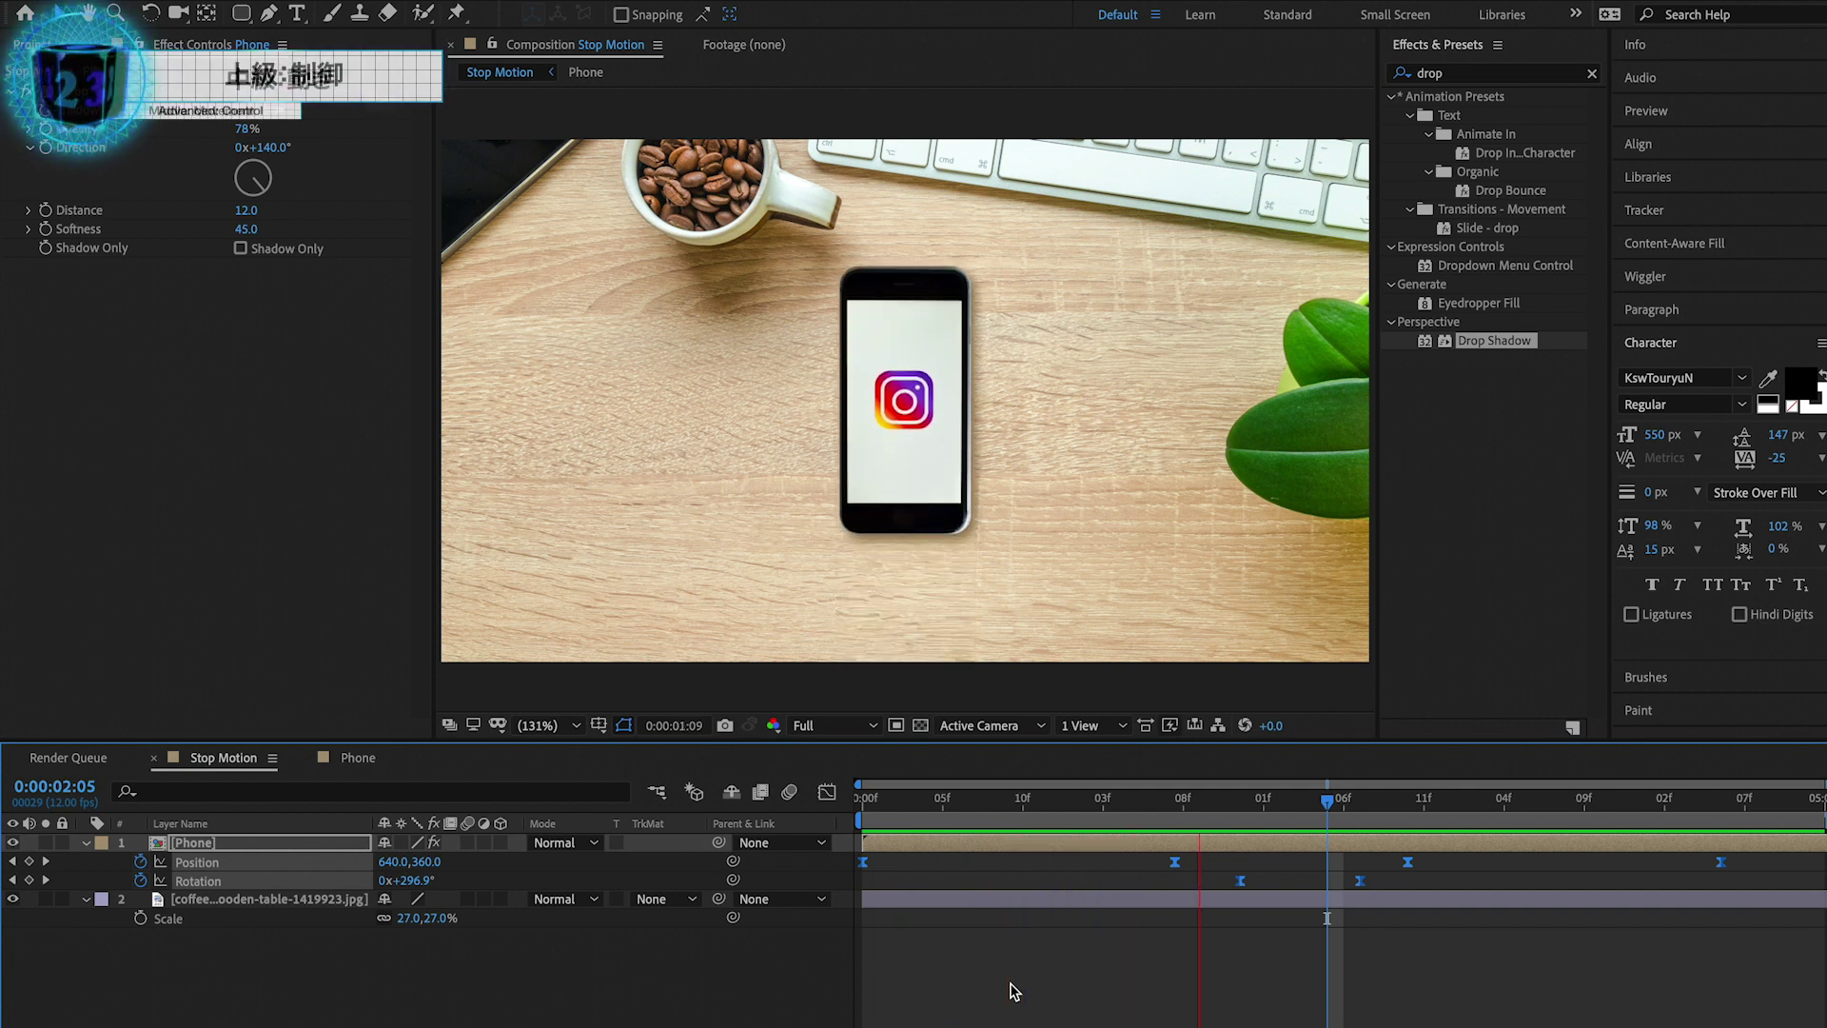
# Step: Collapse the Phone layer's Transform group and reveal Effects > Drop Shadow in the timeline
pyautogui.press('pageup')
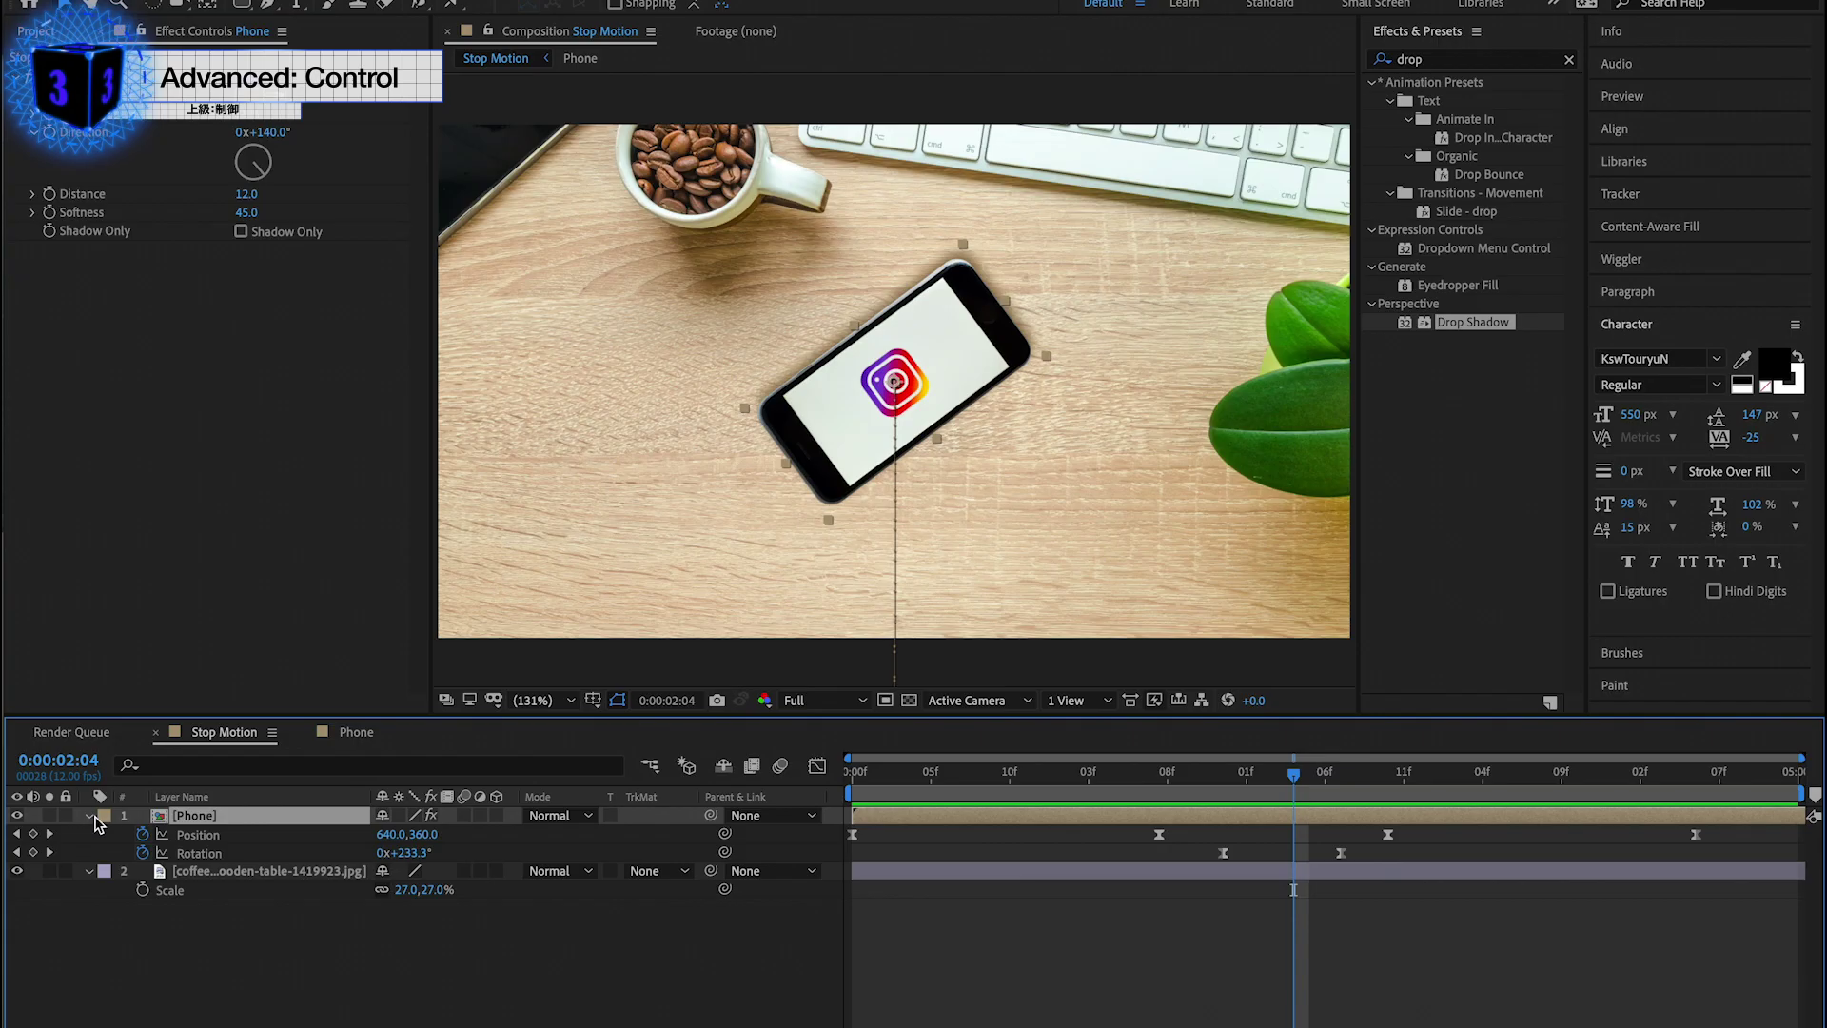
pyautogui.hotkey('ctrl', 'shift', 'a')
pyautogui.click(89, 815)
pyautogui.click(88, 816)
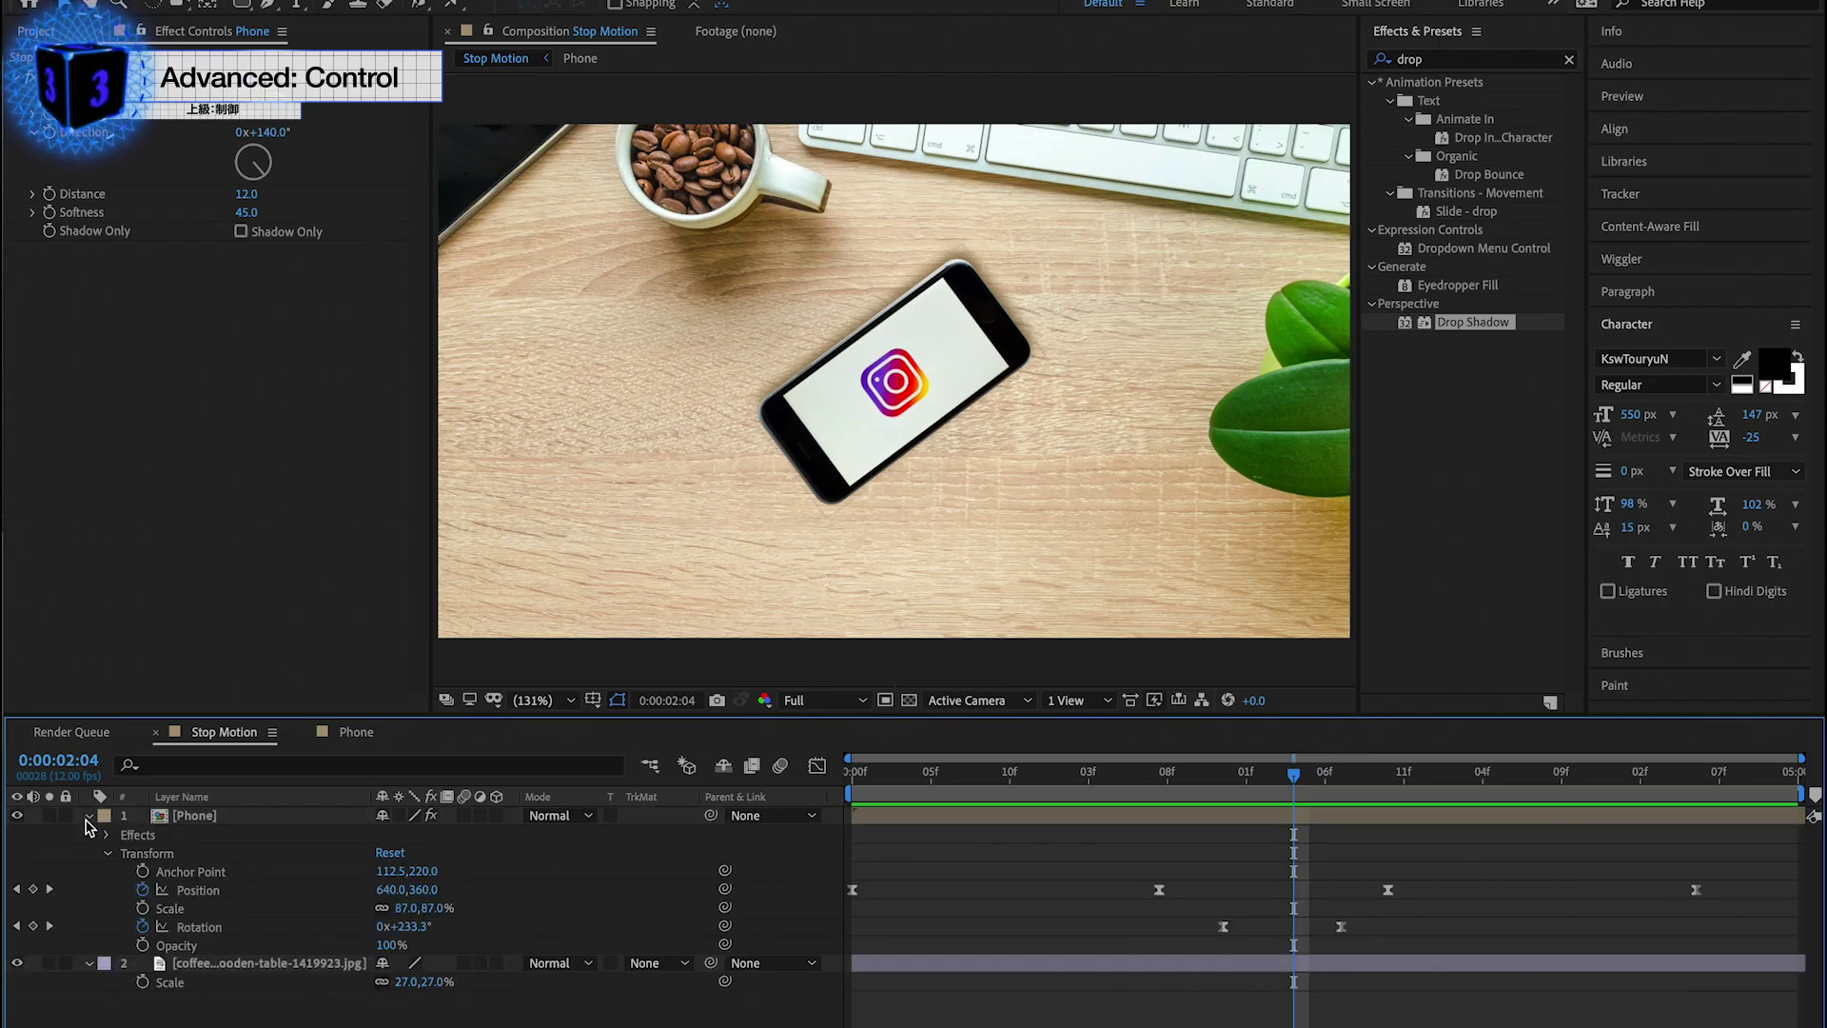
pyautogui.click(109, 855)
pyautogui.click(107, 835)
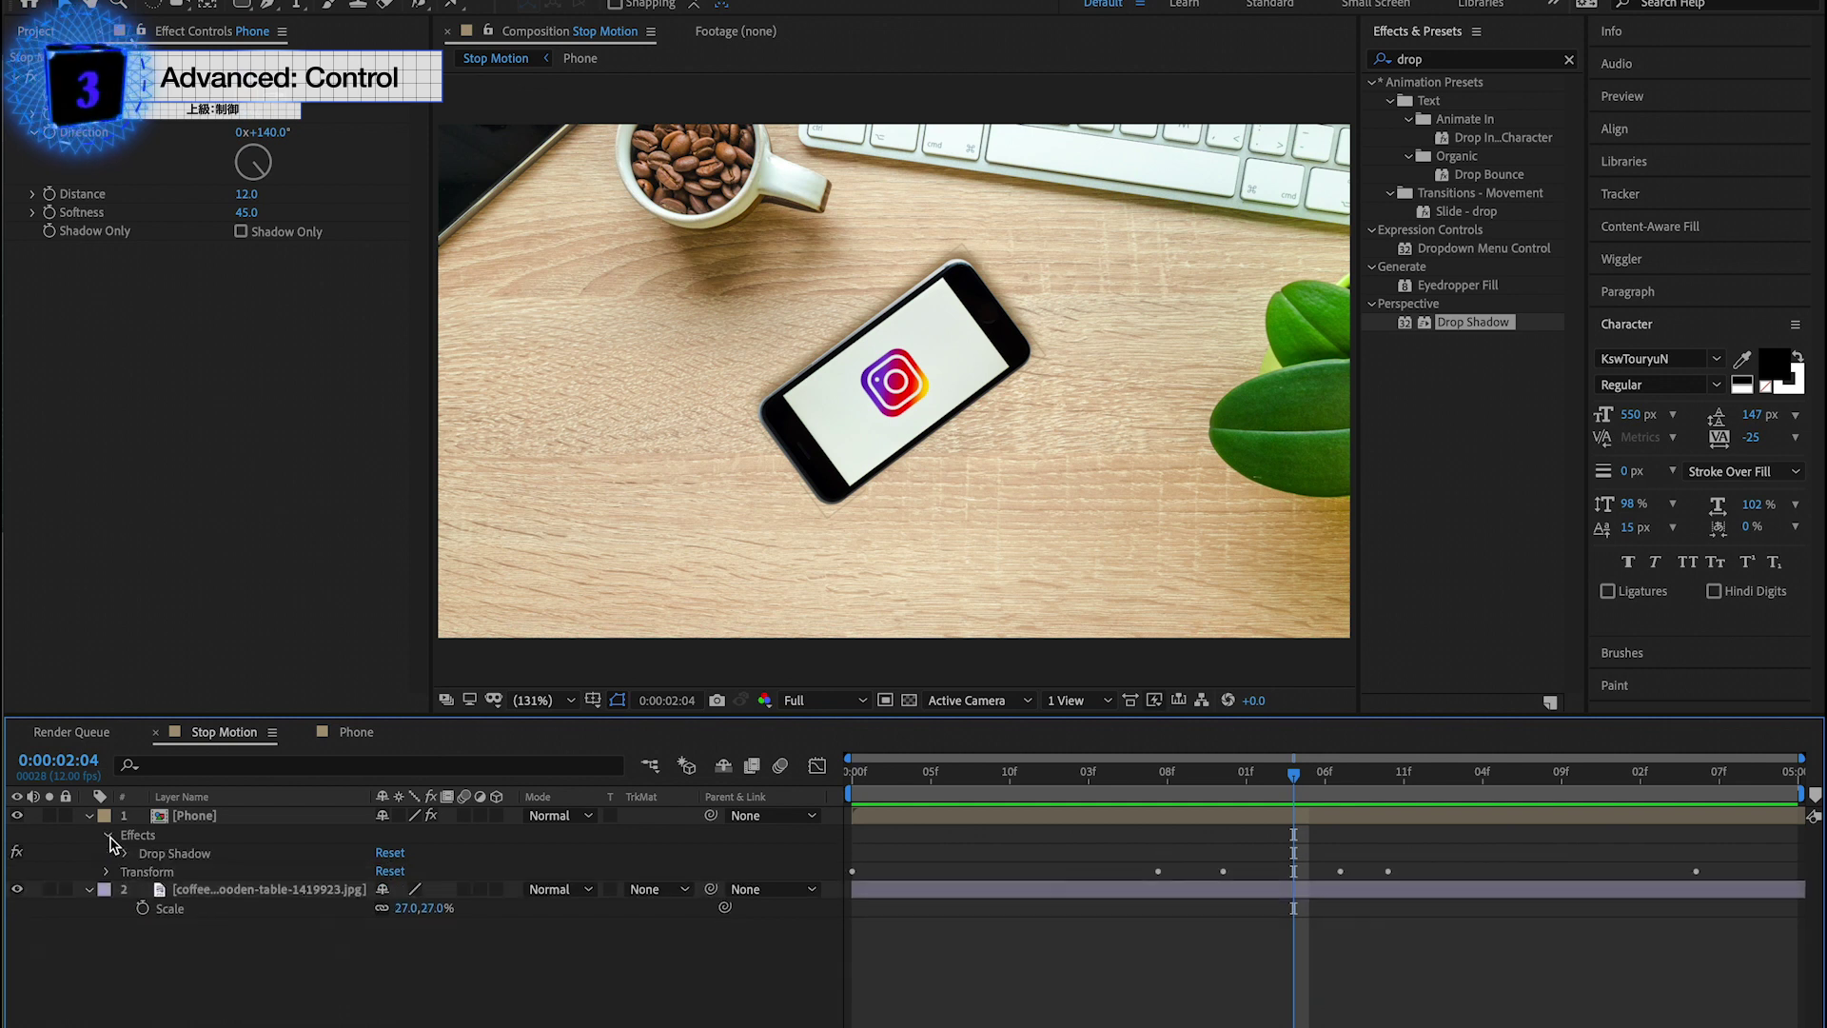
pyautogui.click(127, 853)
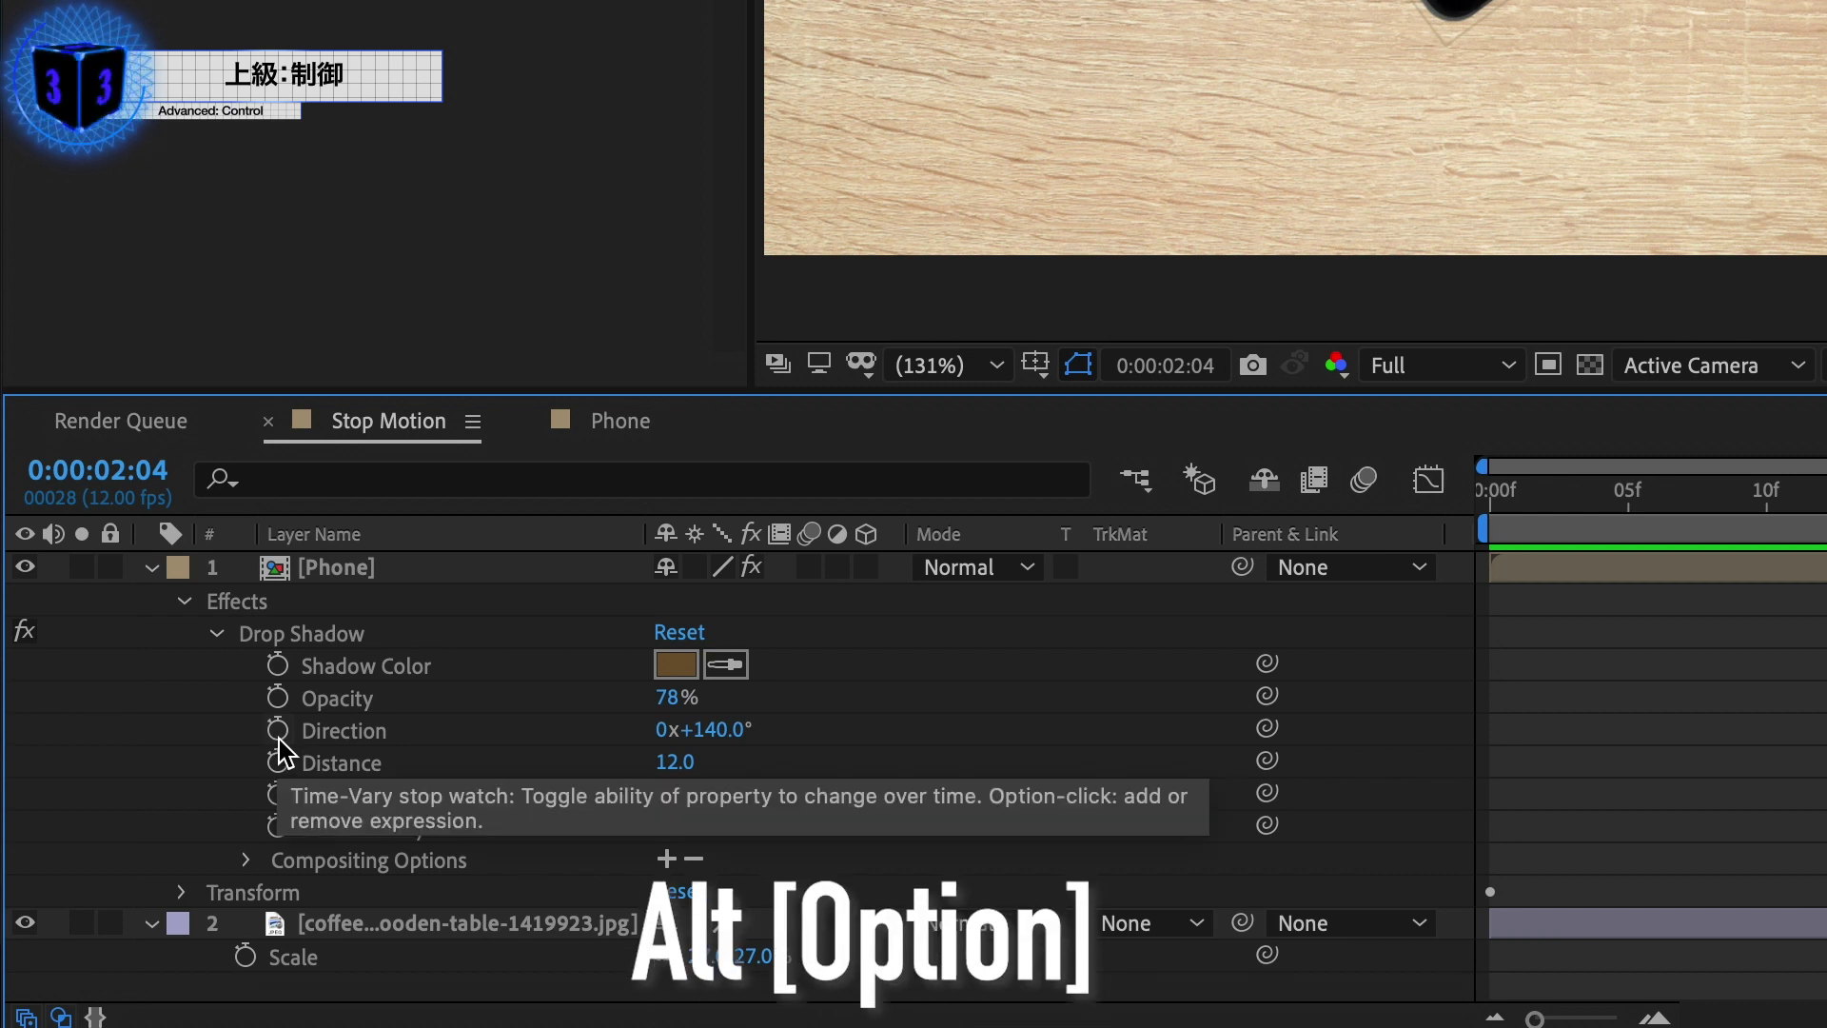
# Step: Give the Drop Shadow Direction the expression 'value-transform.rotation;'
pyautogui.keyDown('alt'); pyautogui.click(278, 738); pyautogui.keyUp('alt')
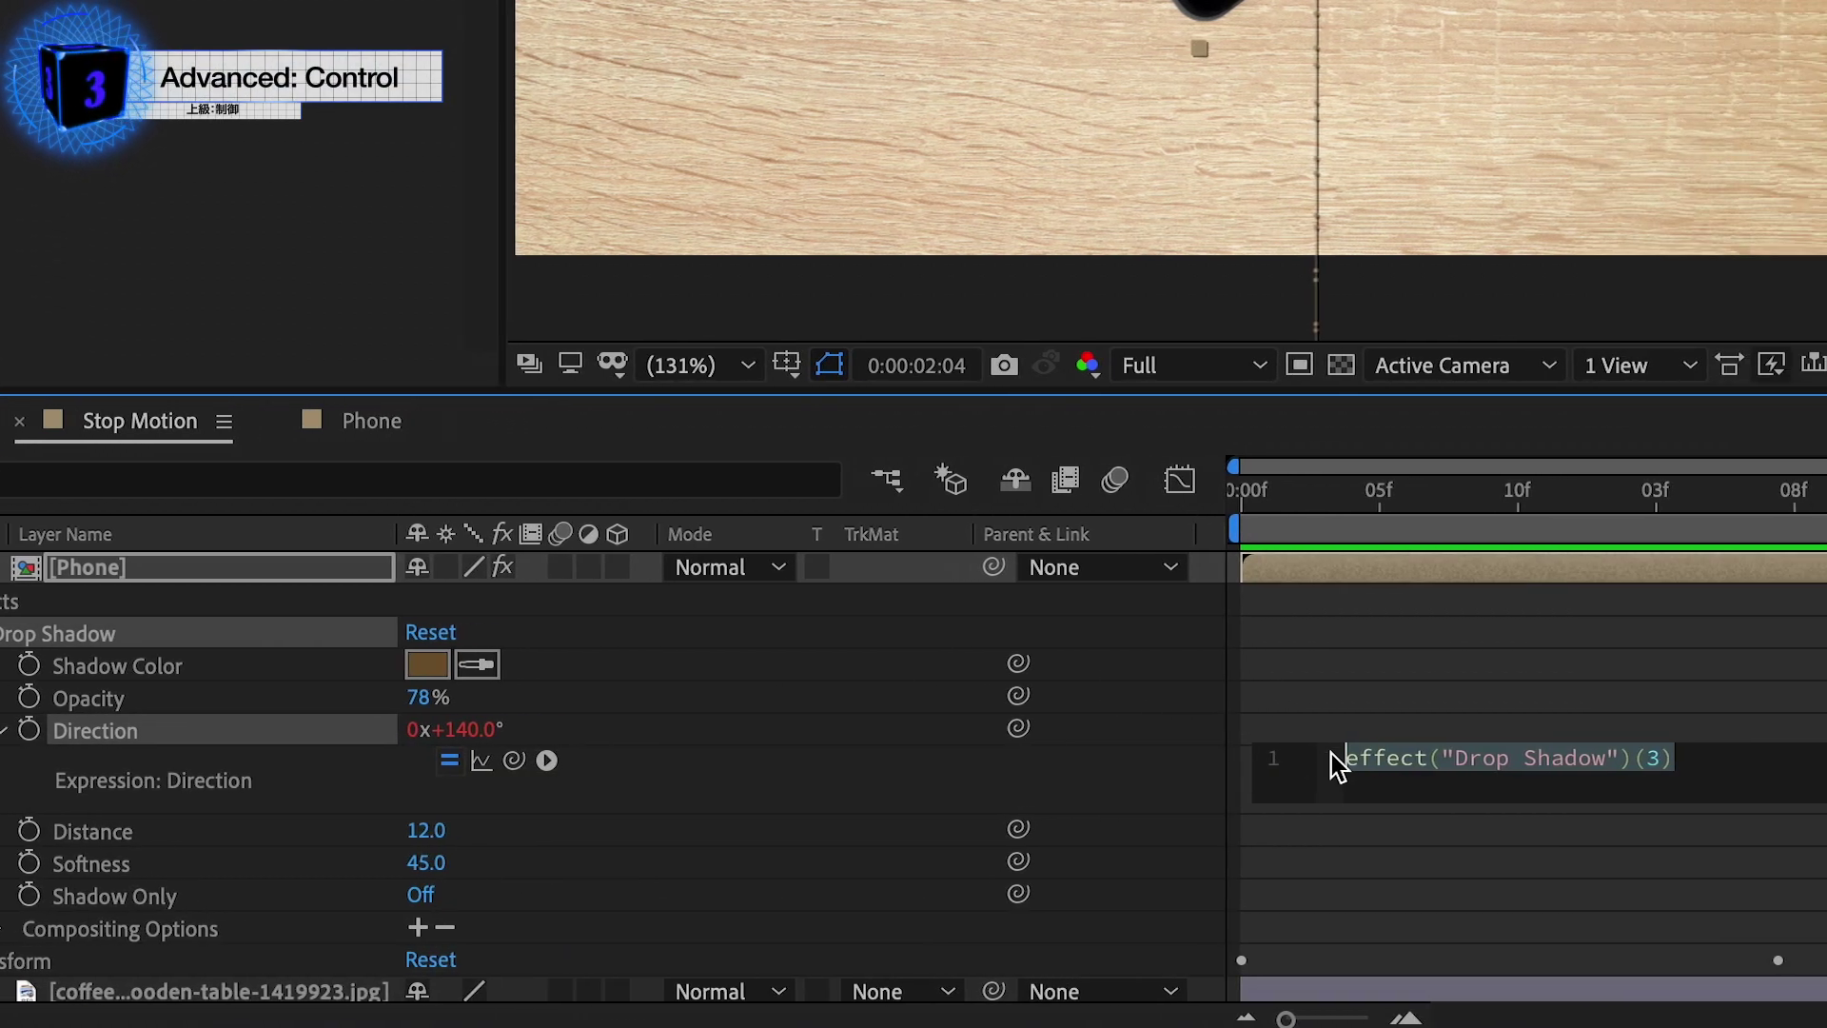
pyautogui.write('value')
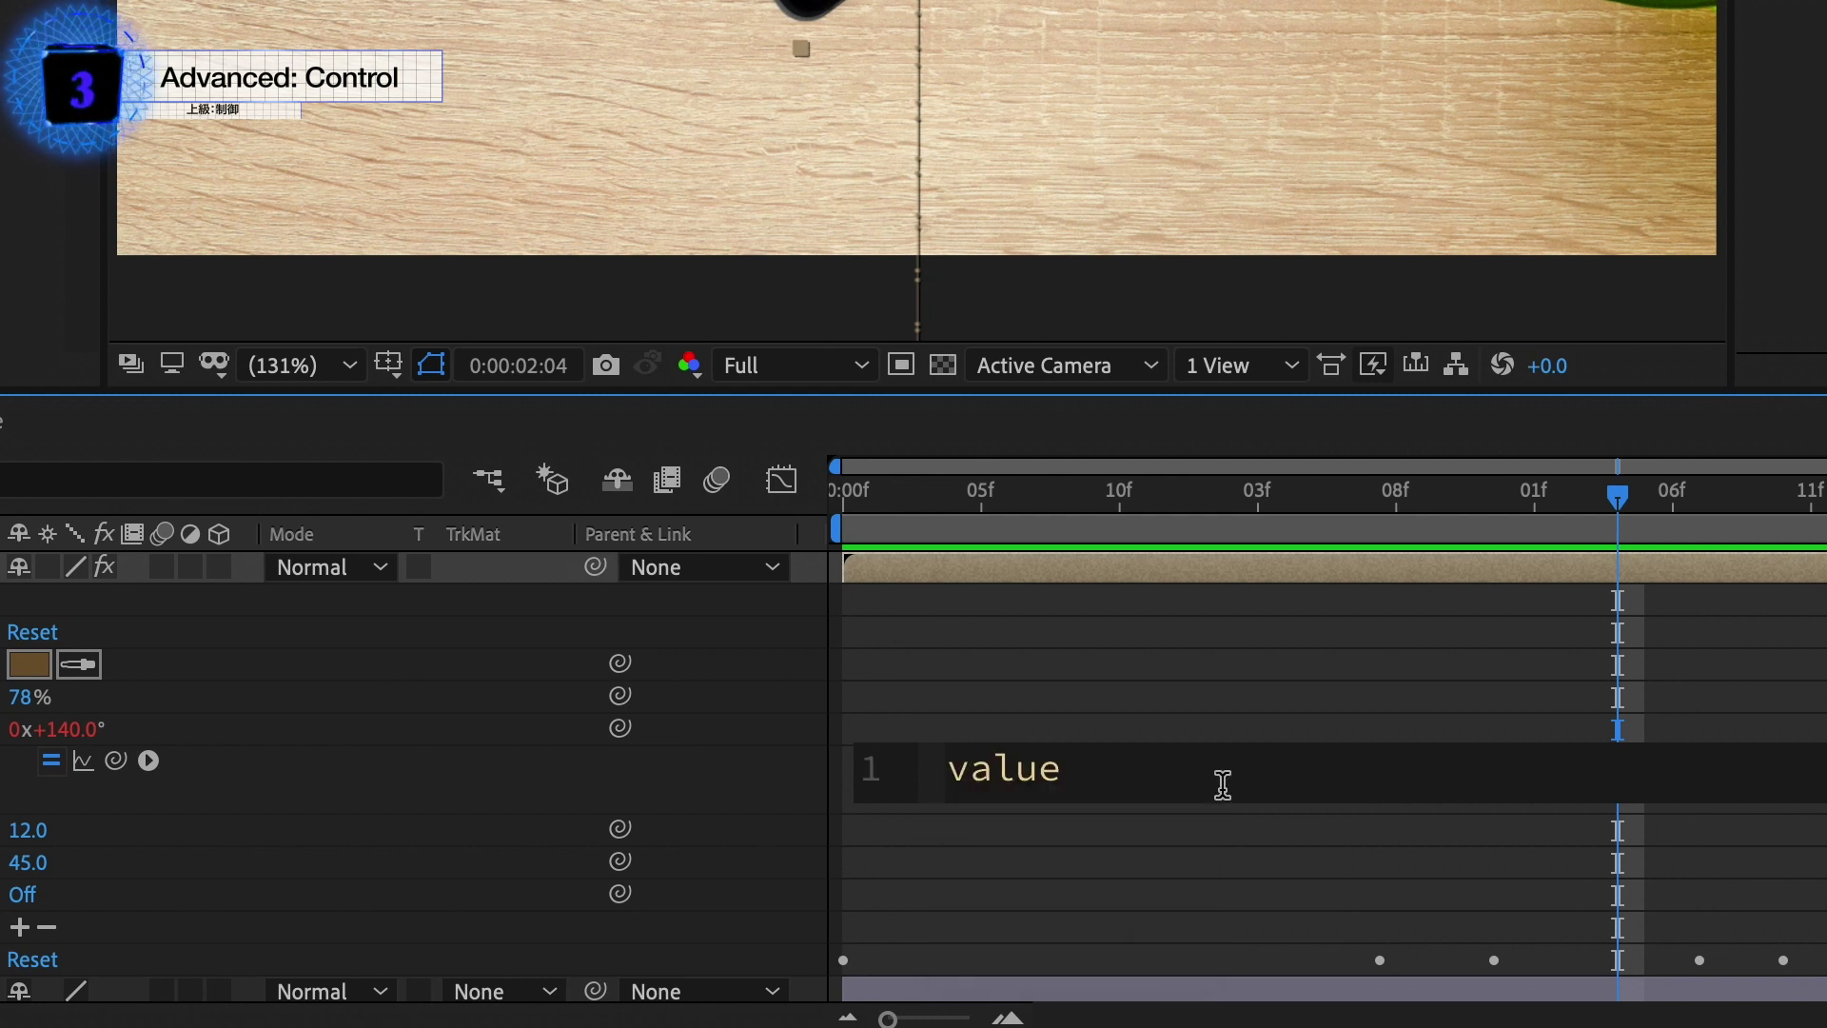
pyautogui.write('-transform.')
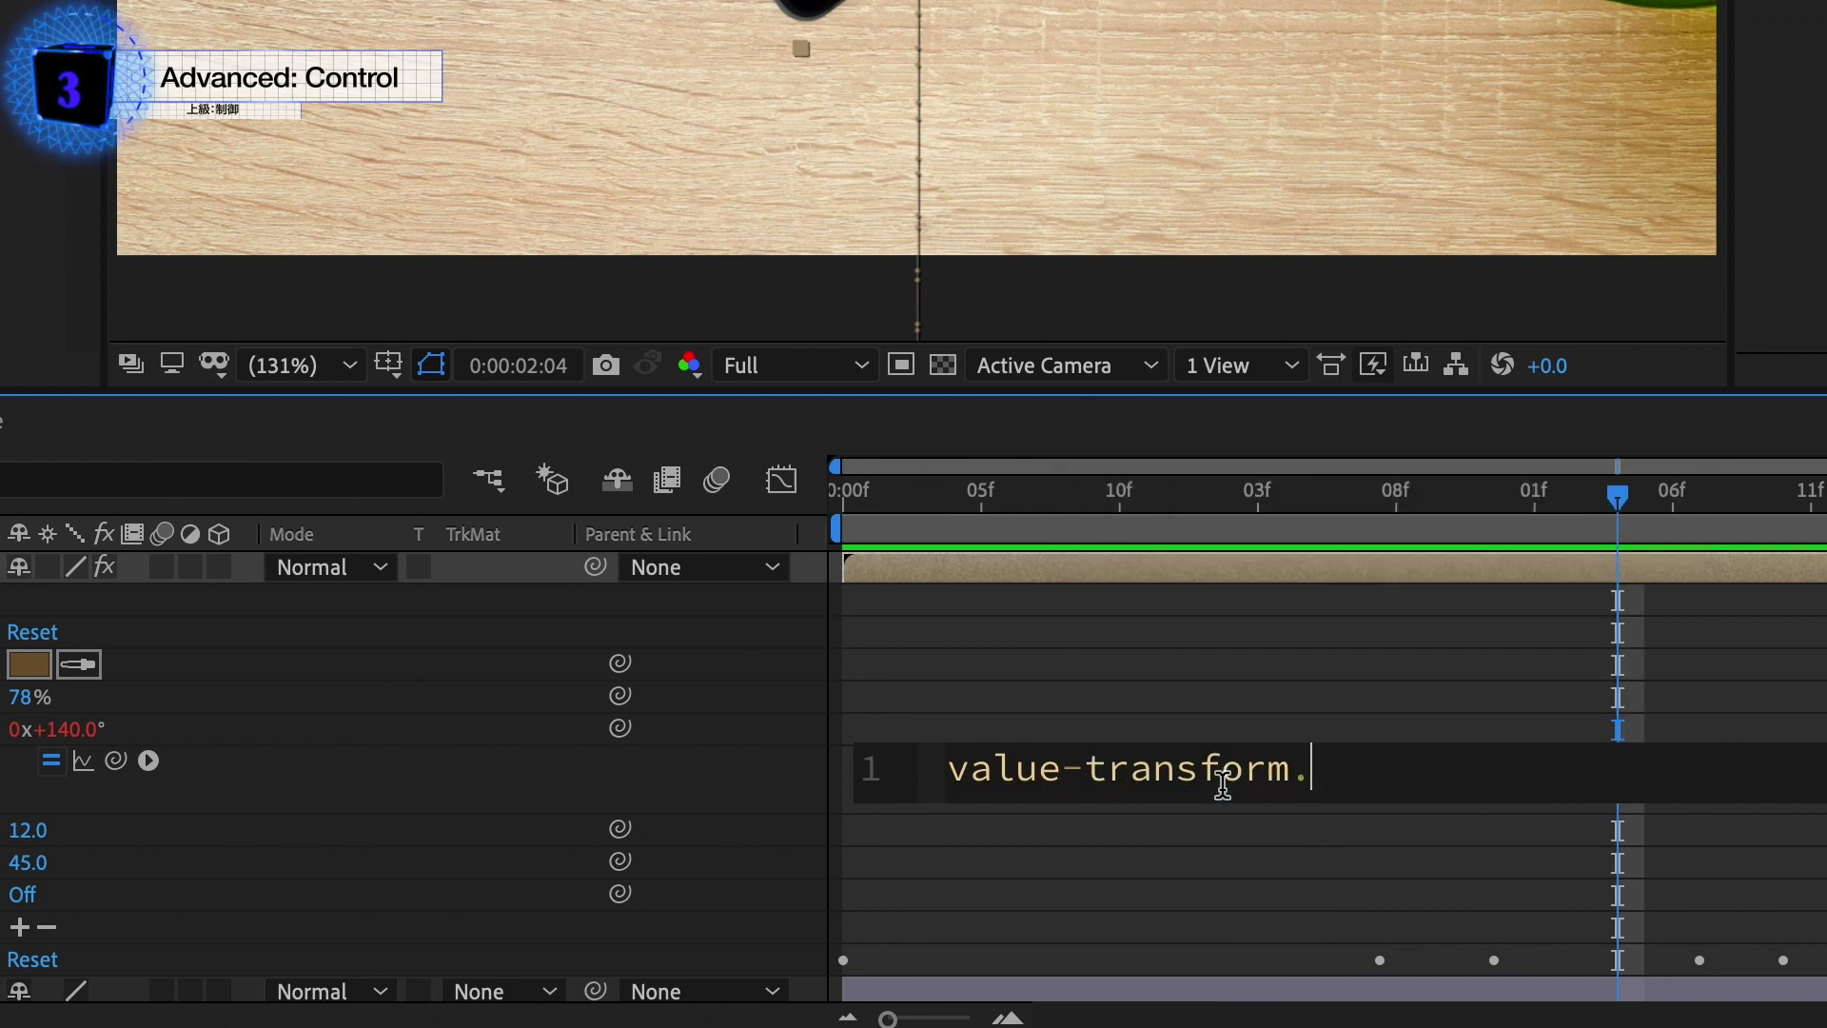
pyautogui.write('rotation')
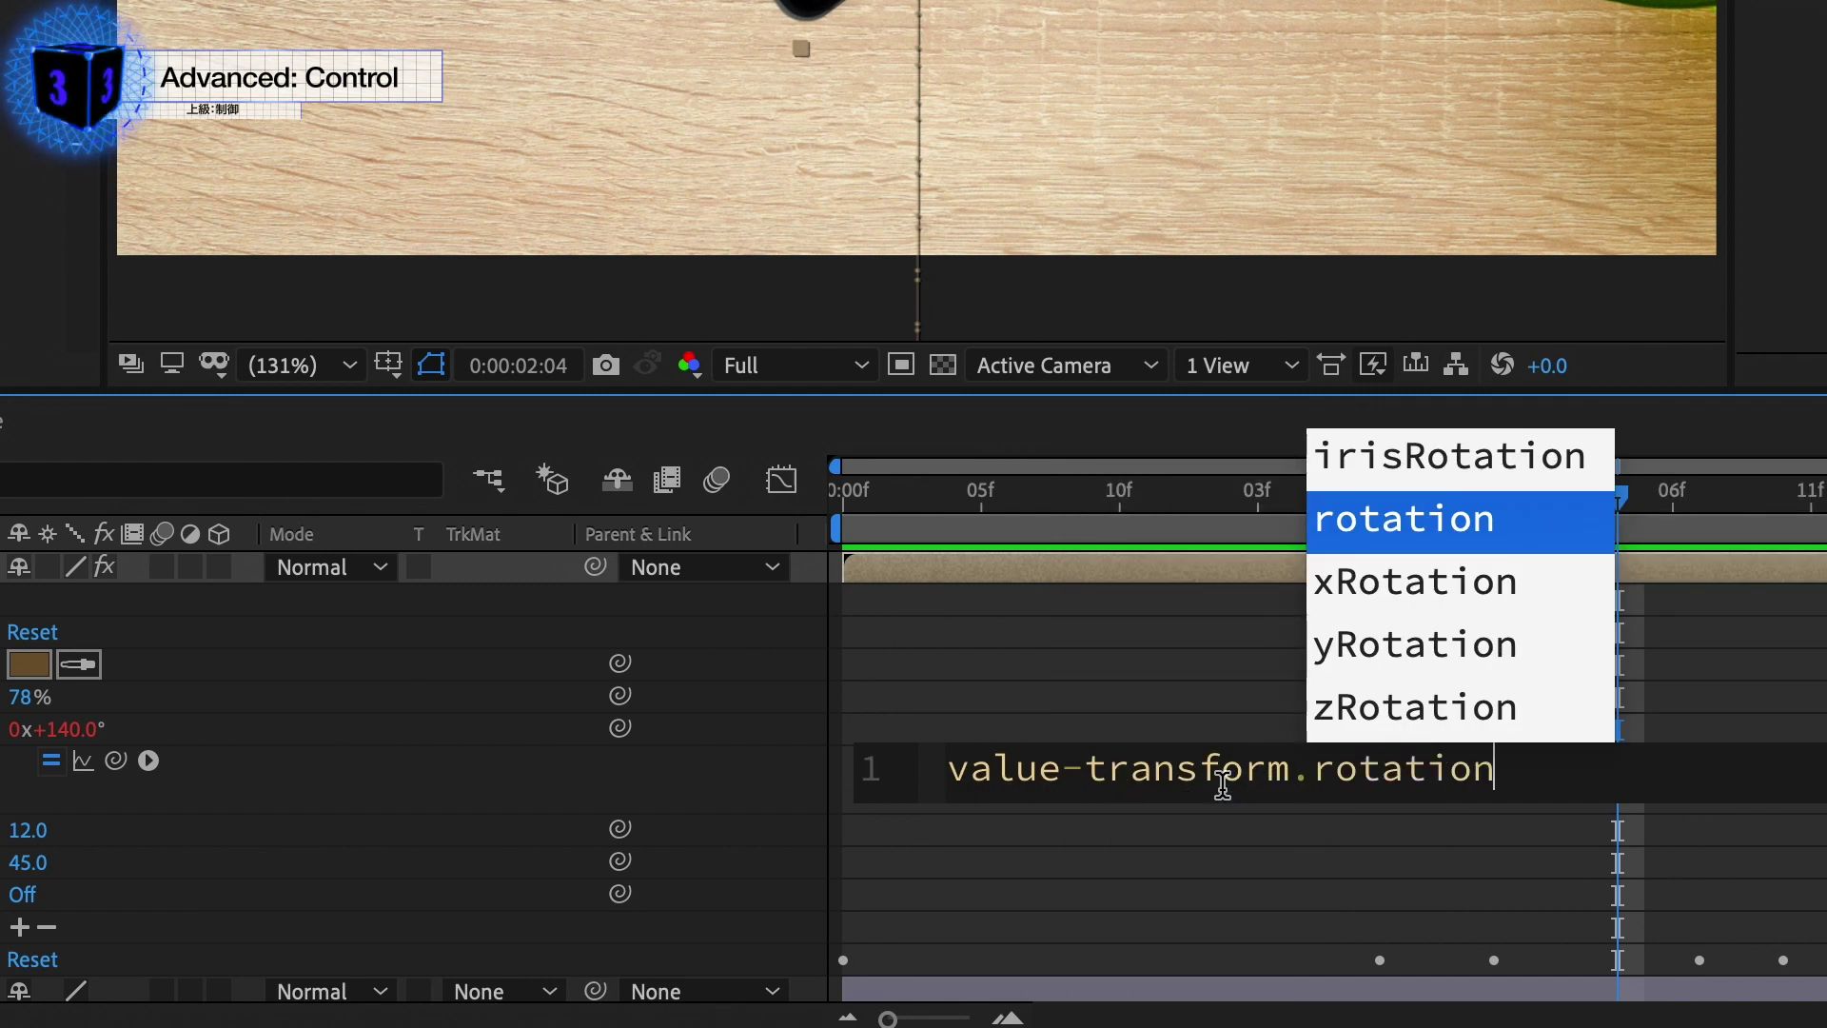
pyautogui.write(';')
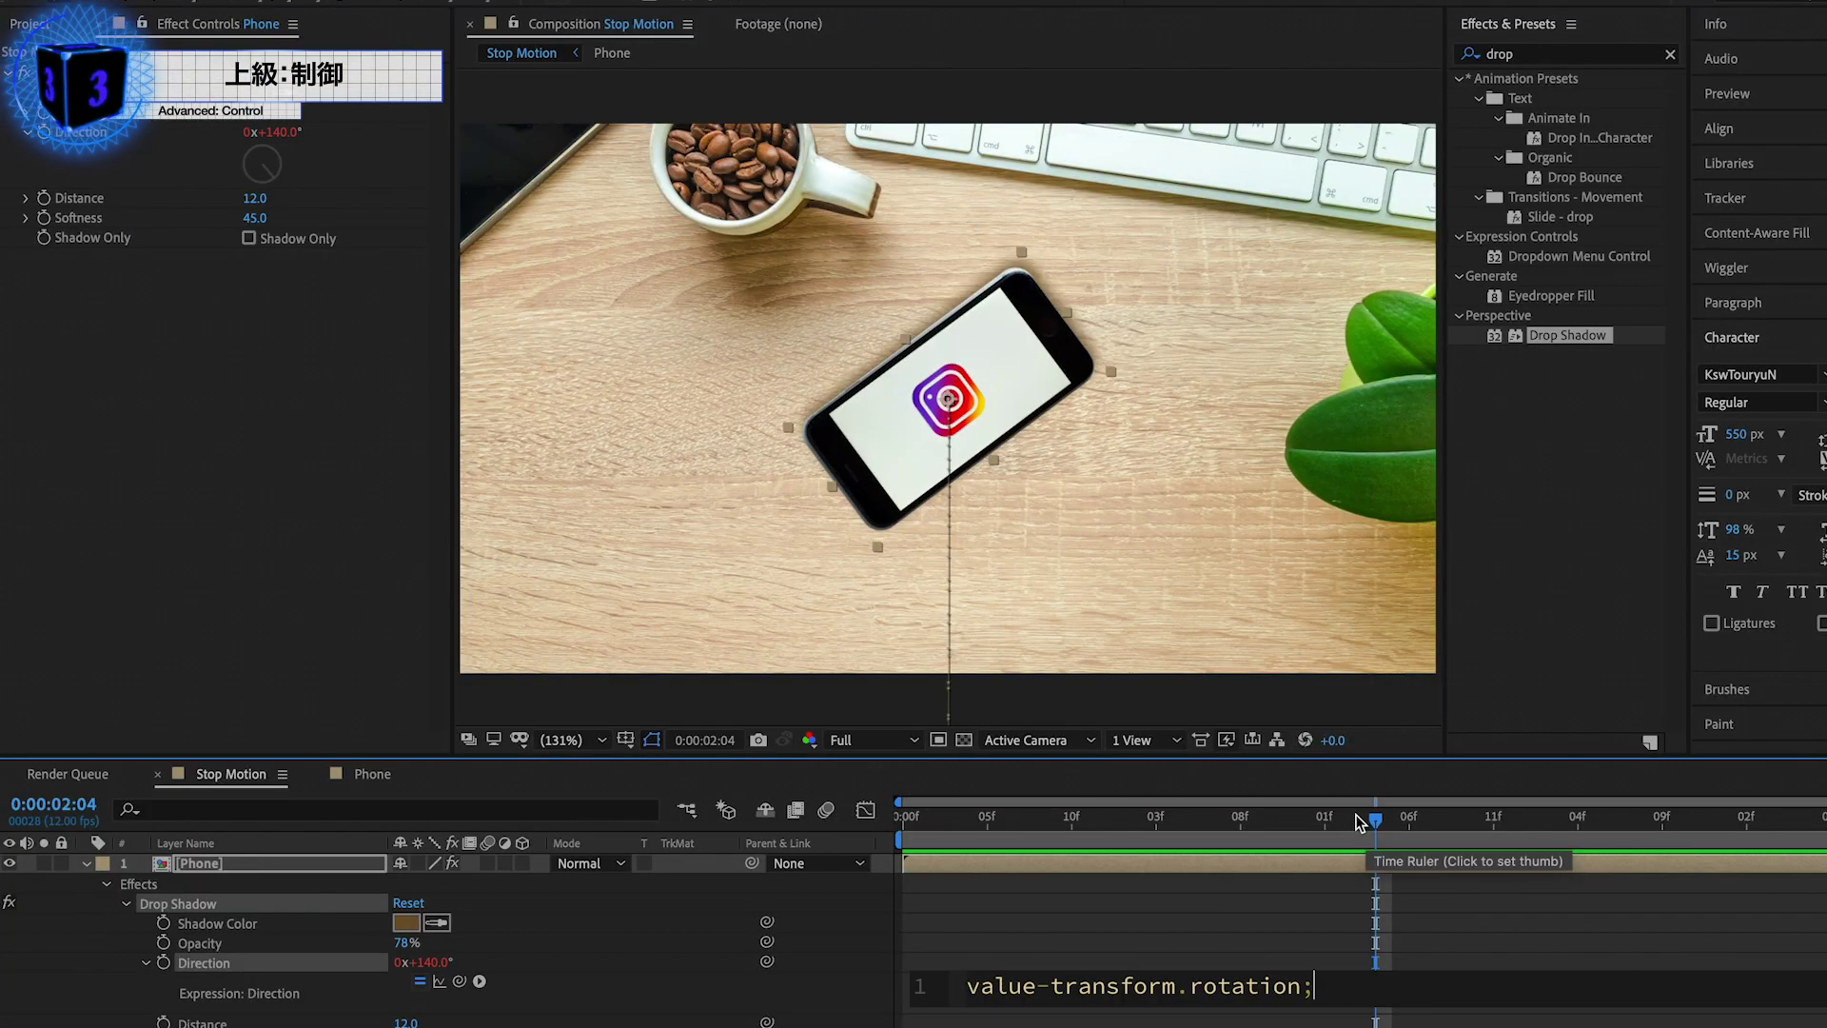
pyautogui.moveTo(1360, 824)
pyautogui.mouseDown()
pyautogui.moveTo(1298, 829)
pyautogui.moveTo(1364, 843)
pyautogui.mouseUp()
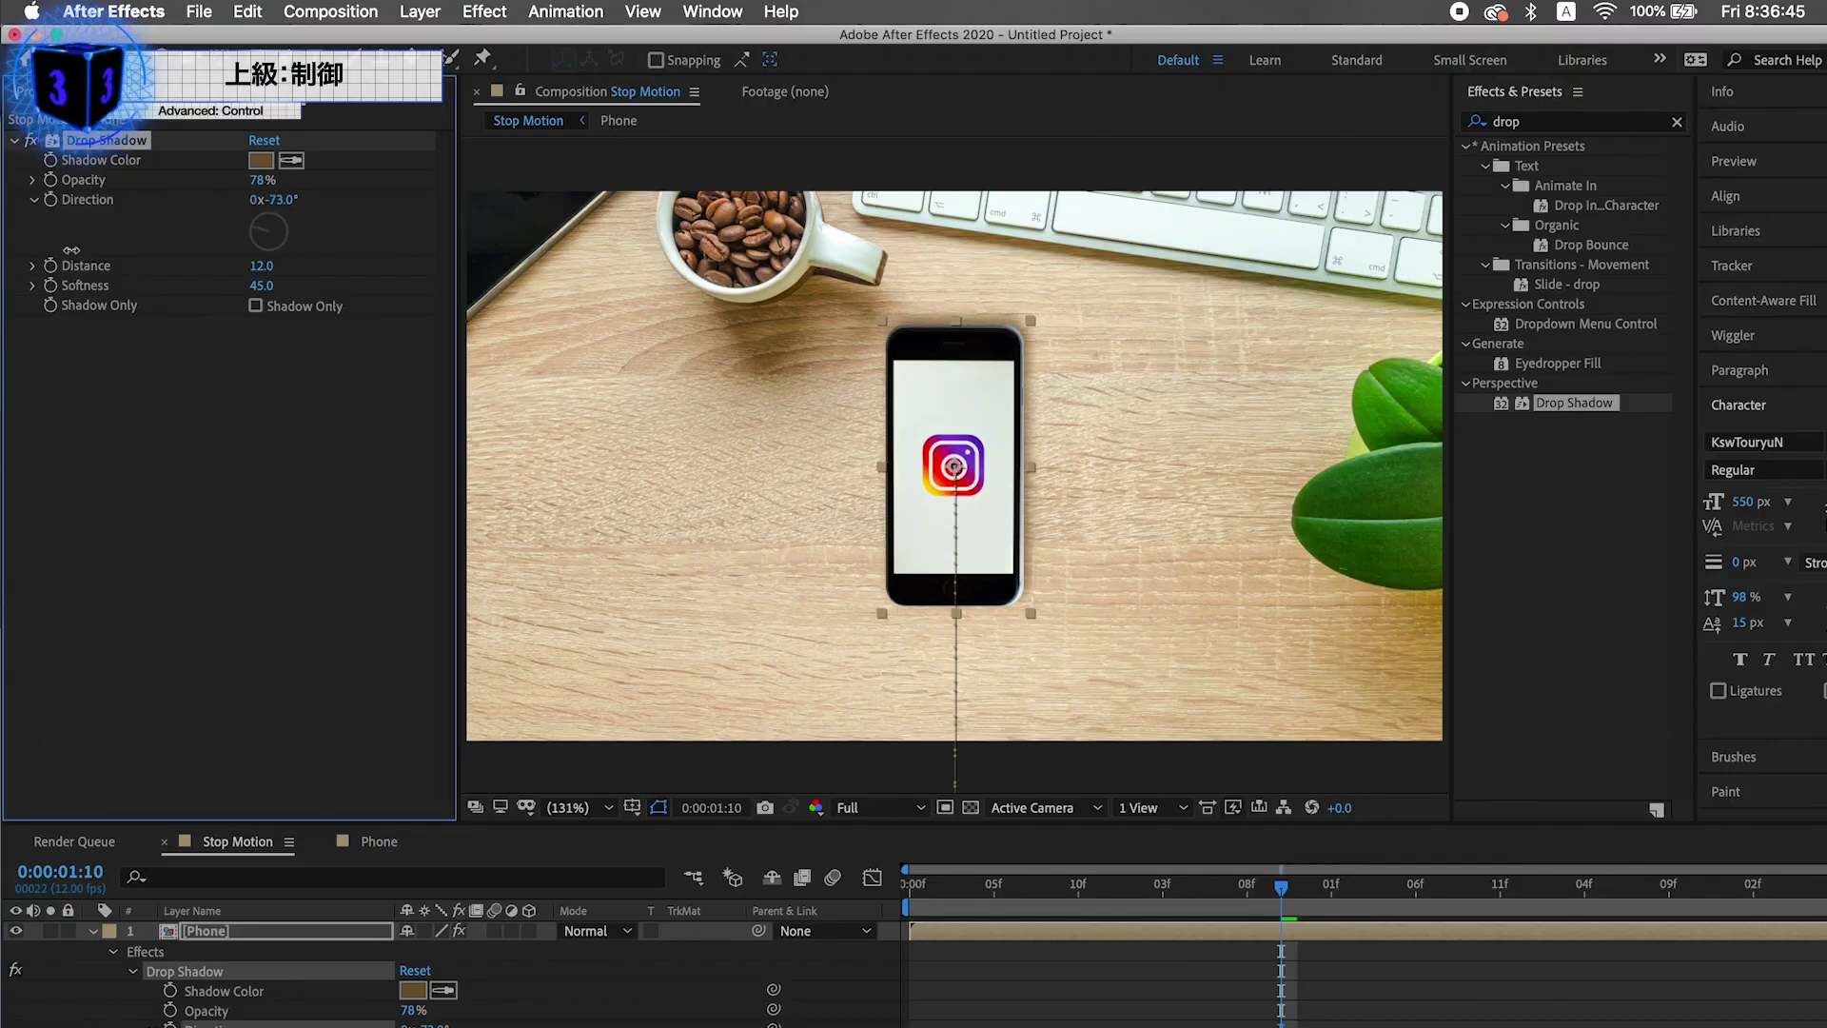
# Step: Angle the shadow direction to -27° and check it on rotated and upright phone frames
pyautogui.moveTo(71, 249); pyautogui.dragTo(110, 221)
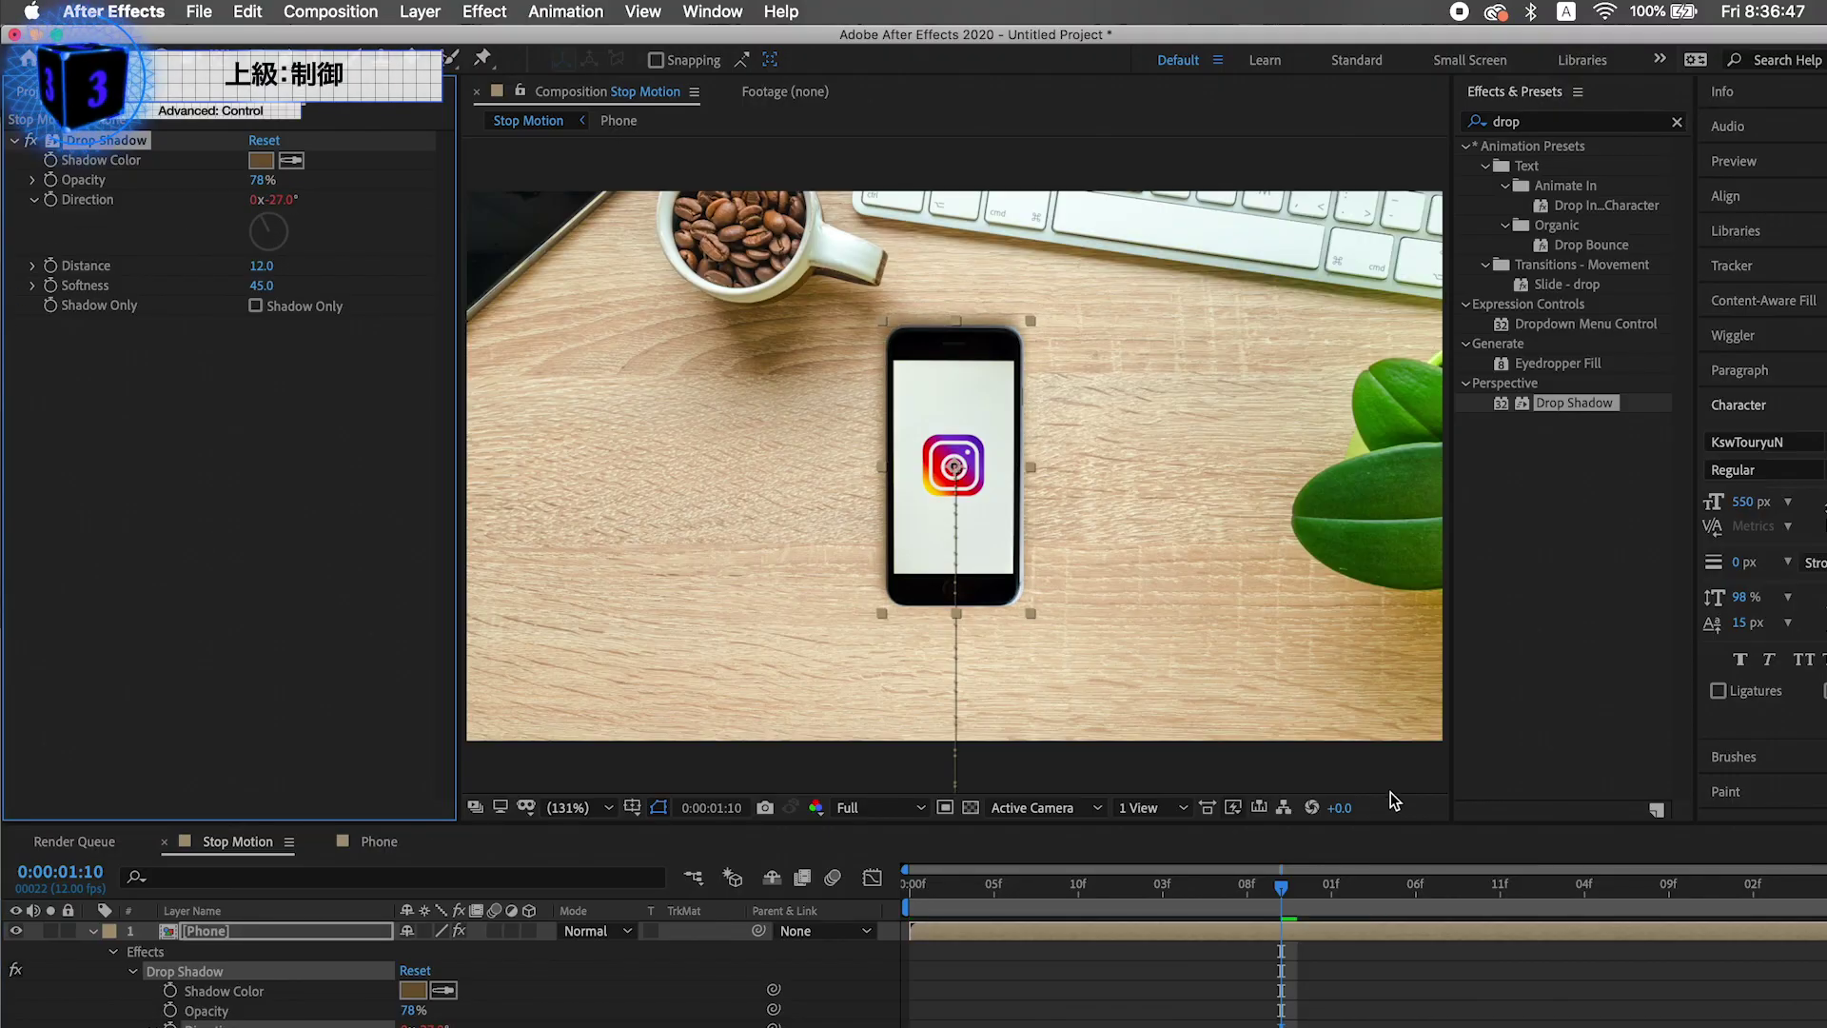
pyautogui.moveTo(1284, 902); pyautogui.dragTo(1473, 909)
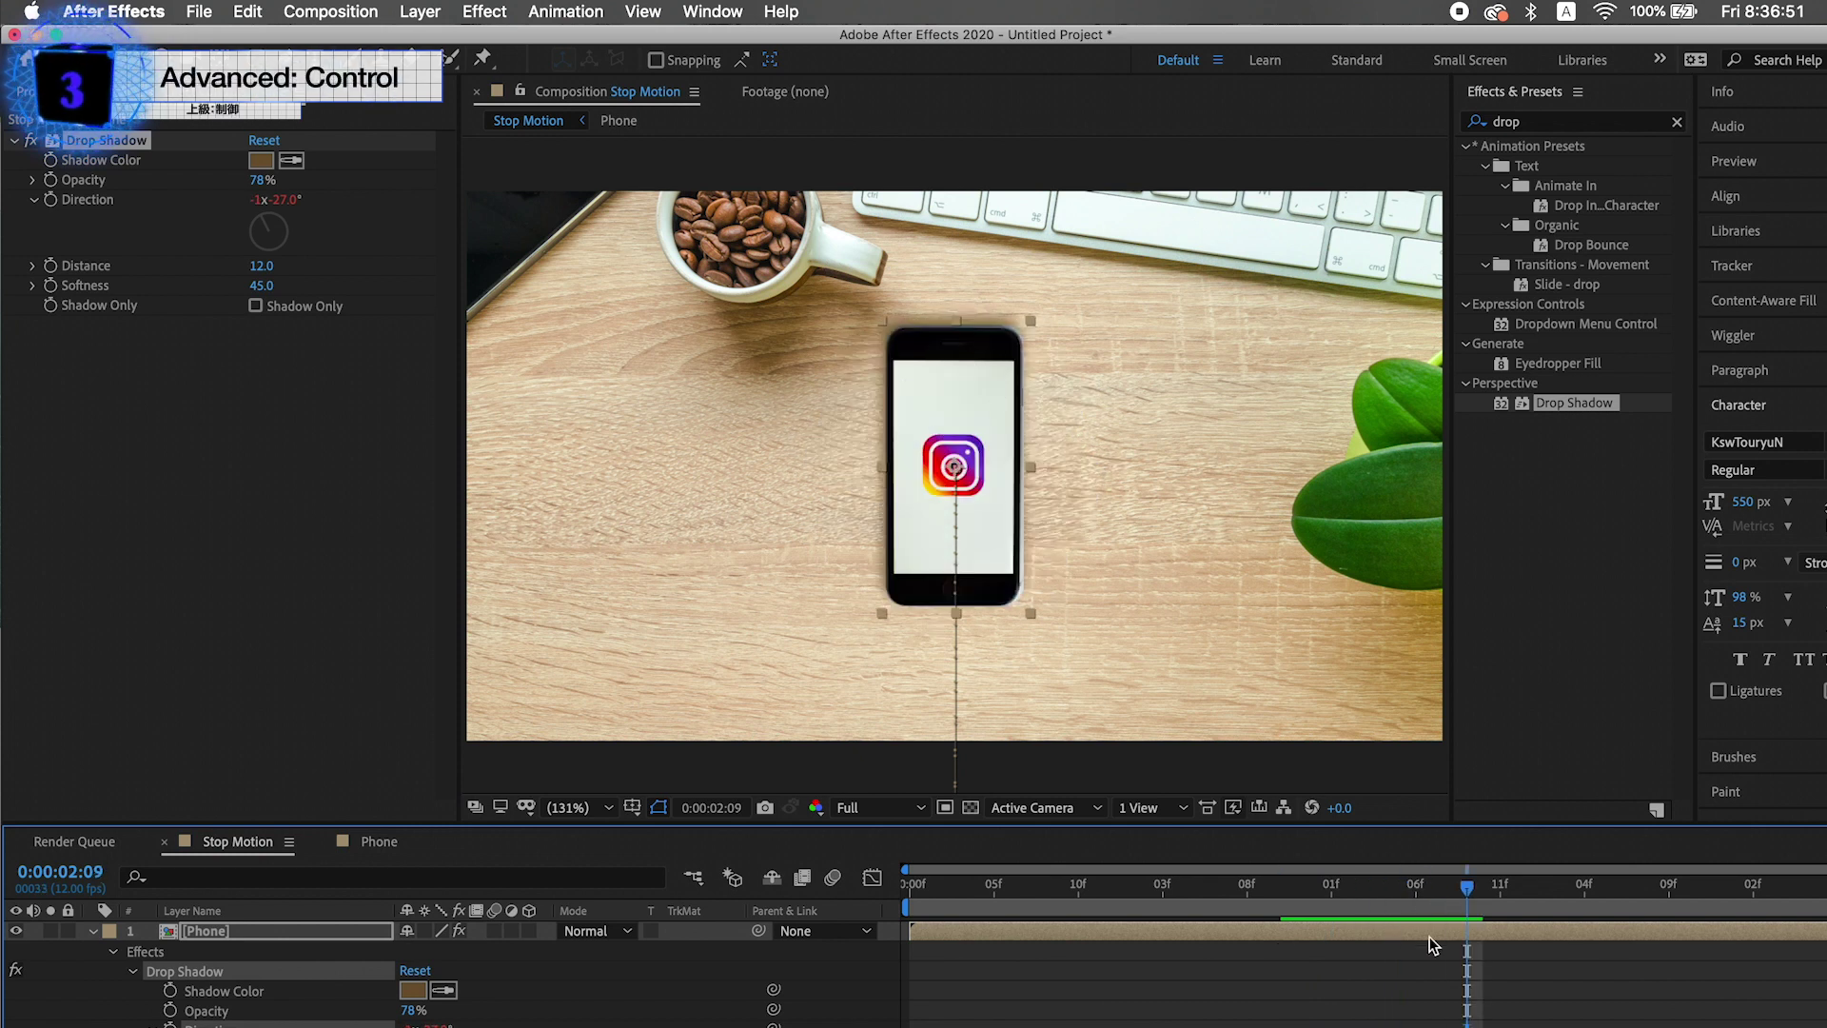
pyautogui.click(1402, 898)
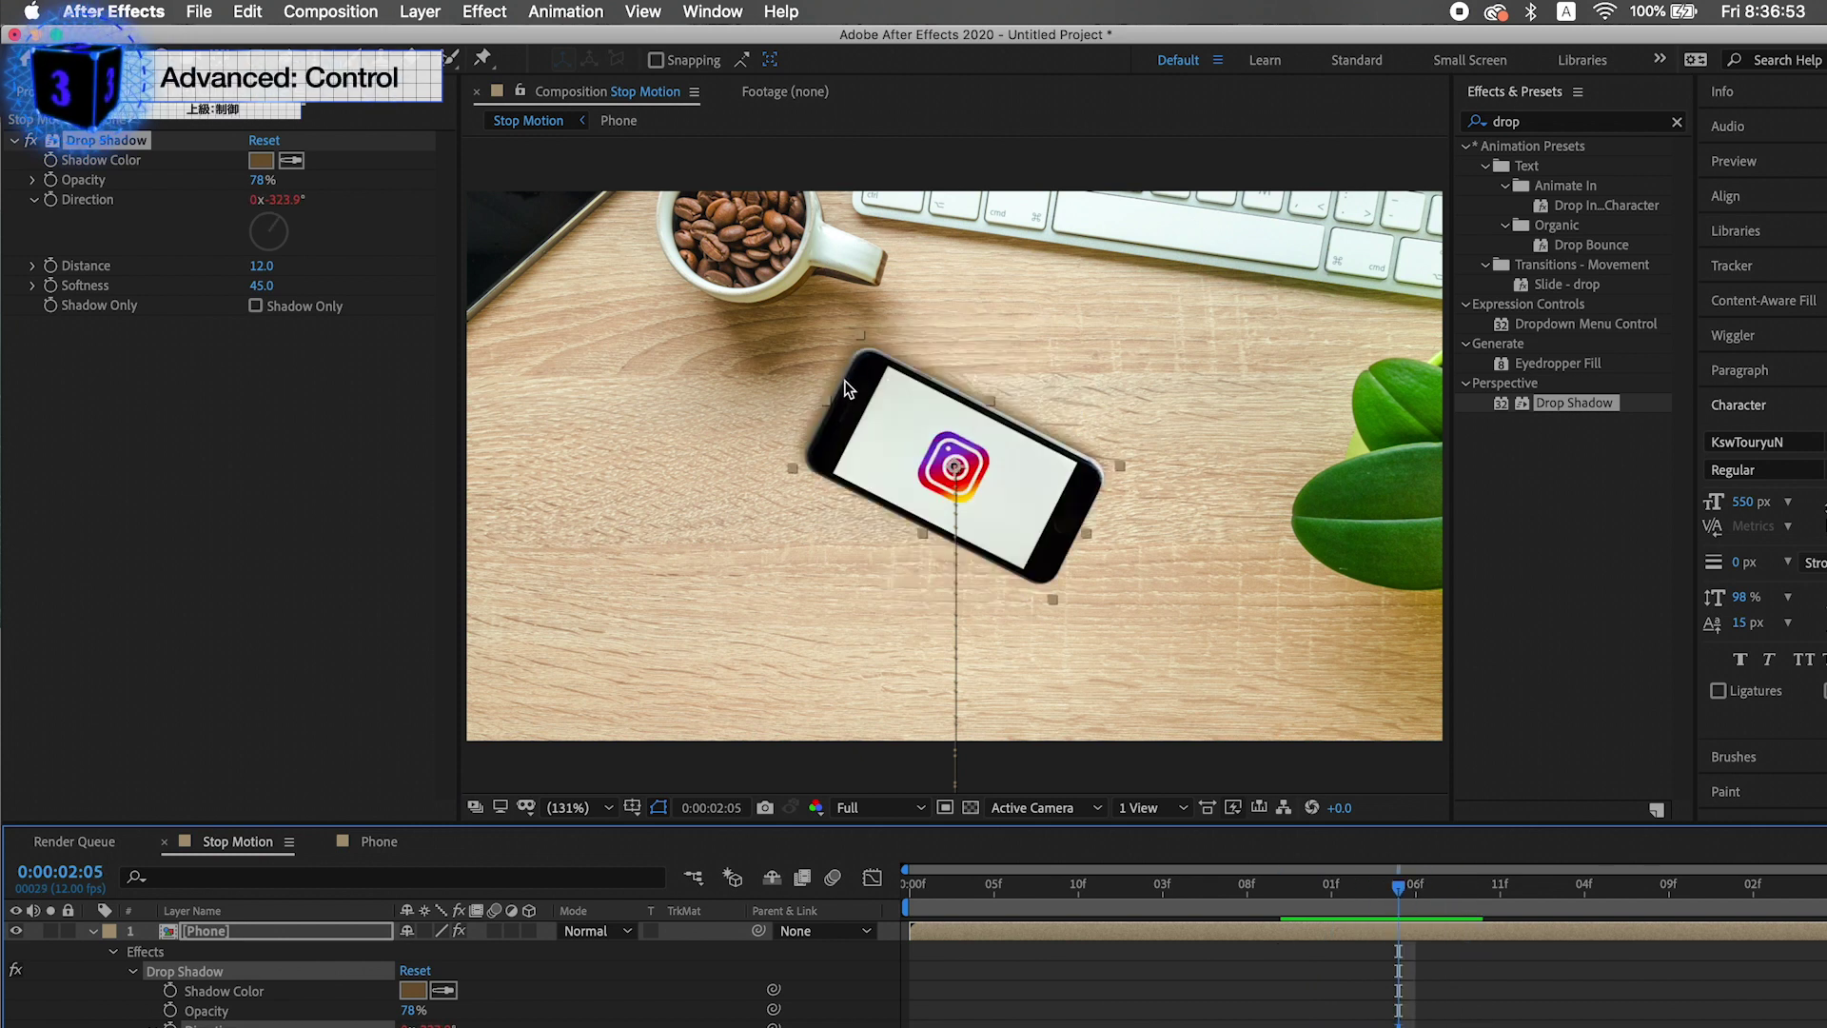
pyautogui.click(1285, 899)
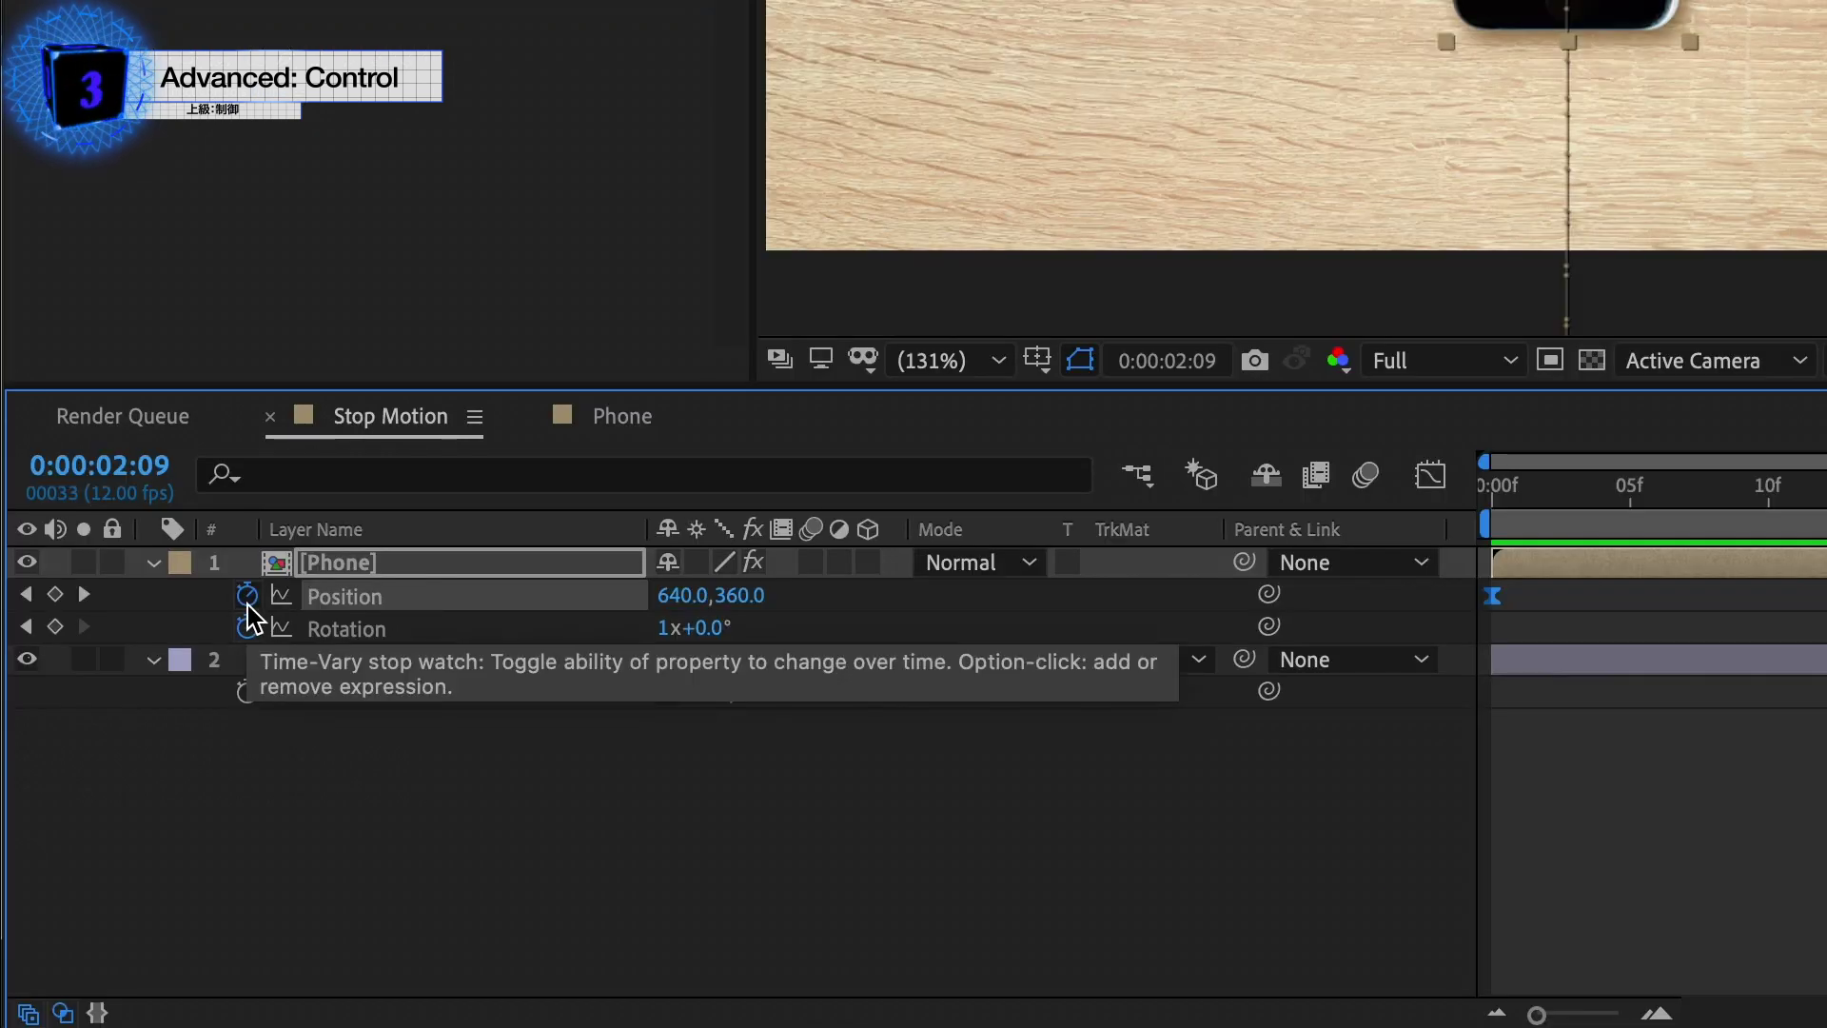
# Step: Add the expression wiggle(2,10); to the phone's Position
pyautogui.keyDown('alt'); pyautogui.click(253, 607); pyautogui.keyUp('alt')
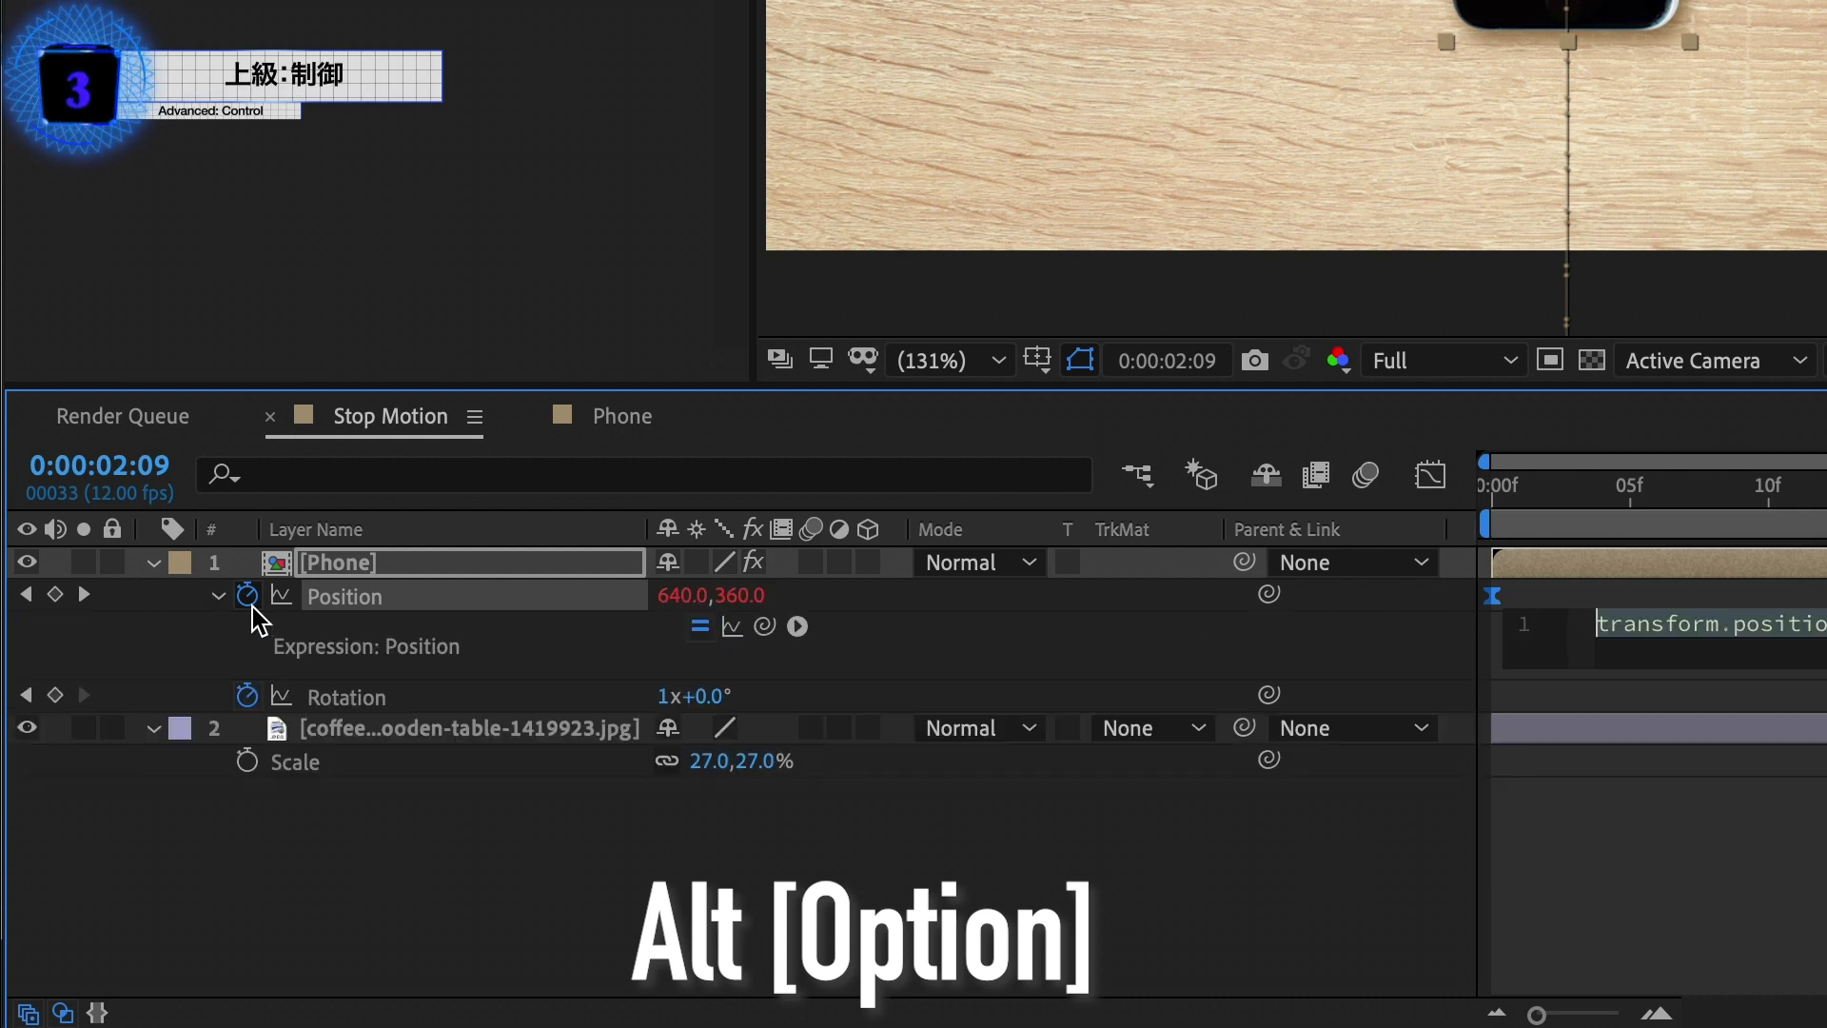
pyautogui.write('wiggle')
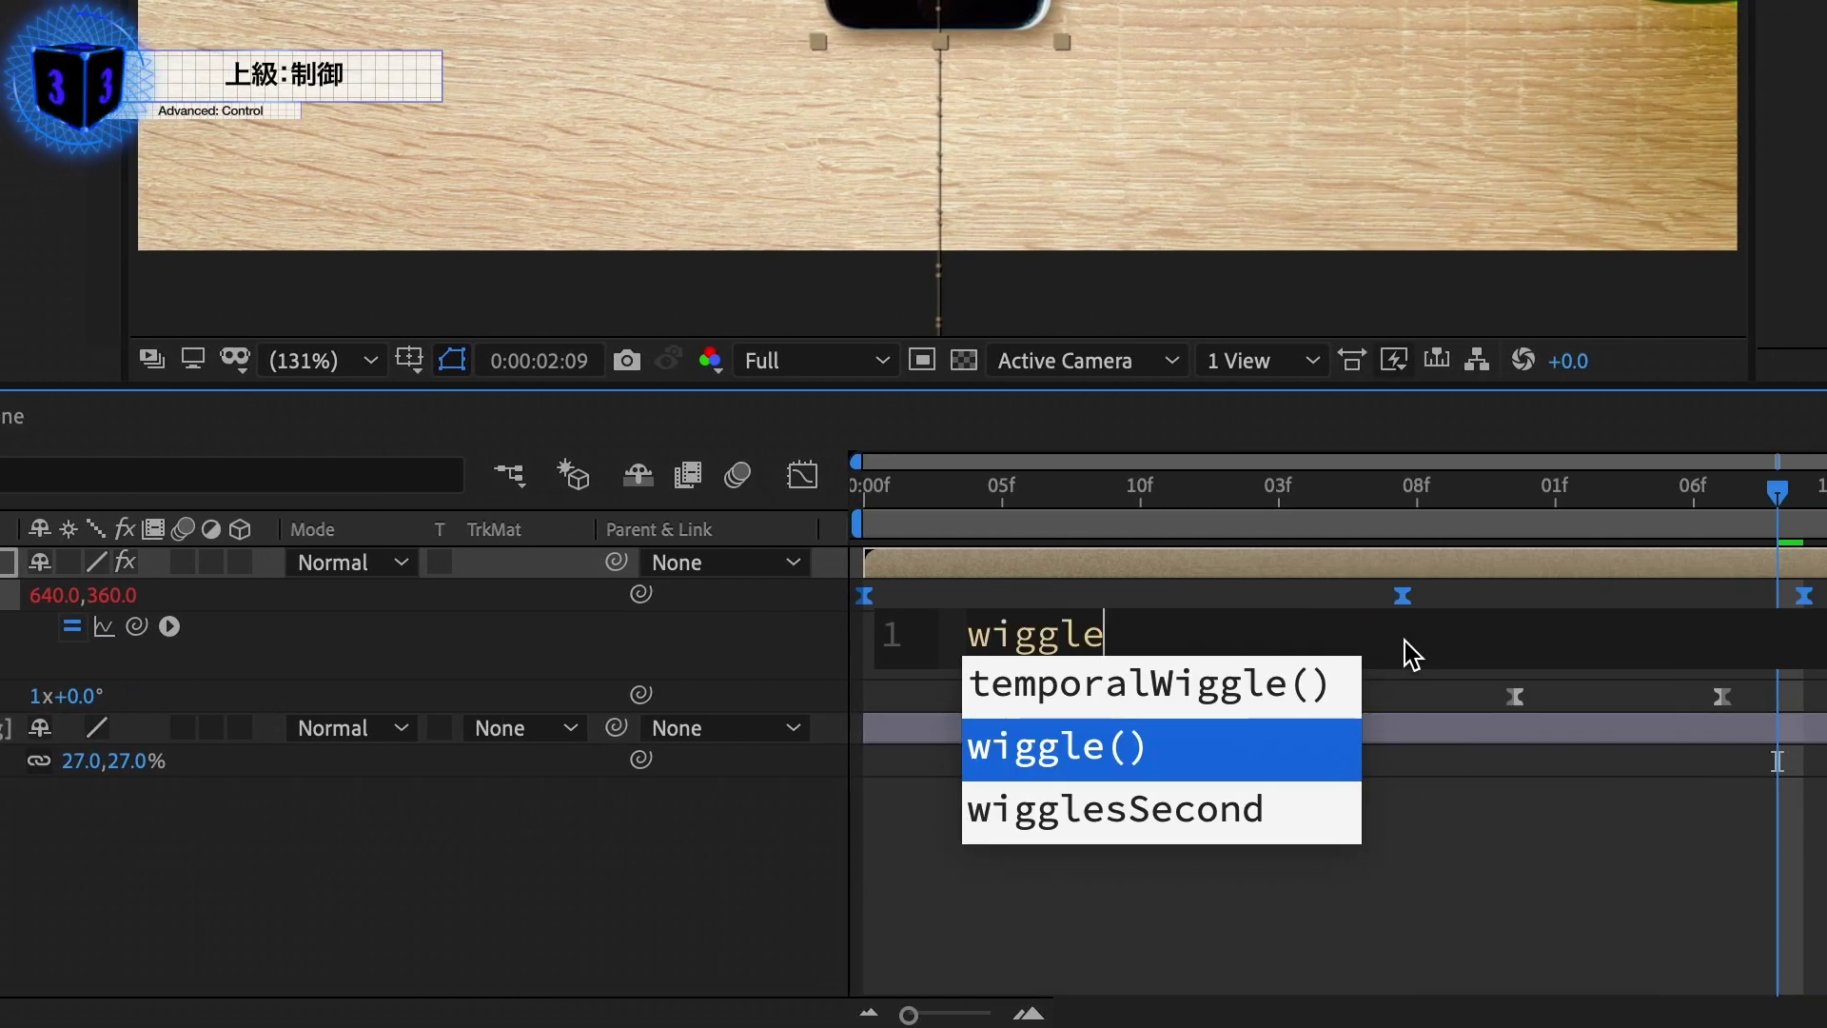
pyautogui.press('Return')
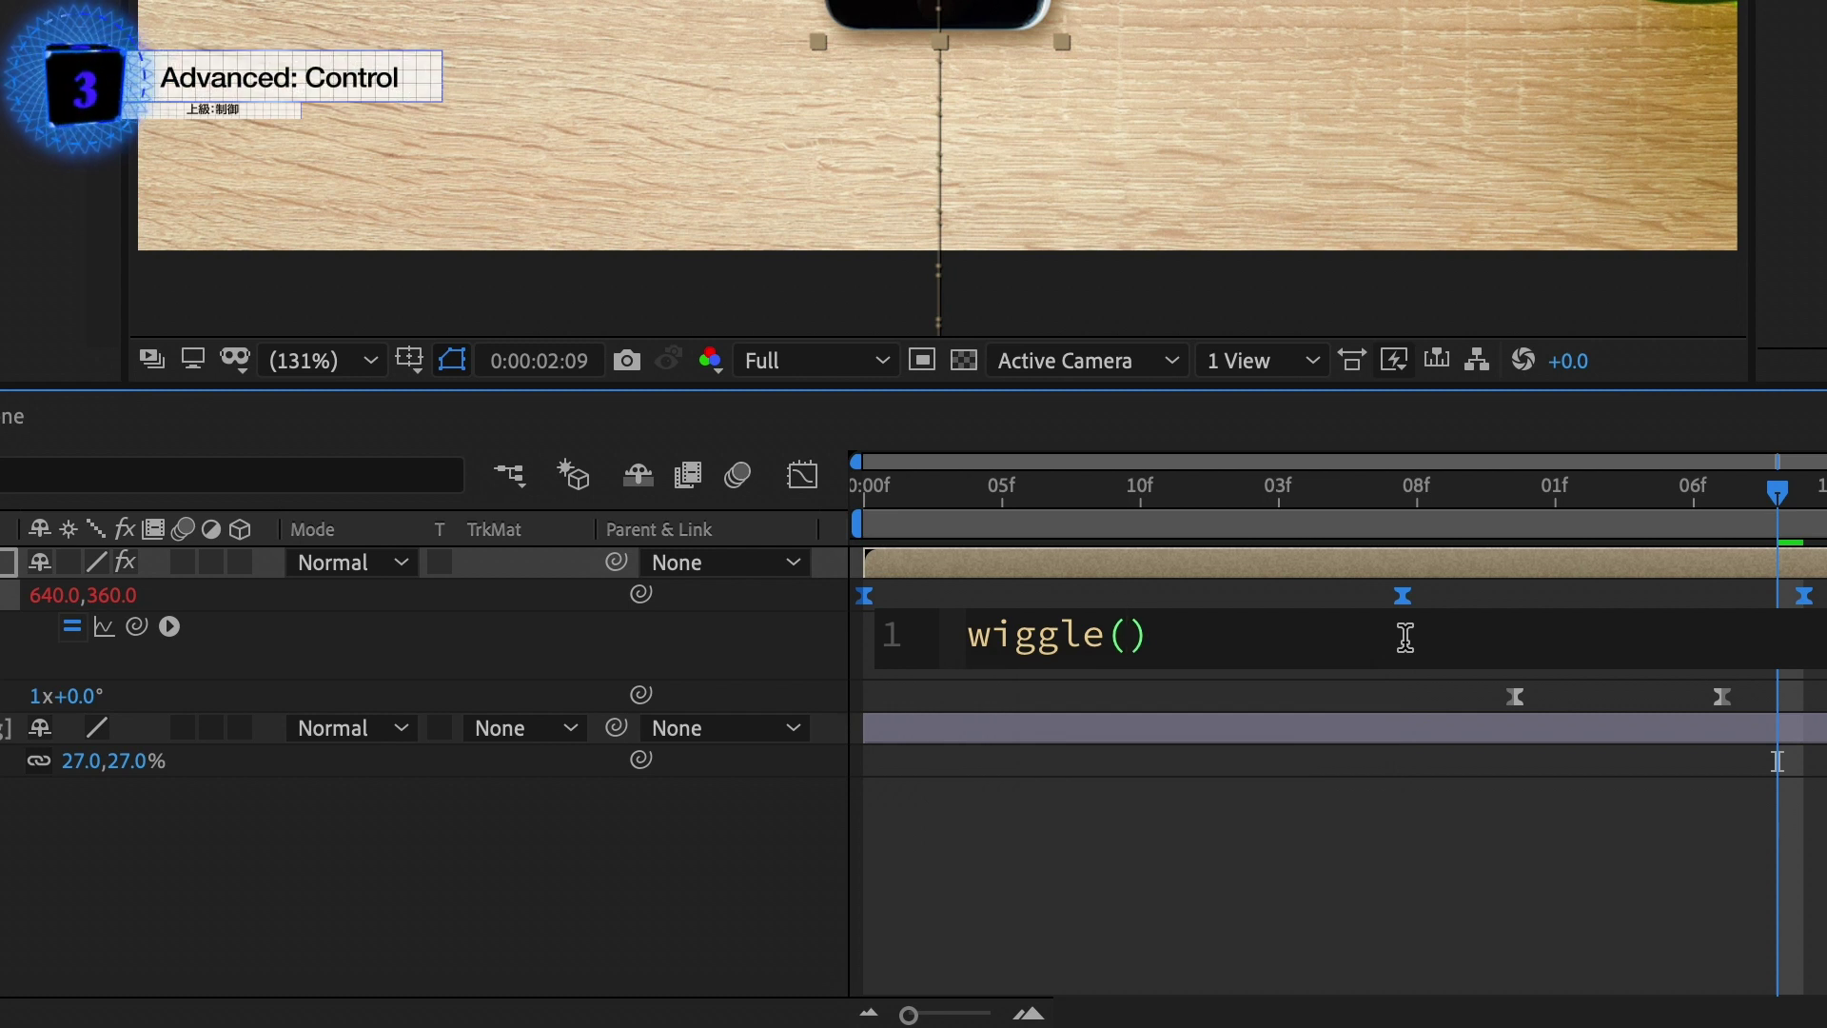
pyautogui.write('2')
pyautogui.write(',1')
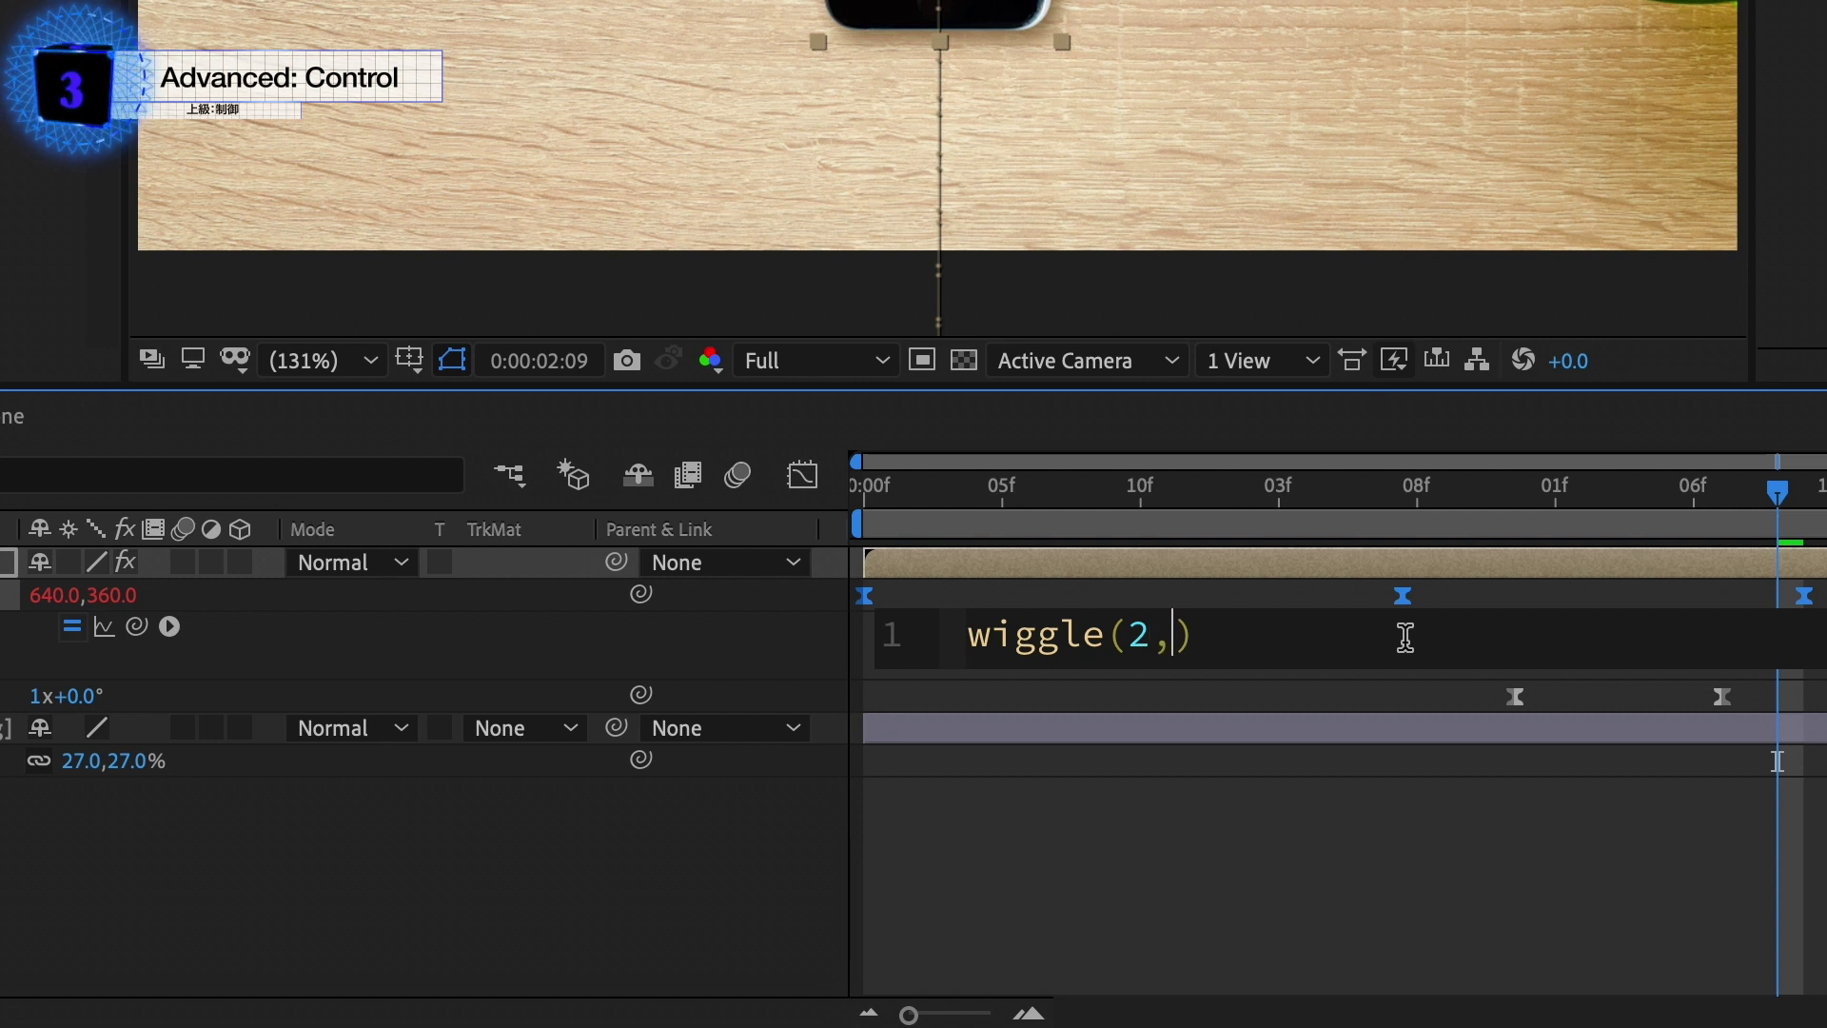
pyautogui.write('0')
pyautogui.click(1284, 635)
pyautogui.write(';')
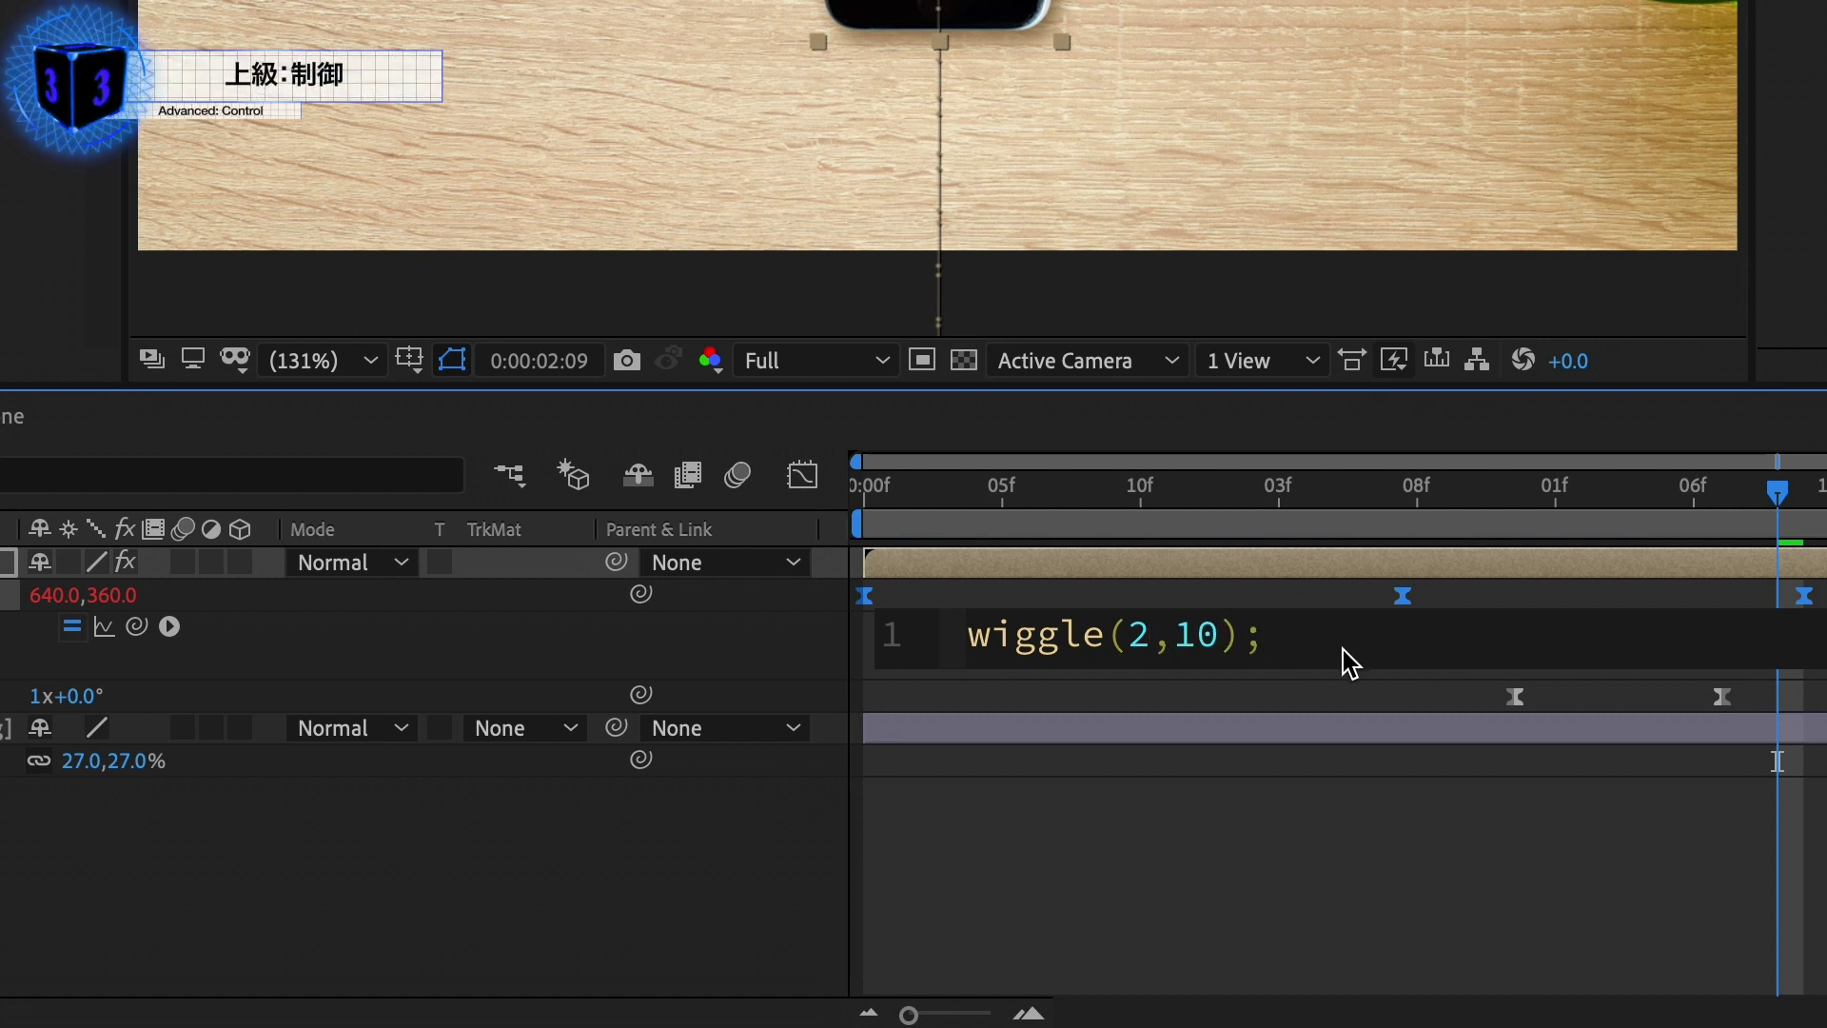
pyautogui.click(1357, 861)
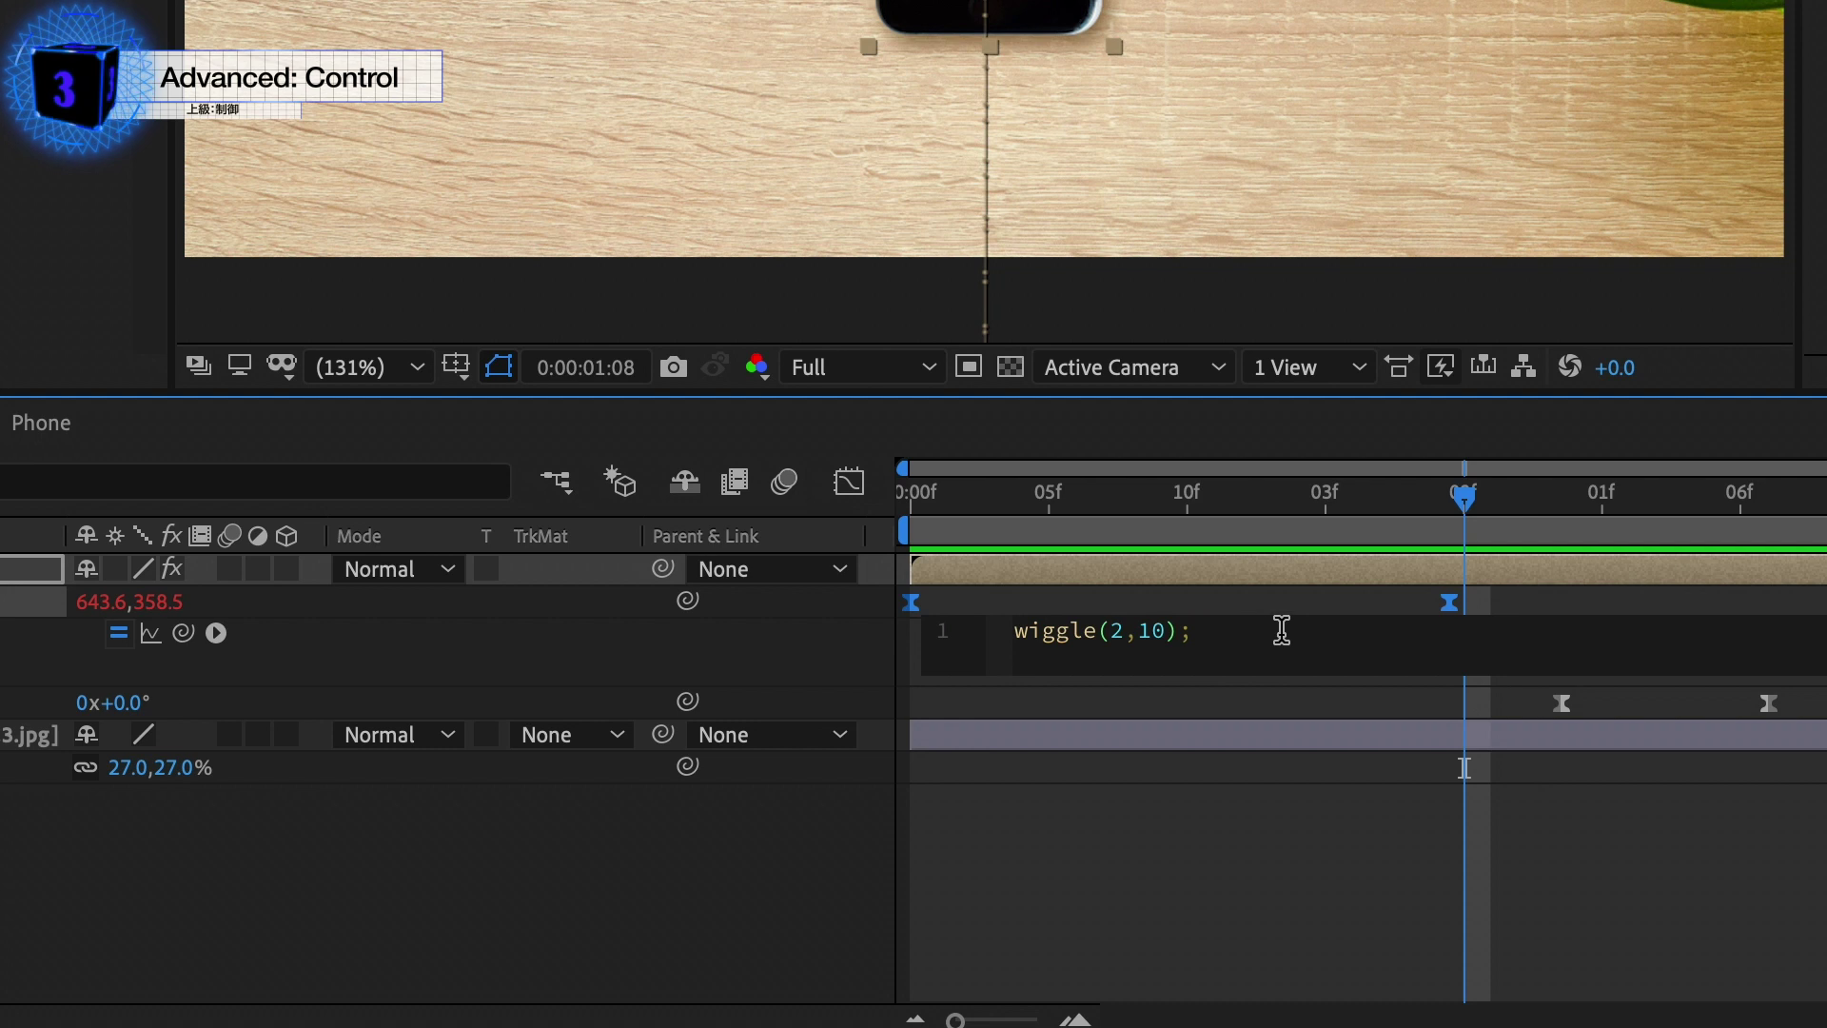
# Step: Raise the wiggle to wiggle(2,100) and preview the jittering phone
pyautogui.write('0')
pyautogui.click(1458, 504)
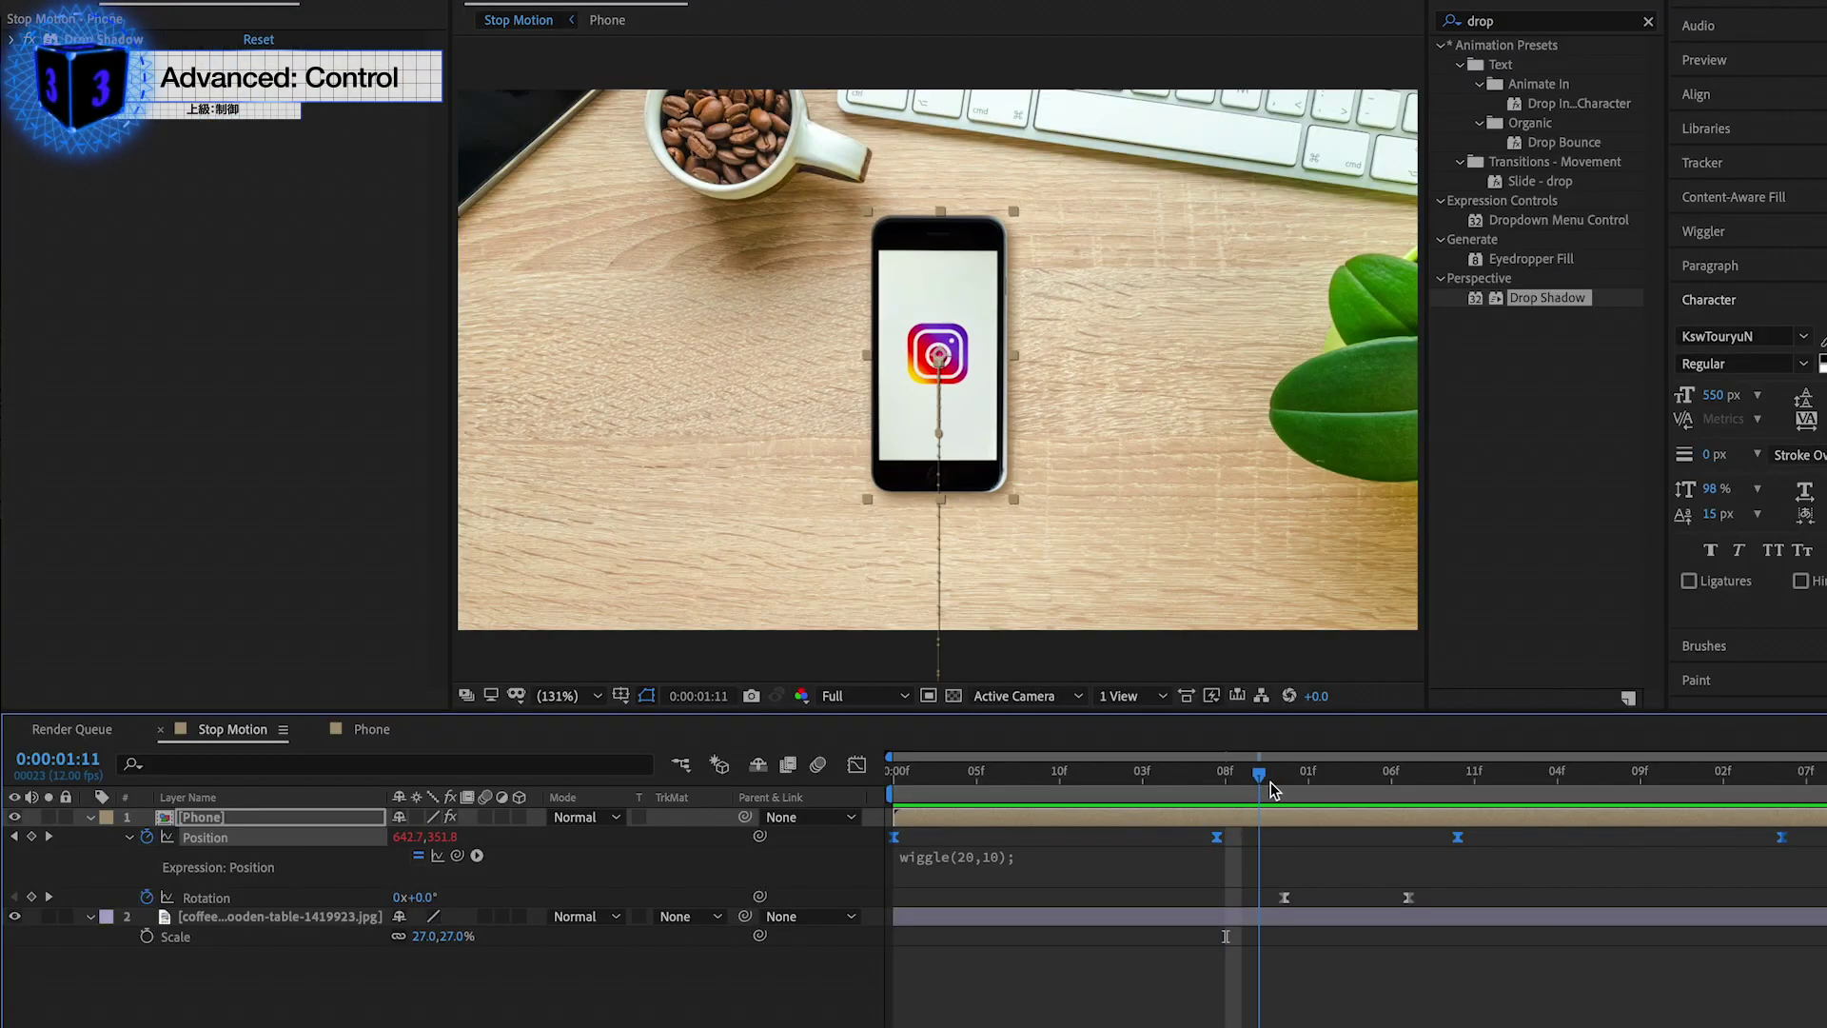
pyautogui.moveTo(1211, 779); pyautogui.dragTo(1111, 770)
pyautogui.press('space')
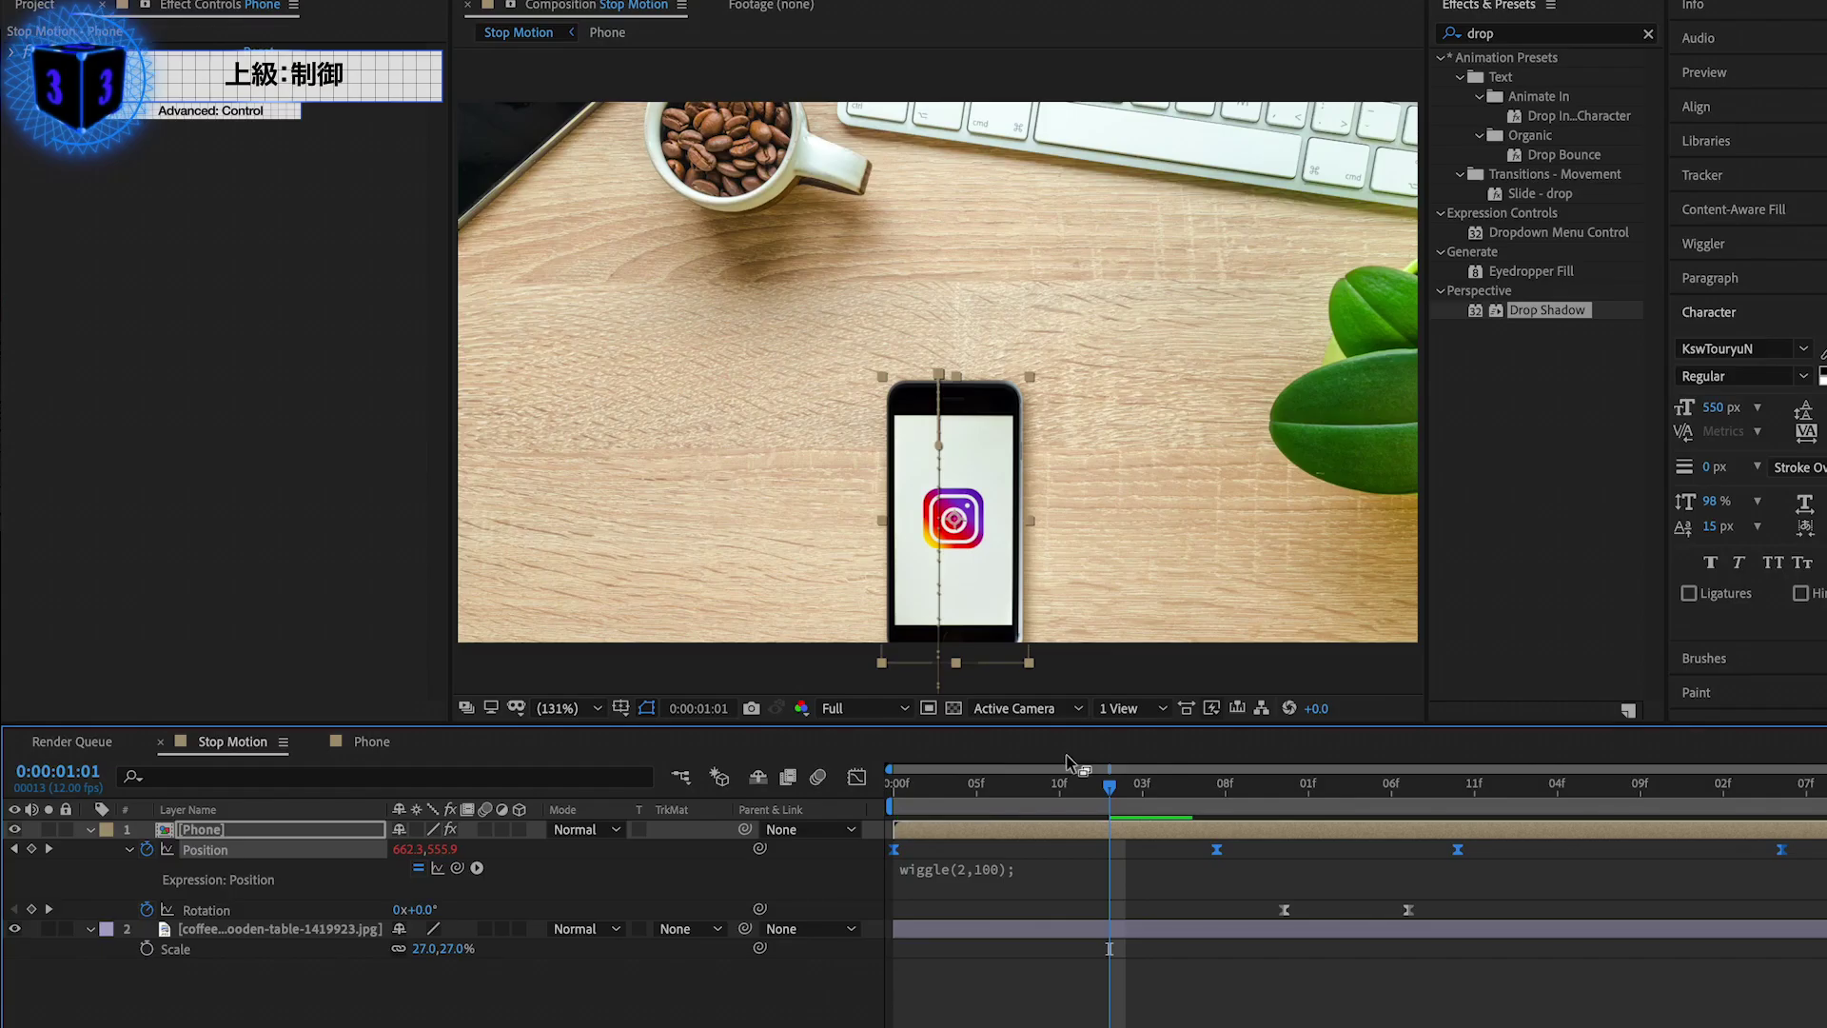
pyautogui.press('space')
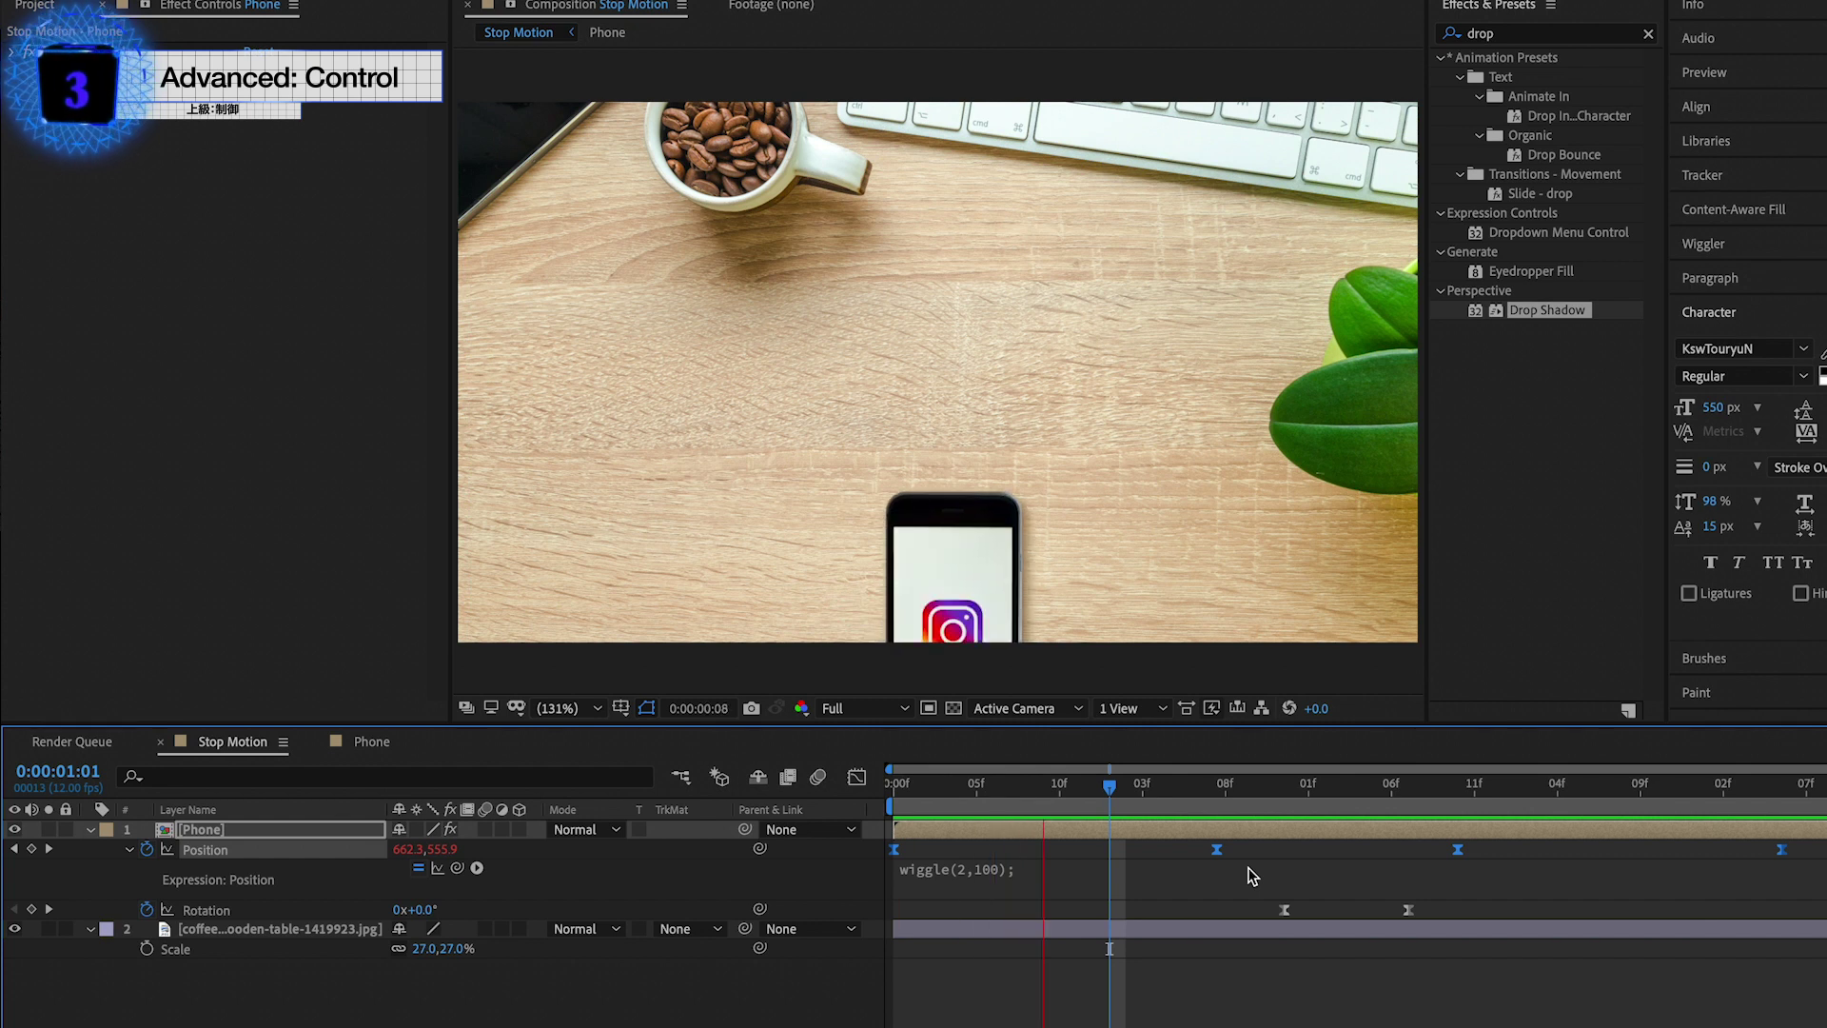
# Step: Change the Position expression back to wiggle(2,10);
pyautogui.press('space')
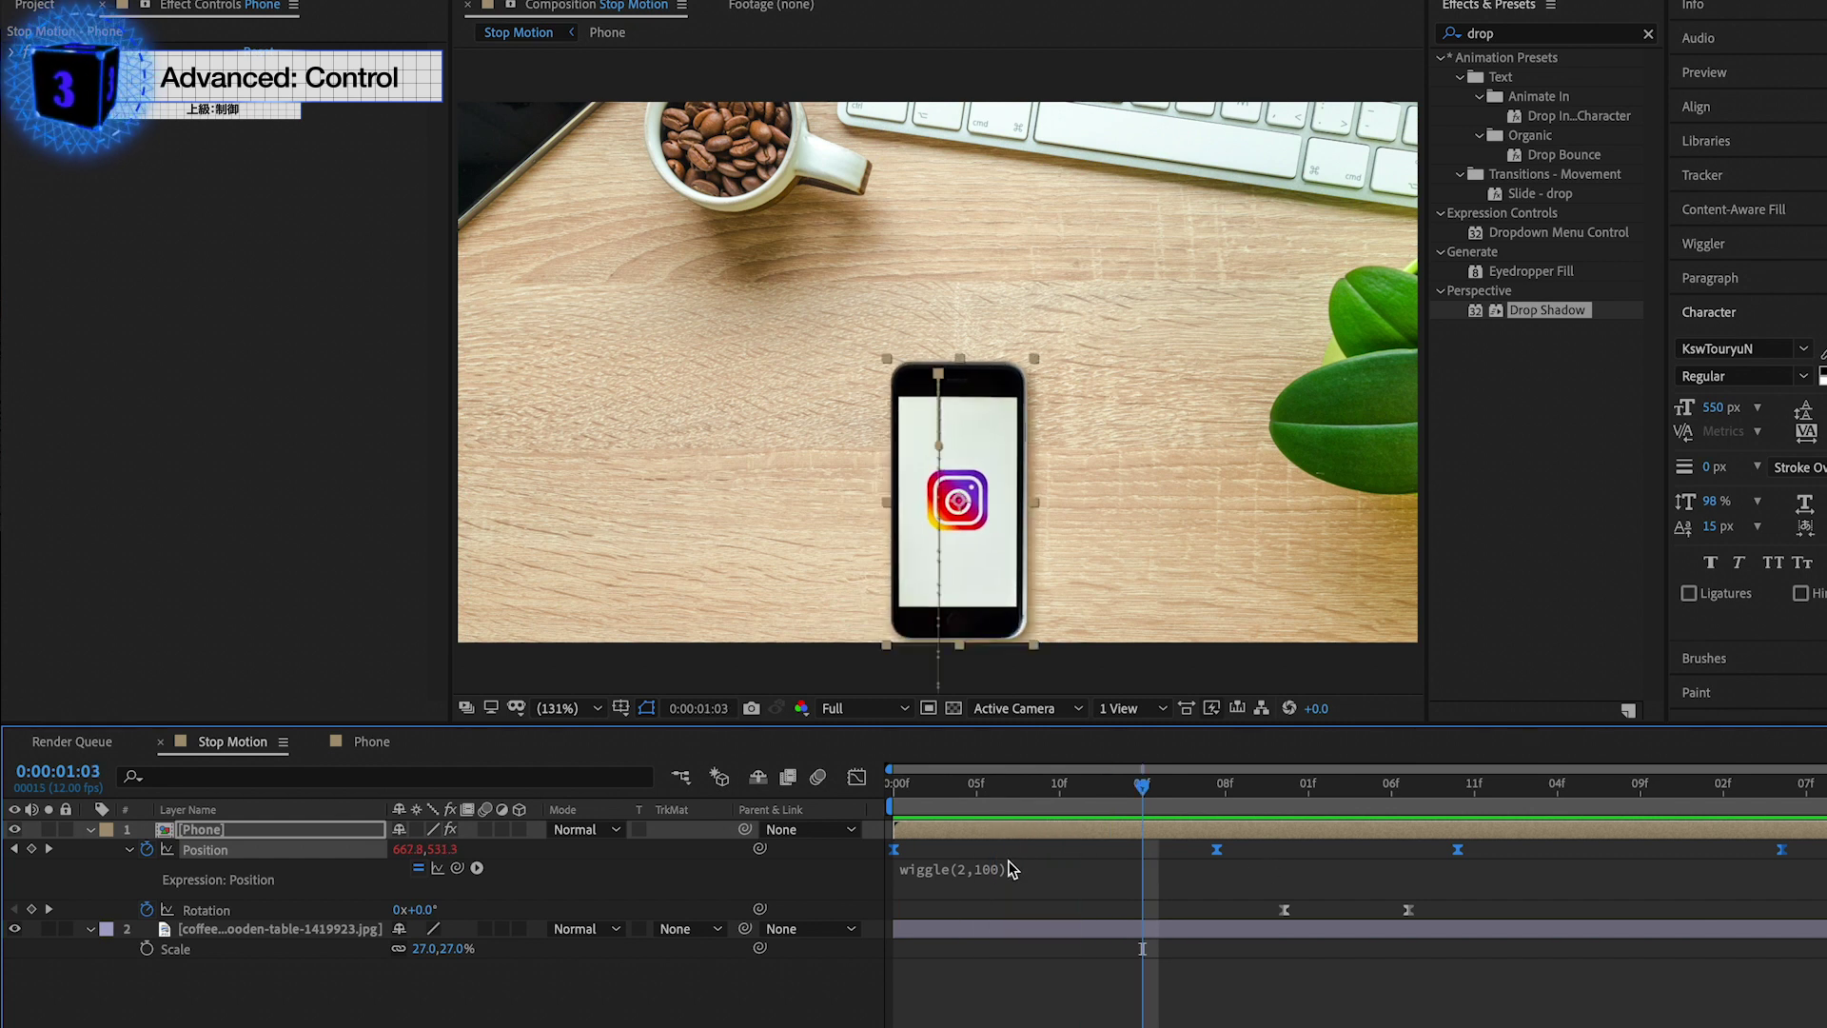
pyautogui.press('BackSpace')
pyautogui.write(';')
pyautogui.moveTo(1018, 780); pyautogui.dragTo(1275, 782)
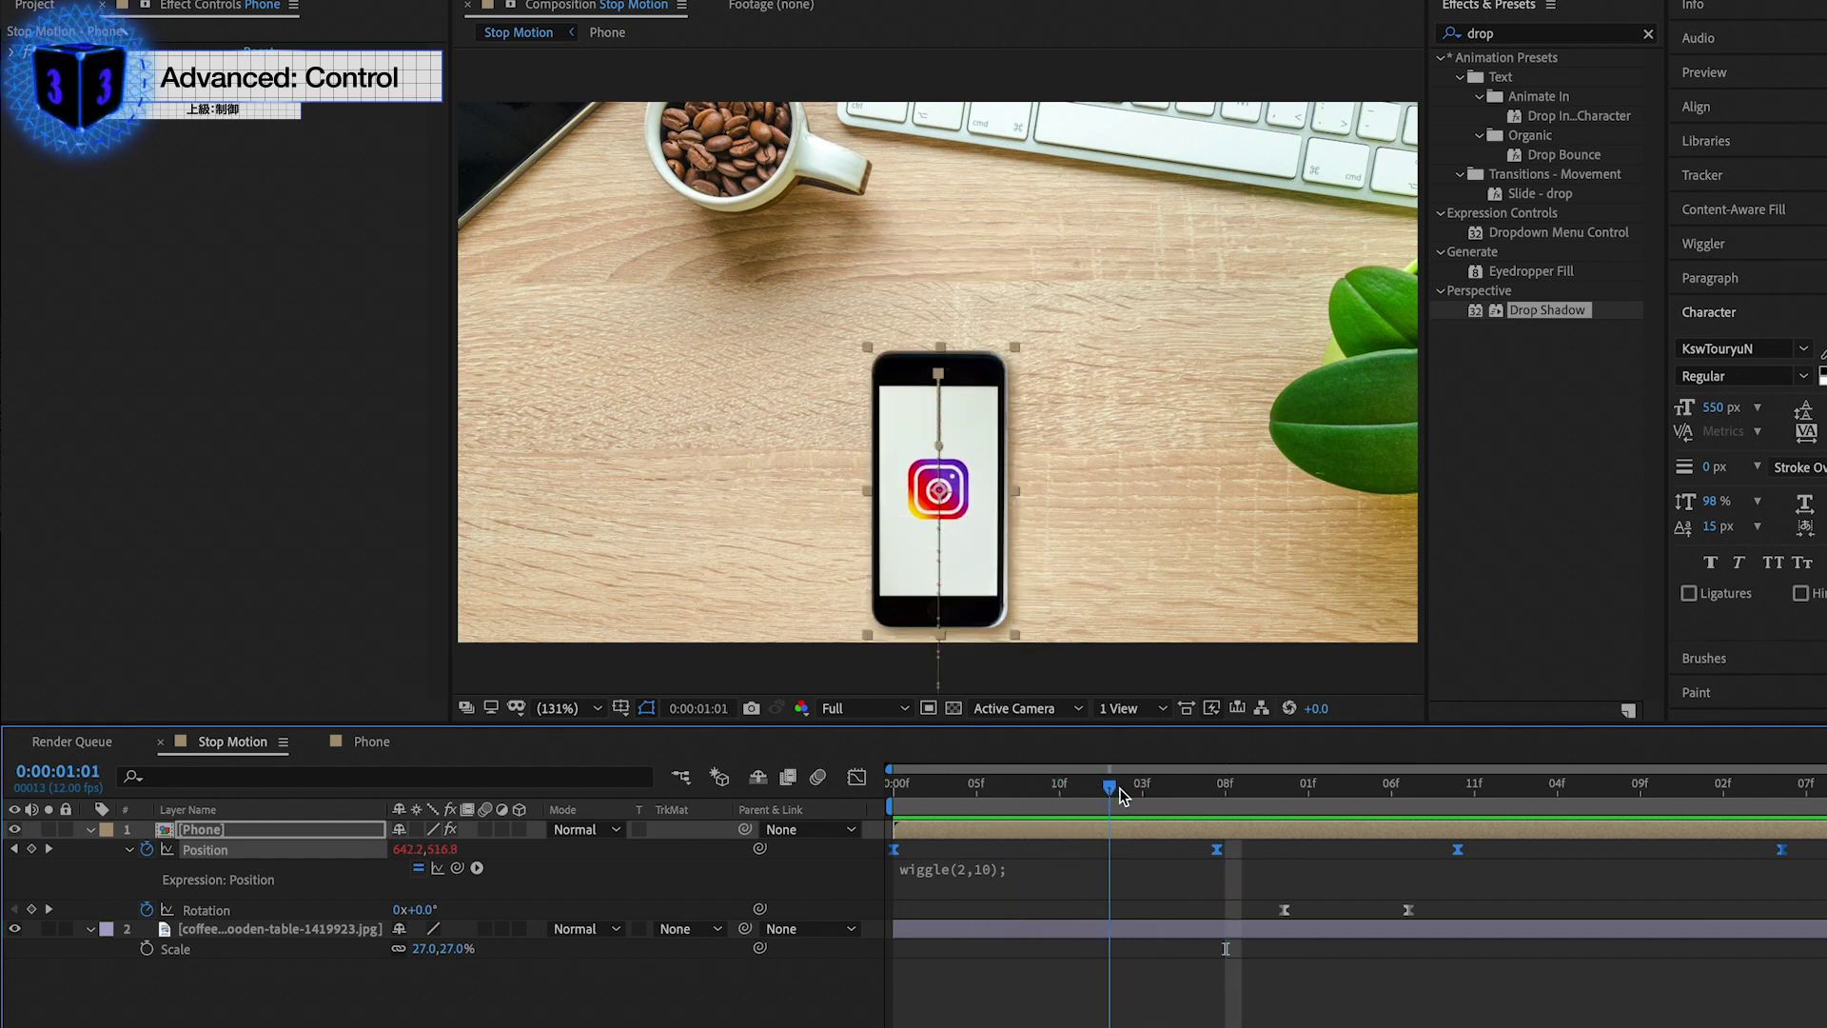
# Step: Delete the phone's Rotation keyframes and scrub the timeline to check the position jitter
pyautogui.click(296, 912)
pyautogui.press('Delete')
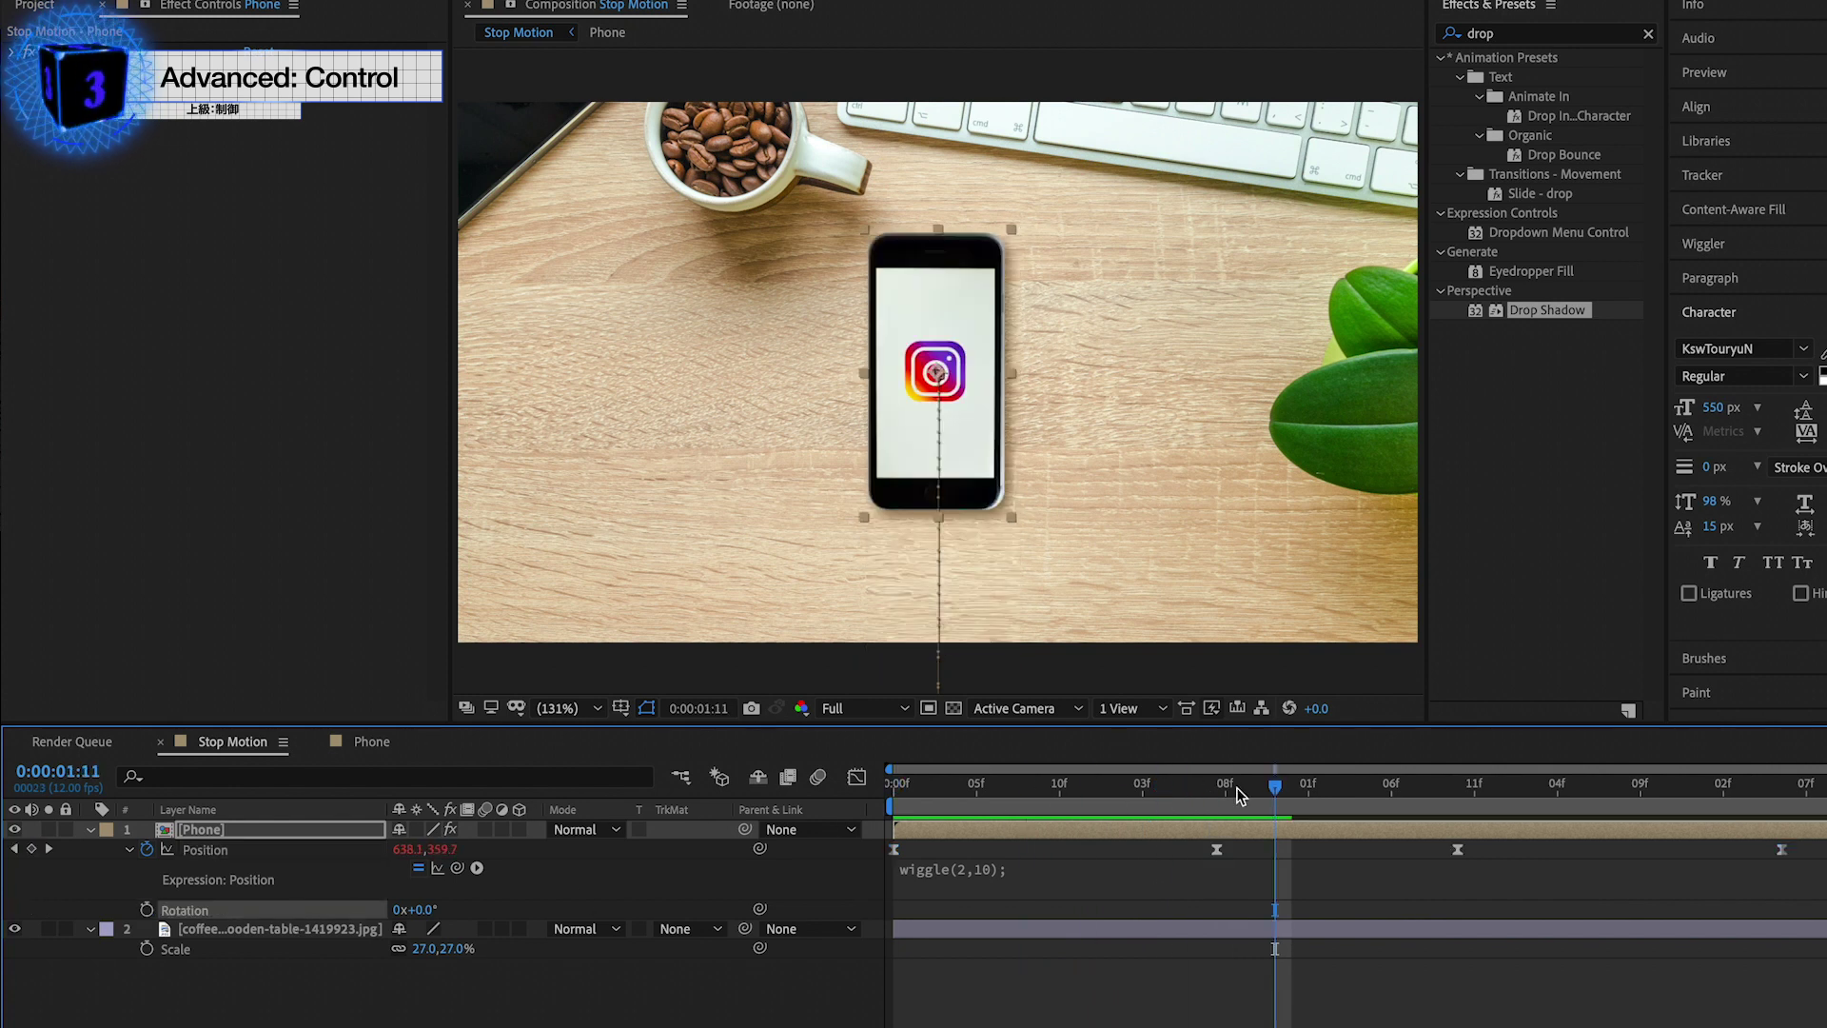
pyautogui.moveTo(1236, 786); pyautogui.dragTo(1152, 789)
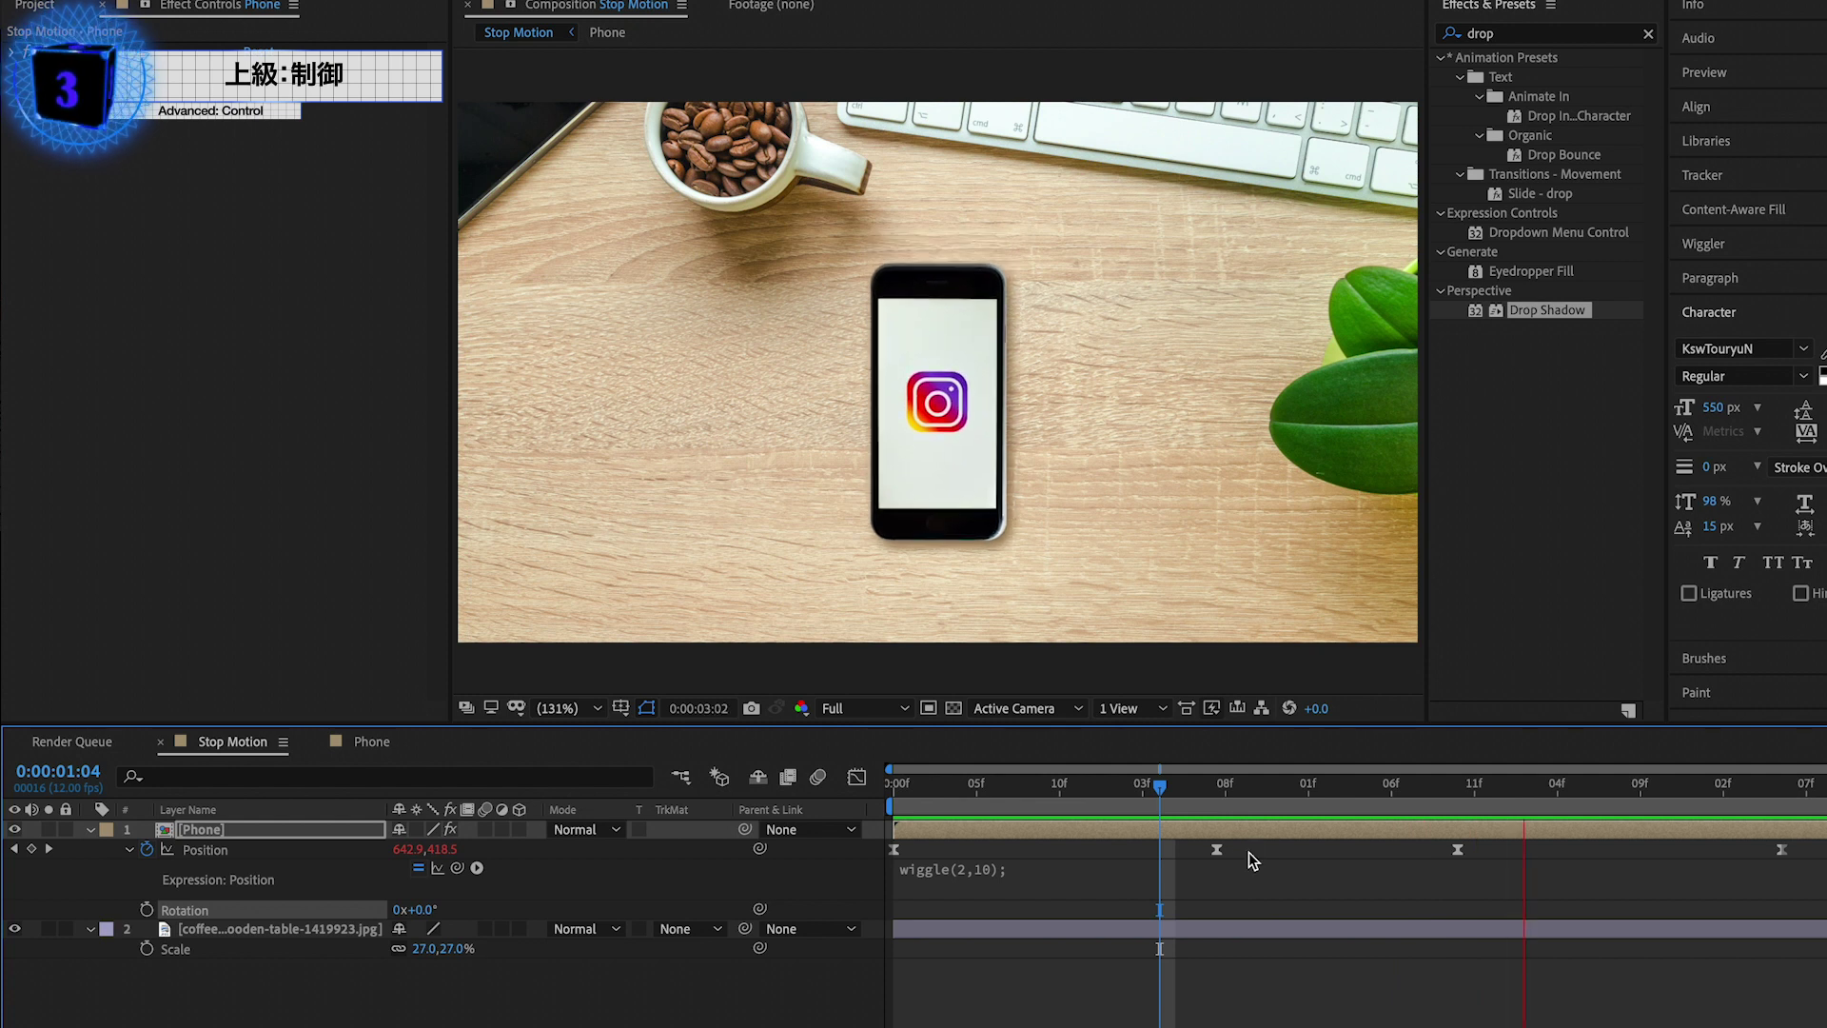
pyautogui.press('space')
pyautogui.moveTo(1339, 800)
pyautogui.mouseDown()
pyautogui.moveTo(1369, 808)
pyautogui.moveTo(1263, 851)
pyautogui.moveTo(1279, 807)
pyautogui.mouseUp()
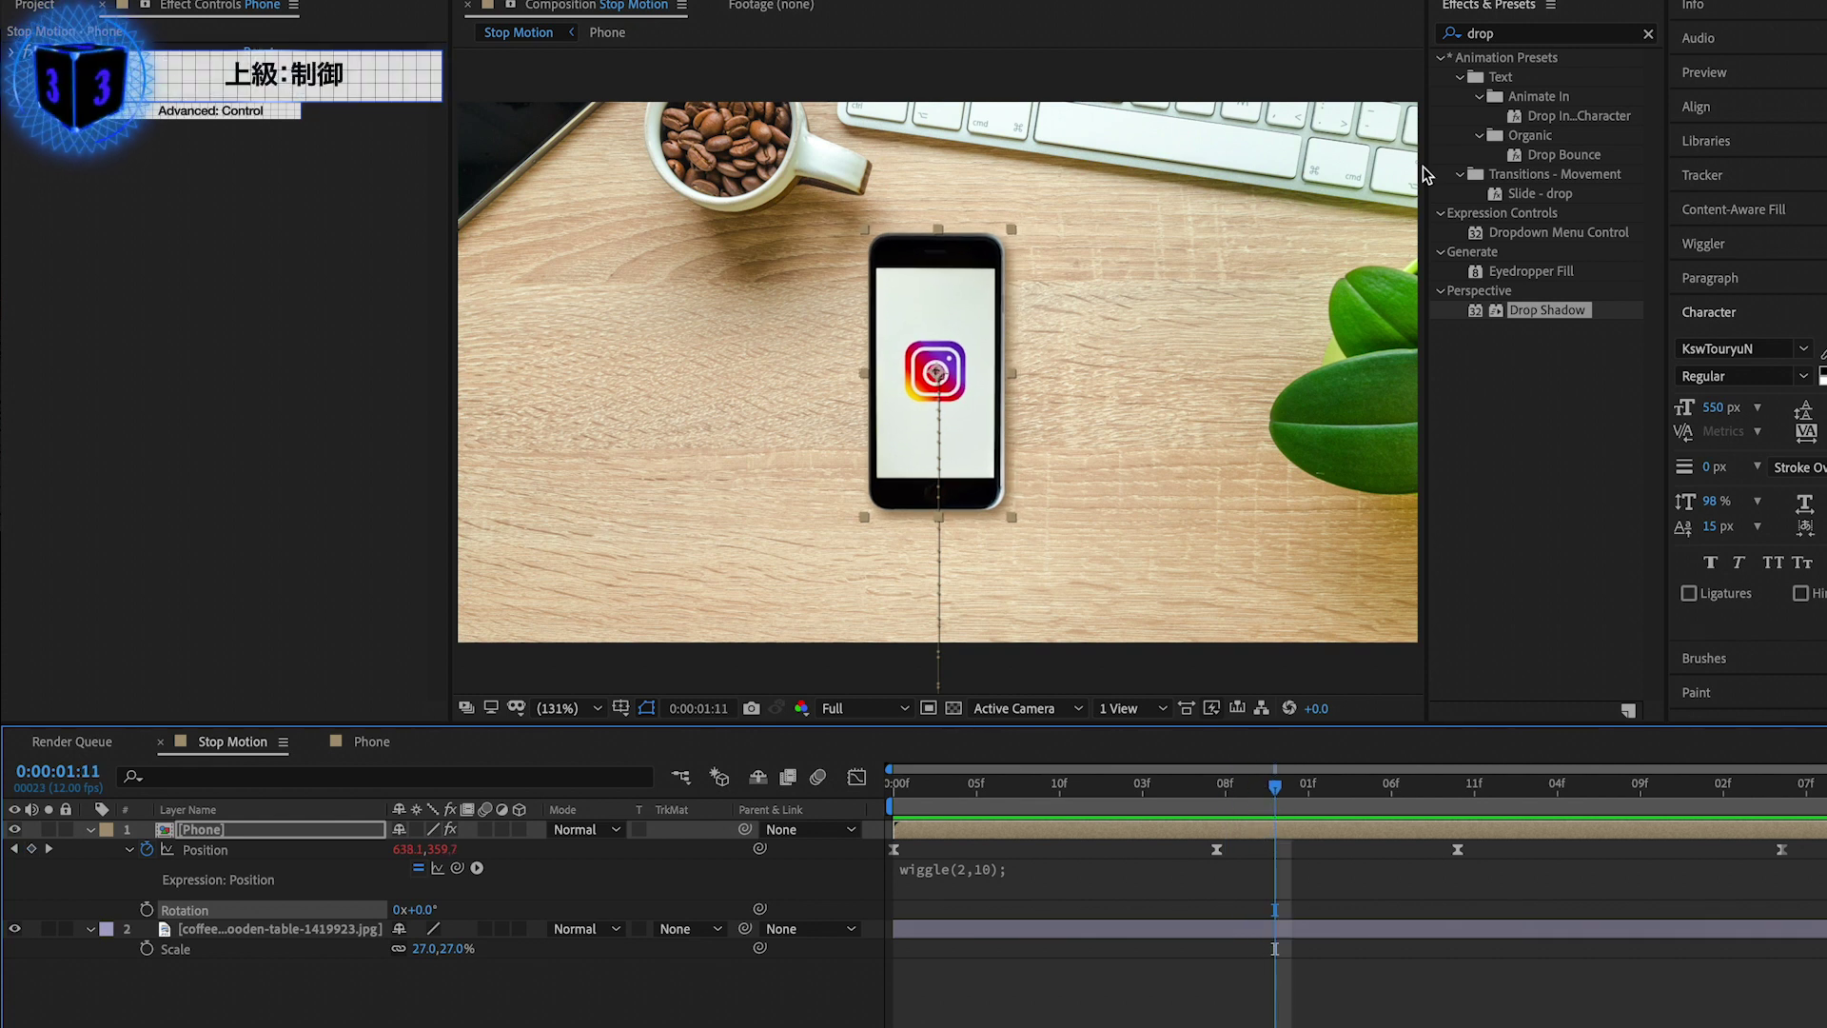
# Step: Apply a Slider Control effect to the Phone layer, leaving its value at 0
pyautogui.click(1647, 36)
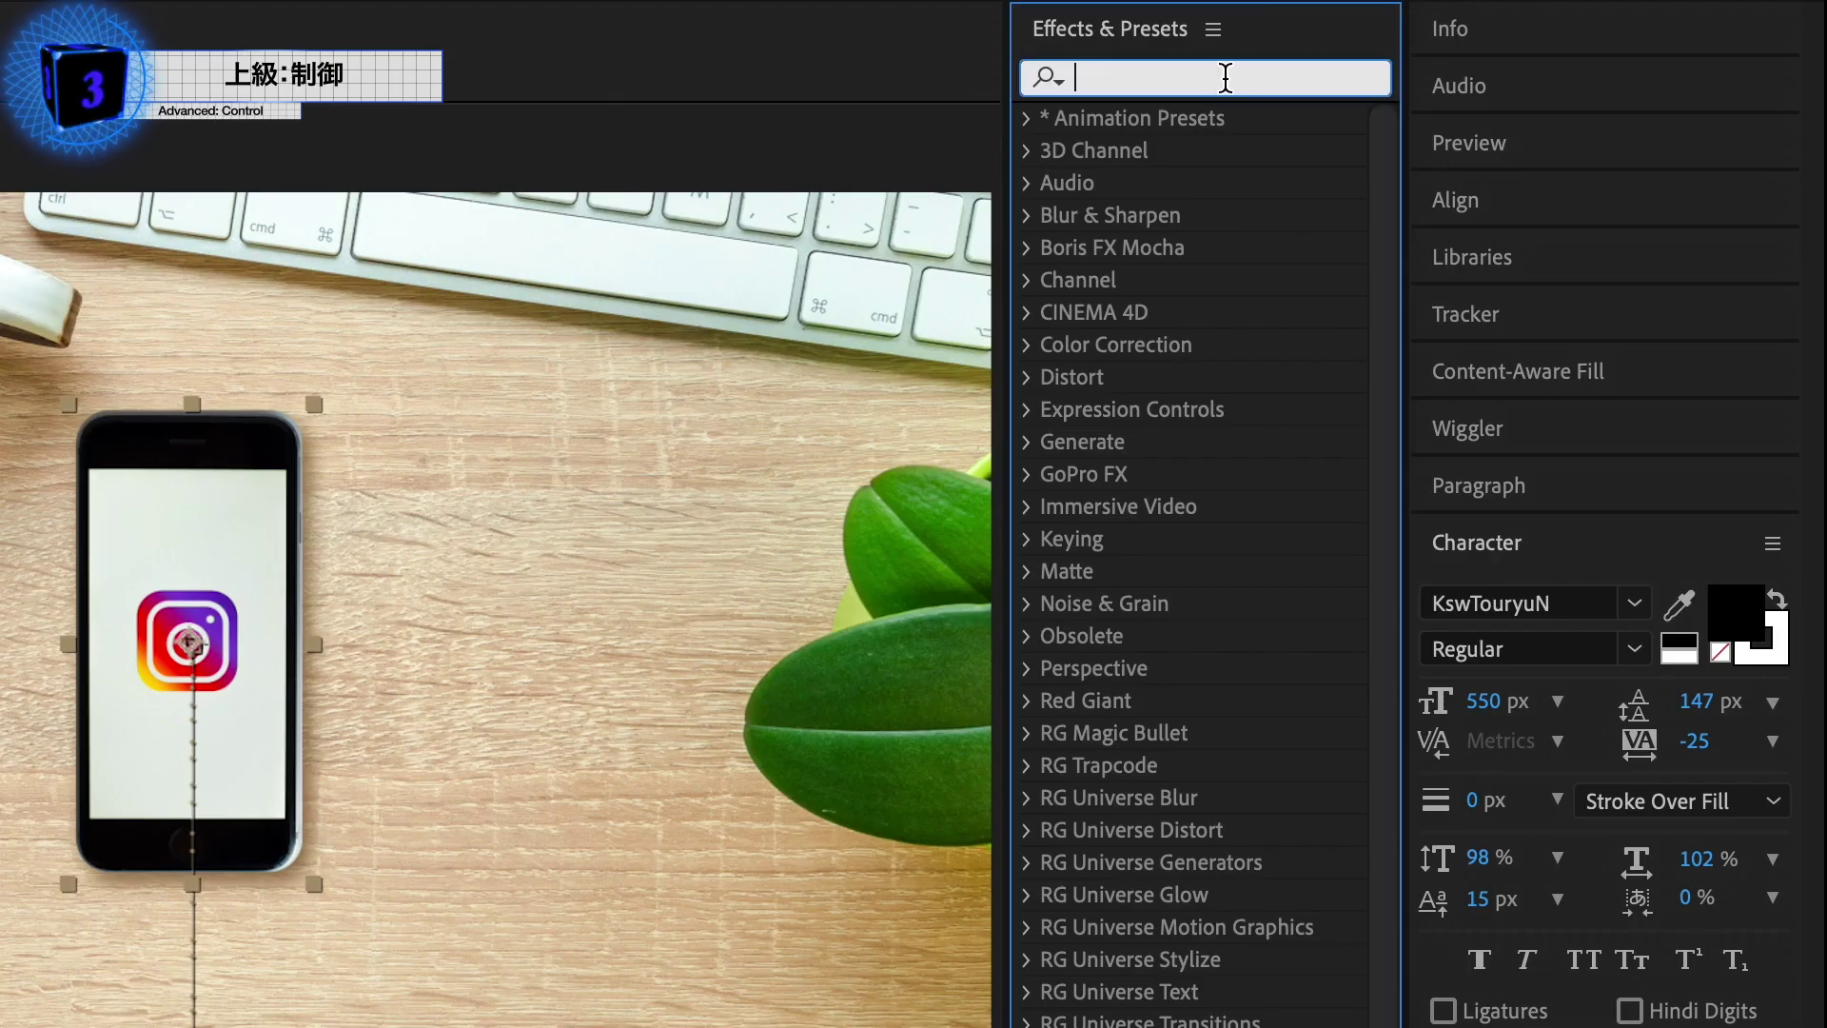
pyautogui.write('slider')
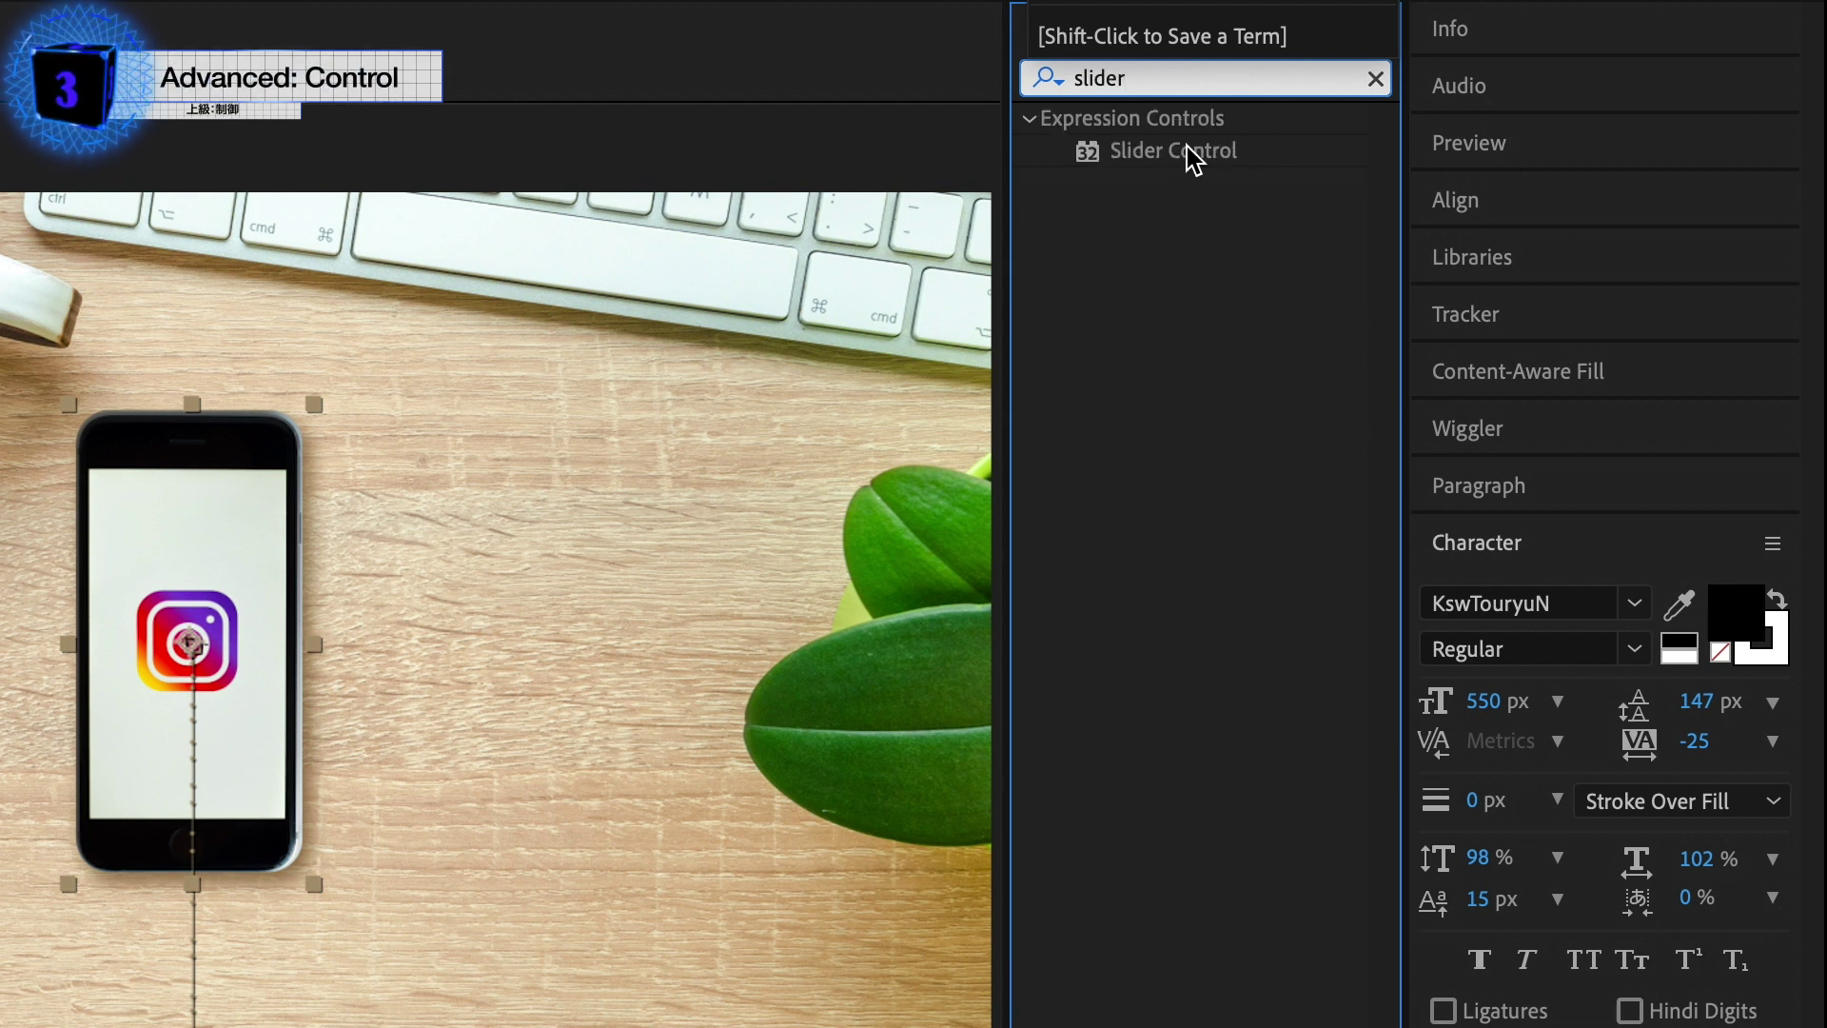
pyautogui.doubleClick(1189, 152)
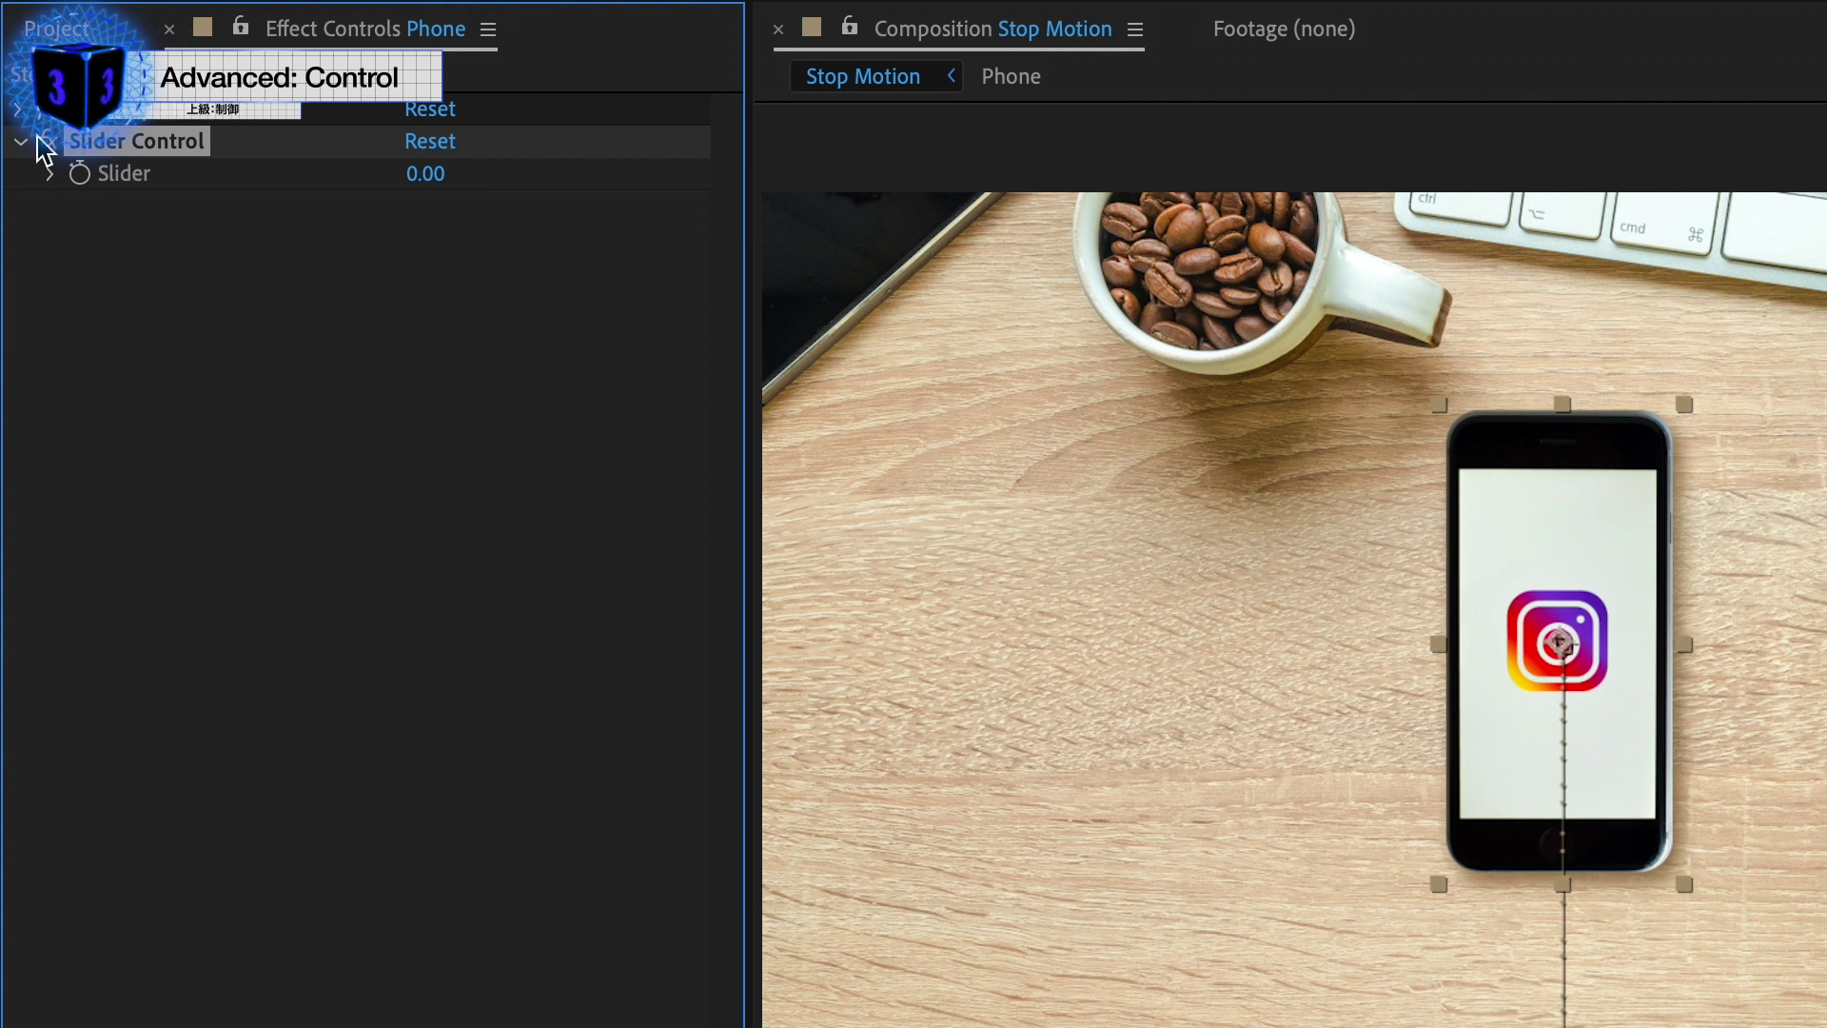
pyautogui.moveTo(425, 173)
pyautogui.mouseDown()
pyautogui.moveTo(524, 241)
pyautogui.moveTo(479, 215)
pyautogui.mouseUp()
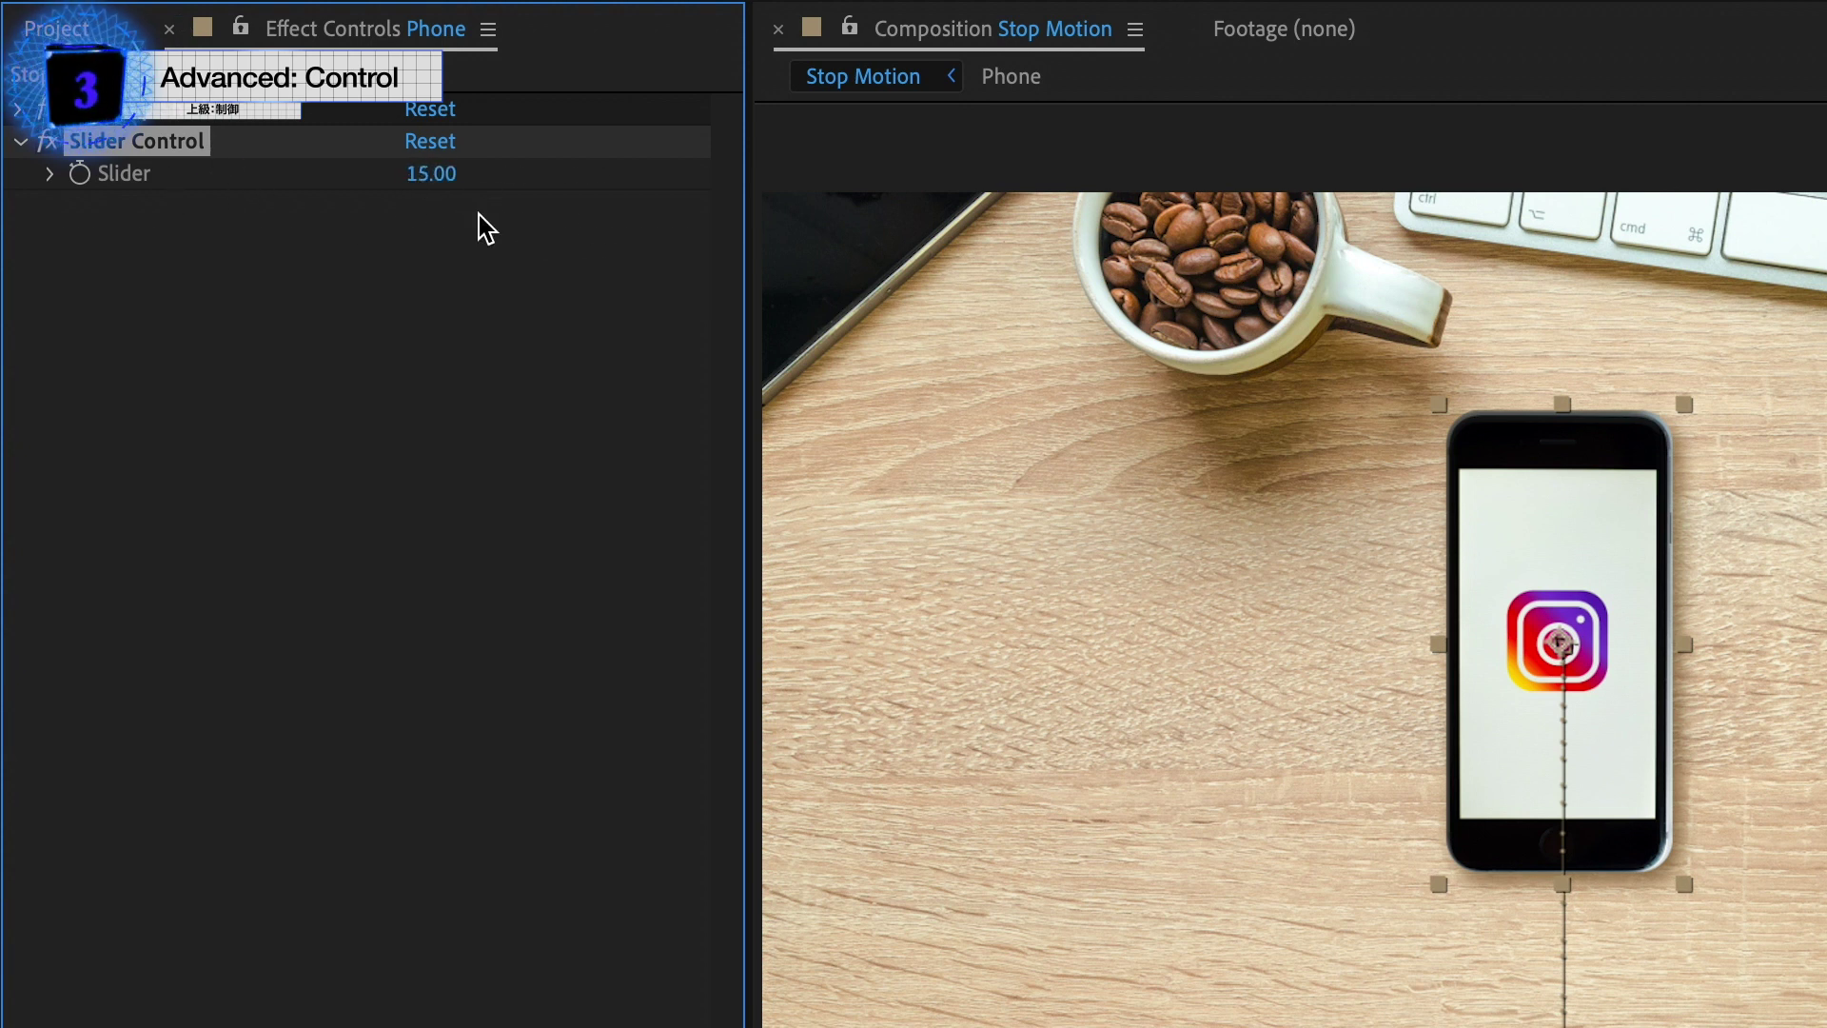
pyautogui.hotkey('ctrl', 'z')
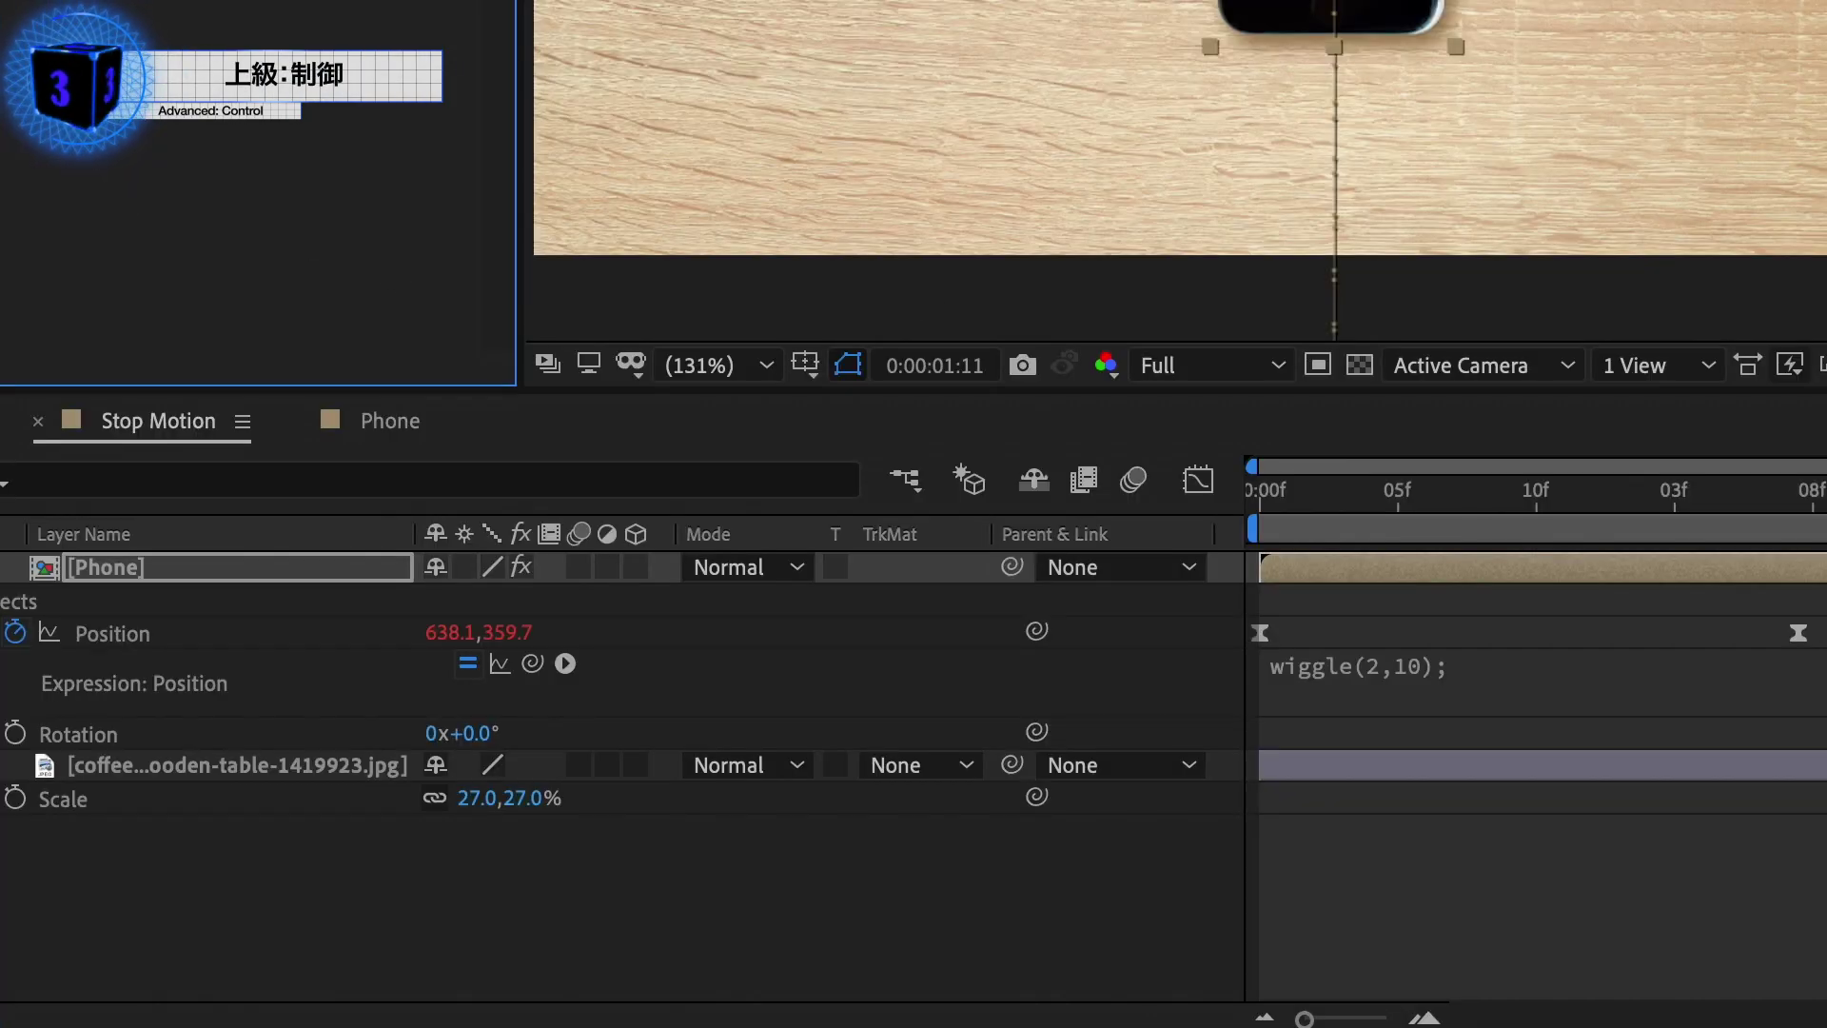
# Step: Start a new first line 'var freq' above the wiggle line in the Position expression
pyautogui.click(1677, 669)
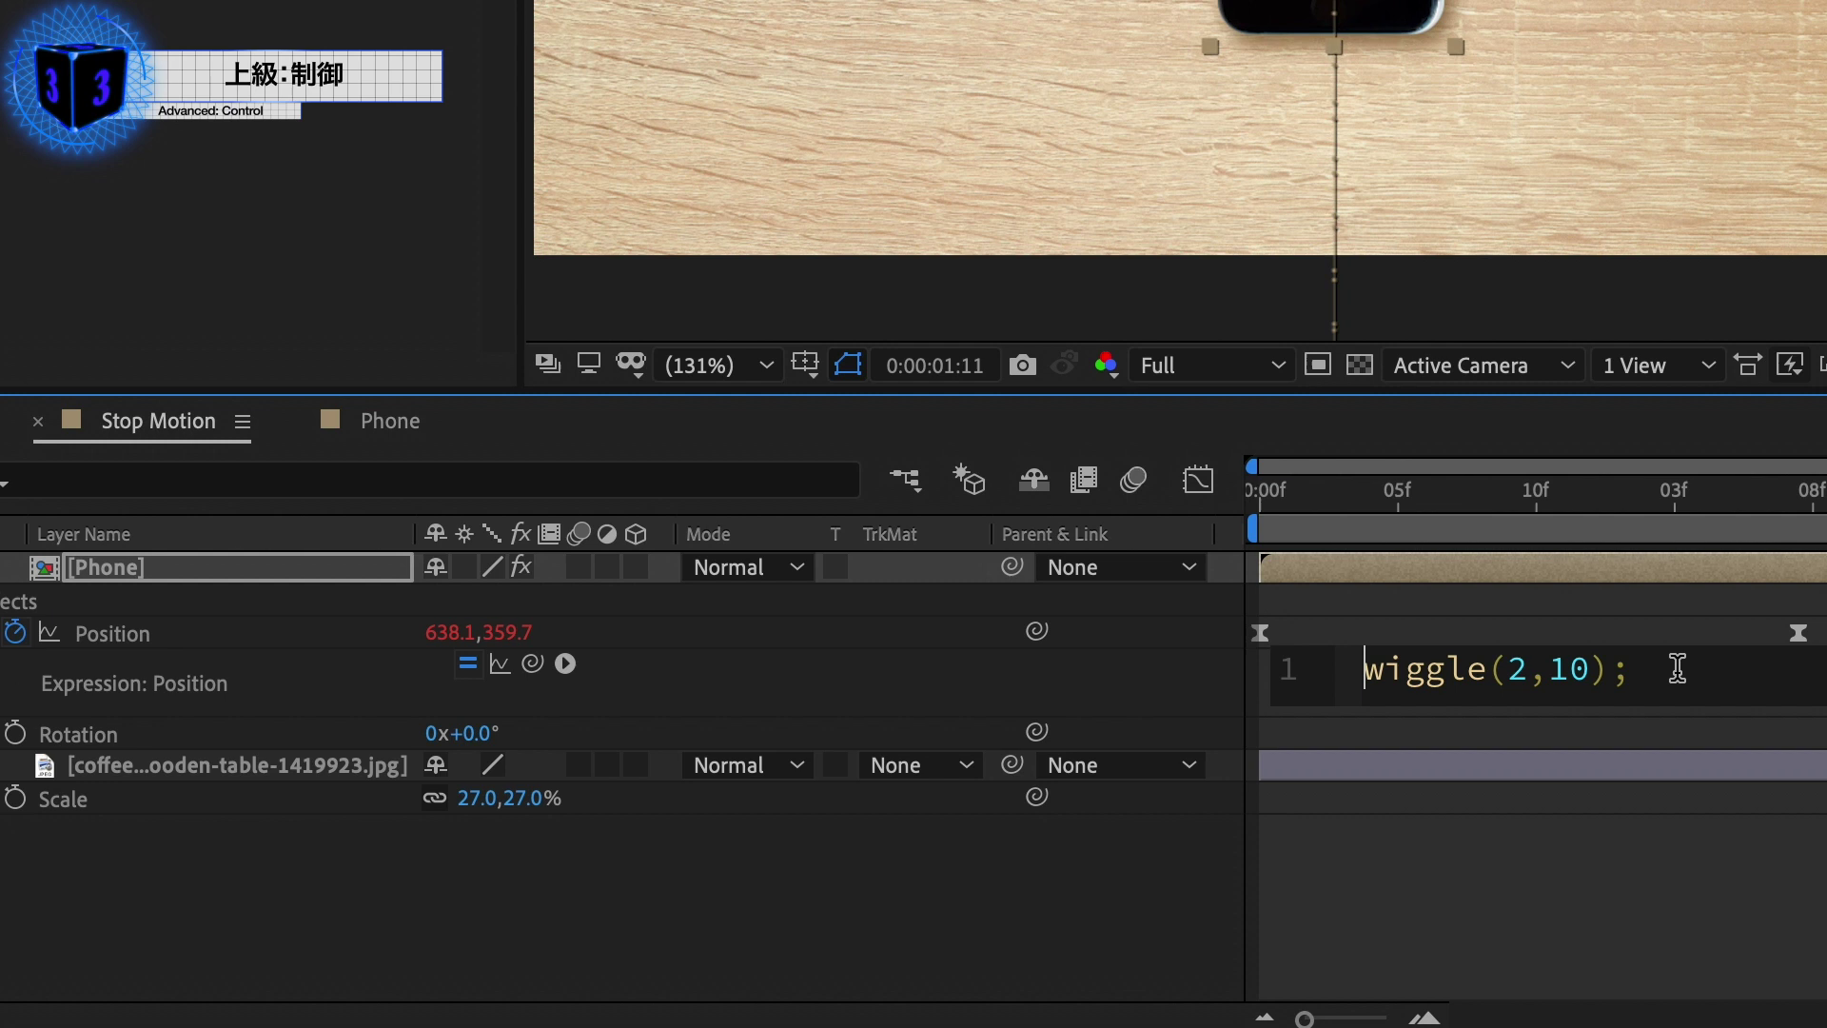
pyautogui.press('Return')
pyautogui.press('Return')
pyautogui.press('Up')
pyautogui.press('Up')
pyautogui.write('var freq')
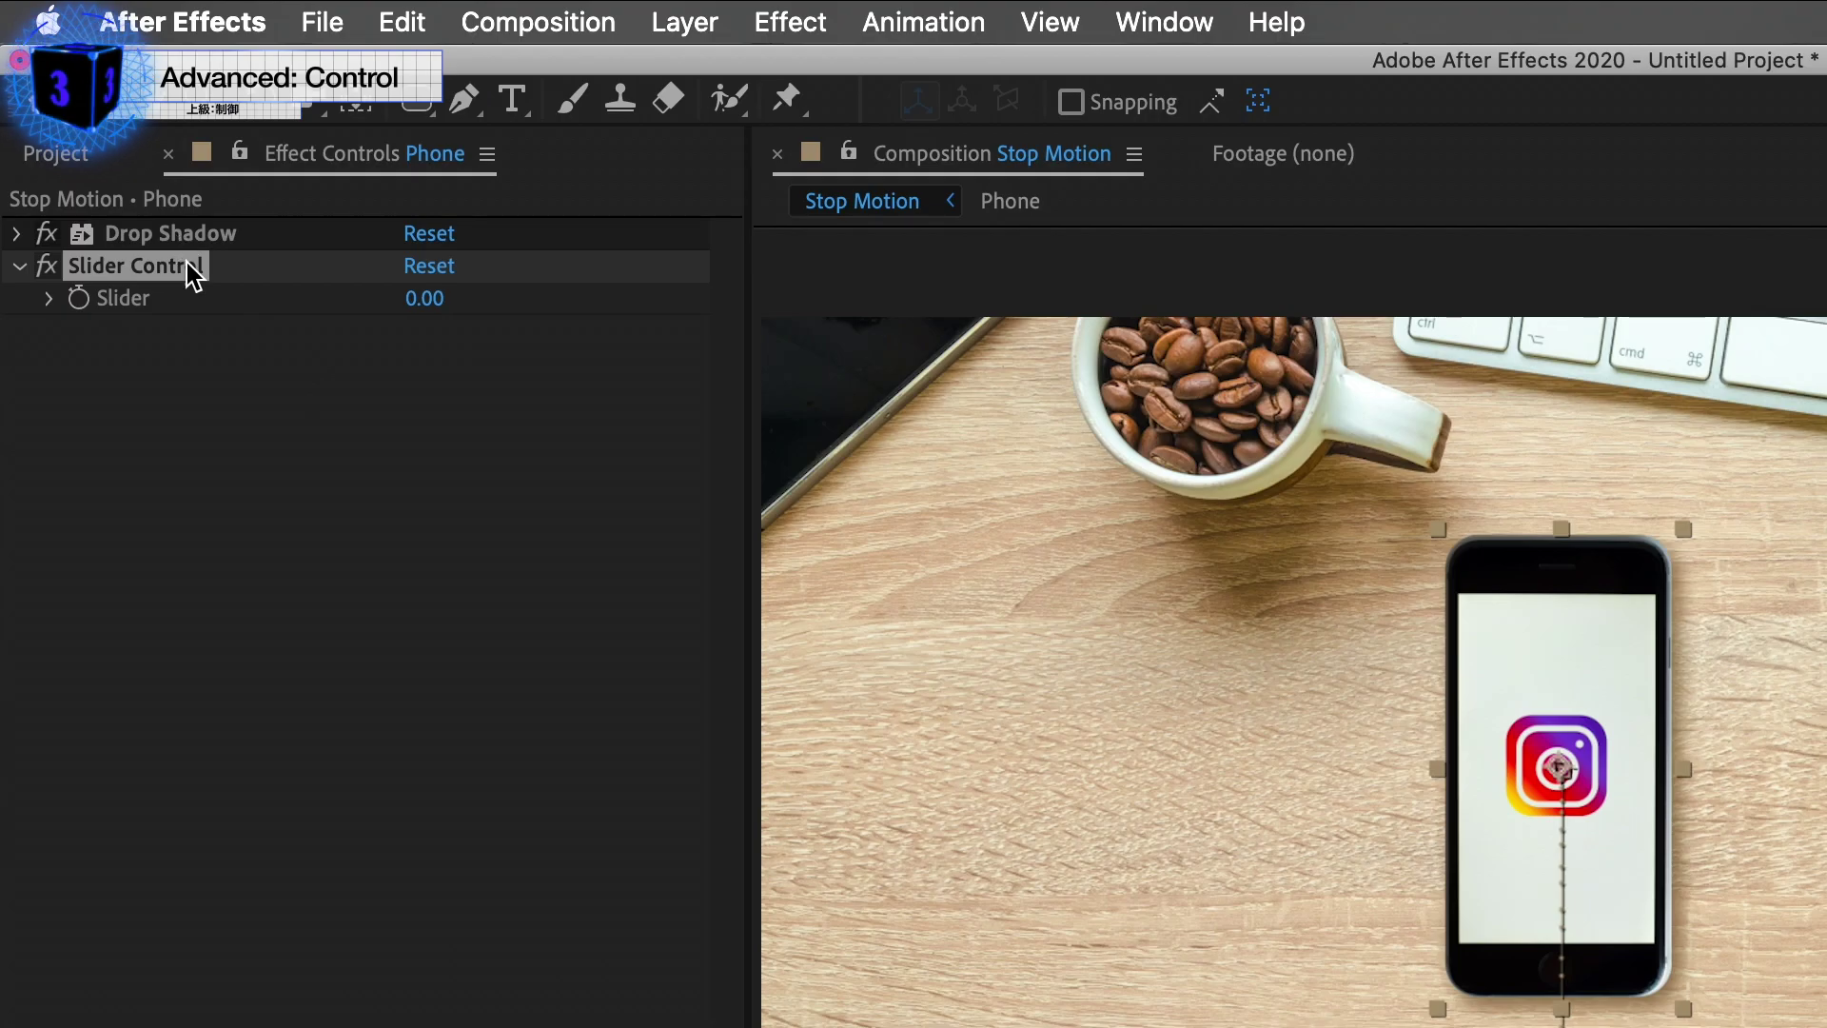
# Step: Rename the Slider Control effect to 'Wiggle Freq'
pyautogui.click(207, 278)
pyautogui.press('Return')
pyautogui.write('Wiggle Freq')
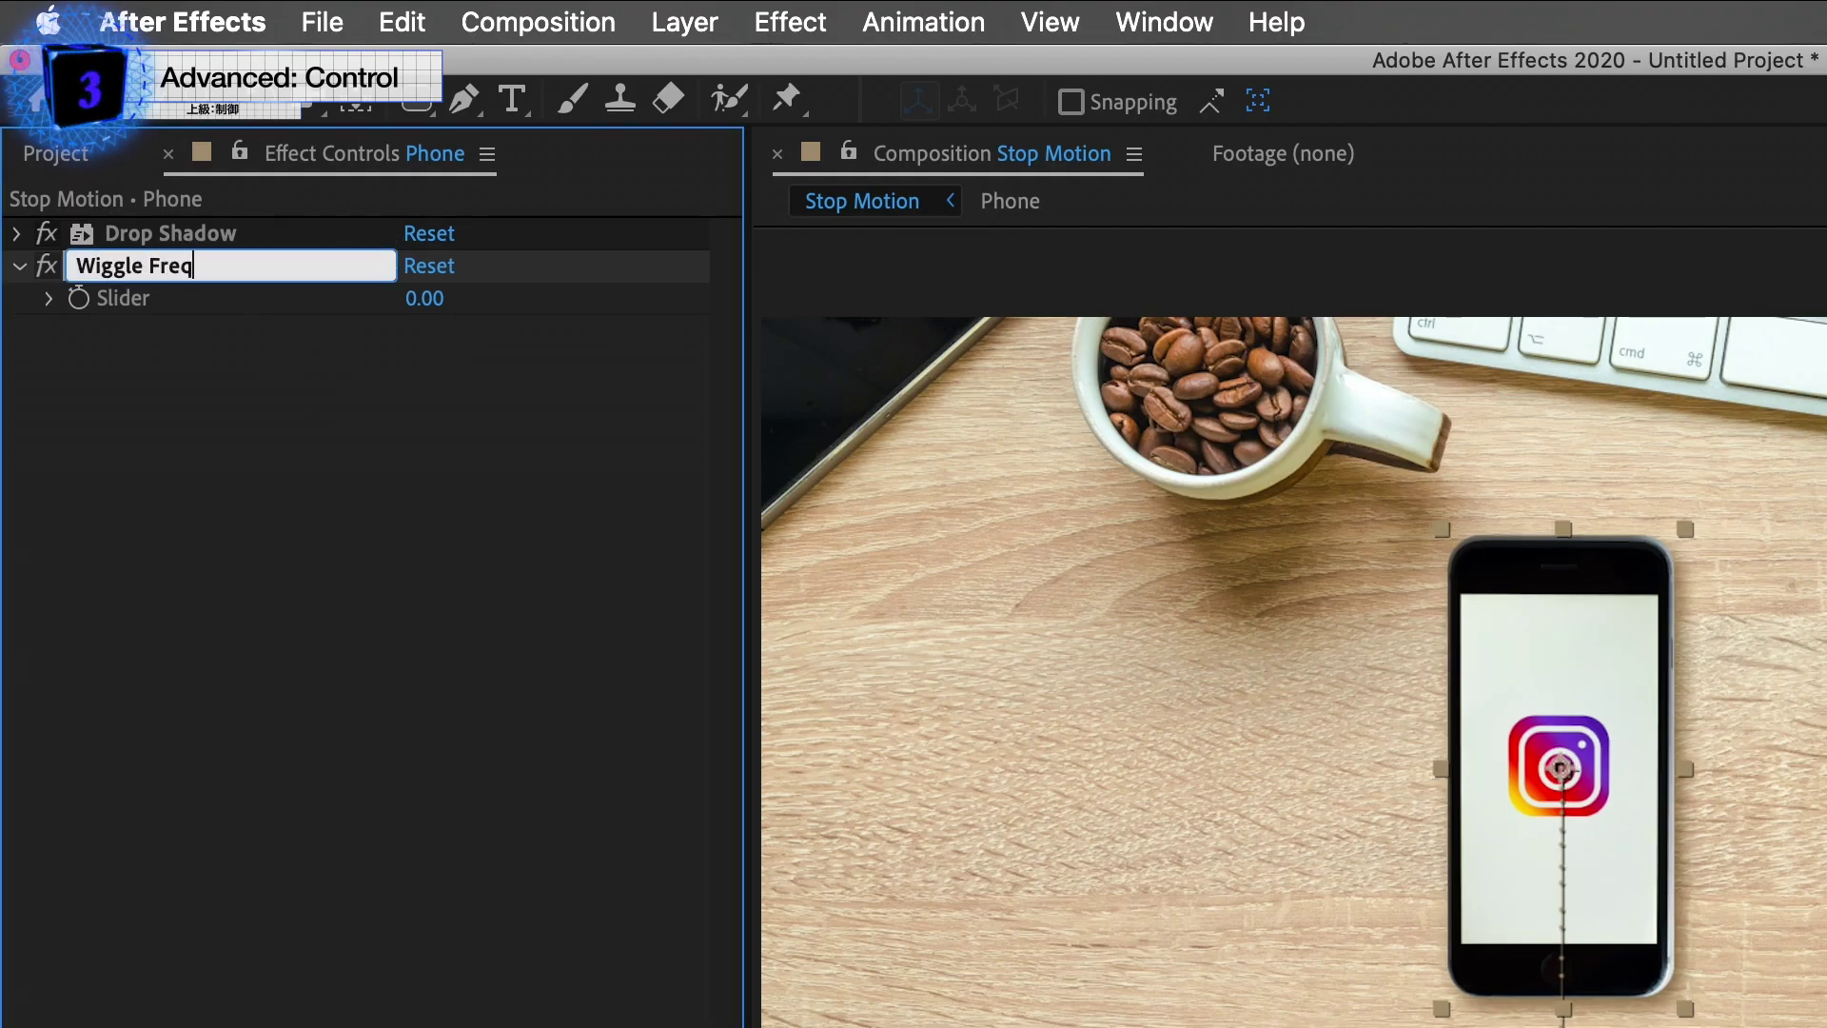
pyautogui.press('Return')
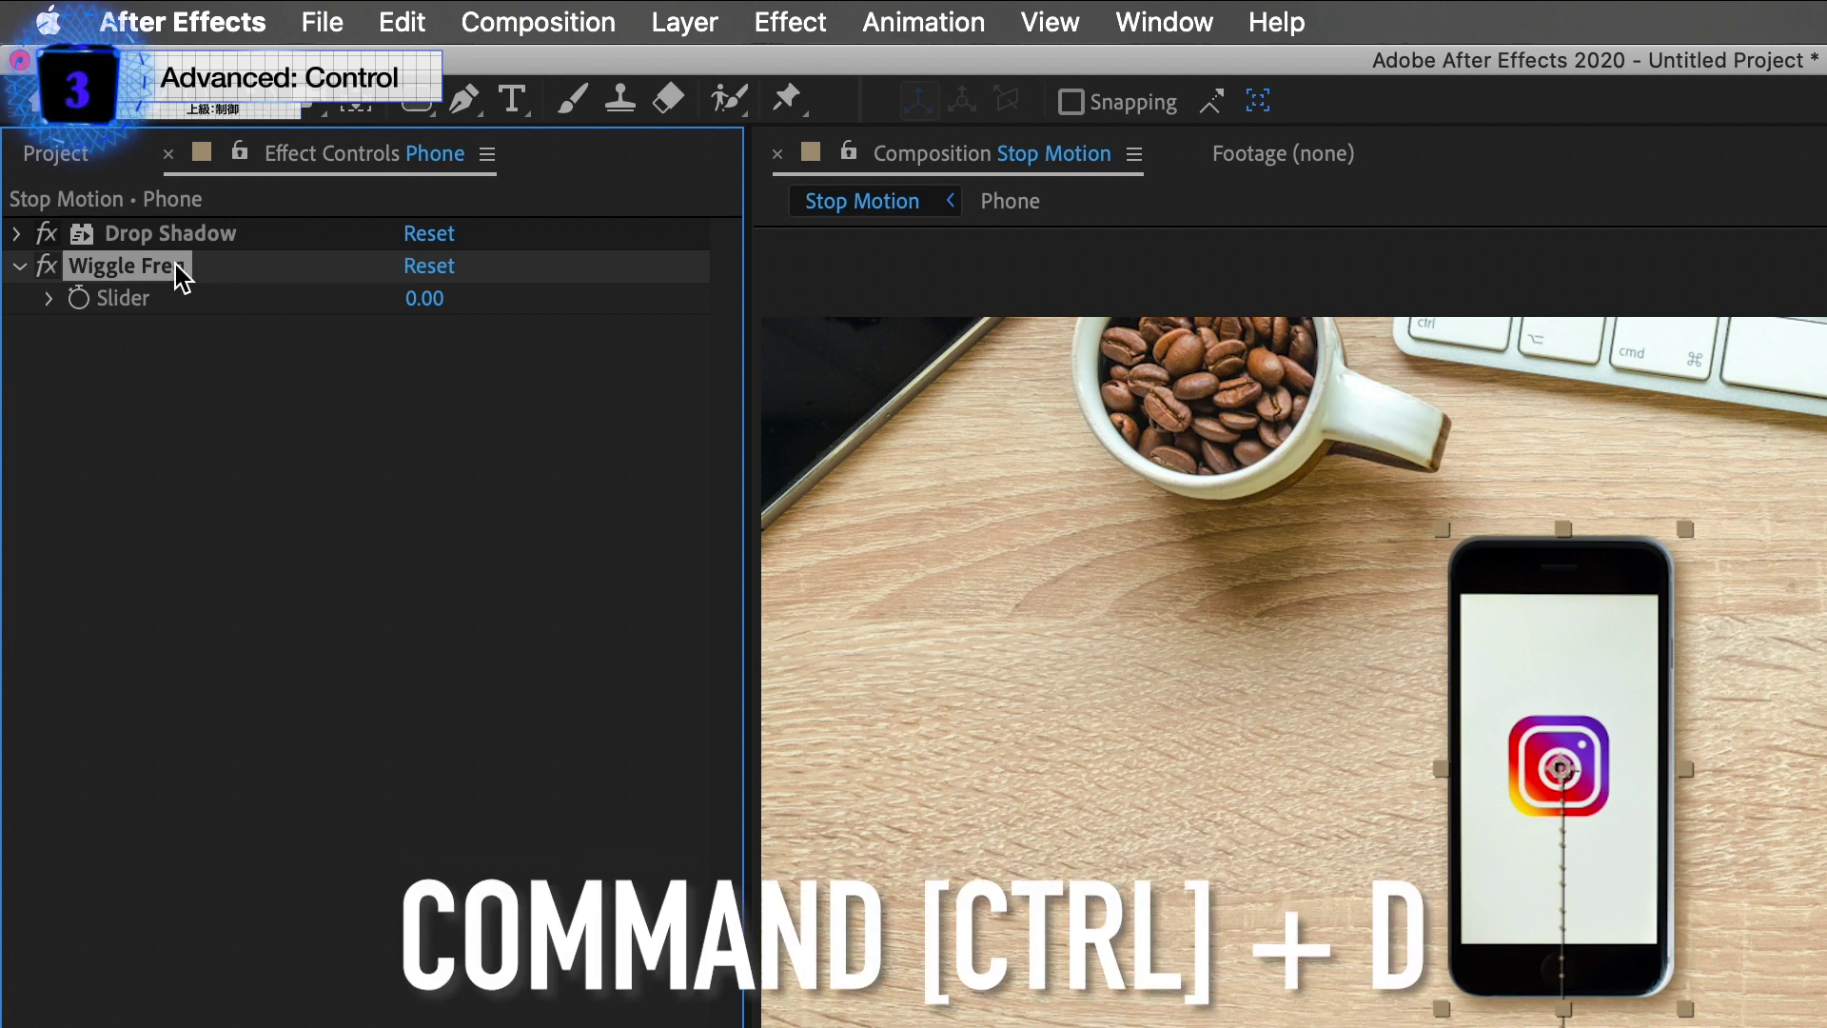
# Step: Duplicate the Wiggle Freq slider and rename the copy 'Wiggle Amp'
pyautogui.press('super+d')
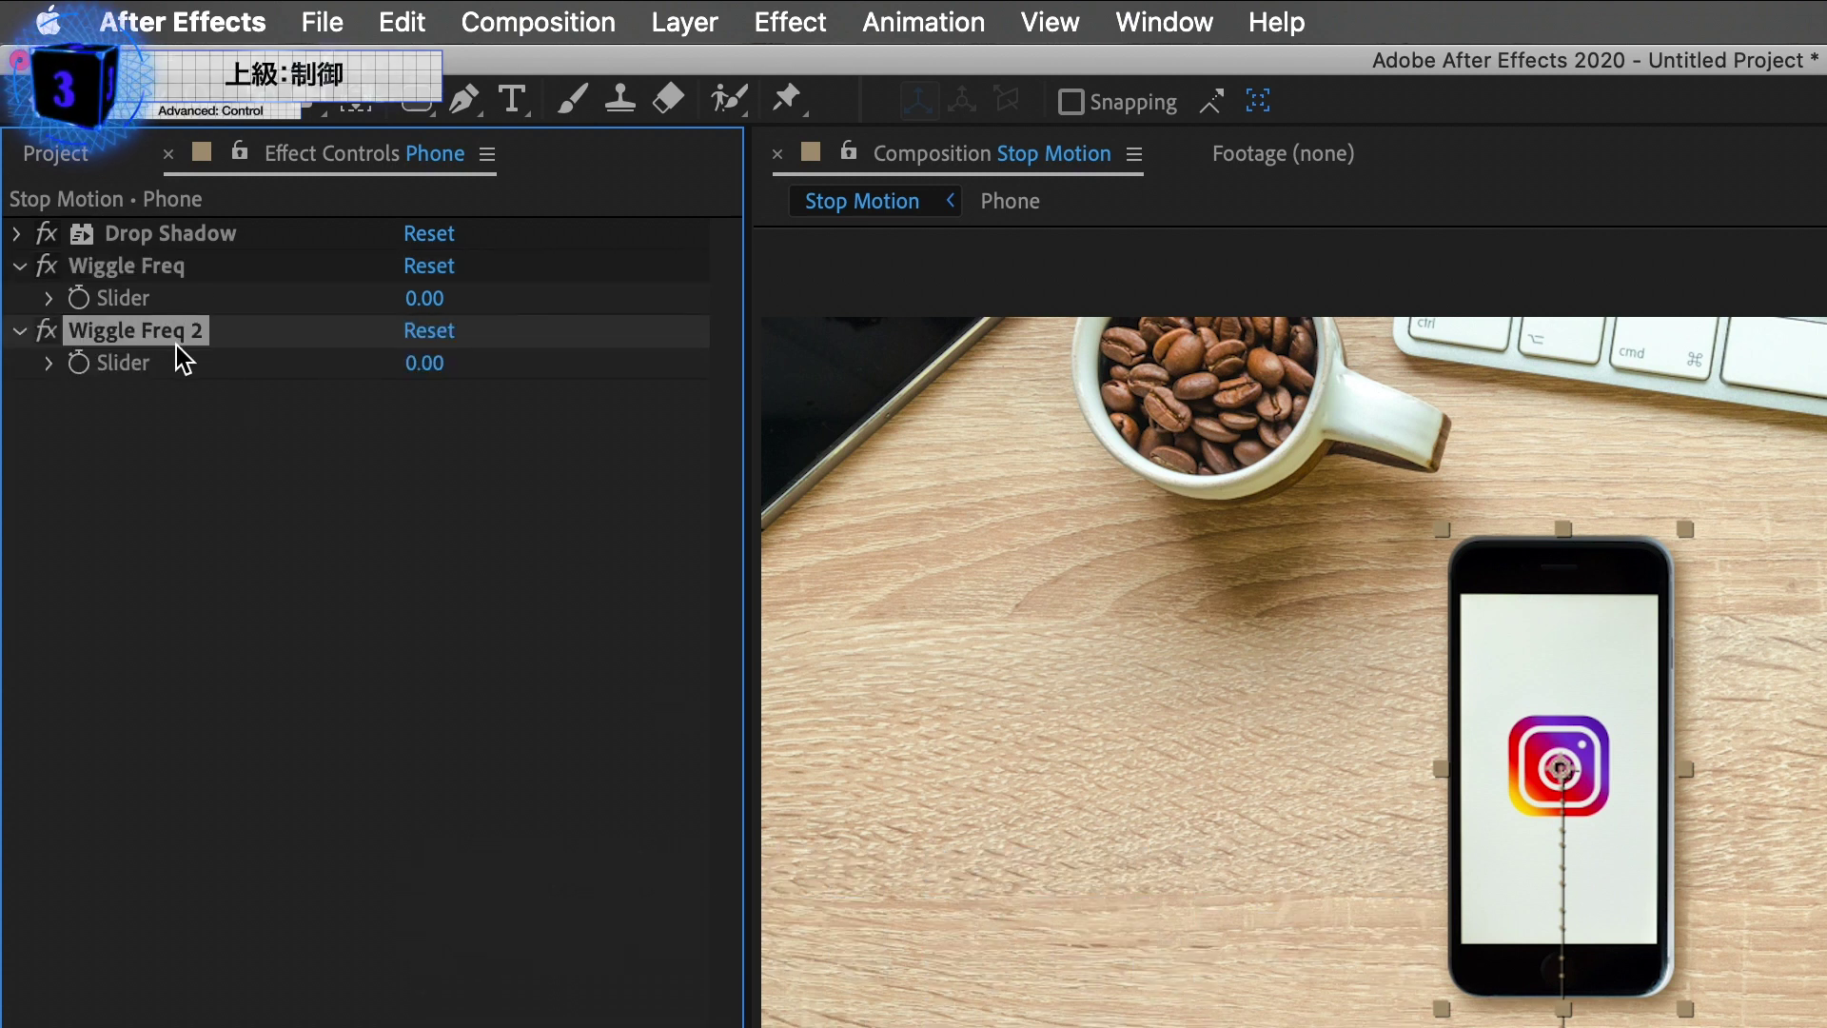
pyautogui.press('Return')
pyautogui.press('BackSpace')
pyautogui.press('BackSpace')
pyautogui.press('BackSpace')
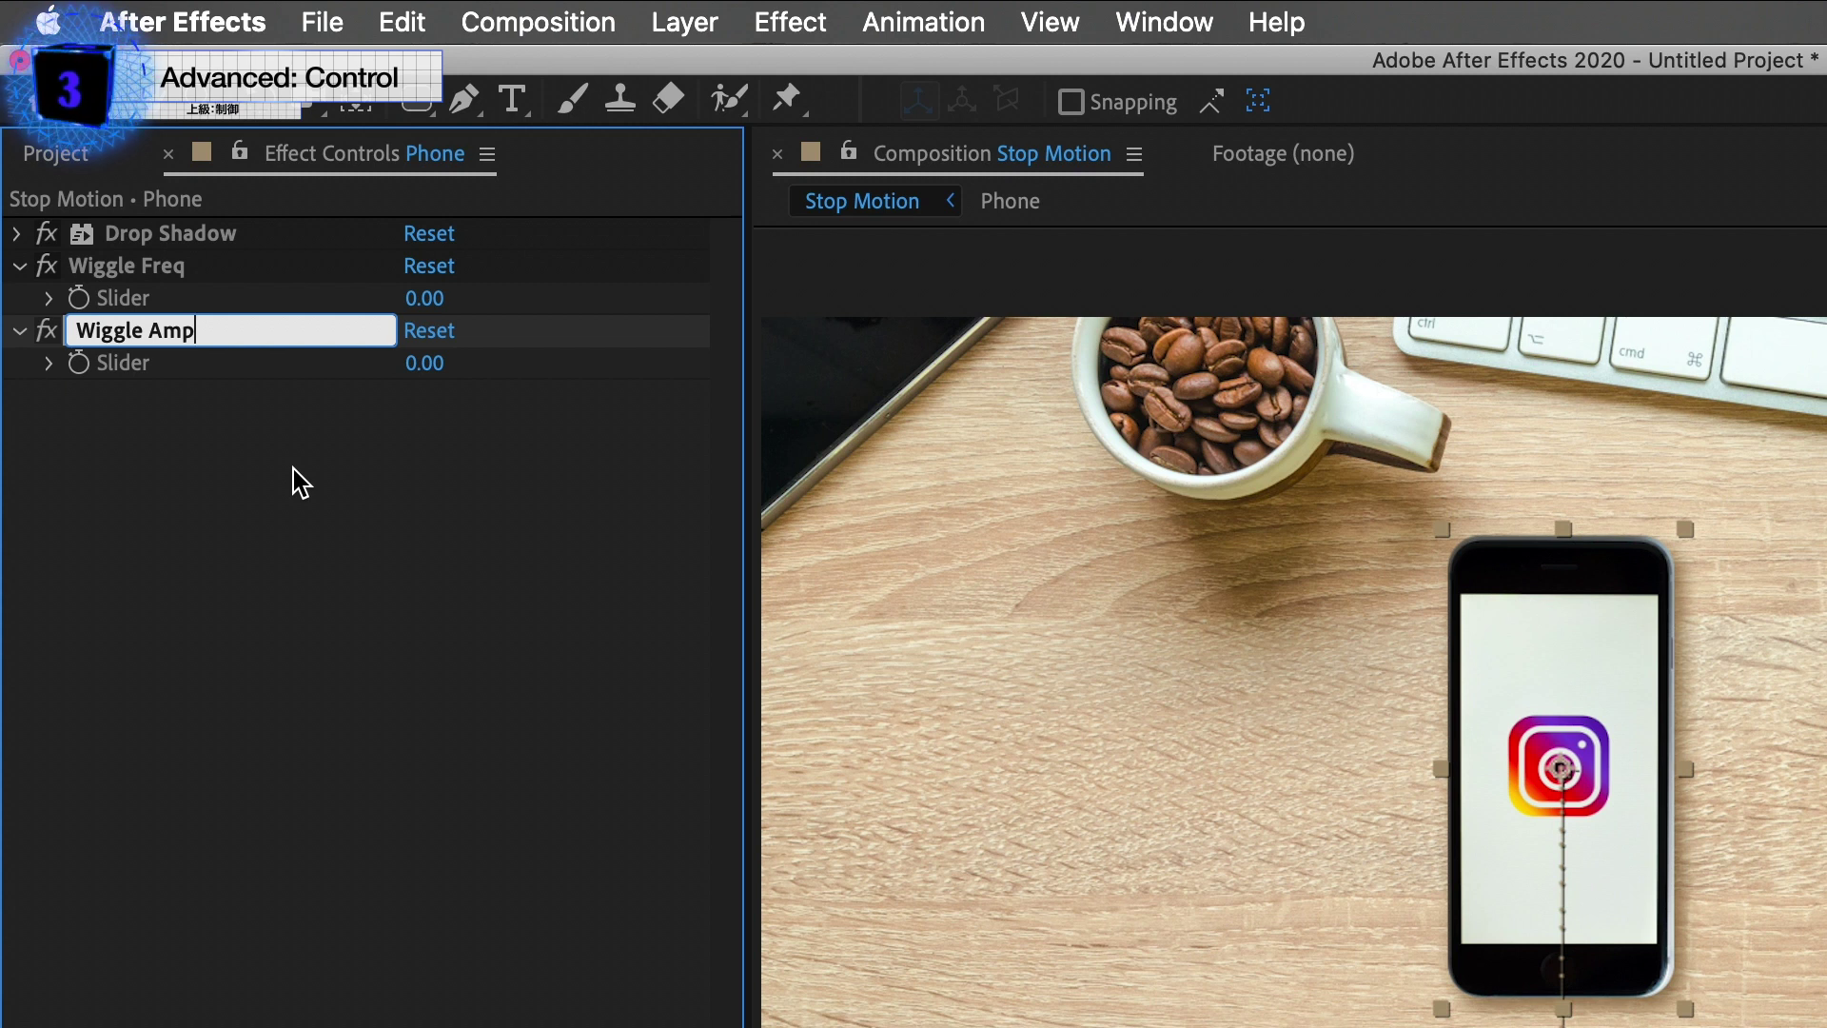
pyautogui.press('Return')
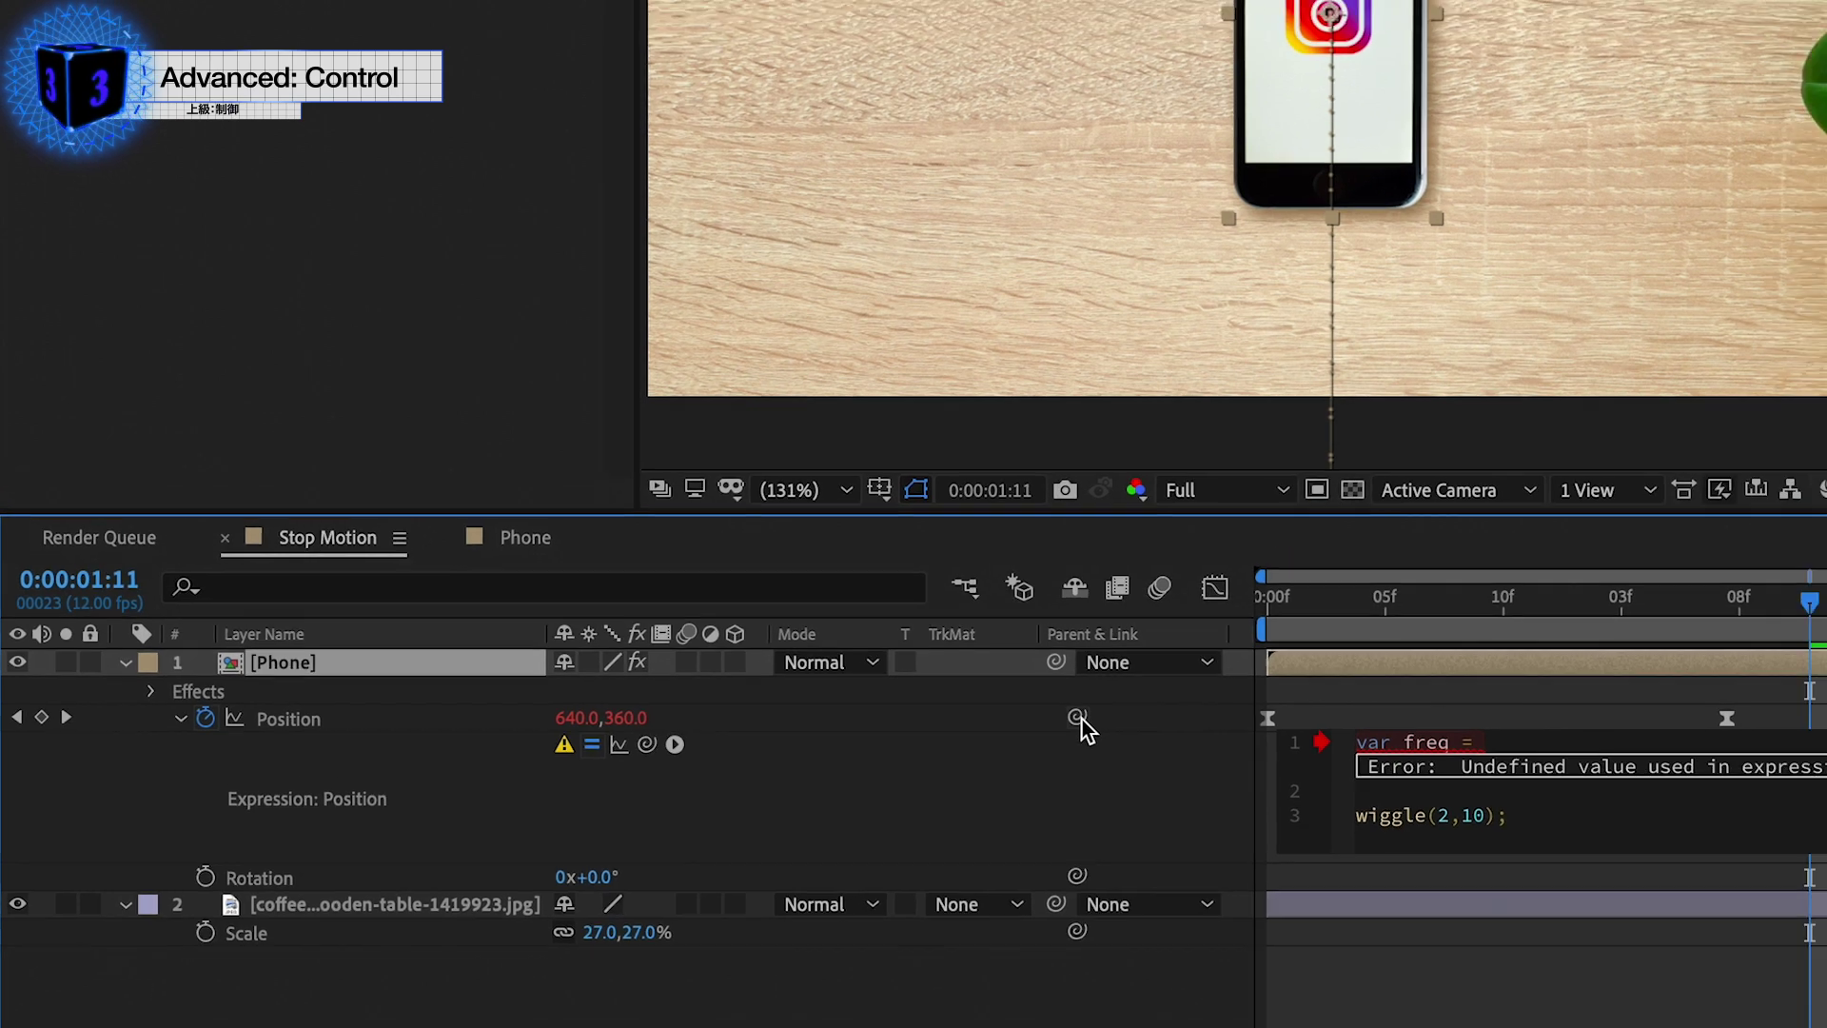
# Step: Link the freq variable to the Wiggle Freq slider and a new 'var amp' to Wiggle Amp
pyautogui.moveTo(1144, 676); pyautogui.dragTo(88, 177)
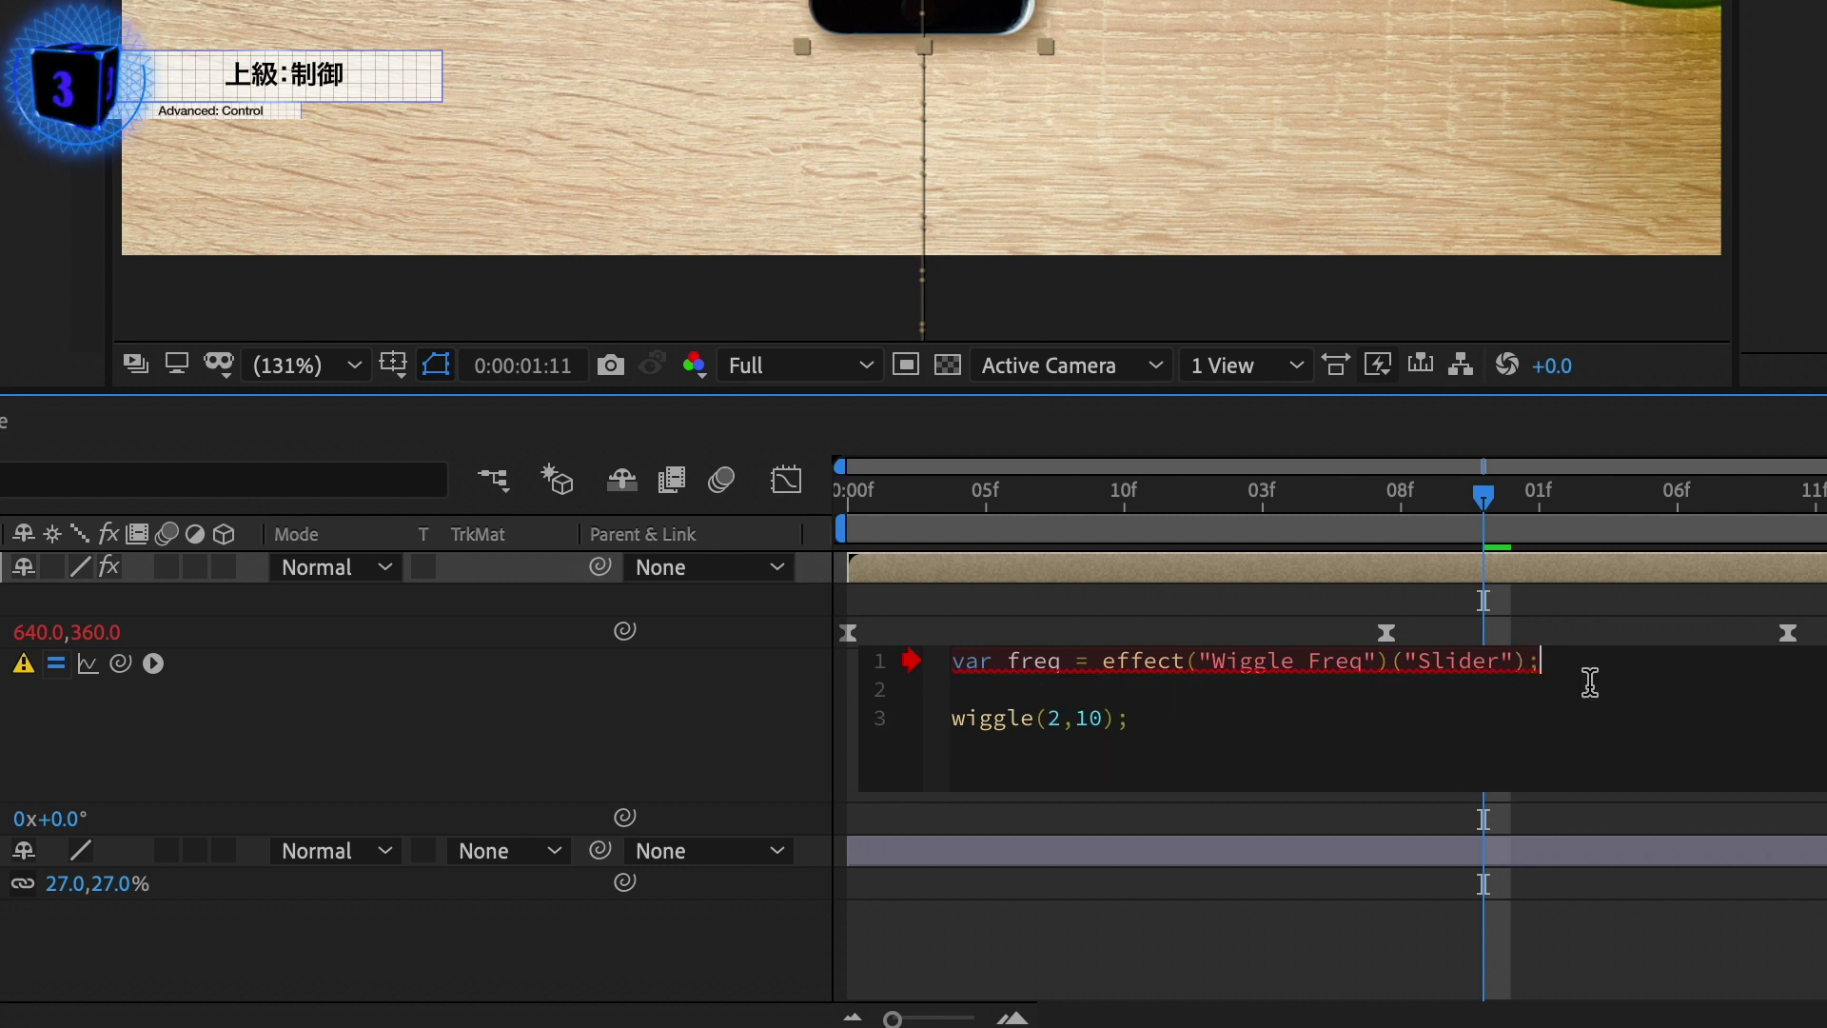
pyautogui.press('Return')
pyautogui.press('Return')
pyautogui.press('Up')
pyautogui.press('Up')
pyautogui.write('var amp =')
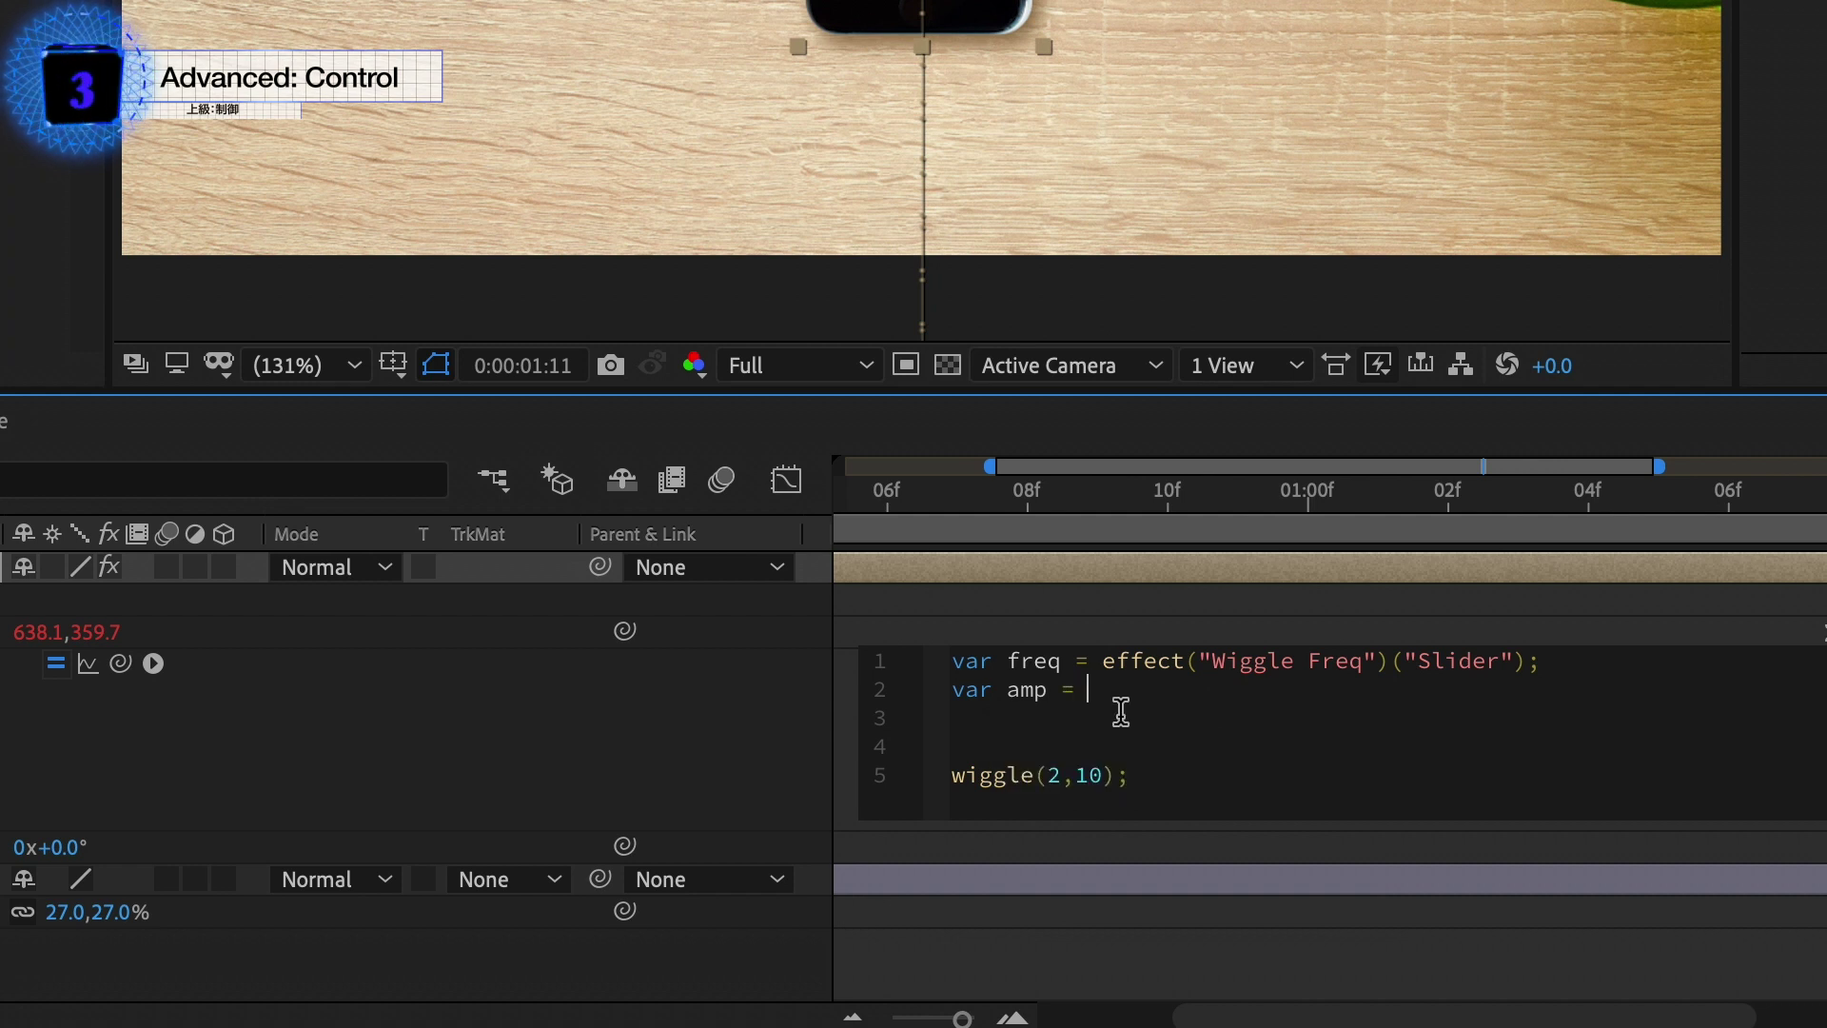
pyautogui.moveTo(625, 633)
pyautogui.mouseDown()
pyautogui.moveTo(273, 183)
pyautogui.moveTo(117, 217)
pyautogui.mouseUp()
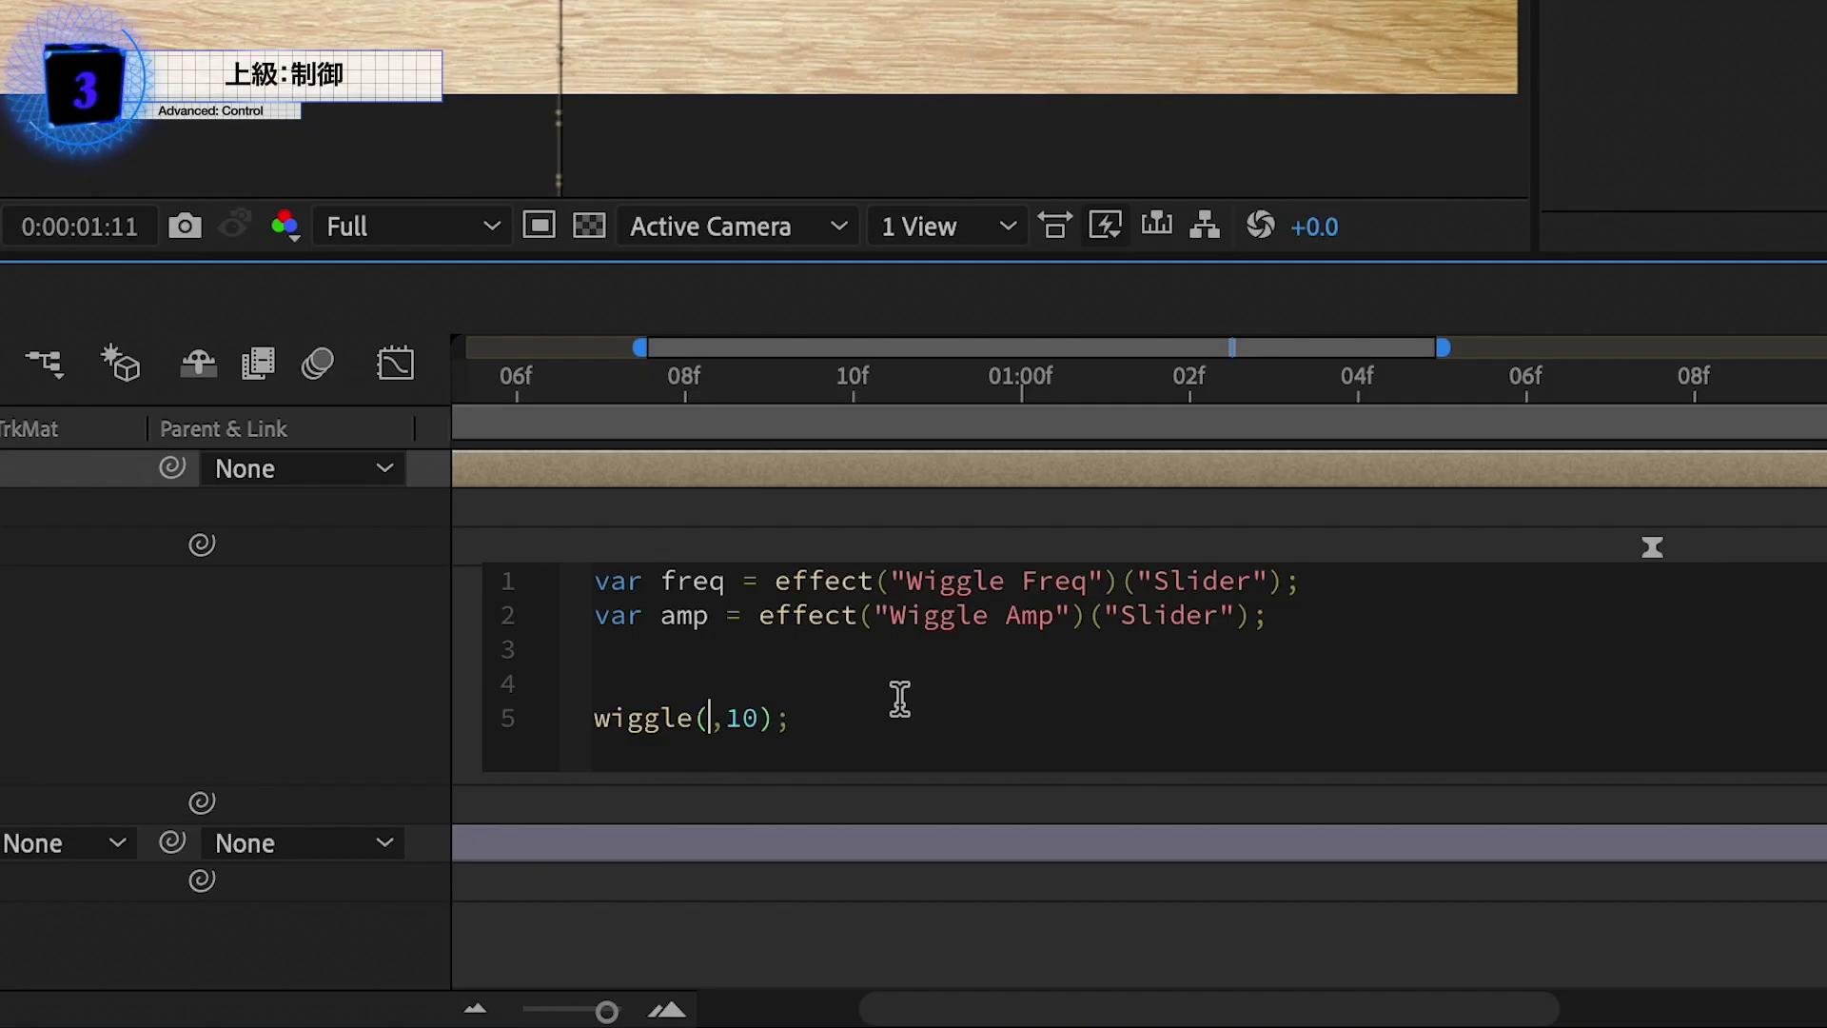
# Step: Replace wiggle(2,10) with wiggle(freq,amp) in the Position expression, then commit and check frame 10
pyautogui.write('freq')
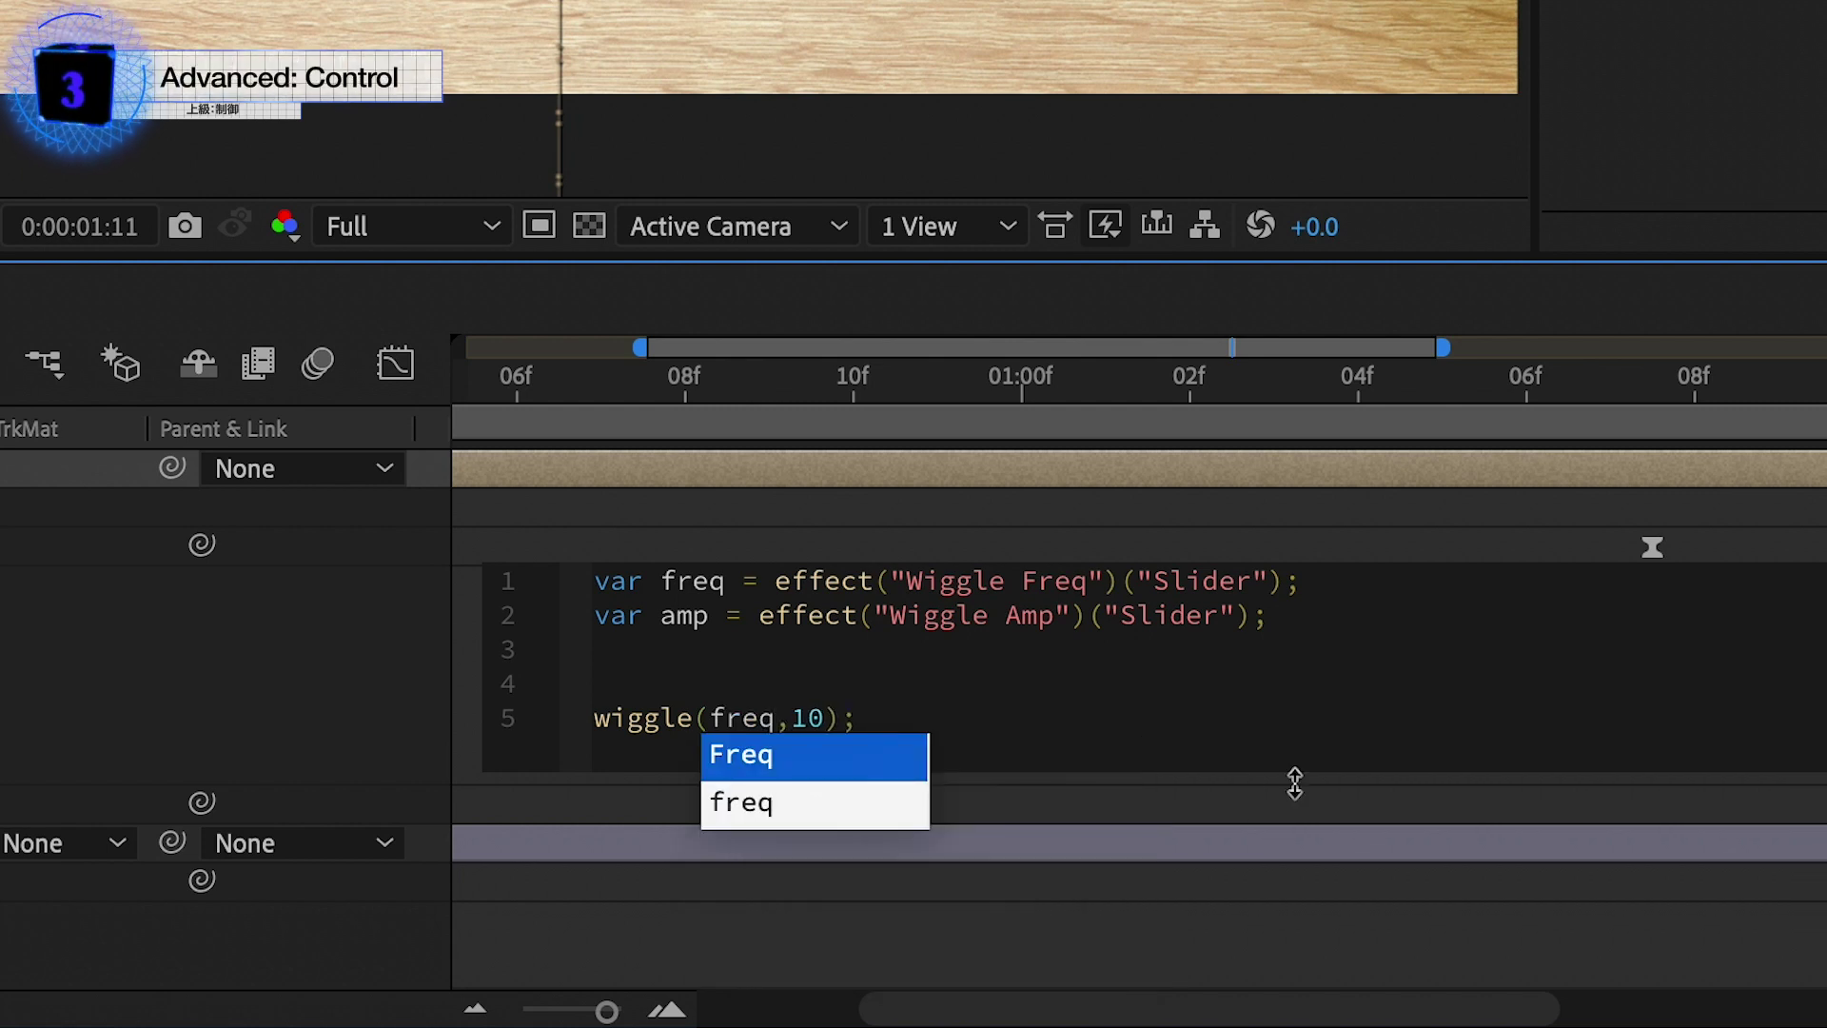
pyautogui.press('Right')
pyautogui.press('Right')
pyautogui.press('Right')
pyautogui.press('BackSpace')
pyautogui.press('BackSpace')
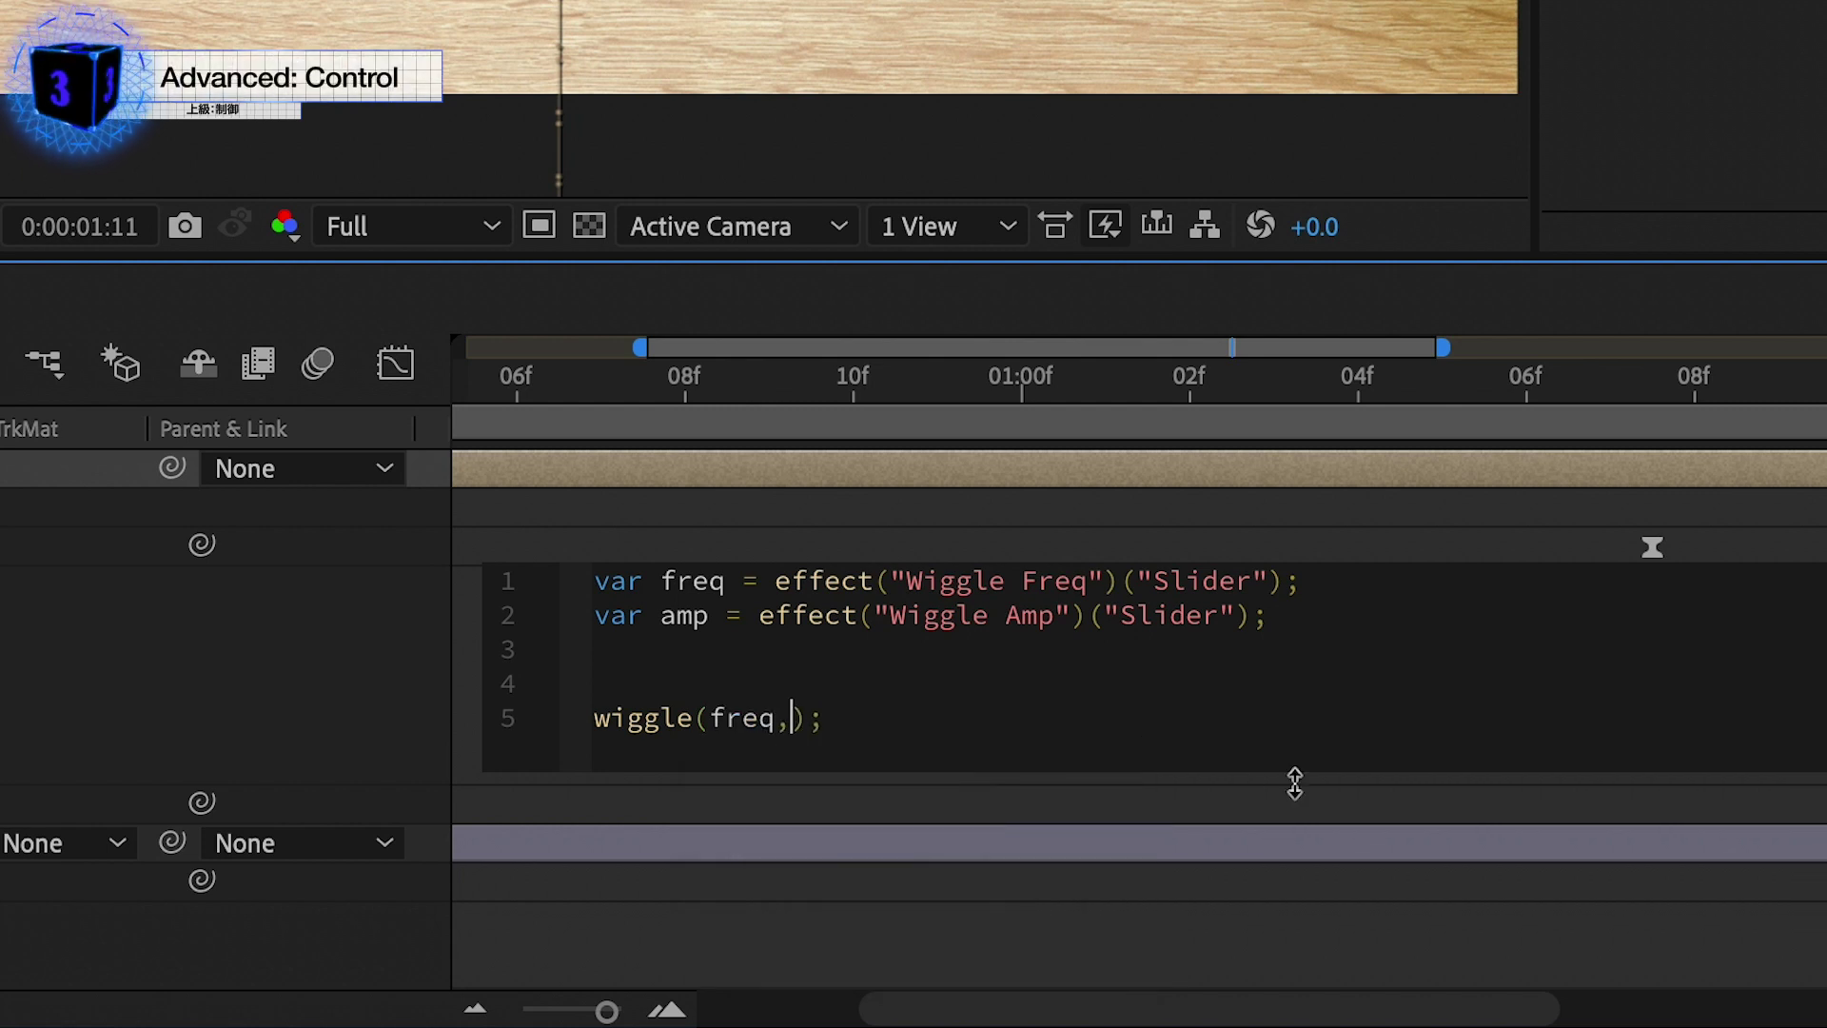
pyautogui.write('amp')
pyautogui.click(1203, 718)
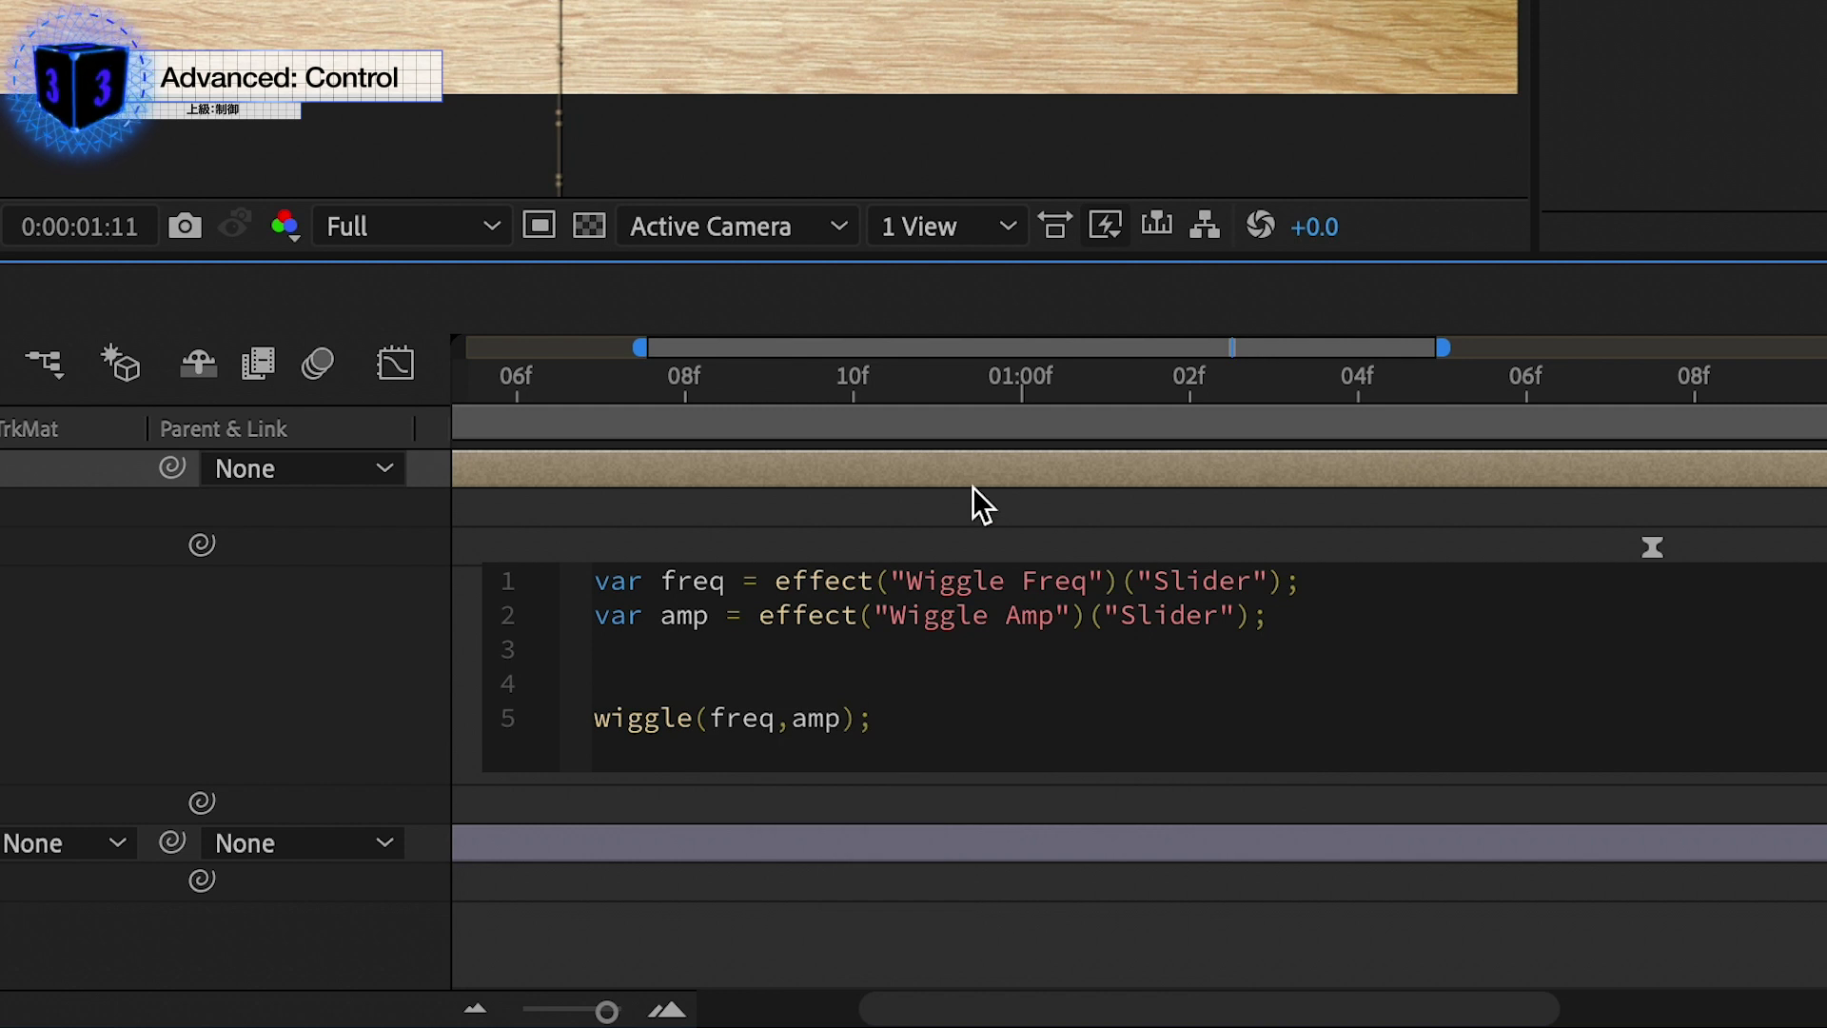
pyautogui.moveTo(915, 397)
pyautogui.mouseDown()
pyautogui.moveTo(816, 397)
pyautogui.moveTo(1561, 415)
pyautogui.mouseUp()
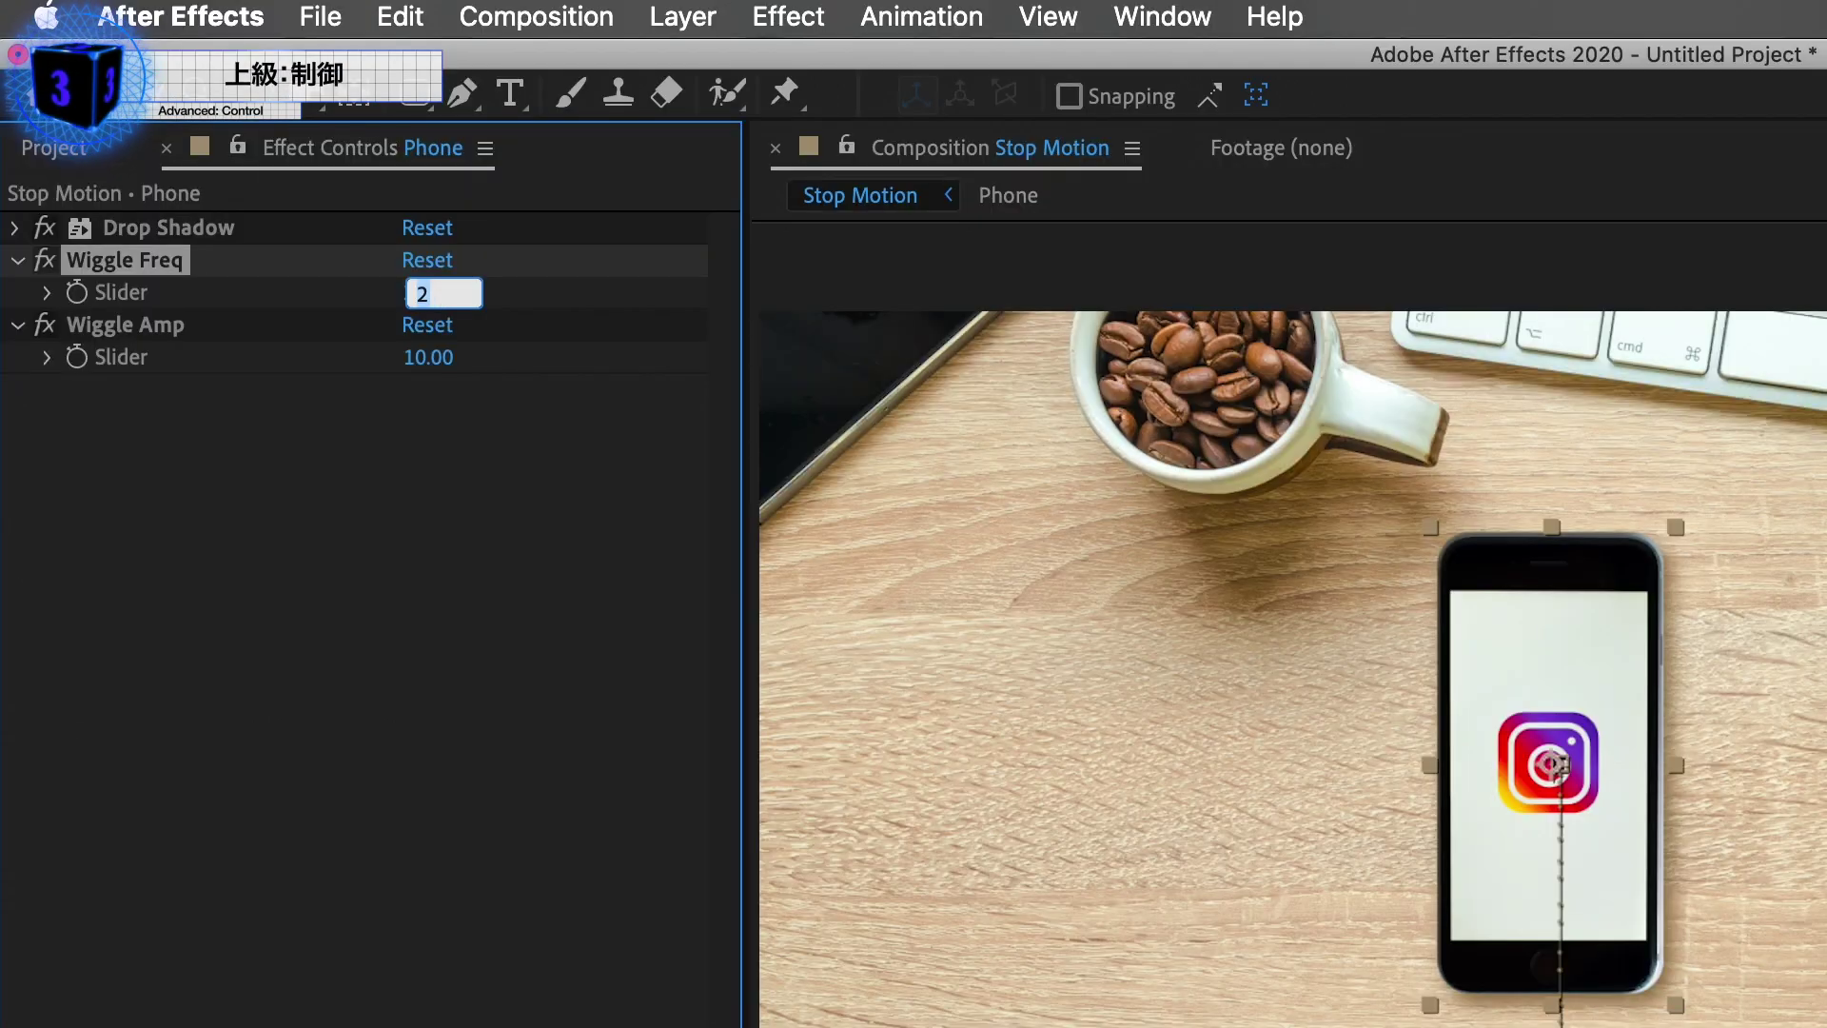
# Step: Raise Wiggle Freq to 20 and preview the faster phone shake
pyautogui.press('Return')
pyautogui.press('space')
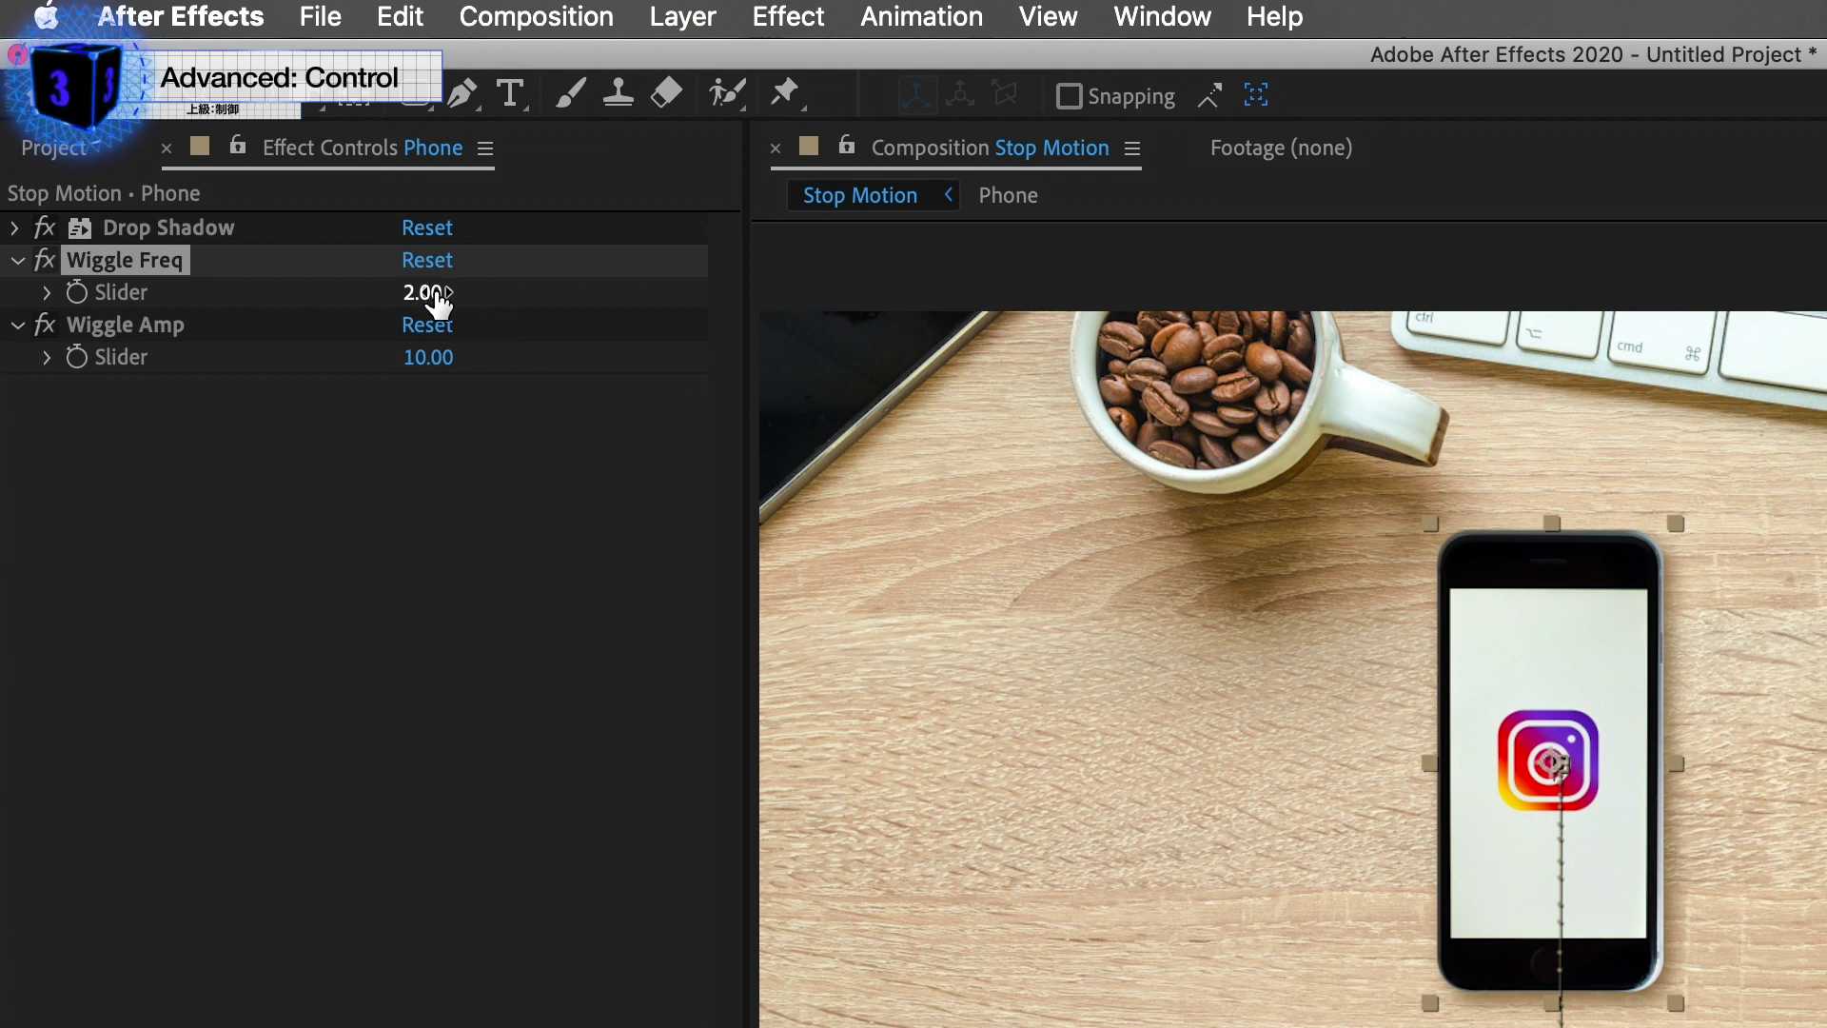
pyautogui.moveTo(440, 300); pyautogui.dragTo(474, 301)
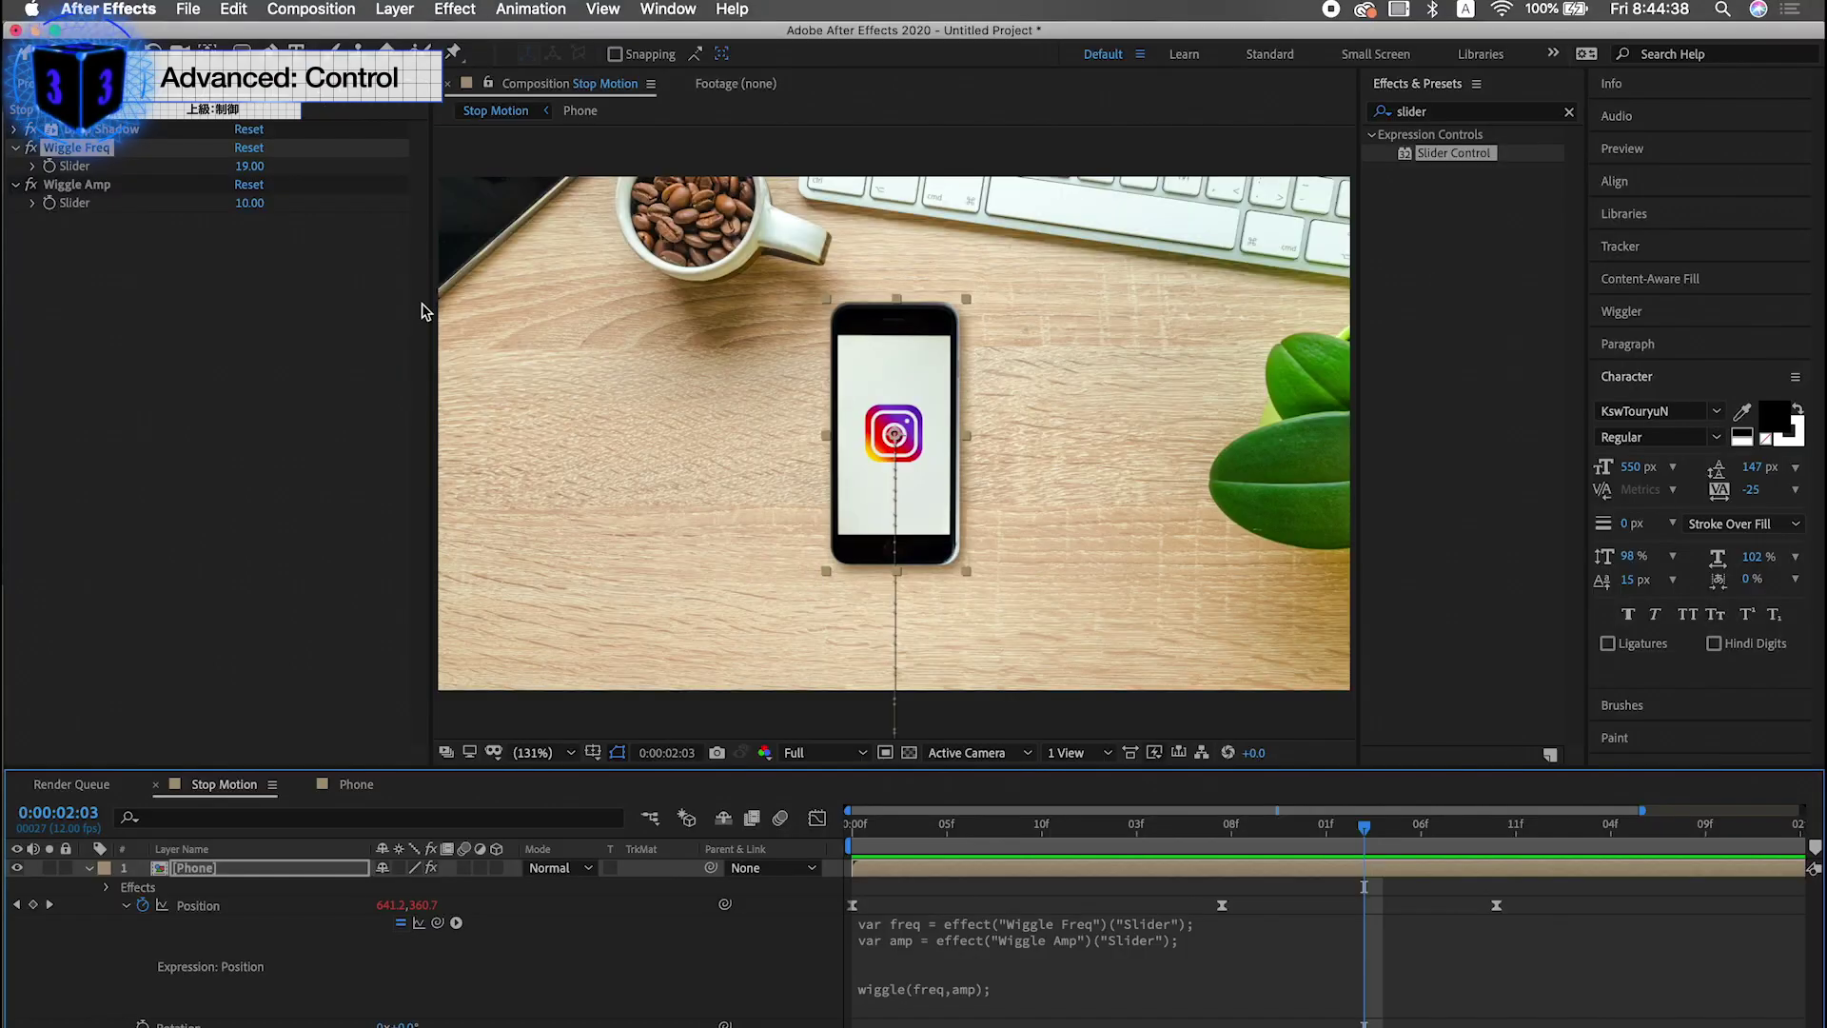
# Step: Set Wiggle Amp to 3, preview the wiggle from 1:08, and move ahead to 2:10
pyautogui.click(263, 202)
pyautogui.write('5')
pyautogui.press('Return')
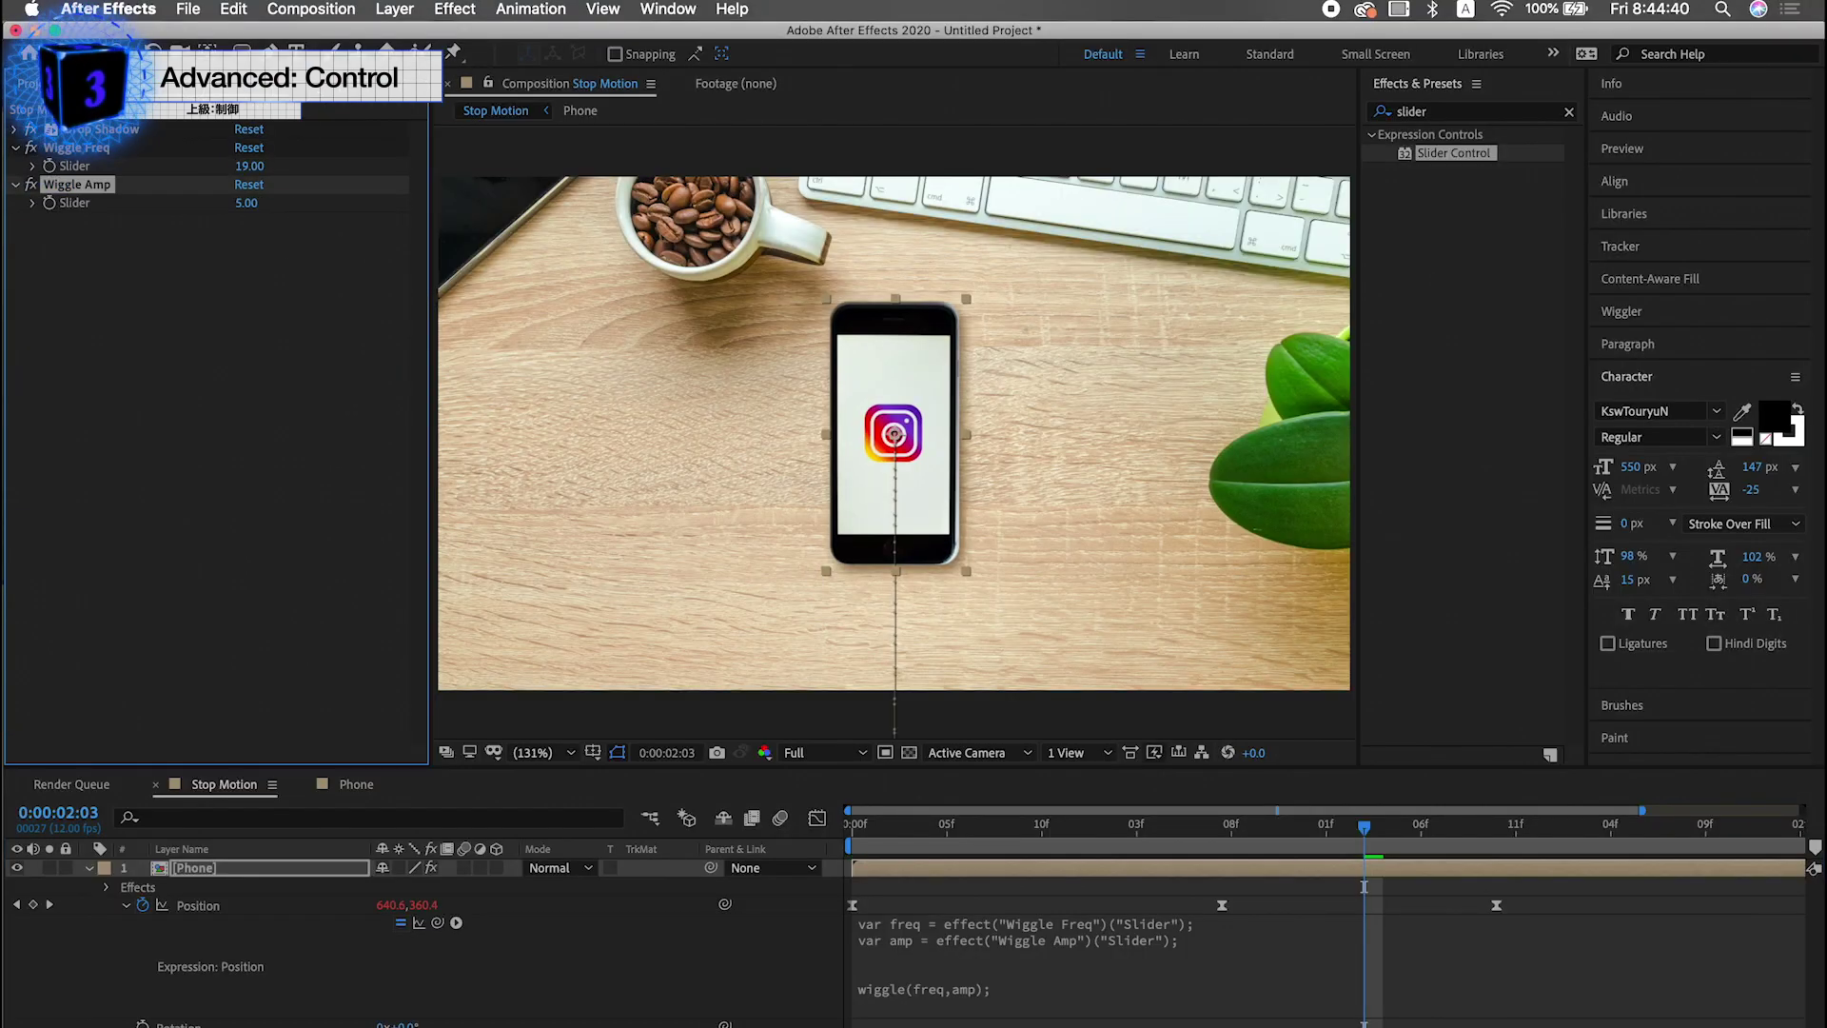
pyautogui.click(1227, 841)
pyautogui.press('space')
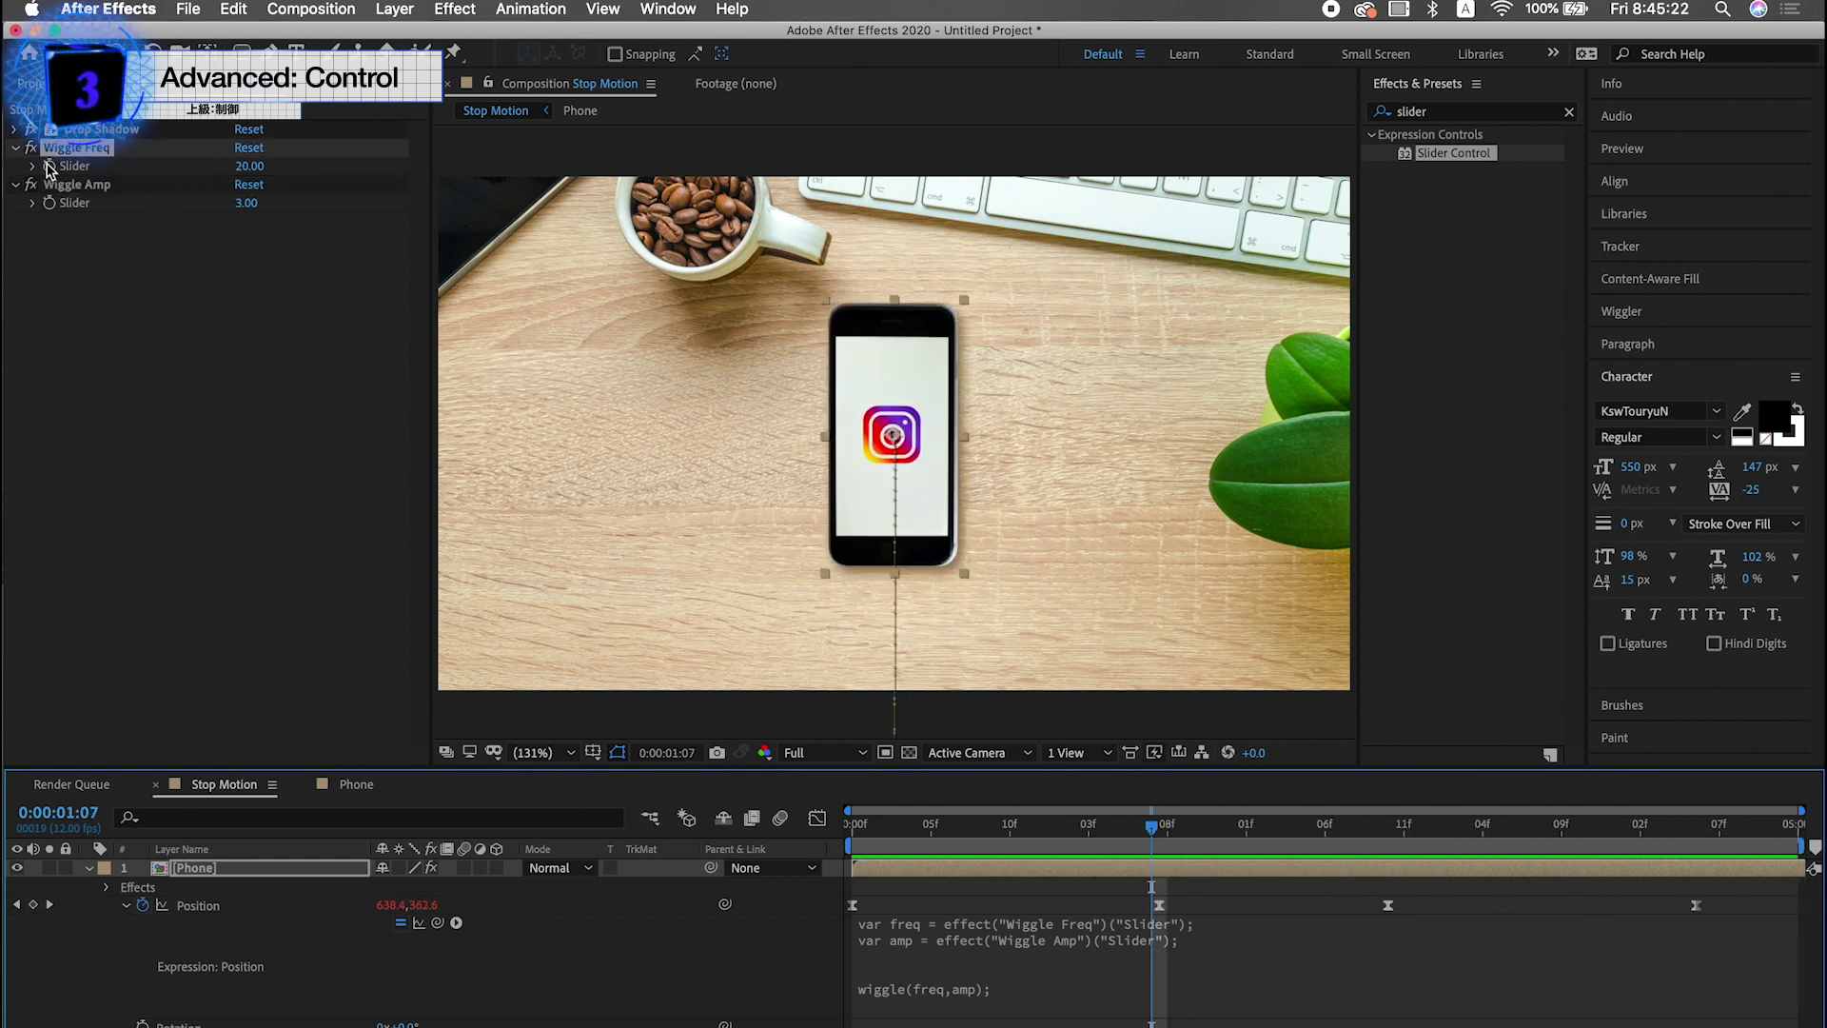
pyautogui.click(48, 169)
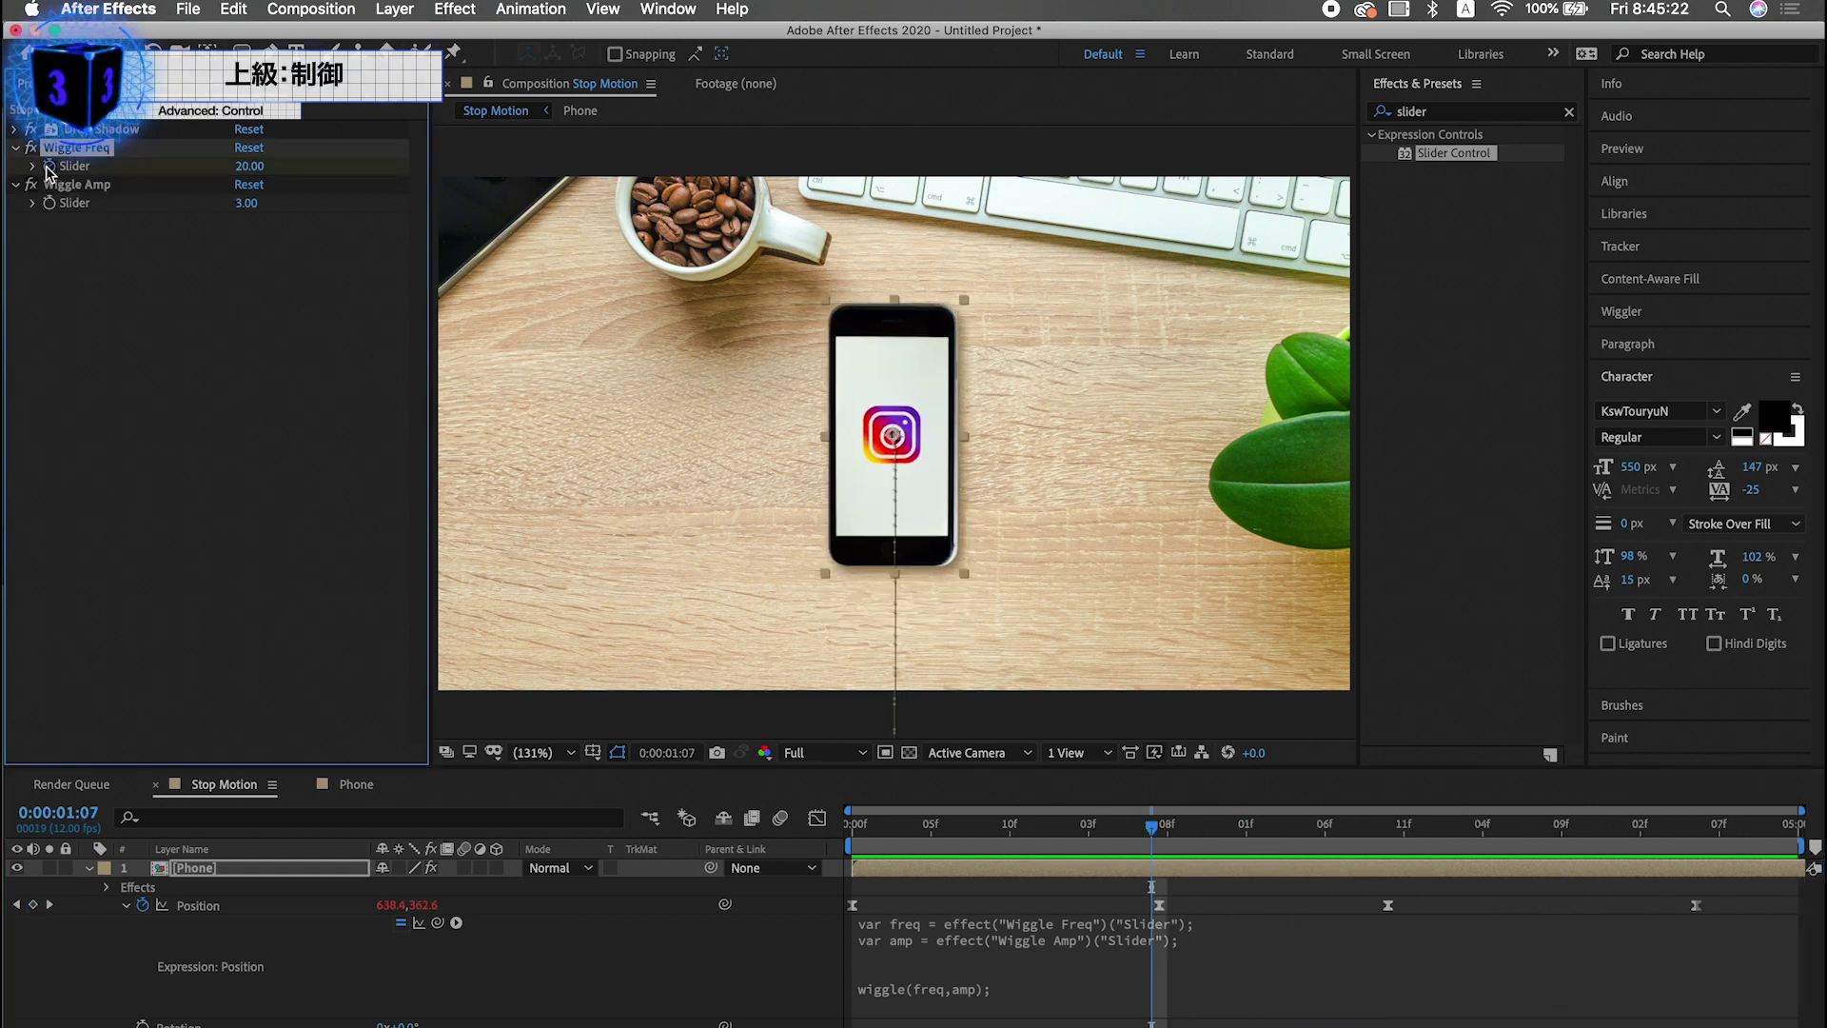
pyautogui.click(49, 205)
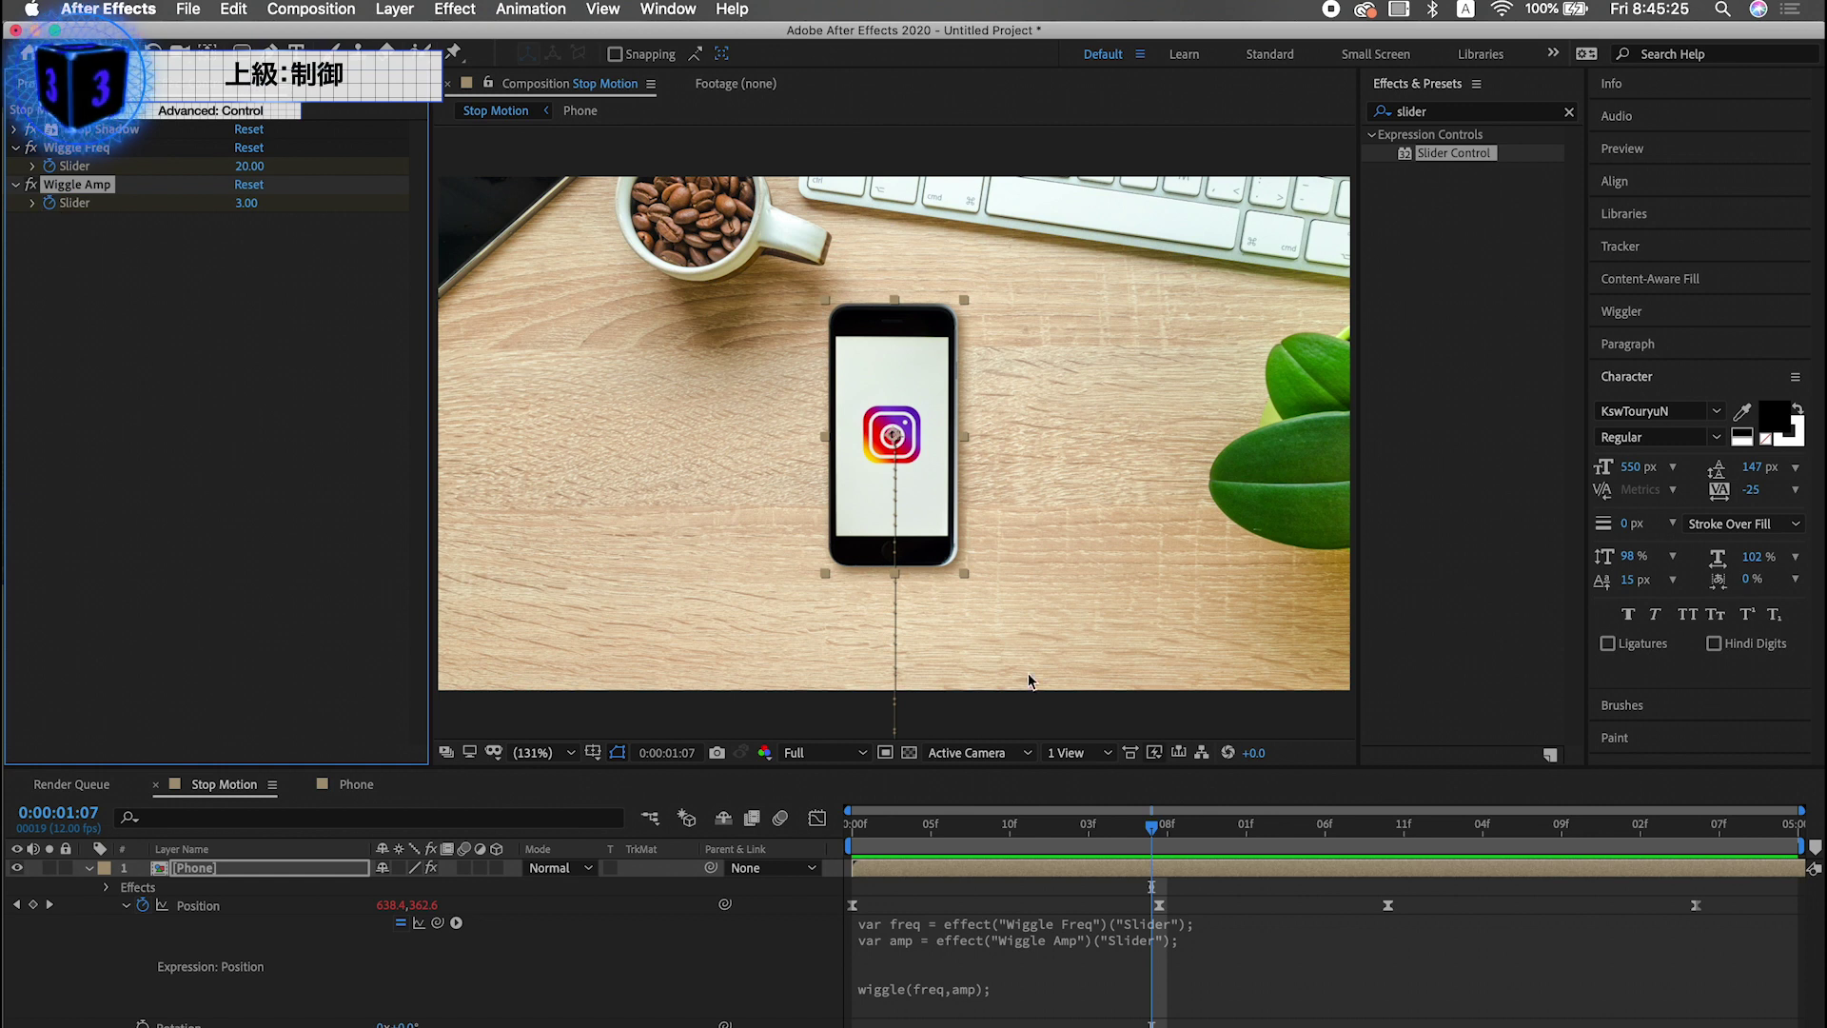
pyautogui.moveTo(1152, 824); pyautogui.dragTo(1399, 824)
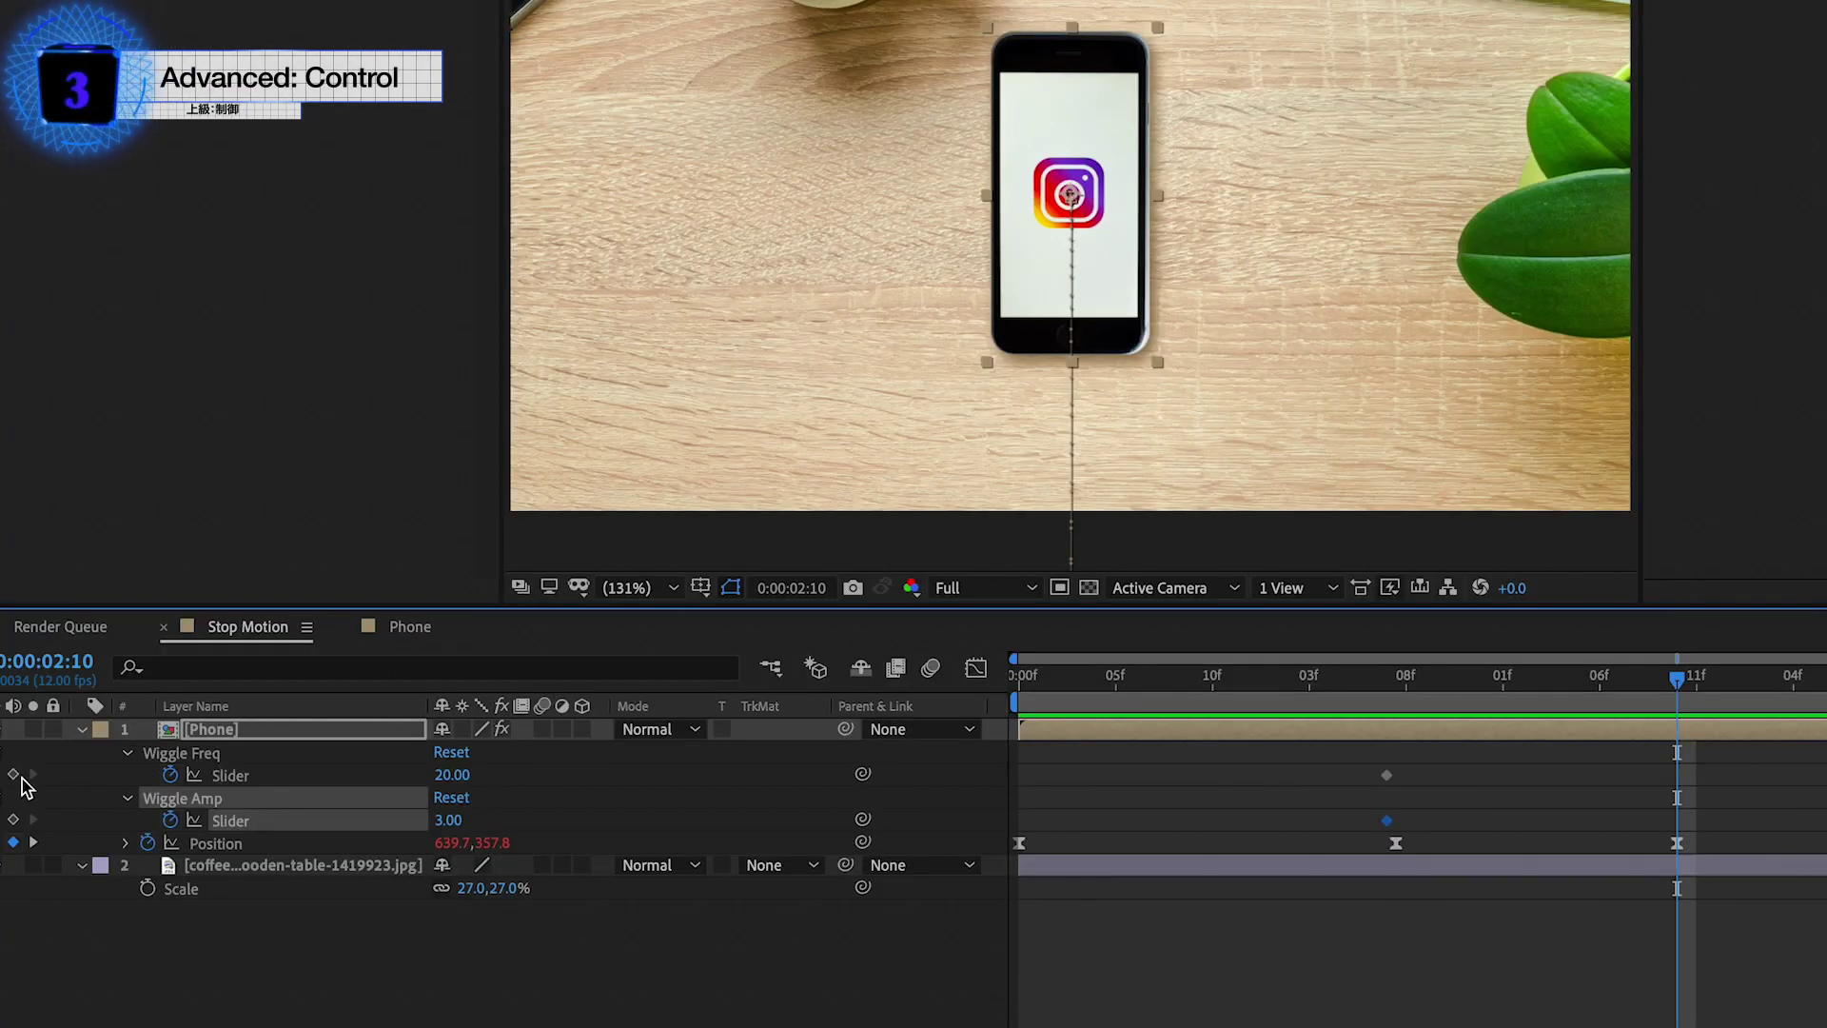
# Step: Keyframe Wiggle Freq and Wiggle Amp, setting both to 0 at 1:08
pyautogui.click(14, 773)
pyautogui.click(13, 819)
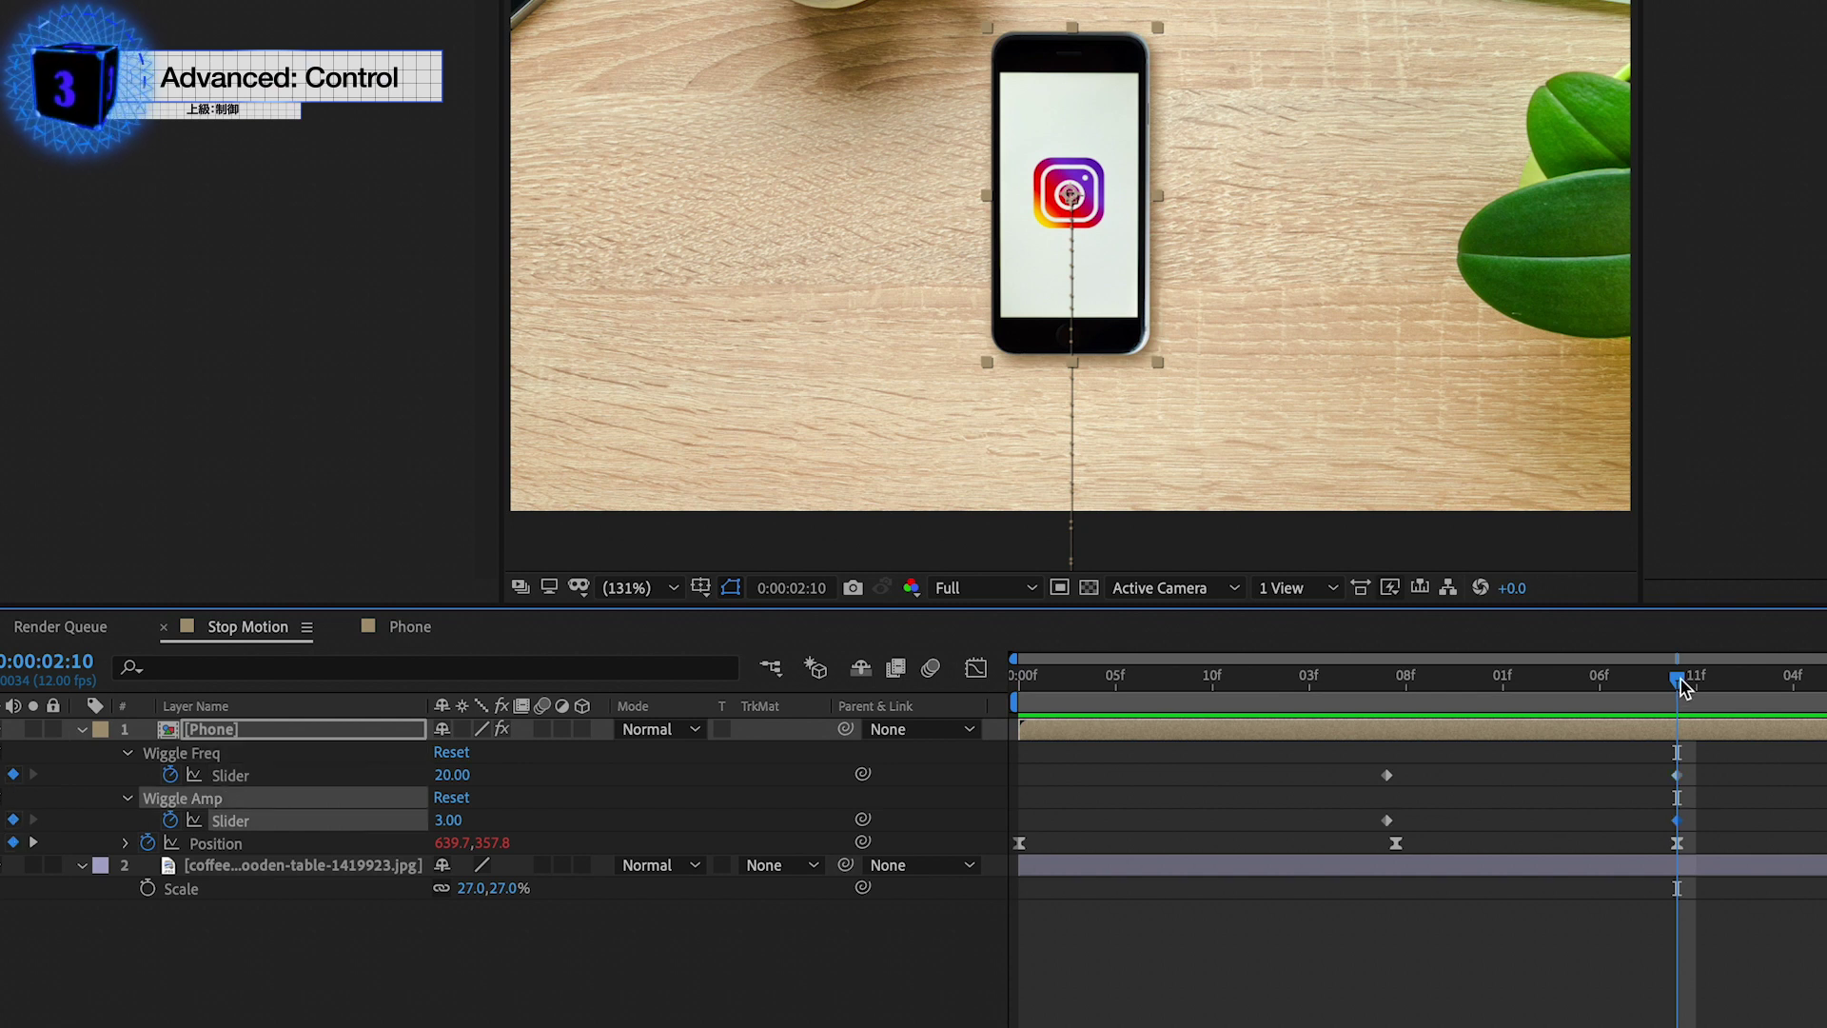
pyautogui.moveTo(1389, 844); pyautogui.dragTo(1168, 850)
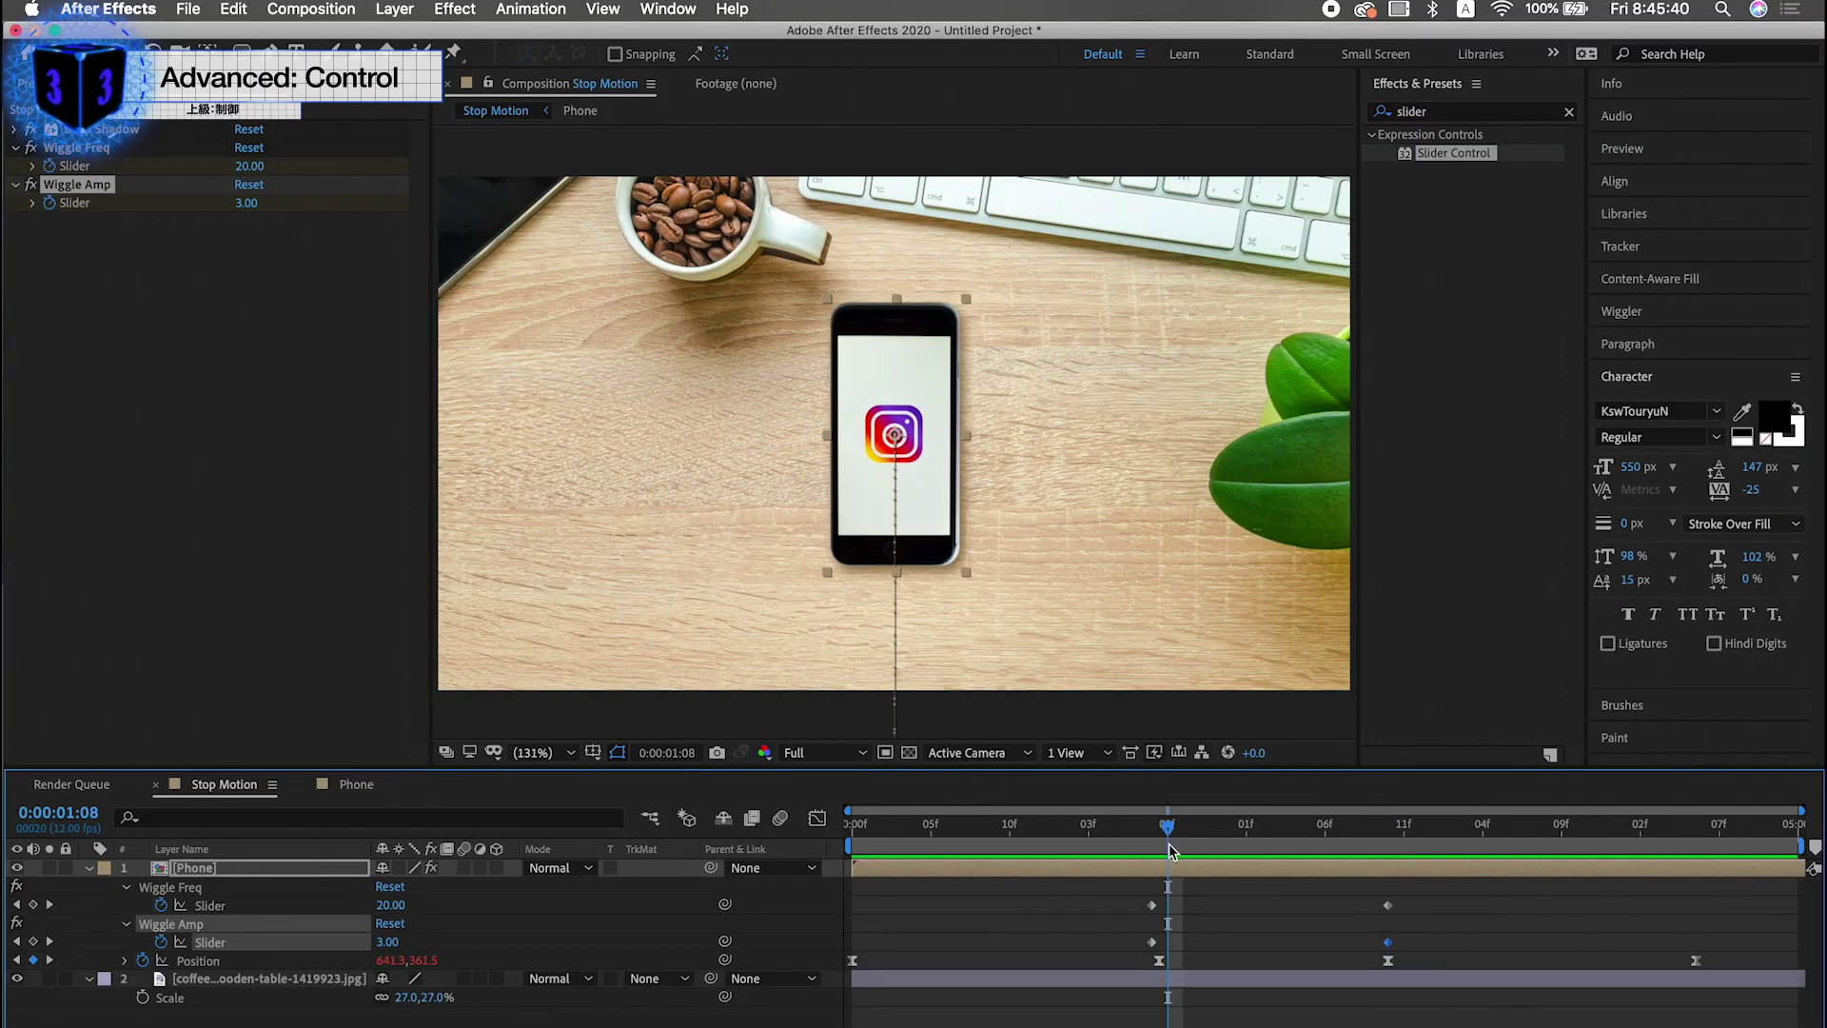
pyautogui.write('0')
pyautogui.press('Return')
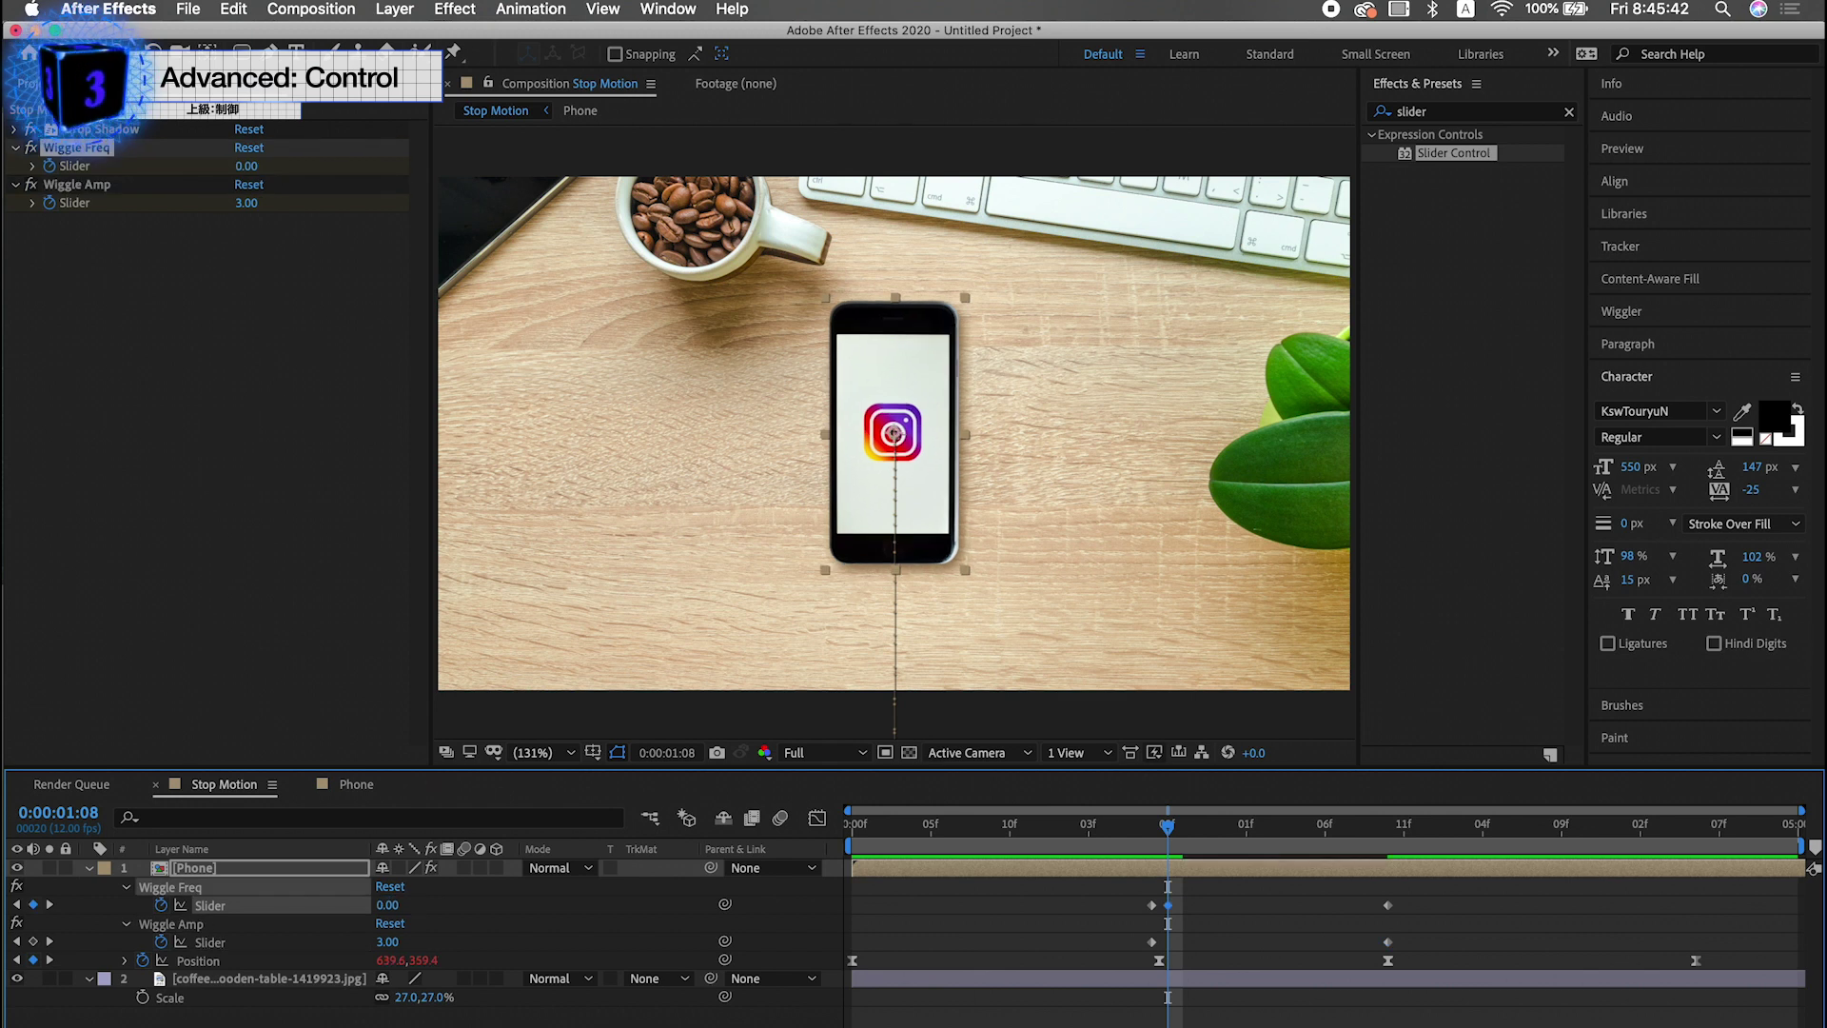
pyautogui.write('0')
pyautogui.press('Return')
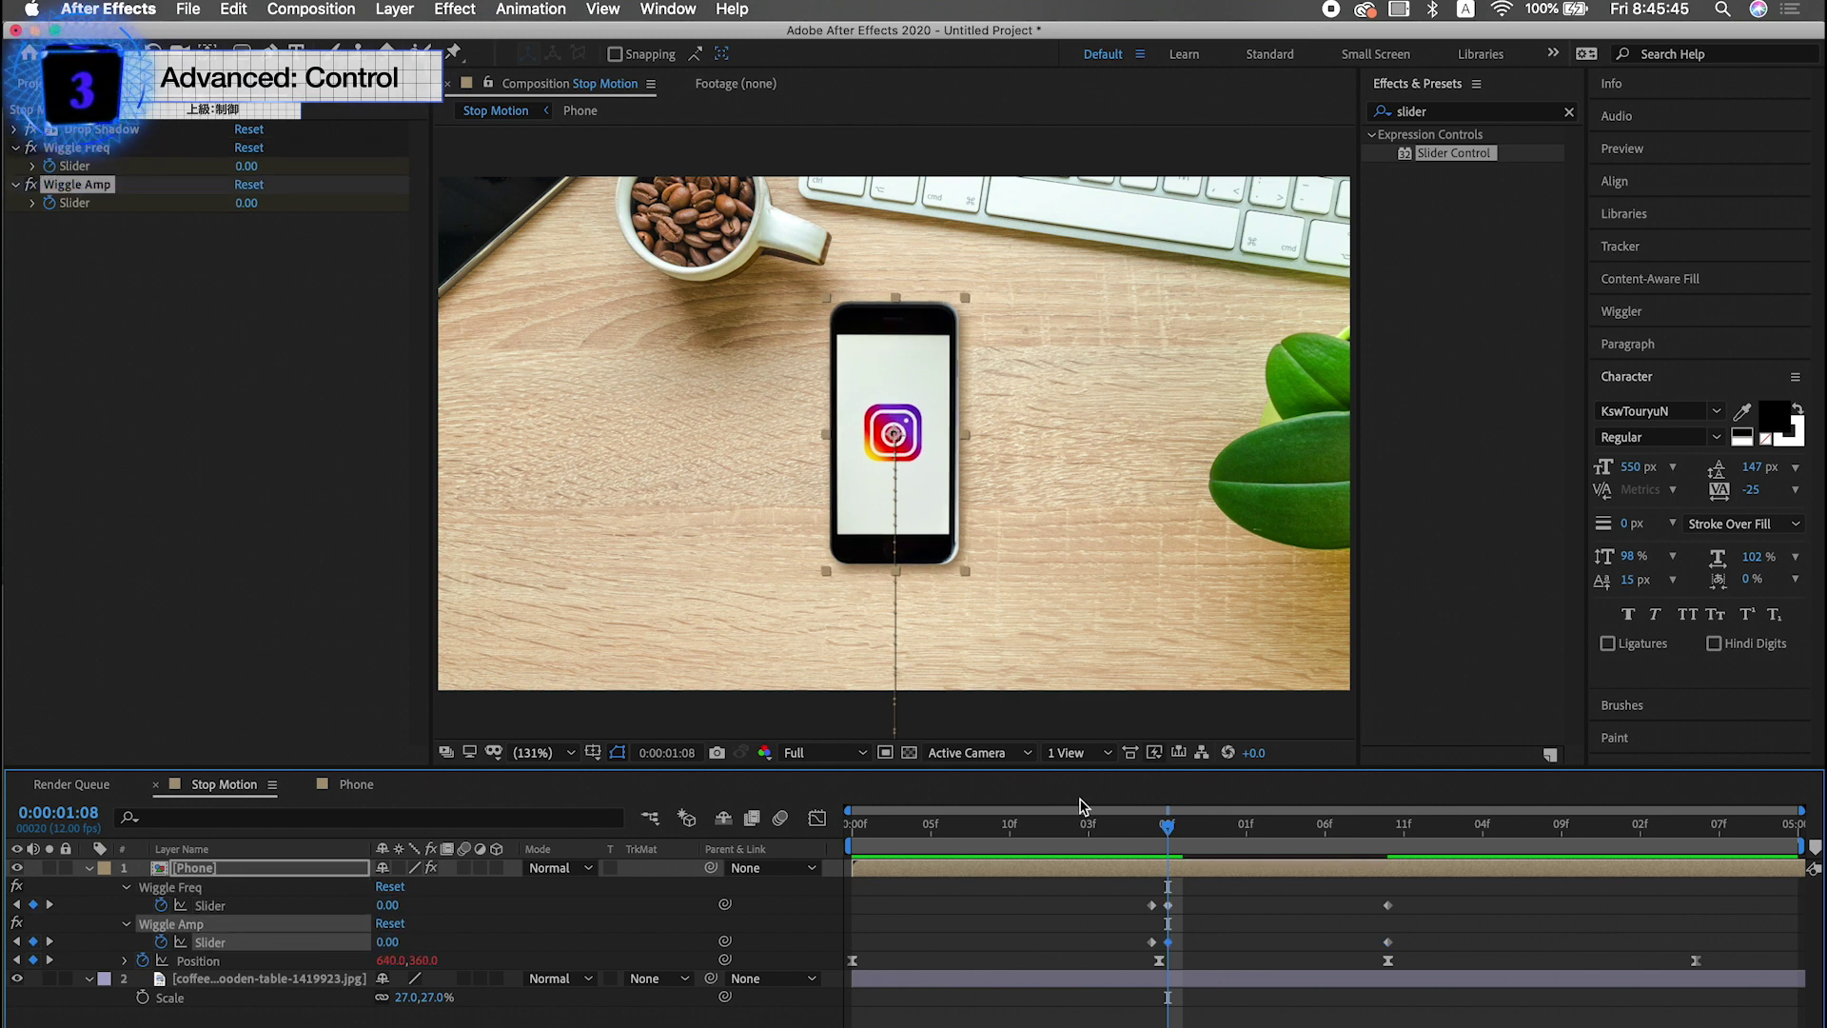
# Step: Set both sliders to 0 at 2:09, shift those keyframes a frame later, and rewind to 0:00
pyautogui.click(1373, 829)
pyautogui.moveTo(1409, 895)
pyautogui.mouseDown()
pyautogui.moveTo(1380, 952)
pyautogui.moveTo(1405, 942)
pyautogui.mouseUp()
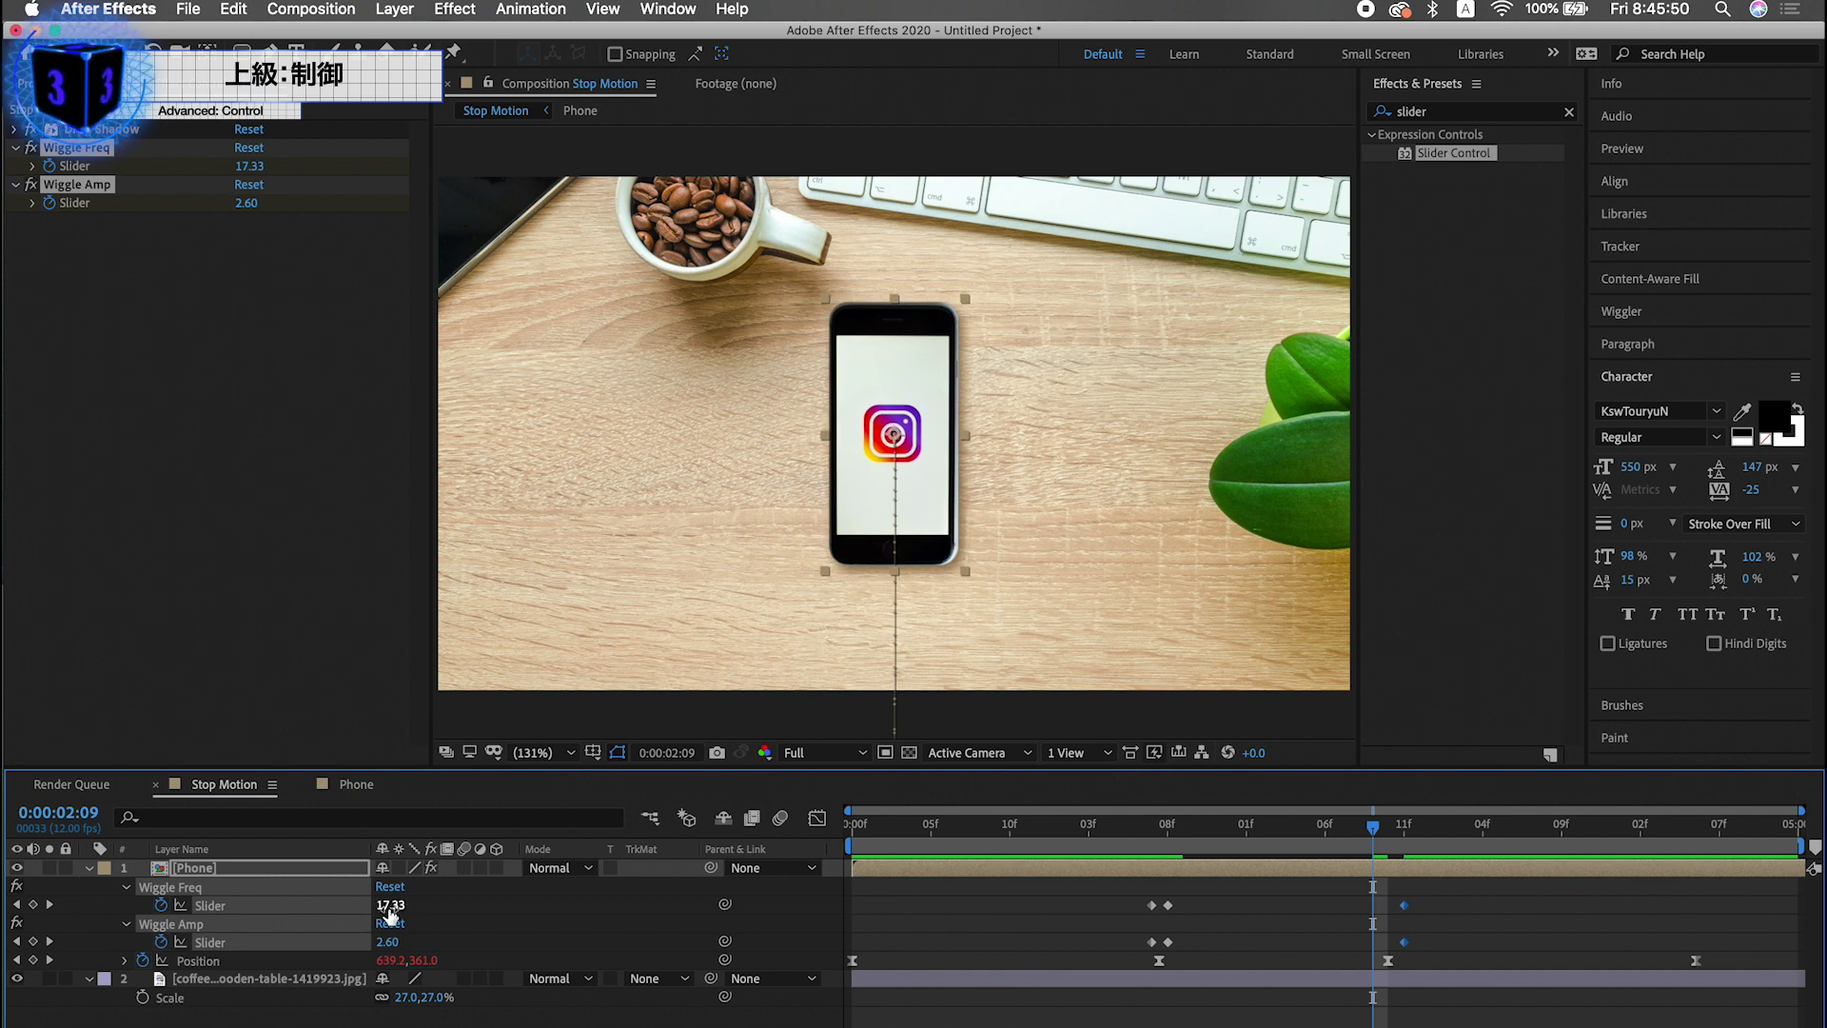
pyautogui.press('Return')
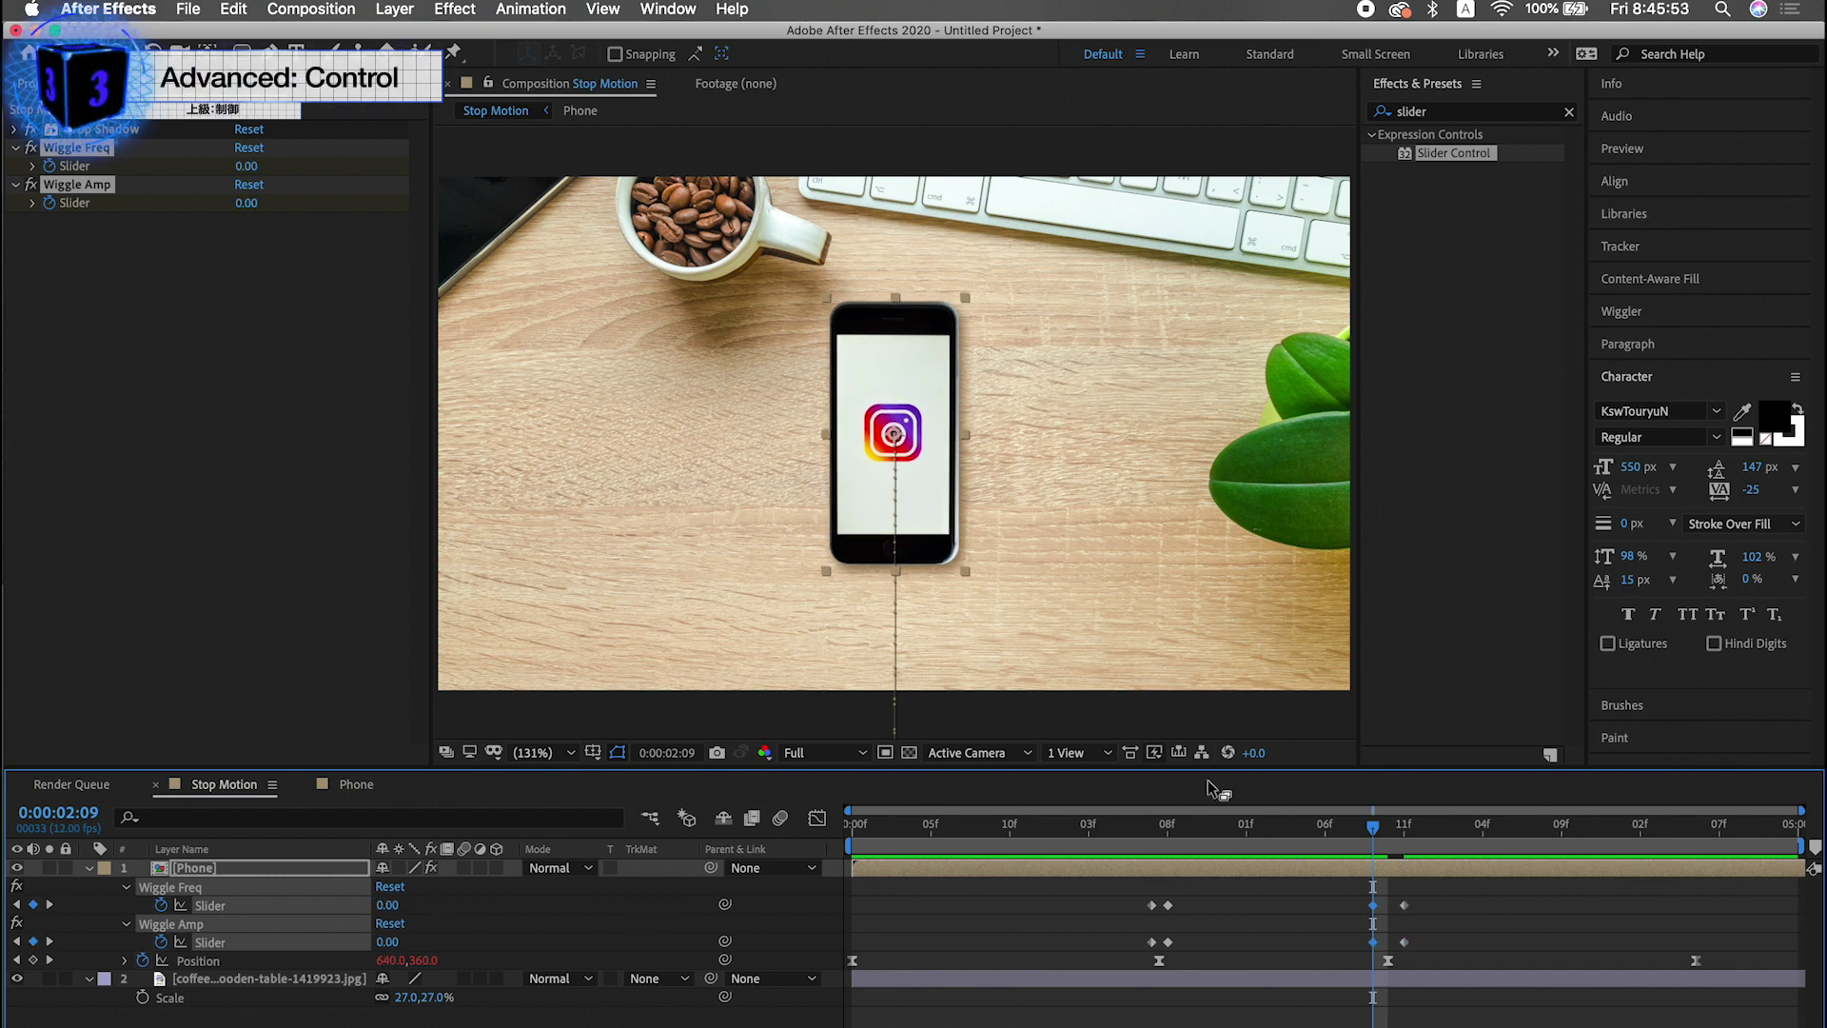
pyautogui.moveTo(1185, 846); pyautogui.dragTo(726, 834)
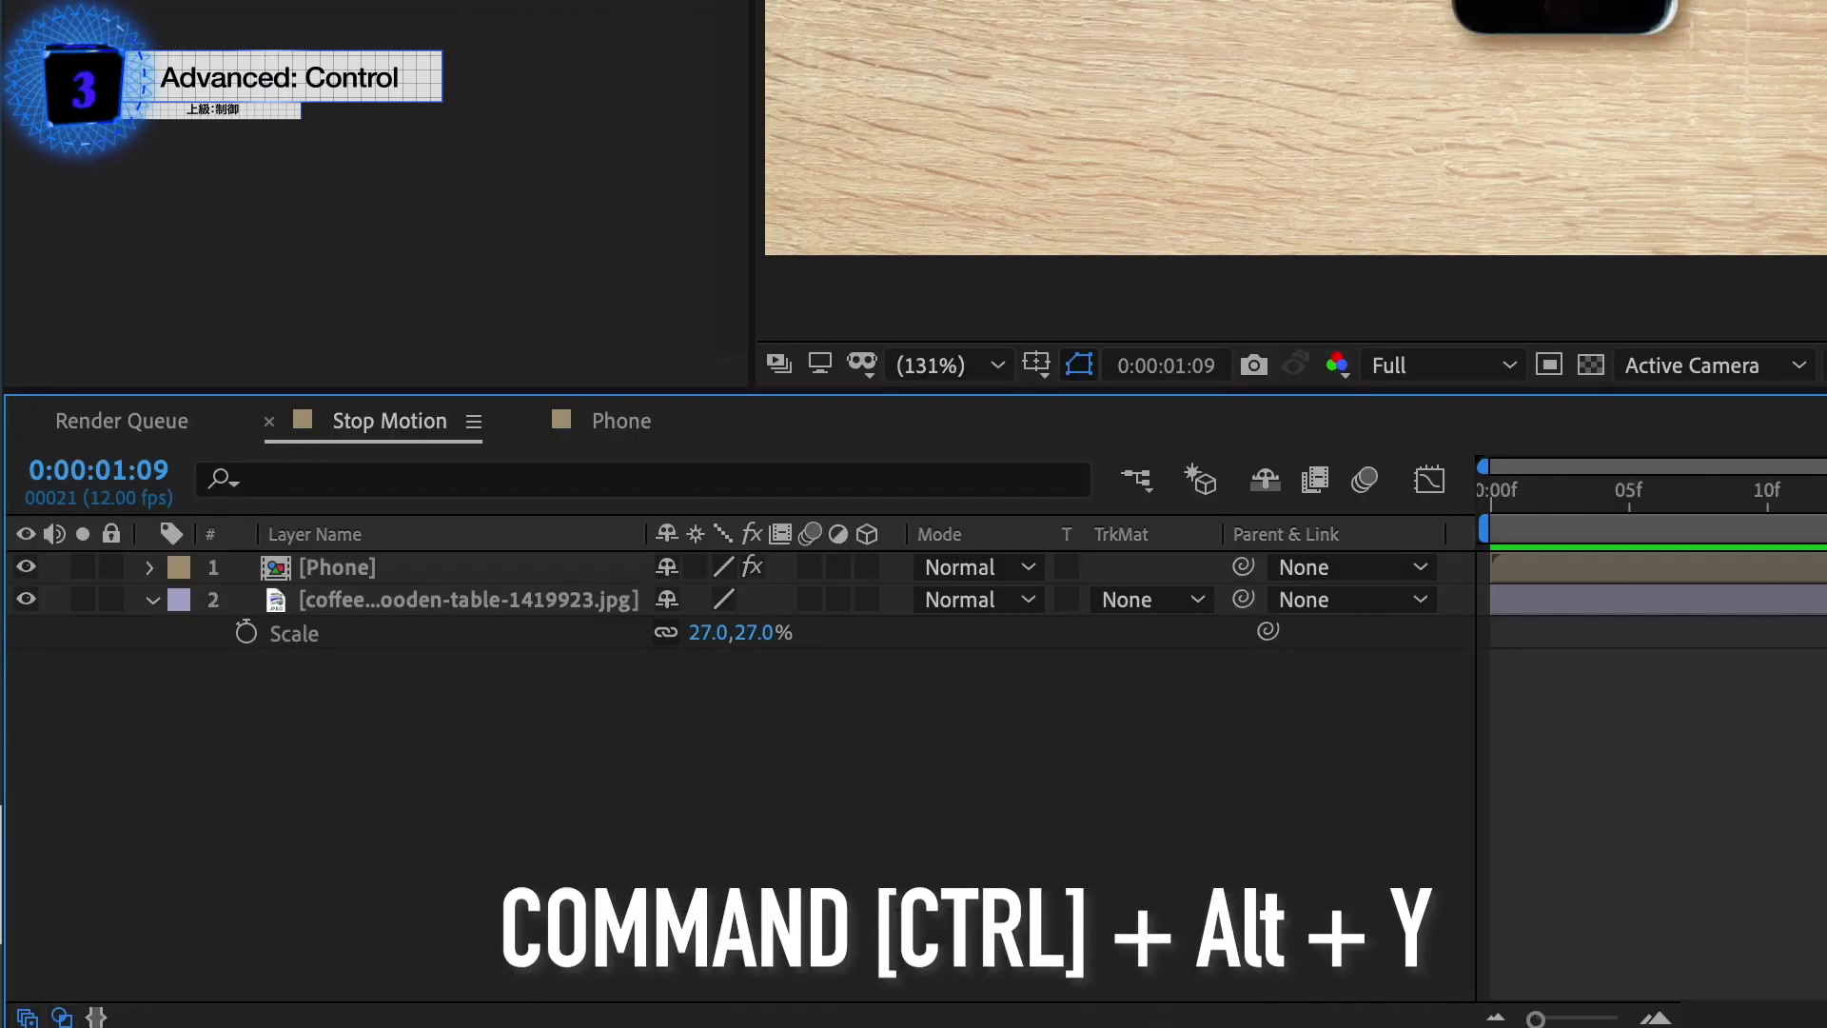
# Step: Add a new adjustment layer on top and name it Flicker
pyautogui.hotkey('ctrl', 'alt', 'y')
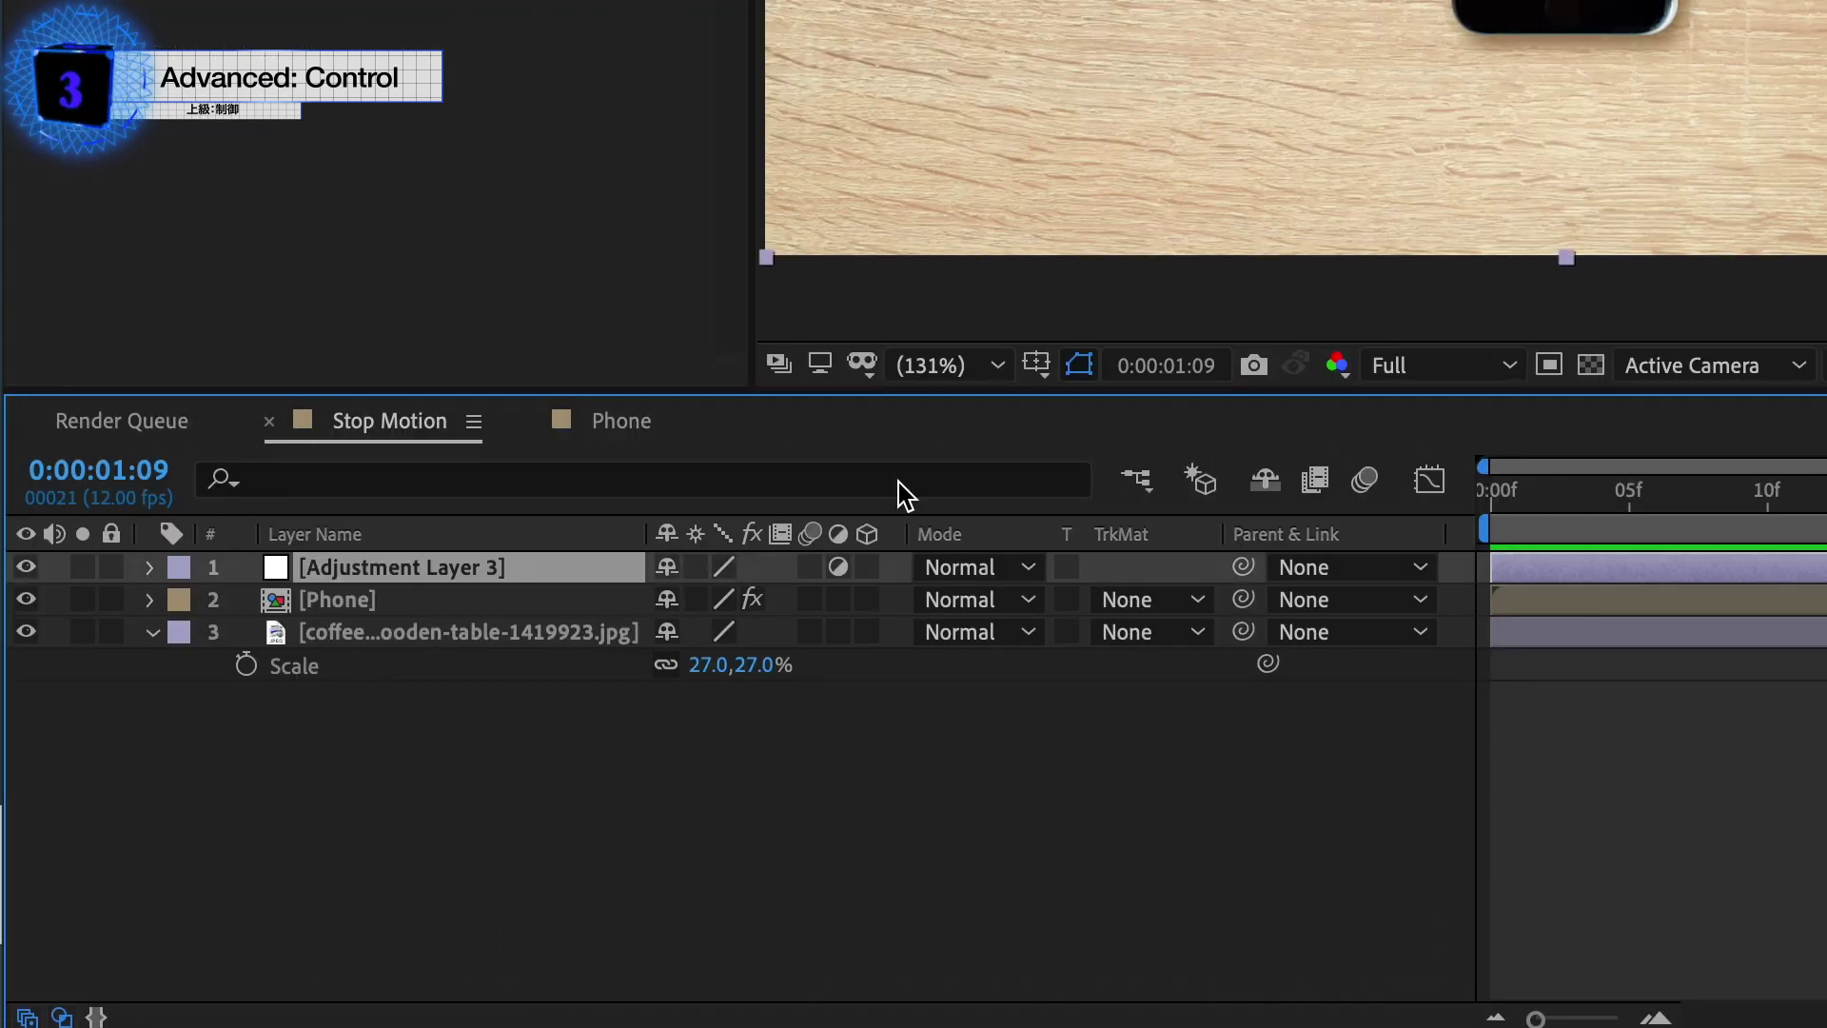
pyautogui.press('Return')
pyautogui.write('Flicker')
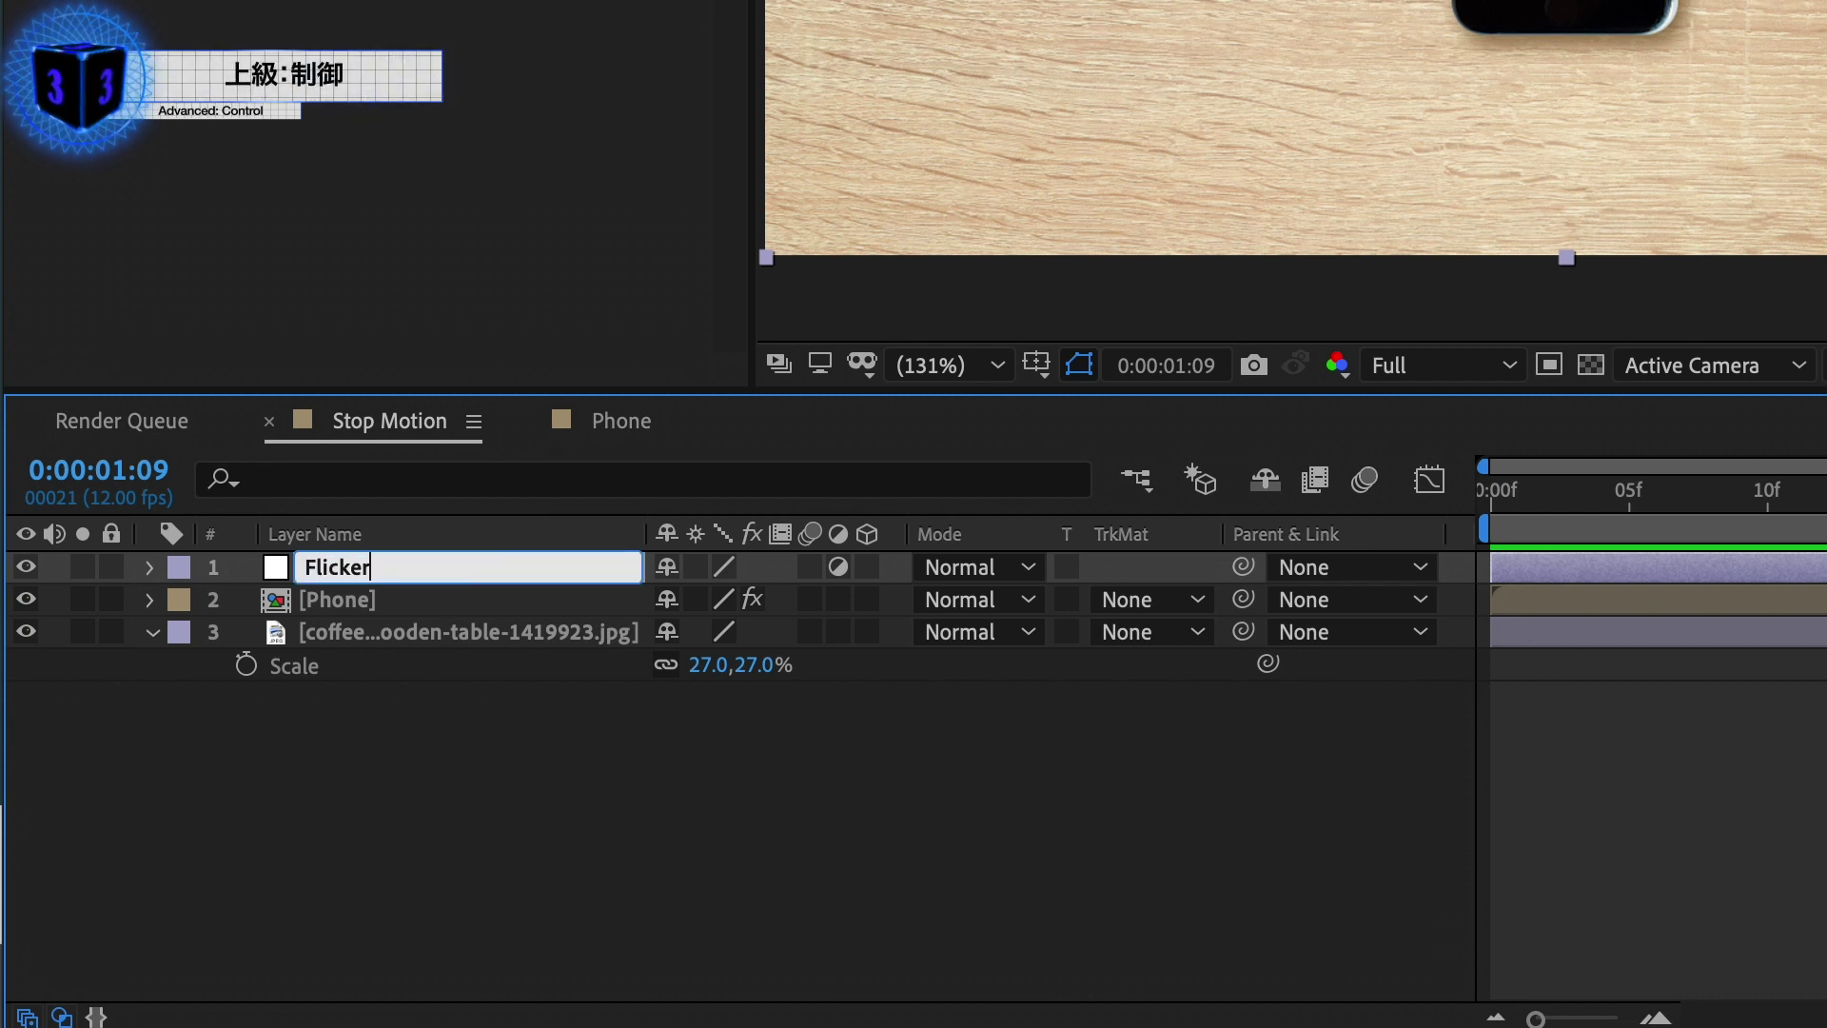
pyautogui.press('Return')
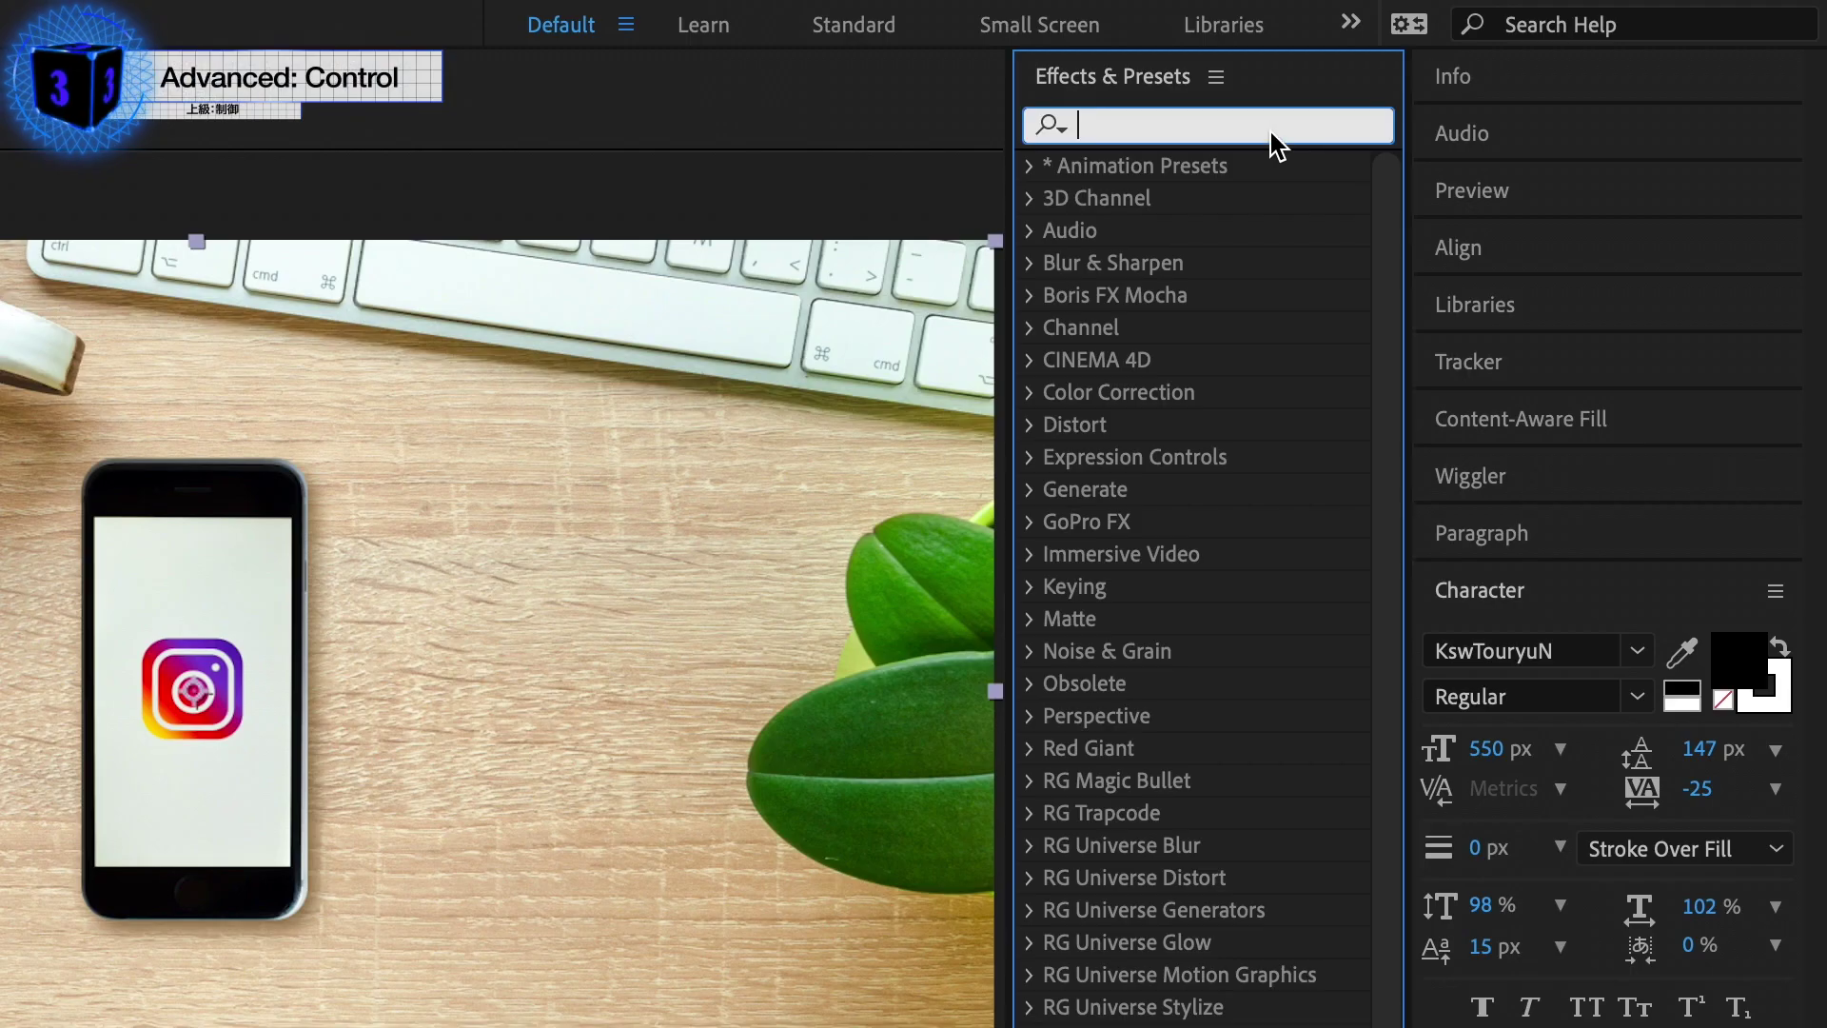
# Step: Apply the Color Correction Exposure effect to Flicker, testing it before leaving exposure at 0.00
pyautogui.click(1272, 133)
pyautogui.write('exexposur')
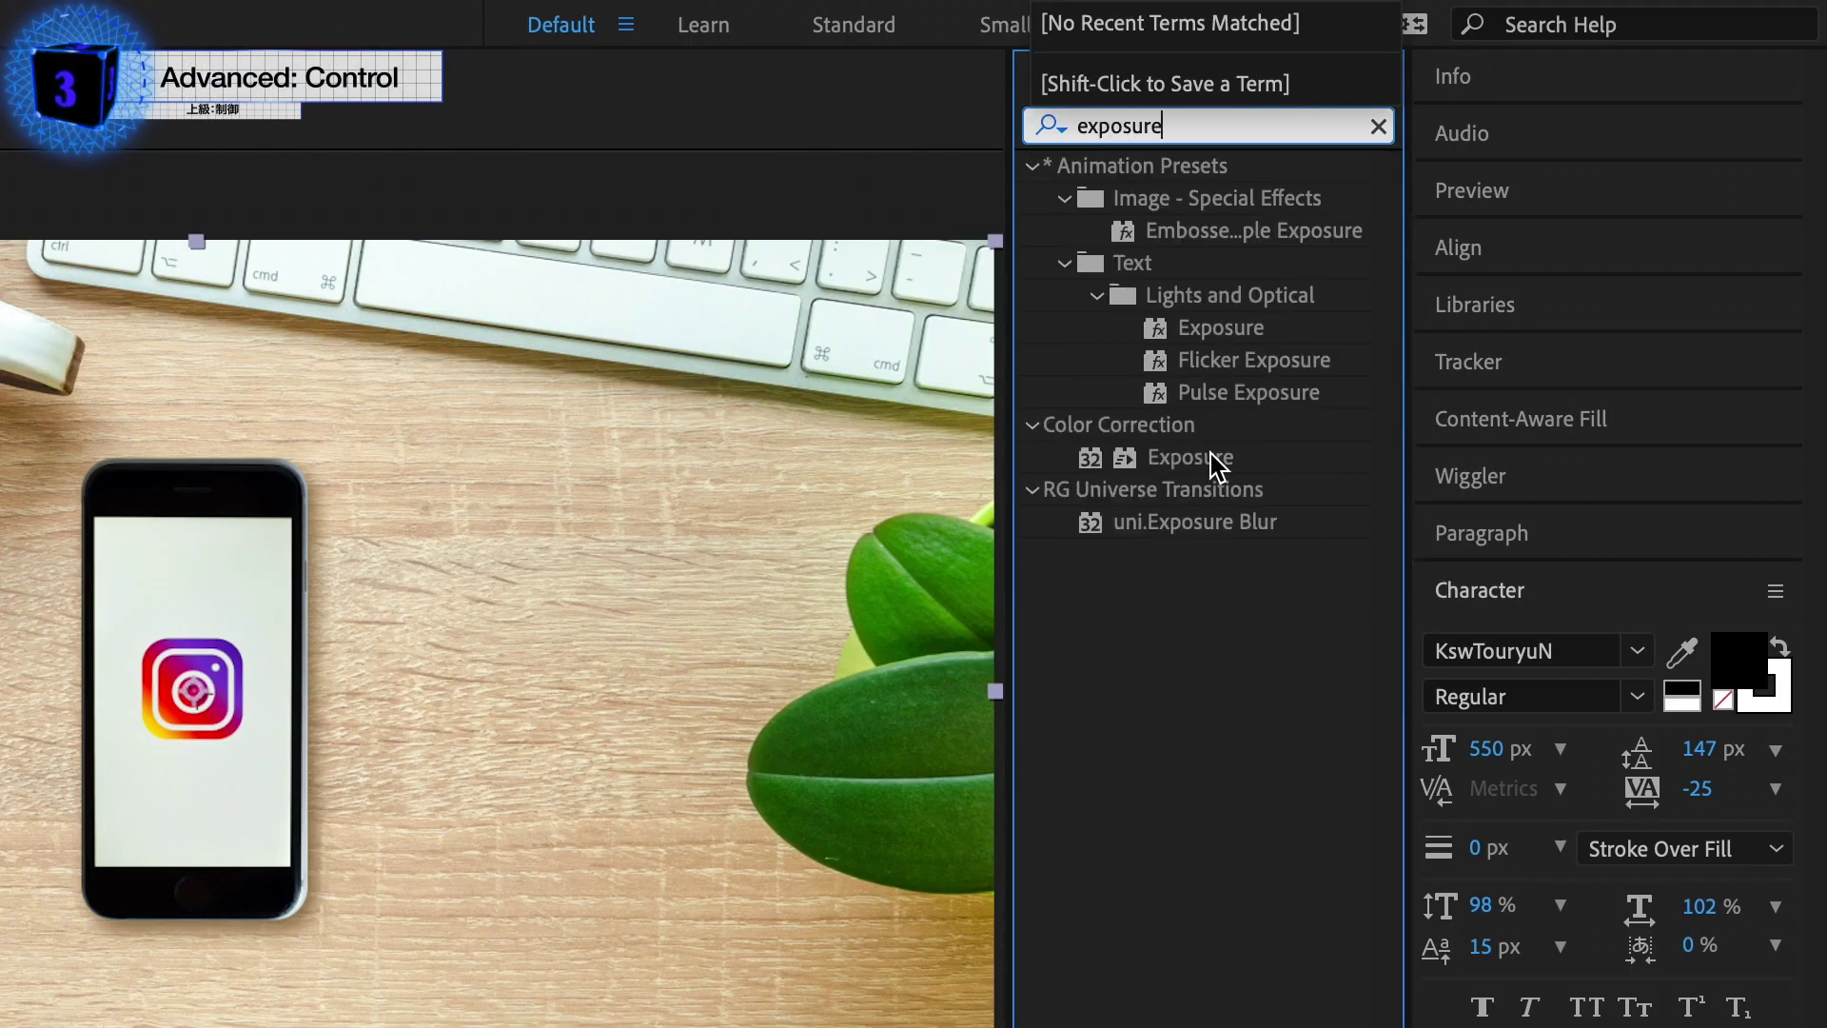
pyautogui.click(1210, 455)
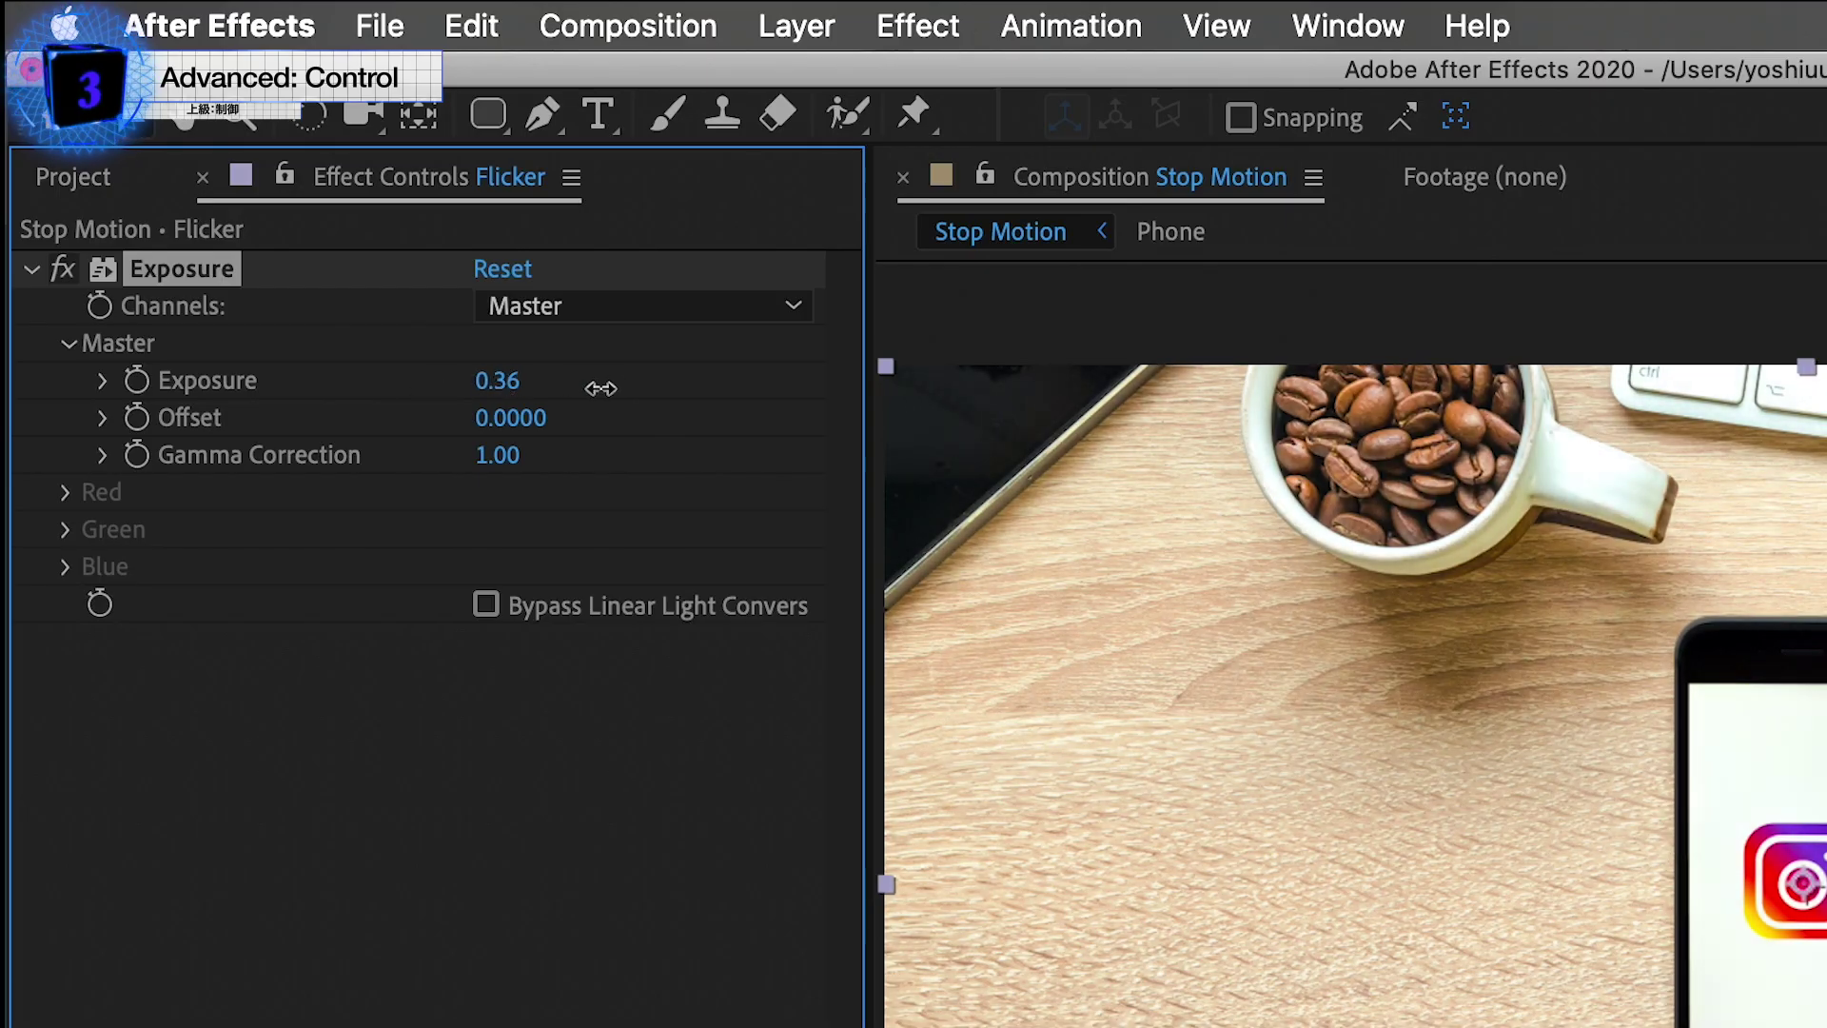
pyautogui.moveTo(601, 388); pyautogui.dragTo(538, 408)
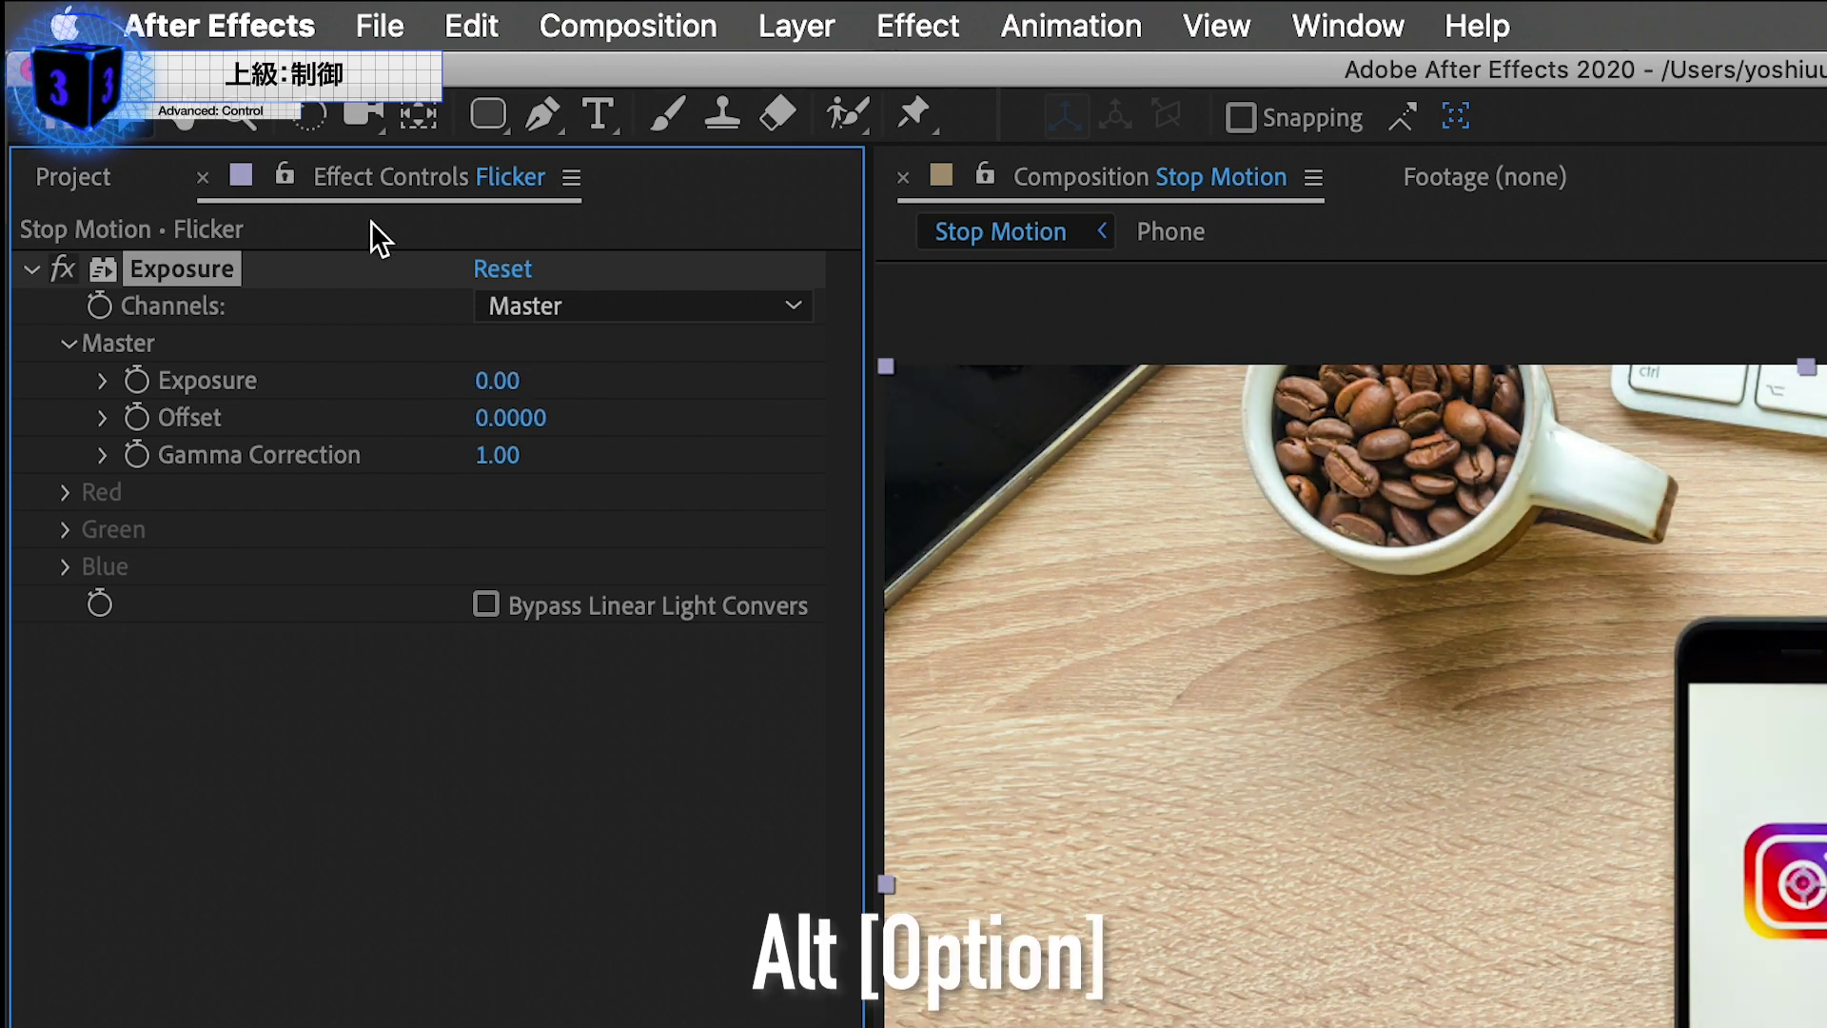
# Step: Drive the Flicker layer's Exposure with a wiggle(10,.1) expression and preview the flicker
pyautogui.keyDown('alt'); pyautogui.click(138, 381); pyautogui.keyUp('alt')
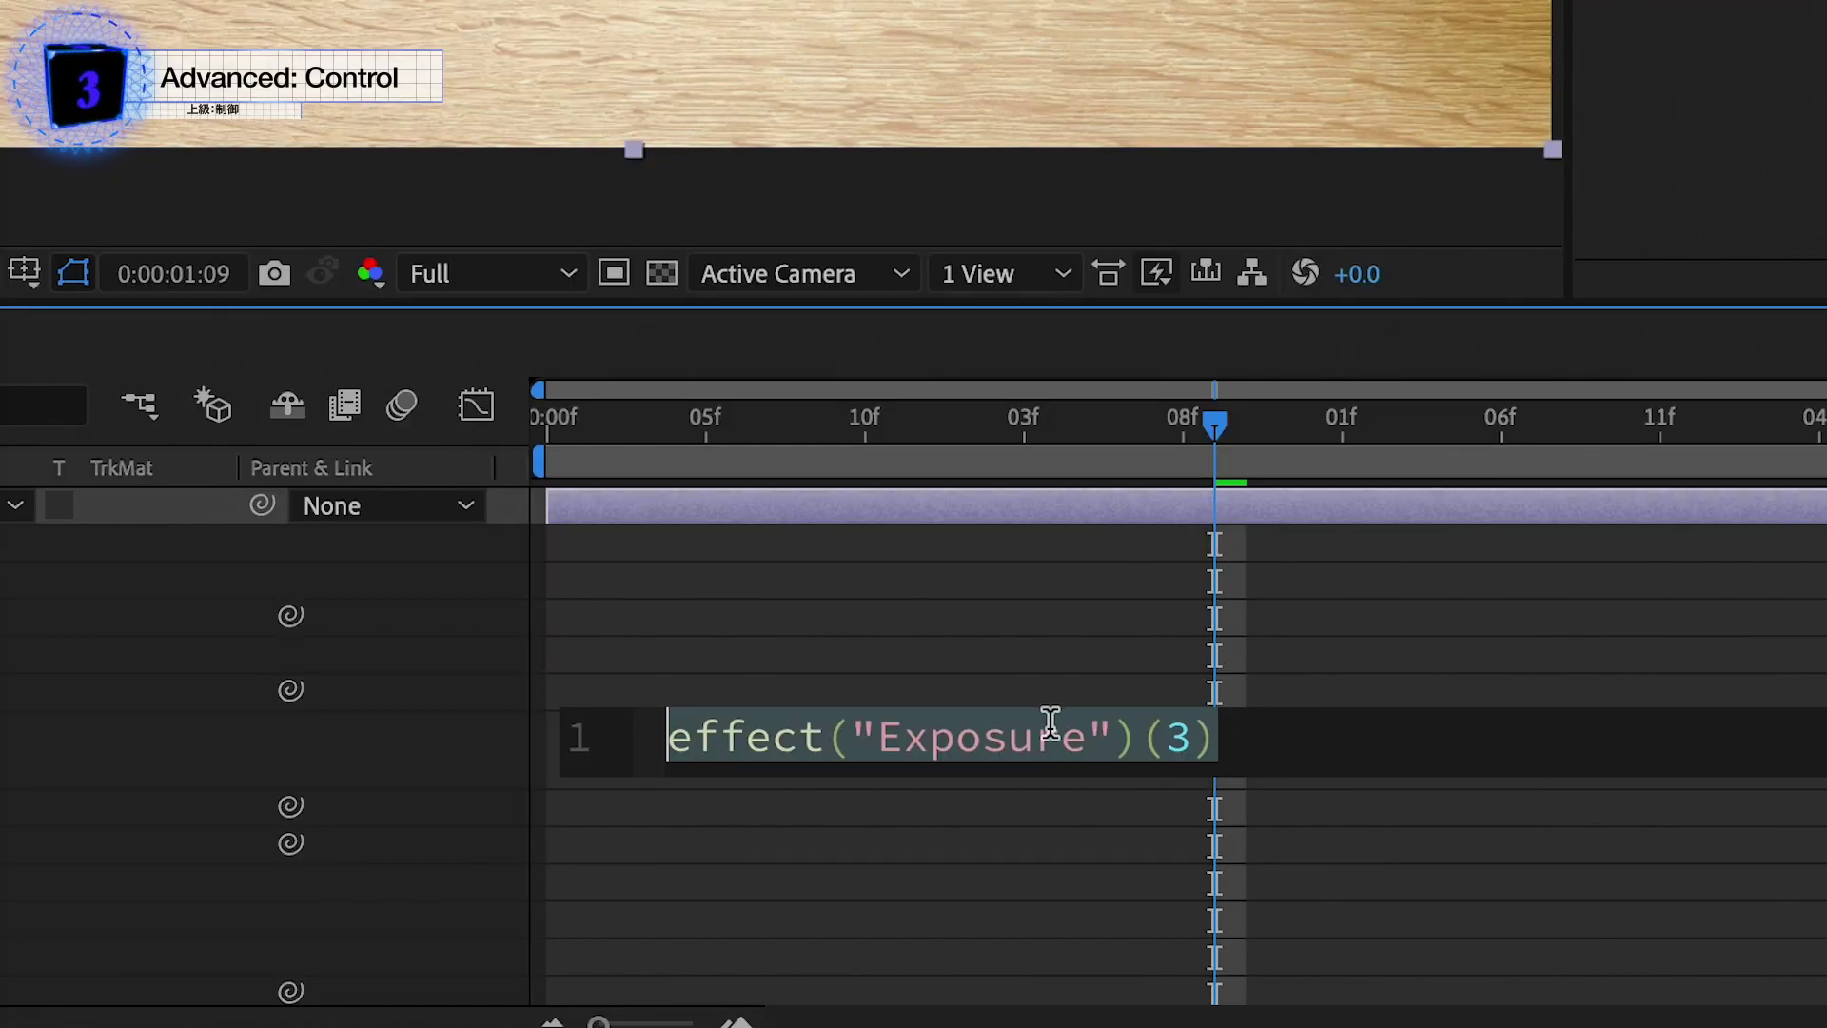
pyautogui.write('wiggle')
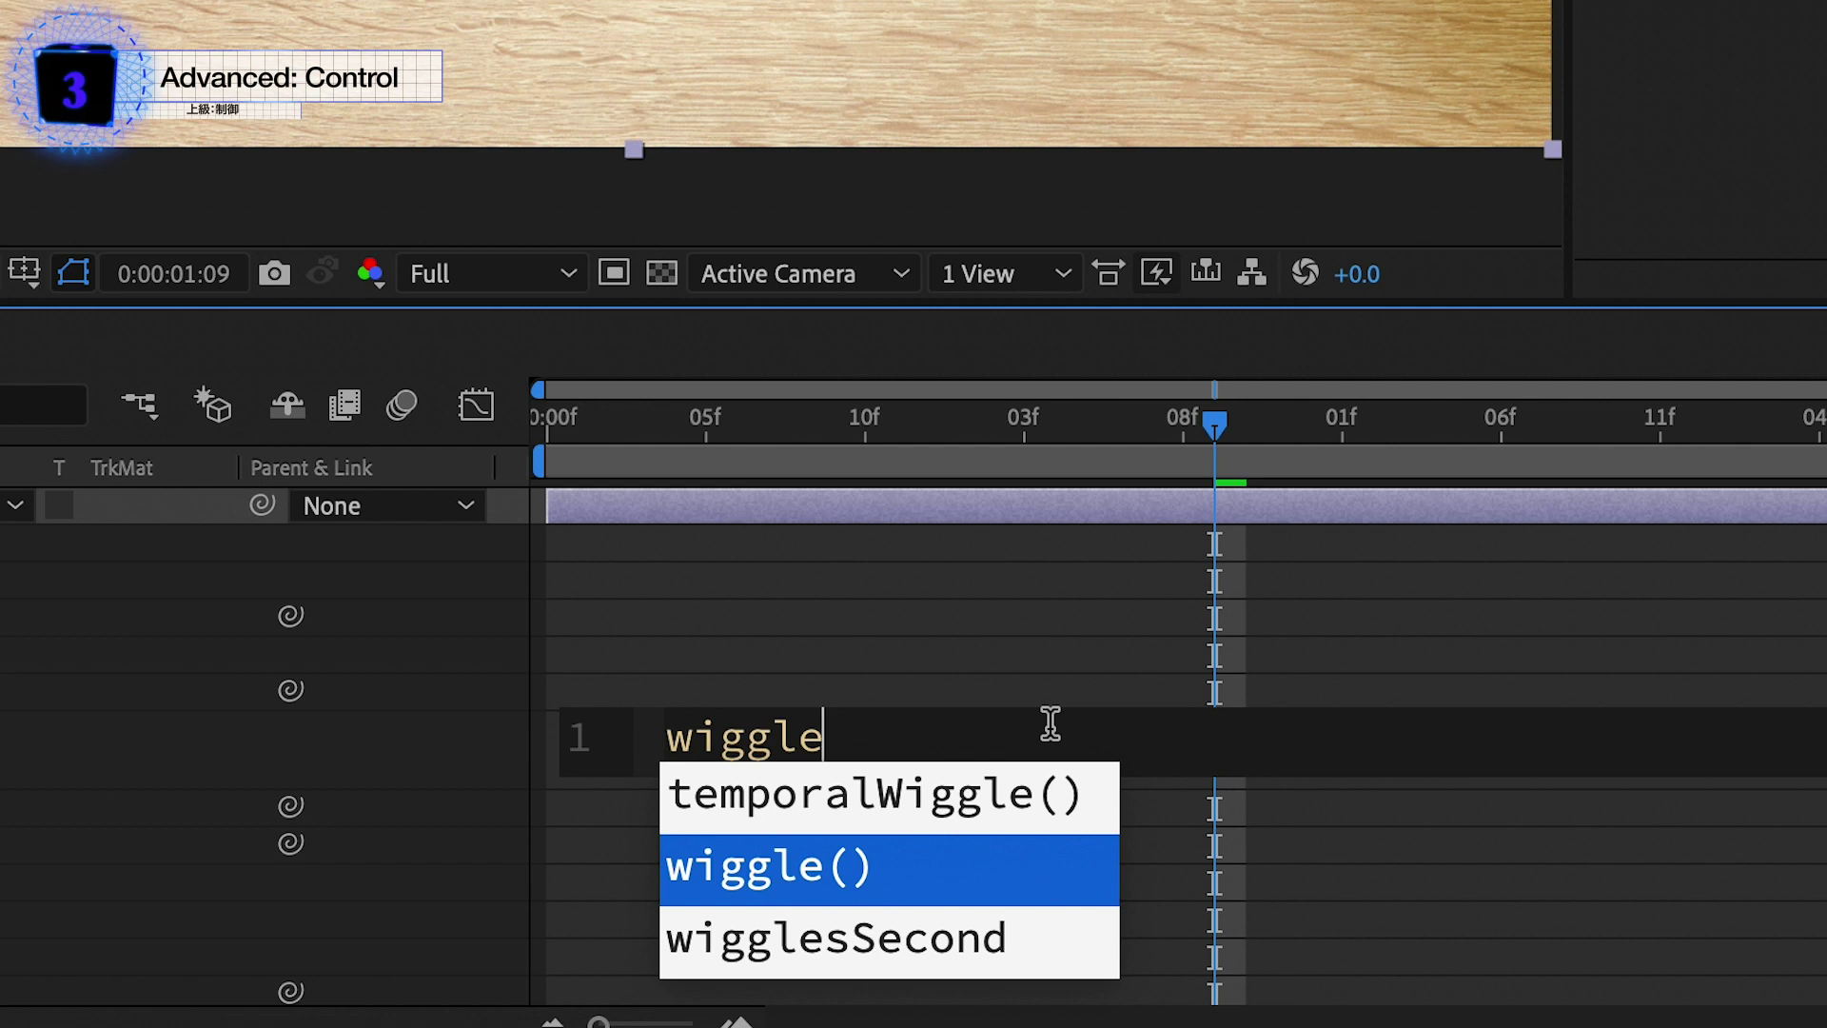
pyautogui.press('Return')
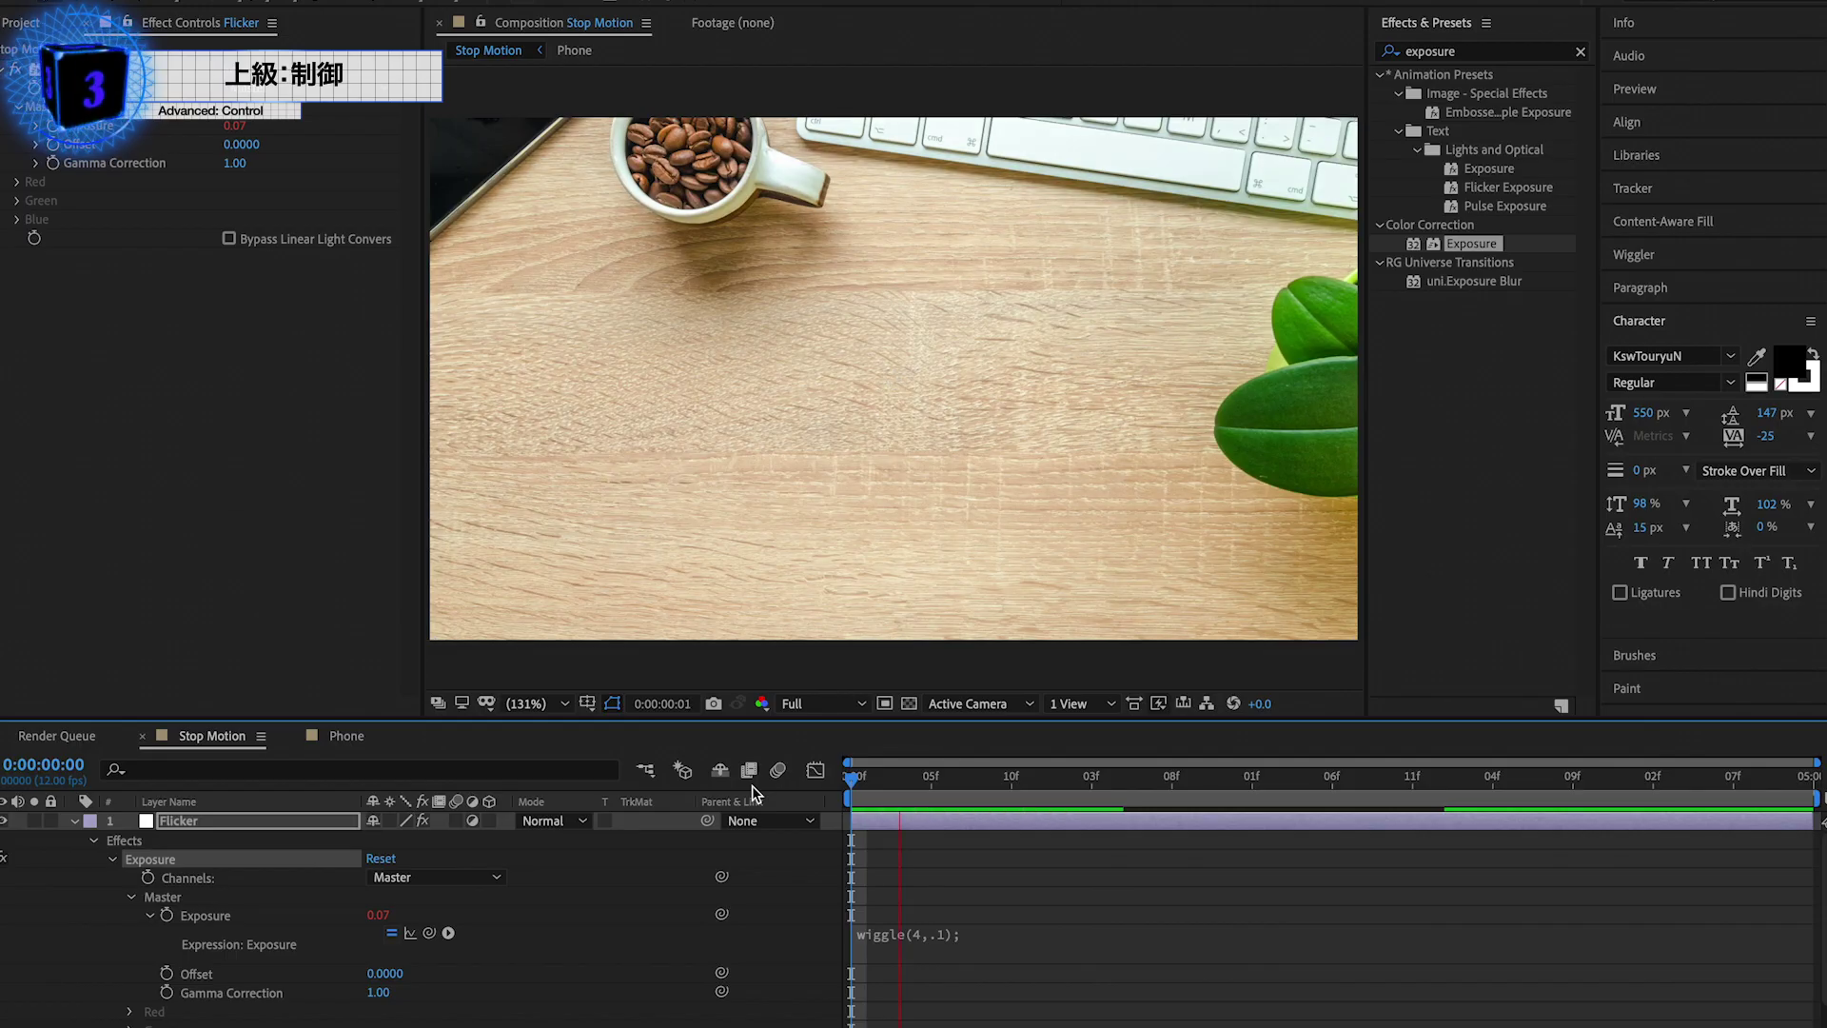
pyautogui.click(928, 940)
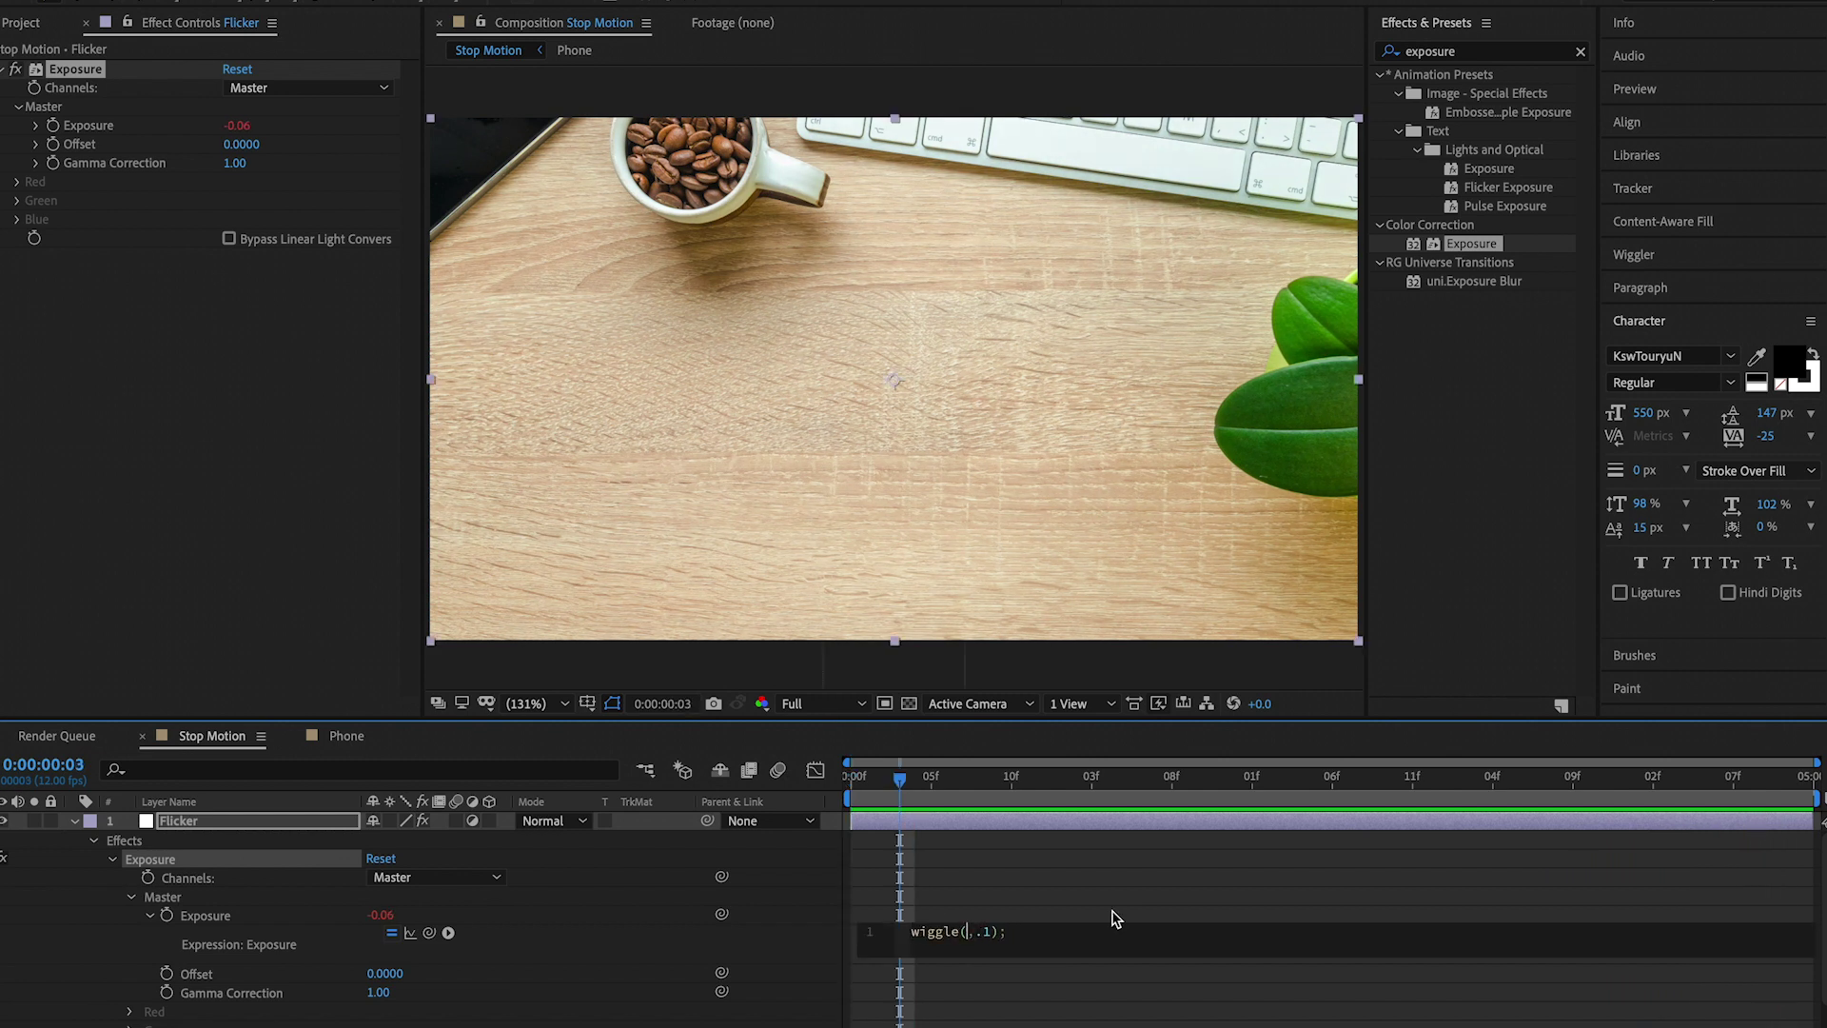
pyautogui.write('10')
pyautogui.click(855, 792)
pyautogui.press('space')
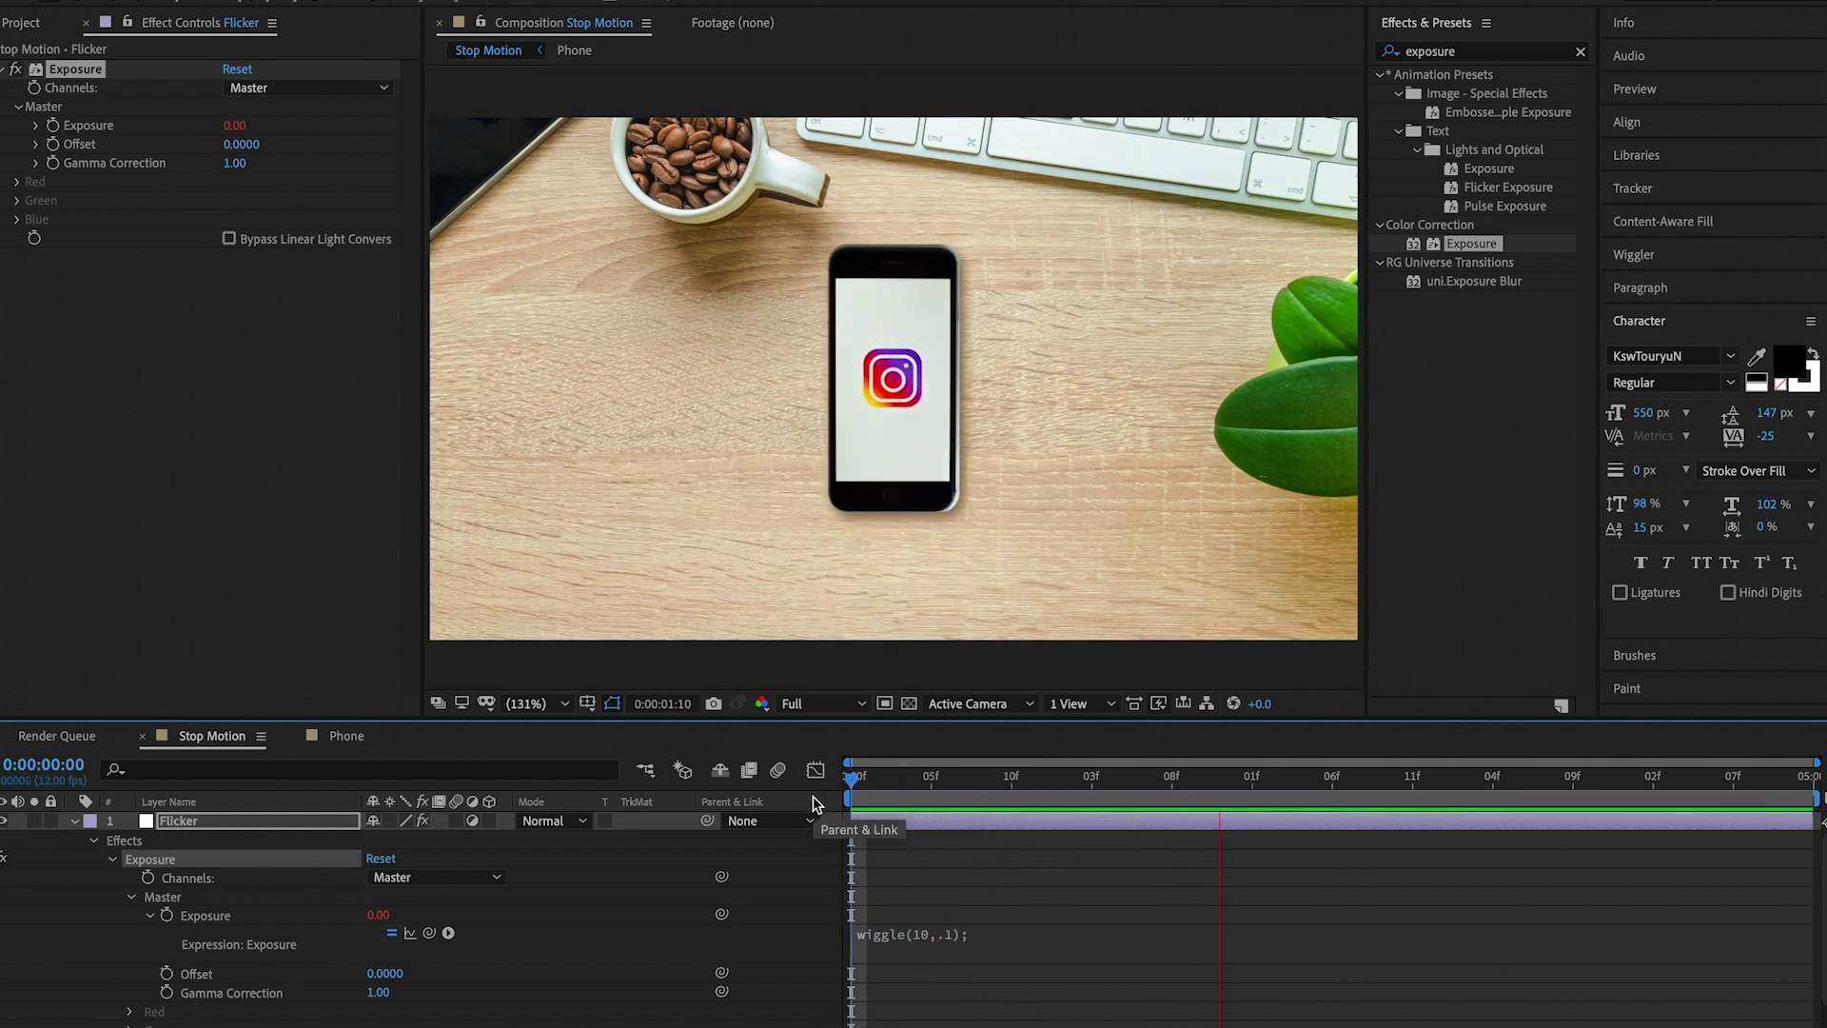